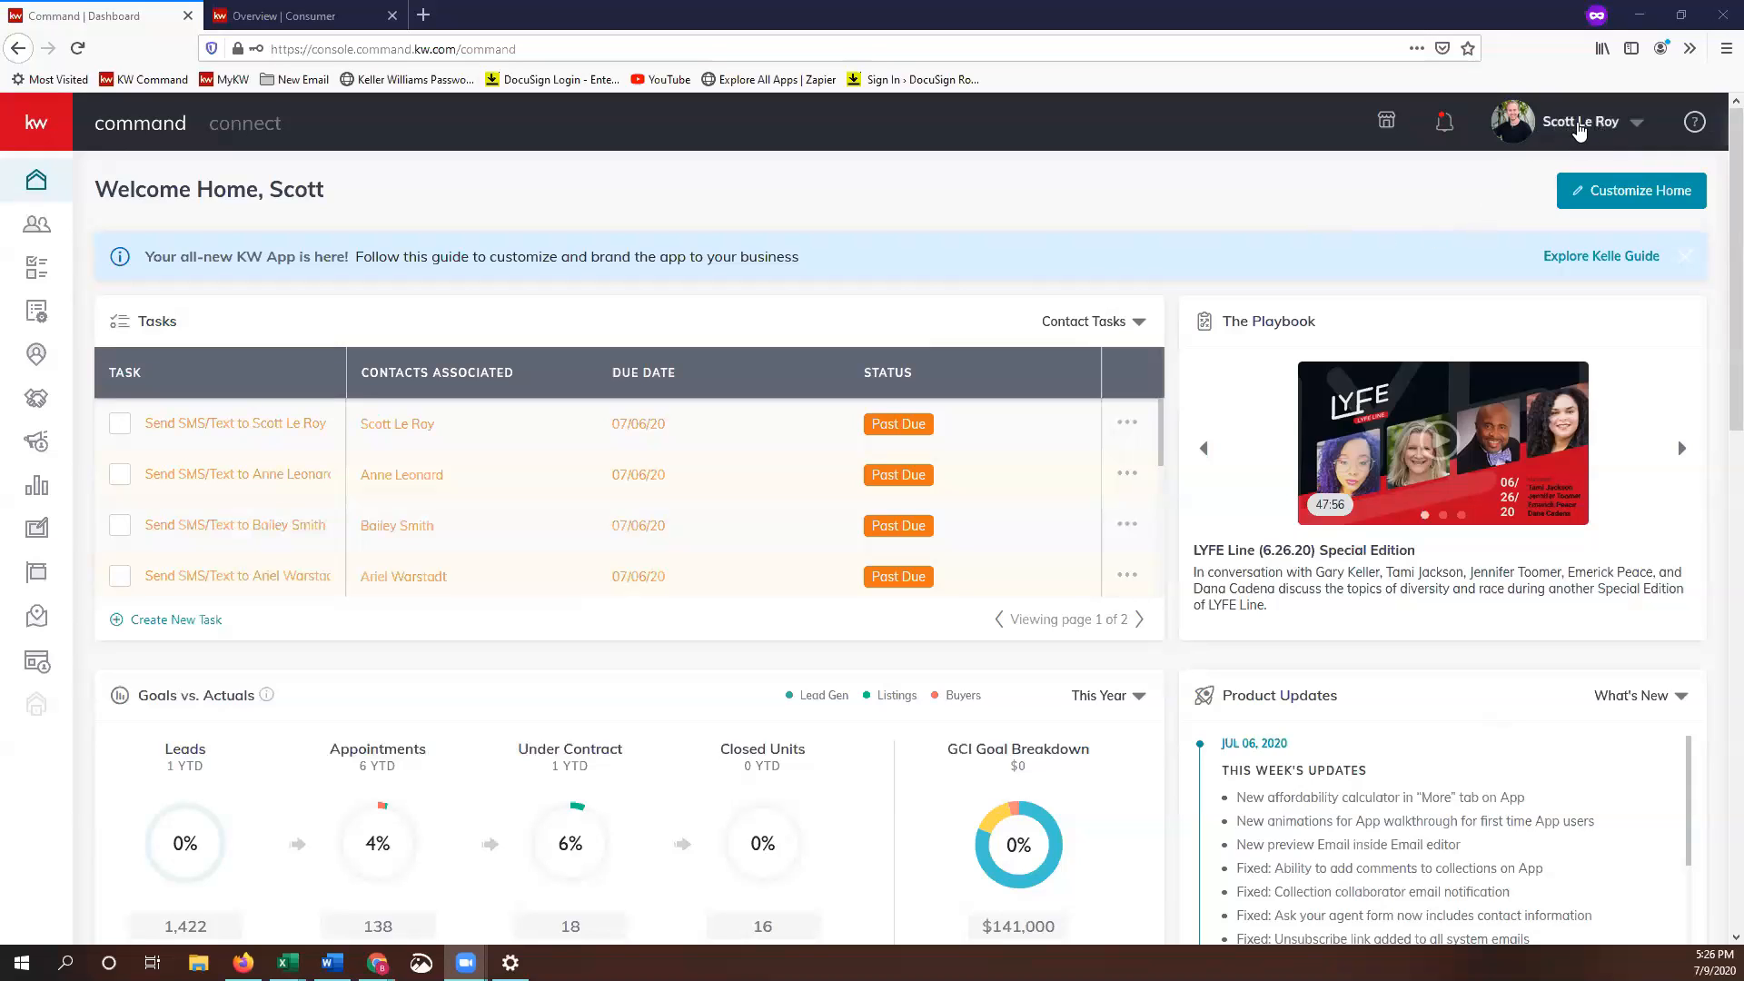
Open the Marketing Profile page within the Connect settings of the account
{"action": "left_click", "coordinate": [1584, 130]}
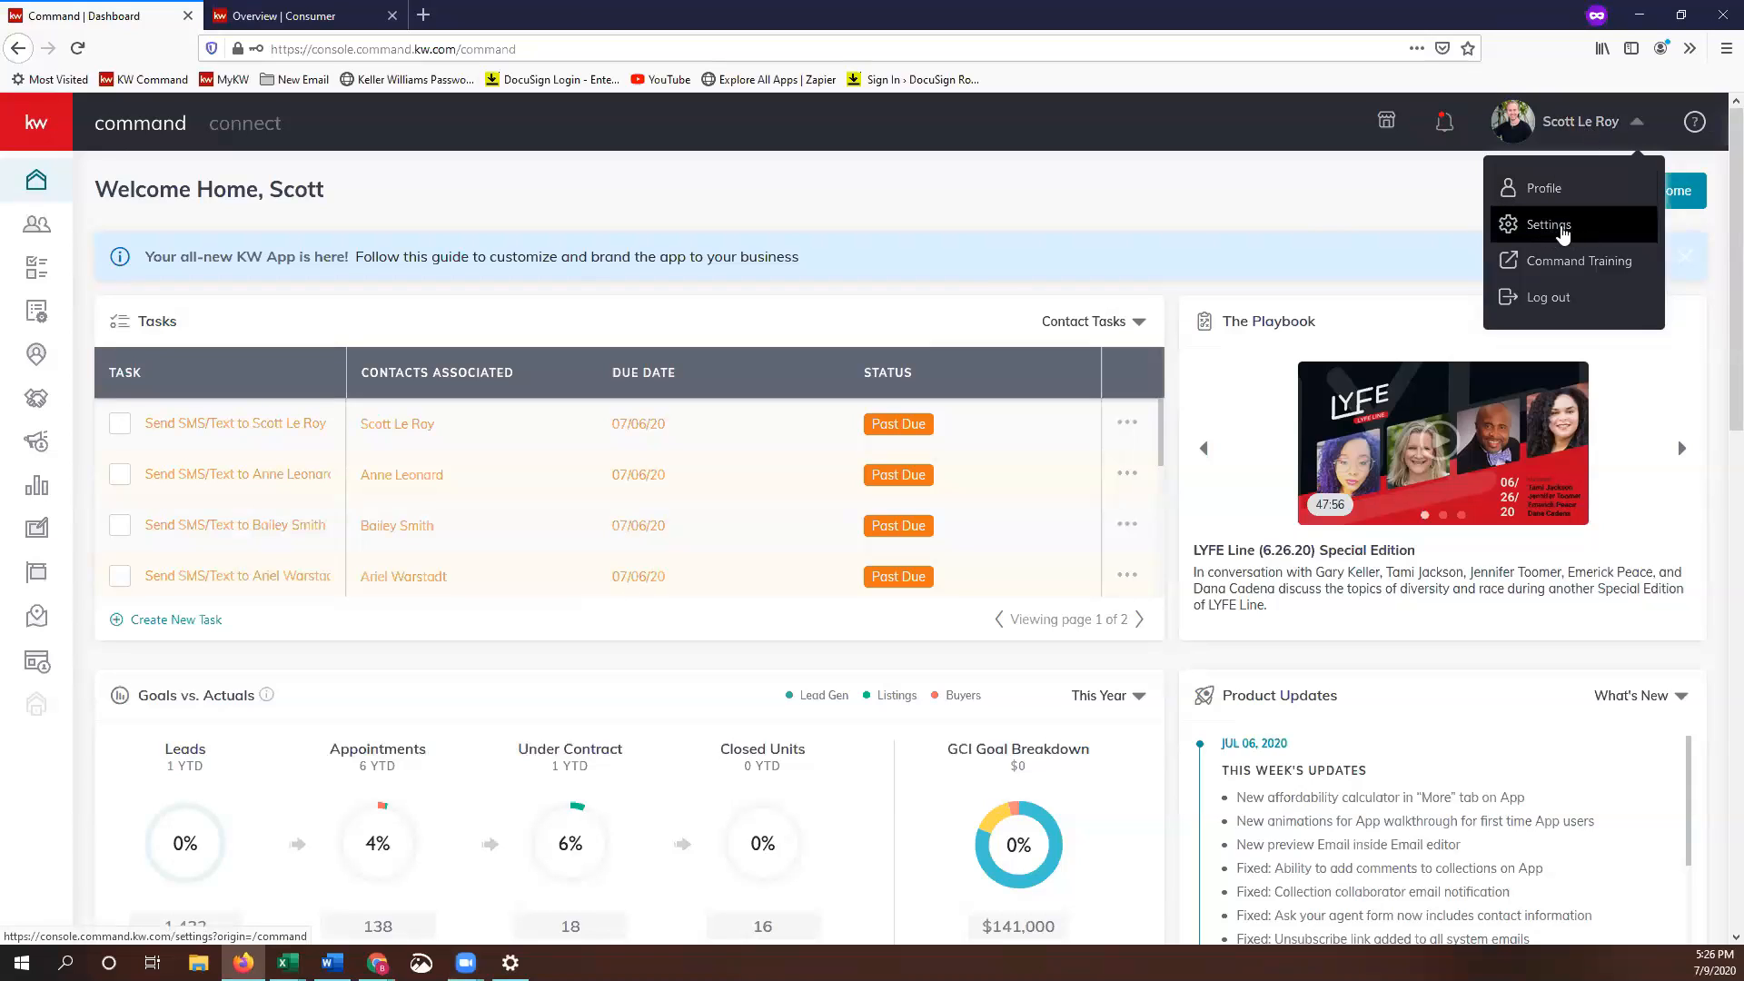
{"action": "left_click", "coordinate": [1561, 229]}
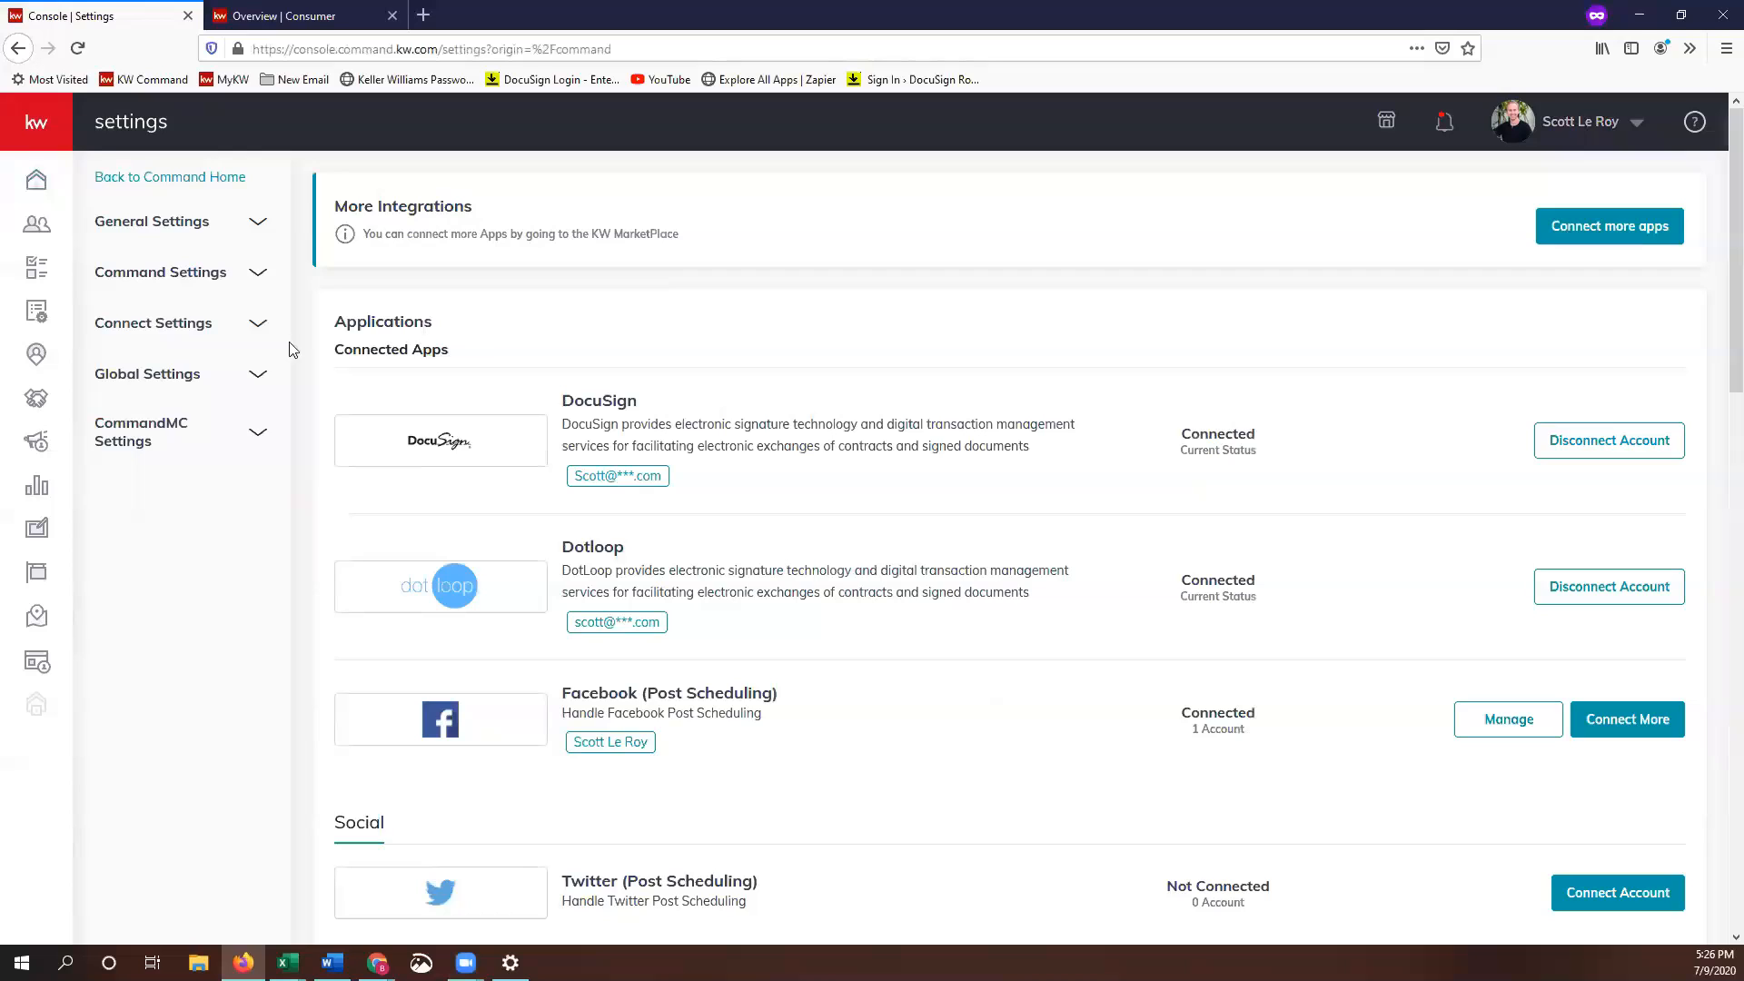
{"action": "left_click", "coordinate": [243, 334]}
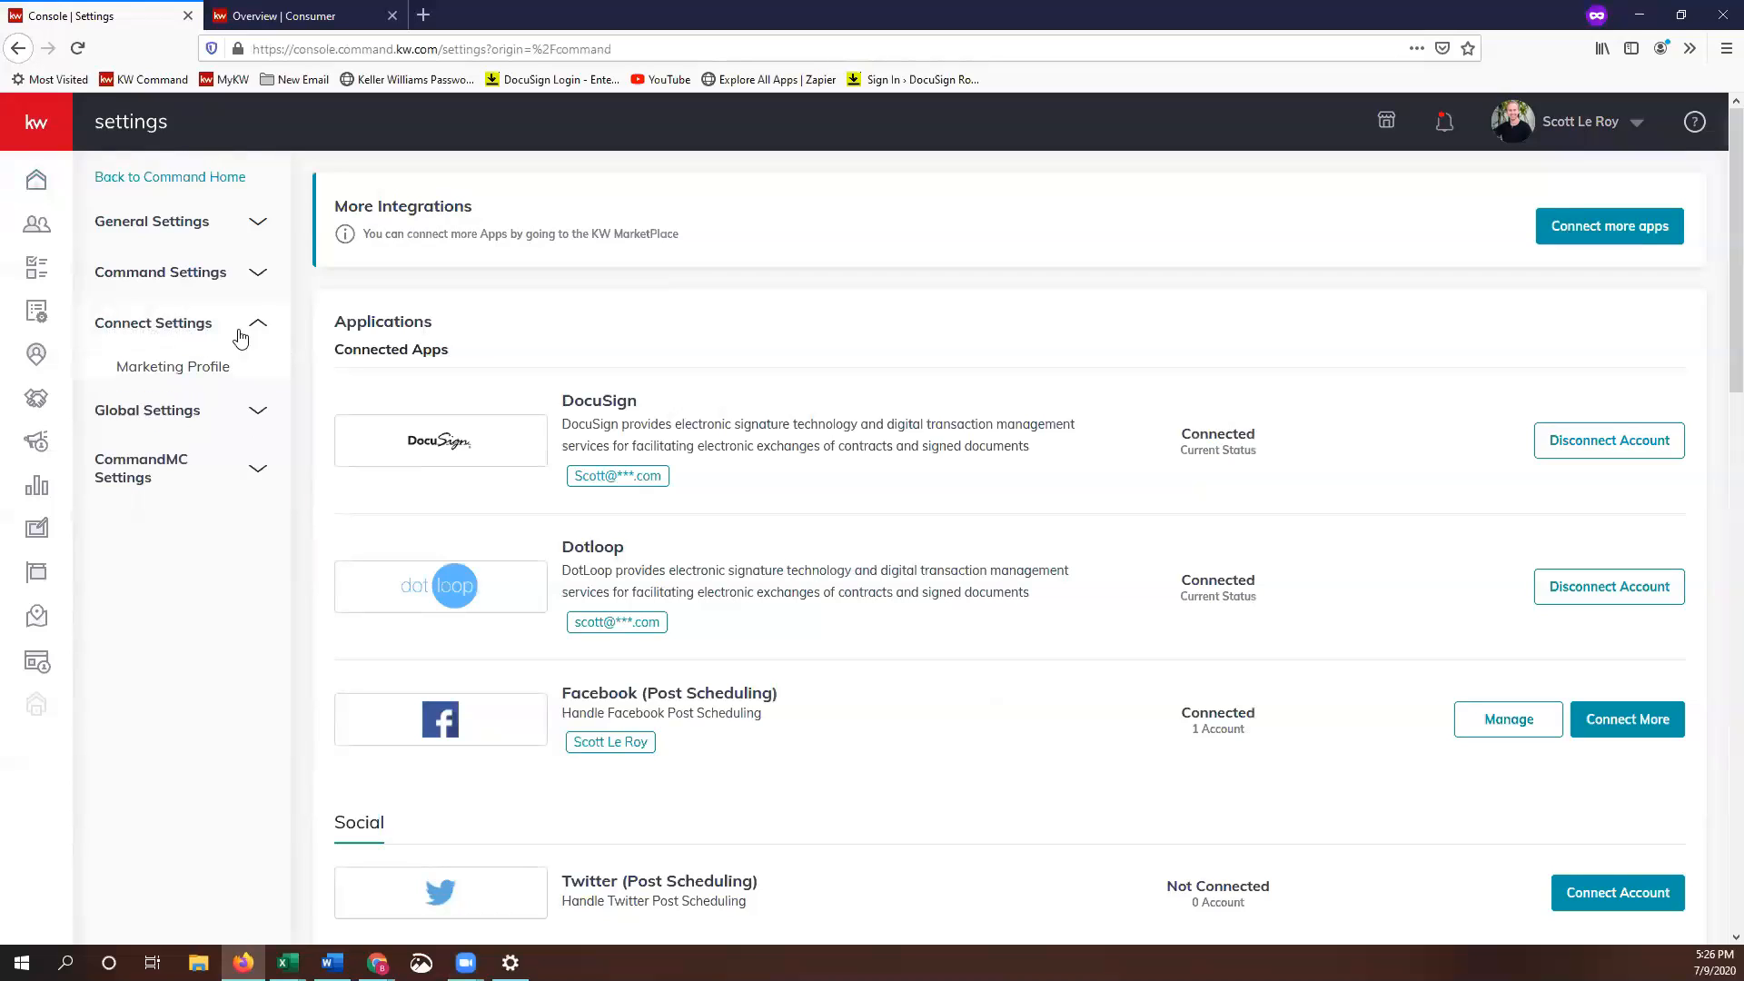
{"action": "left_click", "coordinate": [201, 372]}
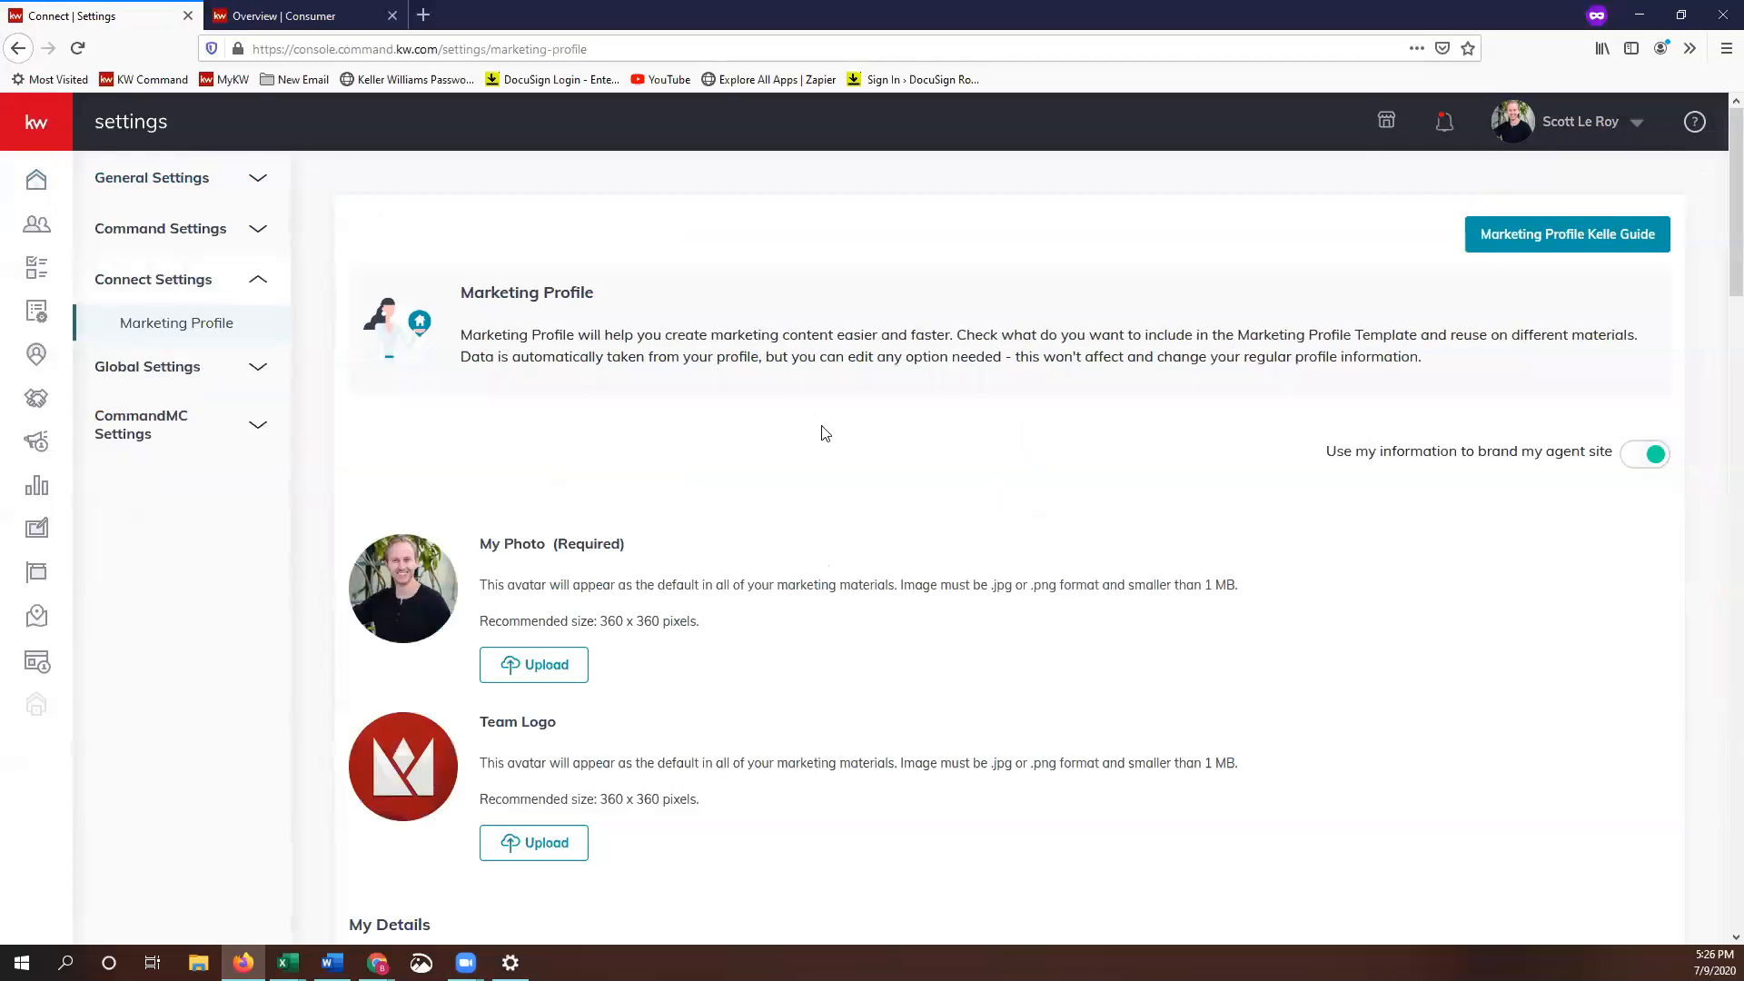
Review the marketing profile's photo, team logo, personal details, job title, credentials and bio
{"action": "scroll", "coordinate": [818, 436], "scroll_direction": "down", "scroll_amount": 1}
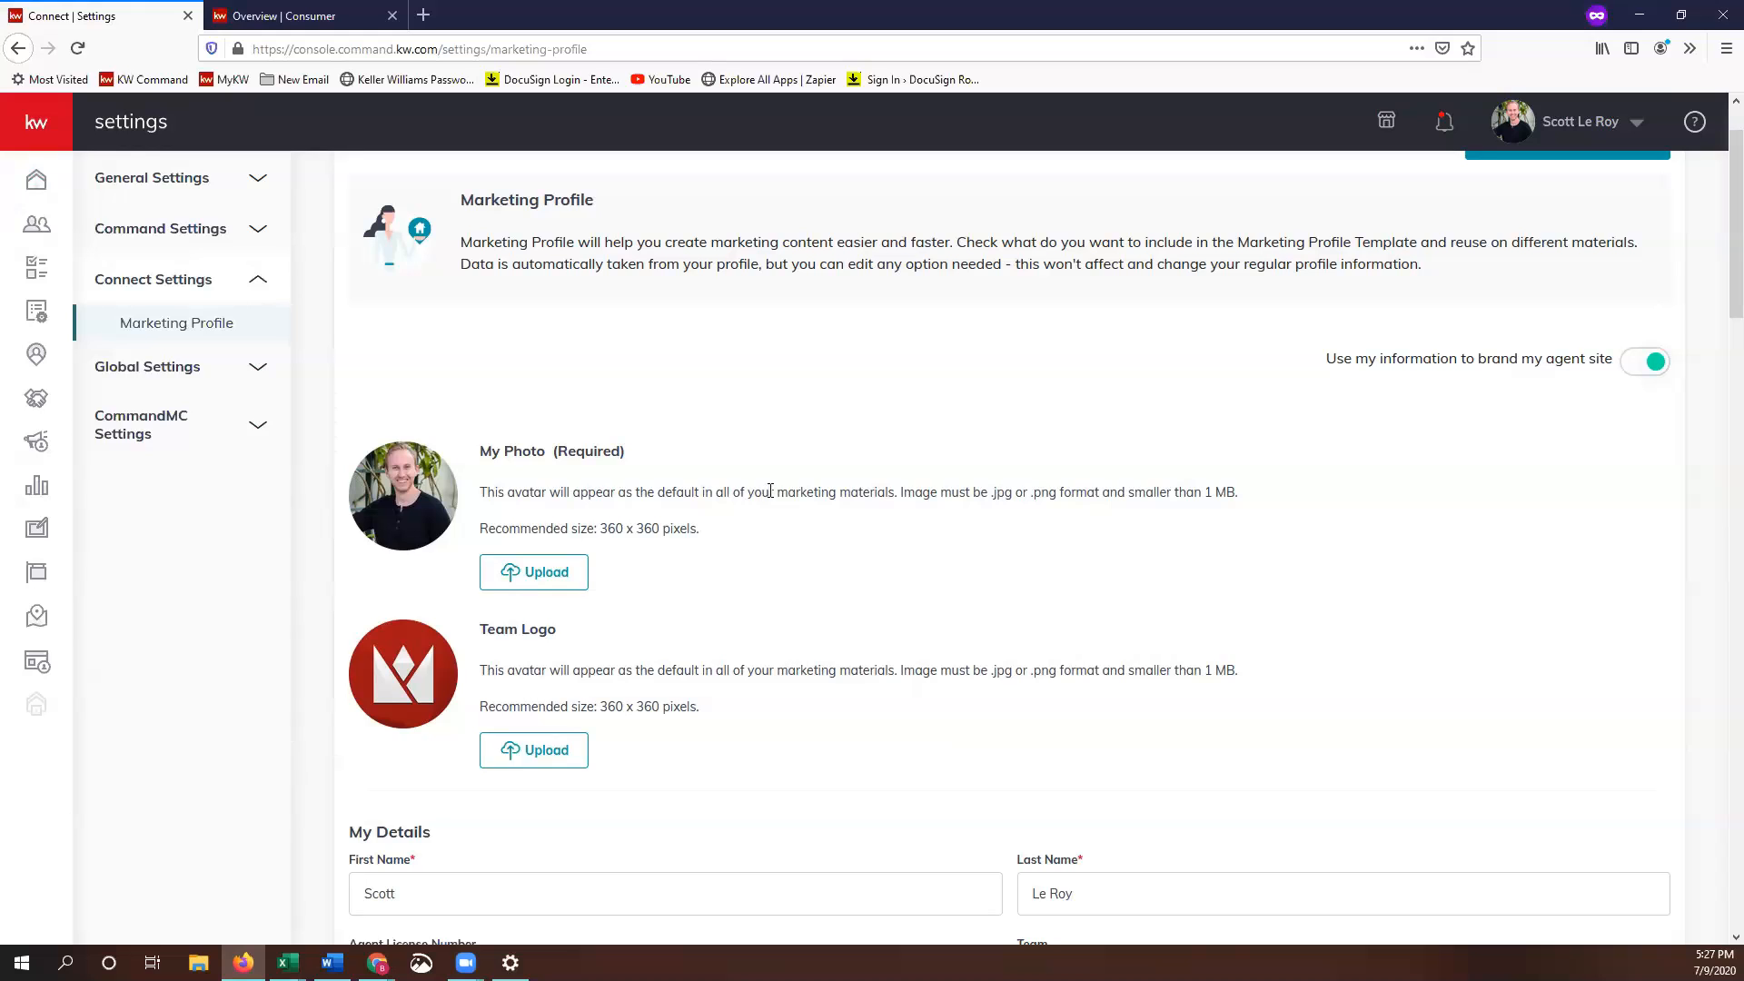
{"action": "scroll", "coordinate": [769, 490], "scroll_direction": "down", "scroll_amount": 1}
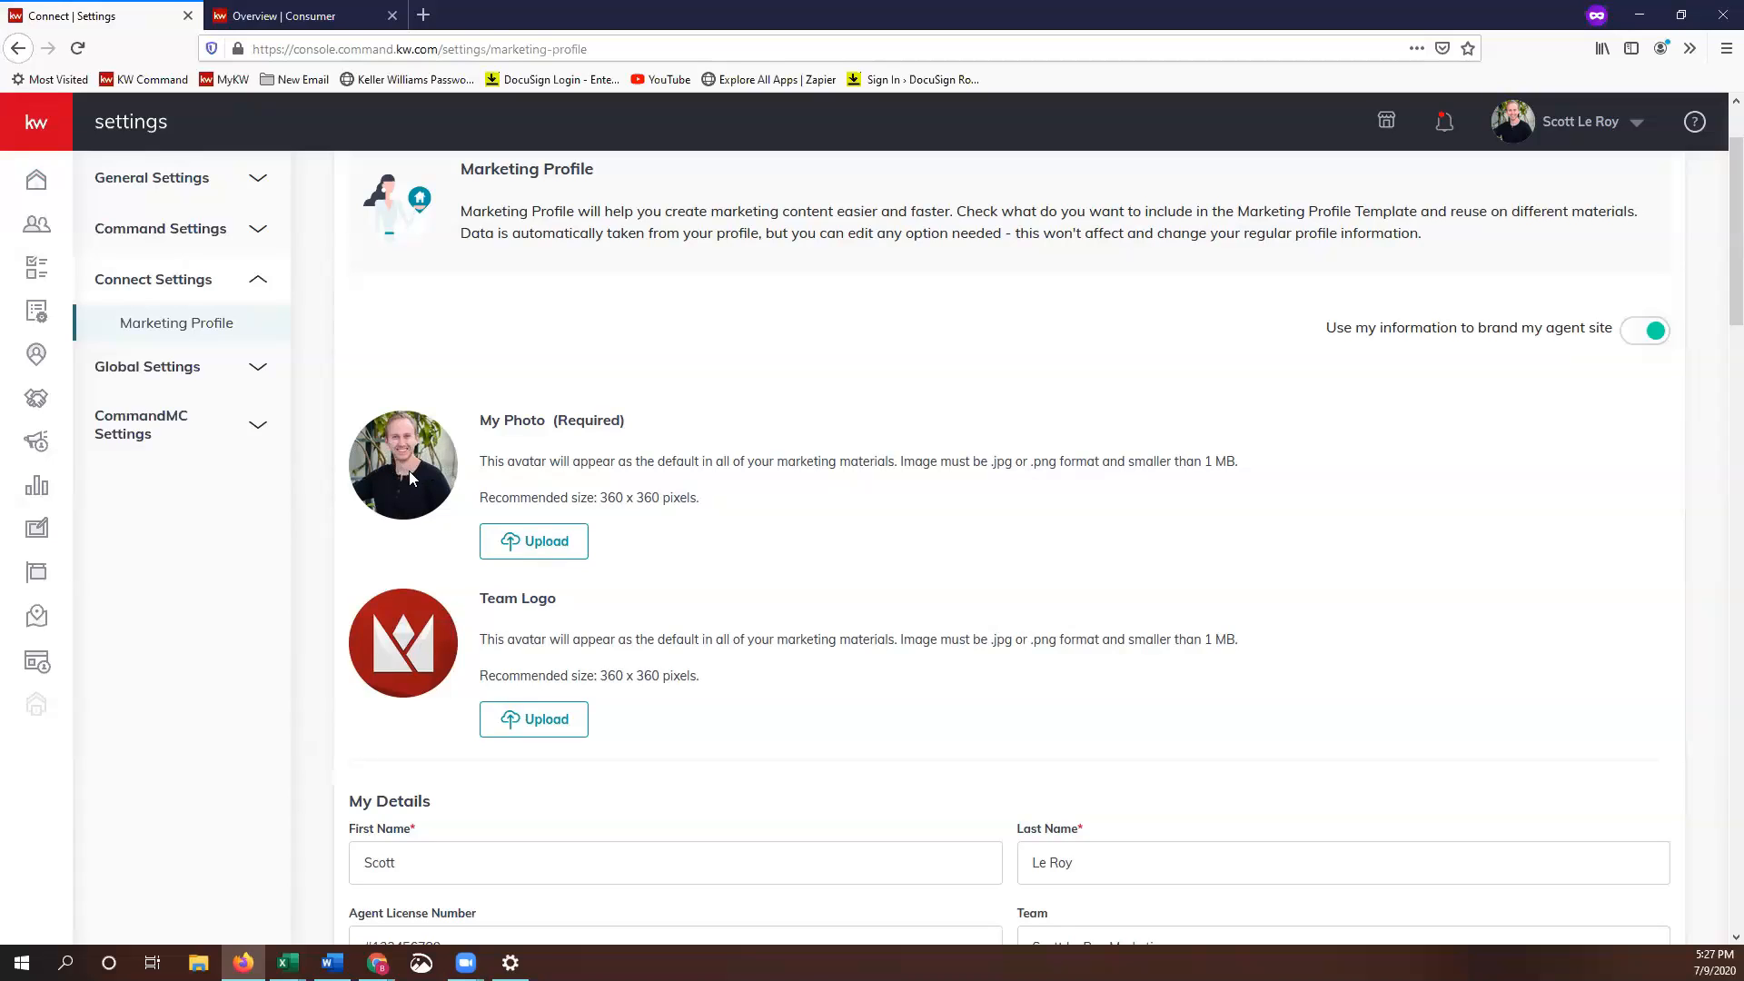
{"action": "scroll", "coordinate": [412, 478], "scroll_direction": "down", "scroll_amount": 2}
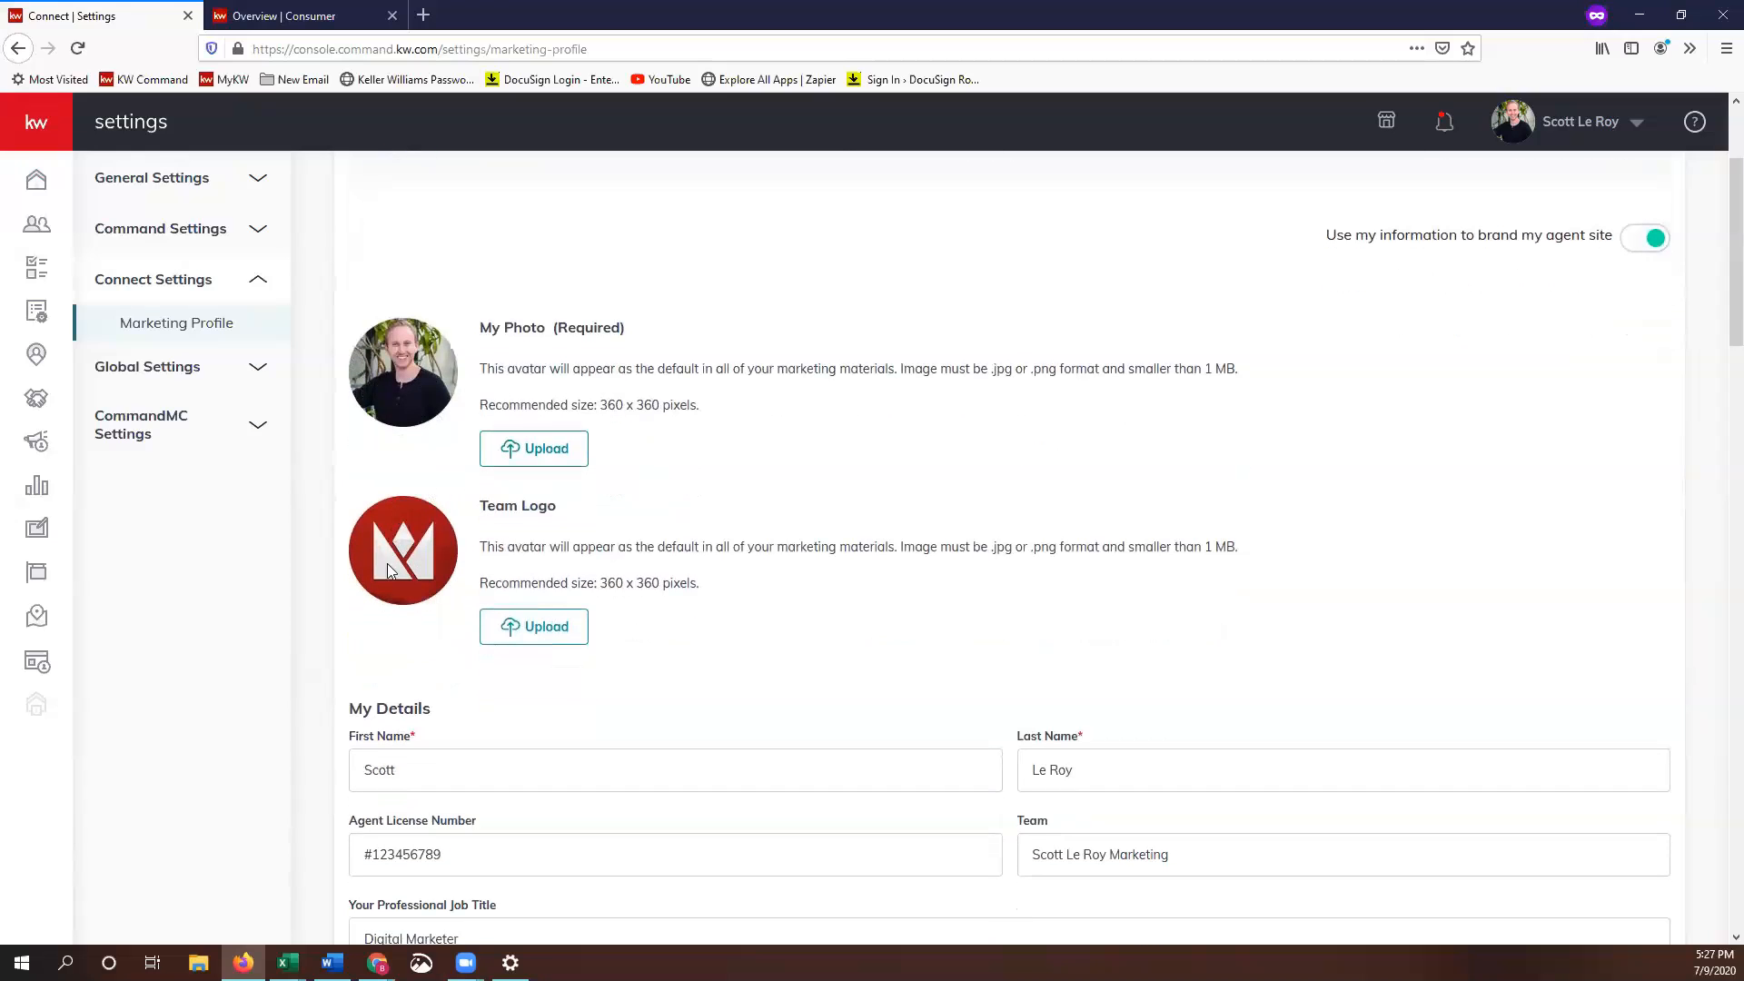
{"action": "scroll", "coordinate": [422, 640], "scroll_direction": "down", "scroll_amount": 4}
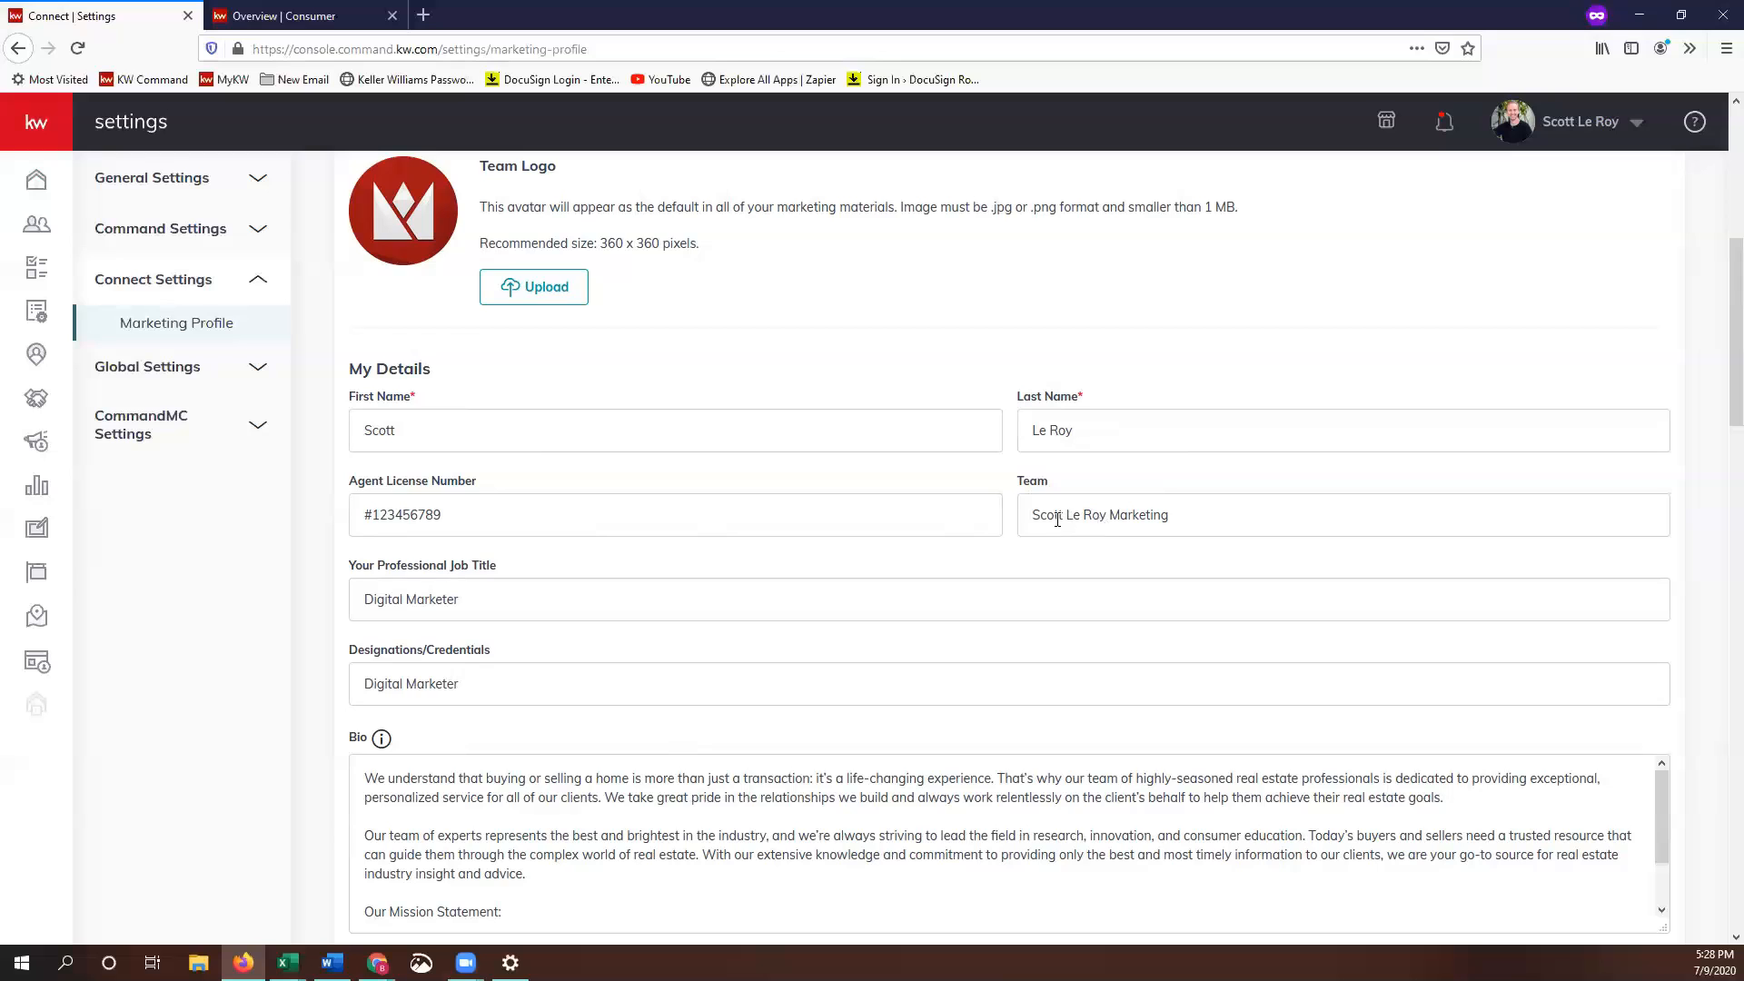
{"action": "scroll", "coordinate": [845, 526], "scroll_direction": "down", "scroll_amount": 1}
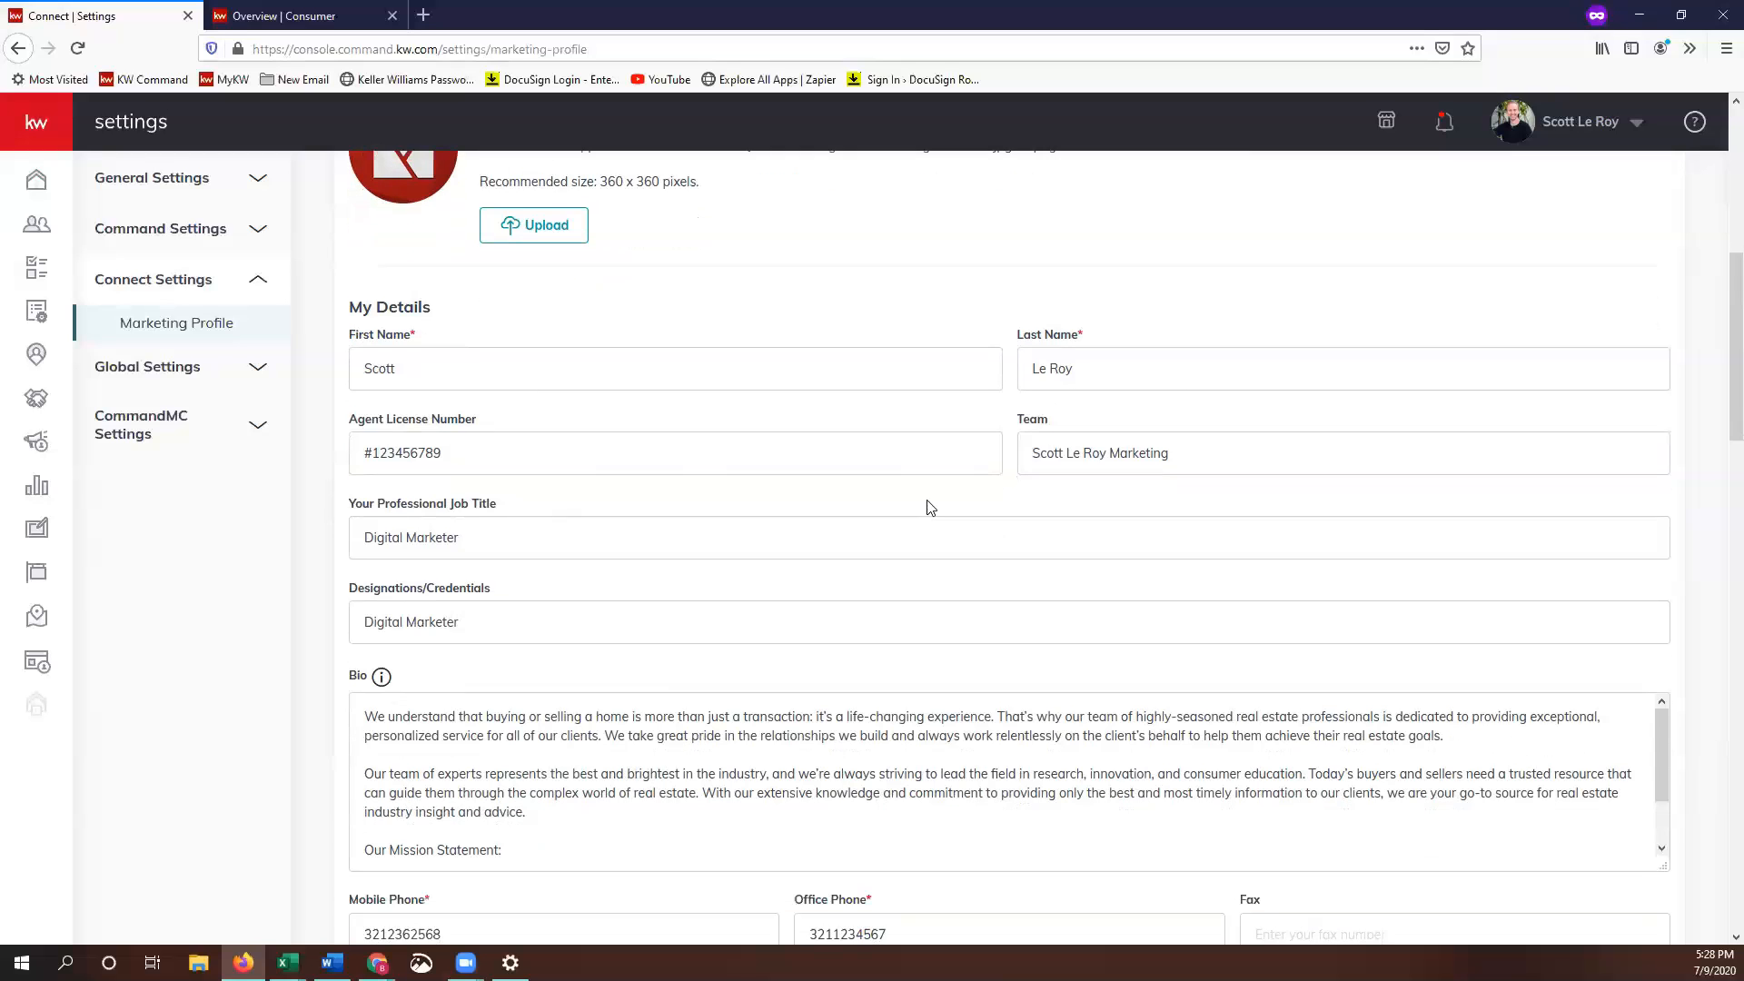
{"action": "scroll", "coordinate": [931, 507], "scroll_direction": "down", "scroll_amount": 1}
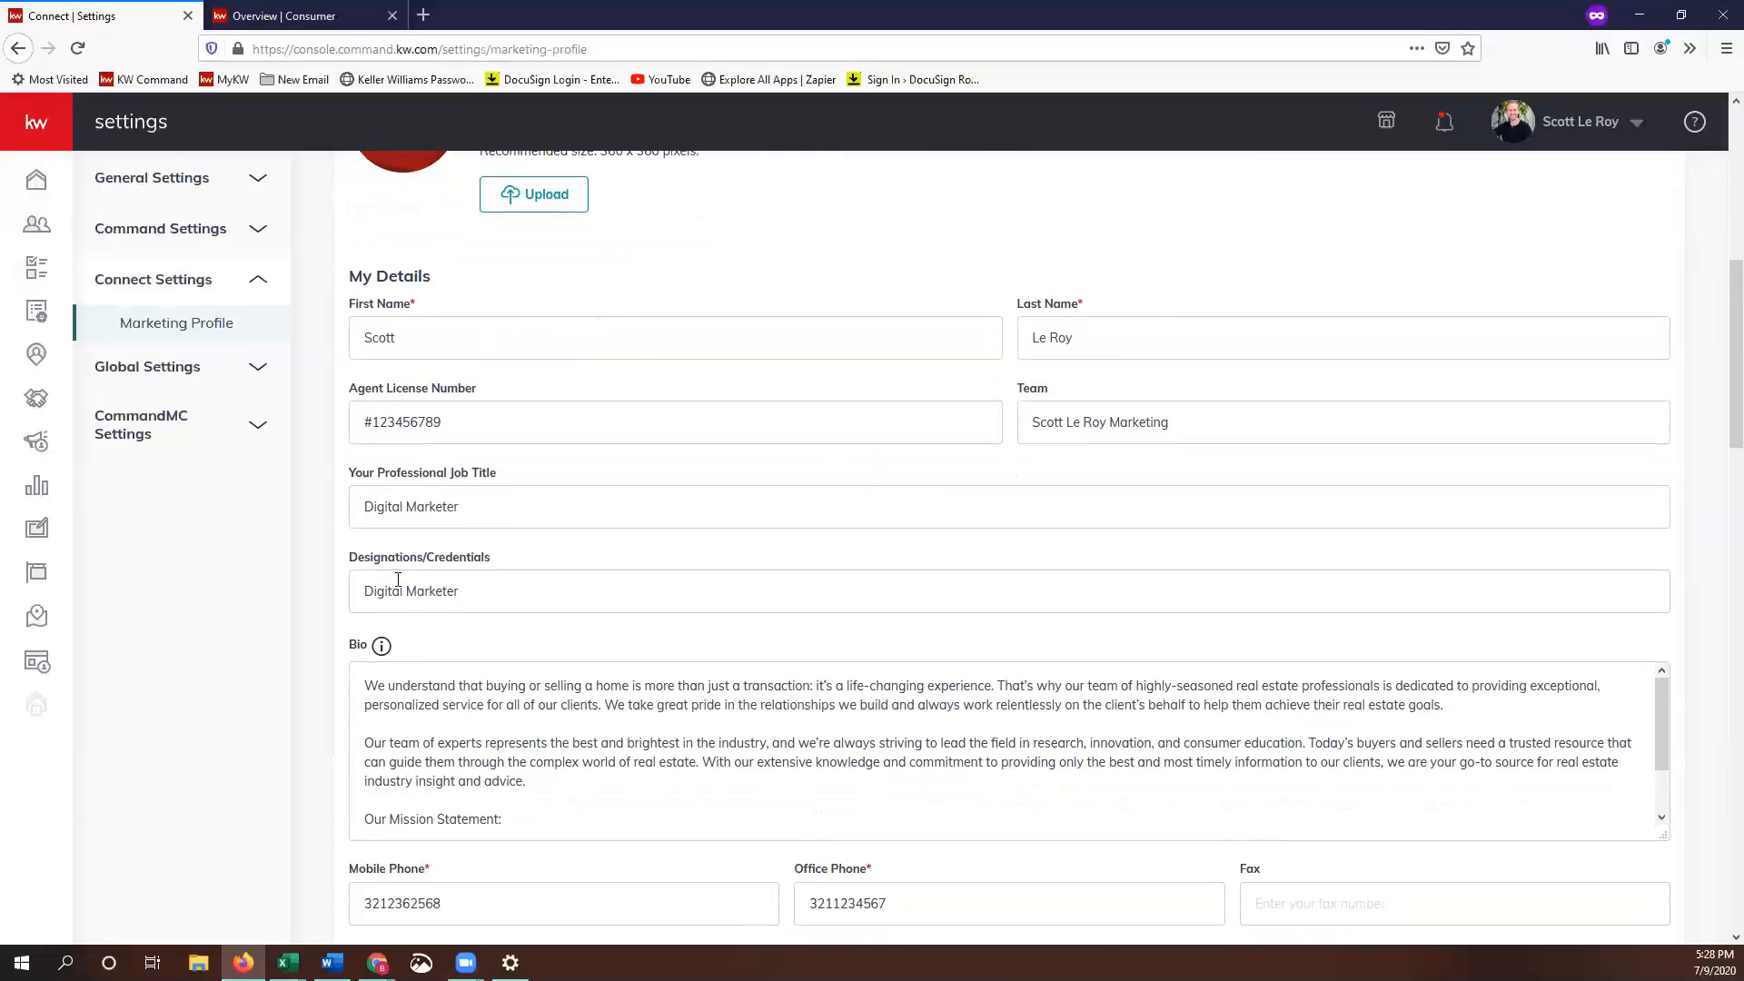
{"action": "scroll", "coordinate": [587, 600], "scroll_direction": "down", "scroll_amount": 1}
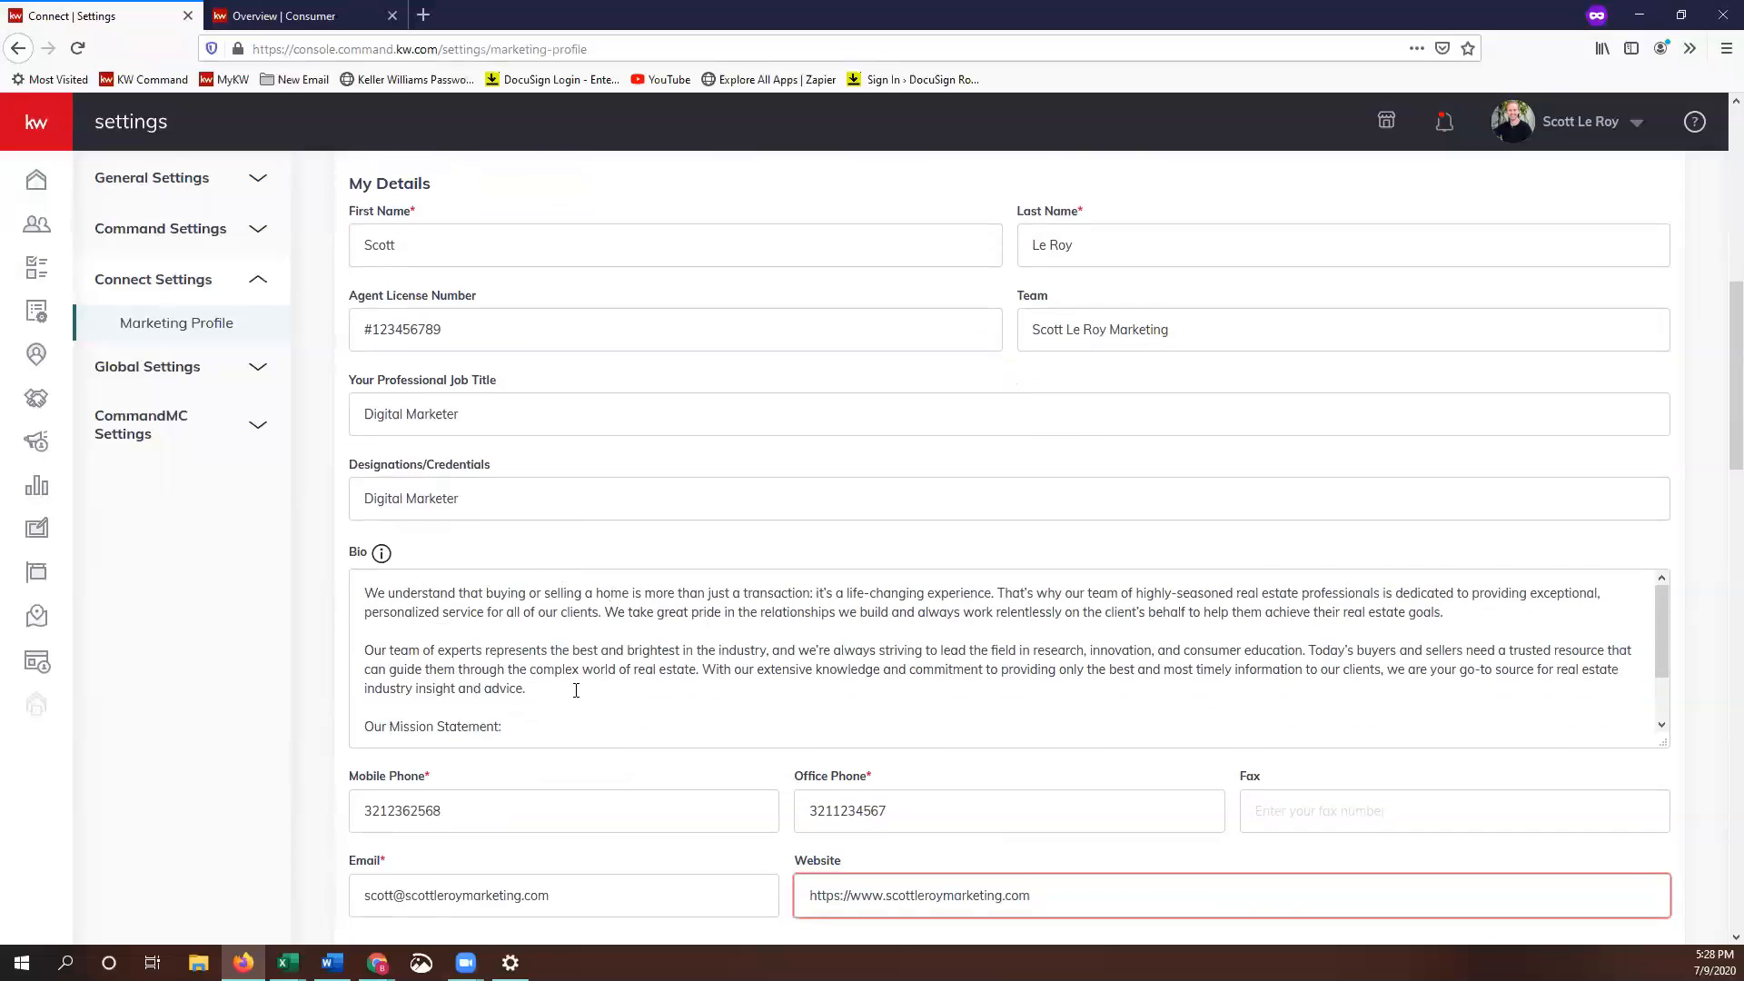
{"action": "scroll", "coordinate": [581, 692], "scroll_direction": "down", "scroll_amount": 5}
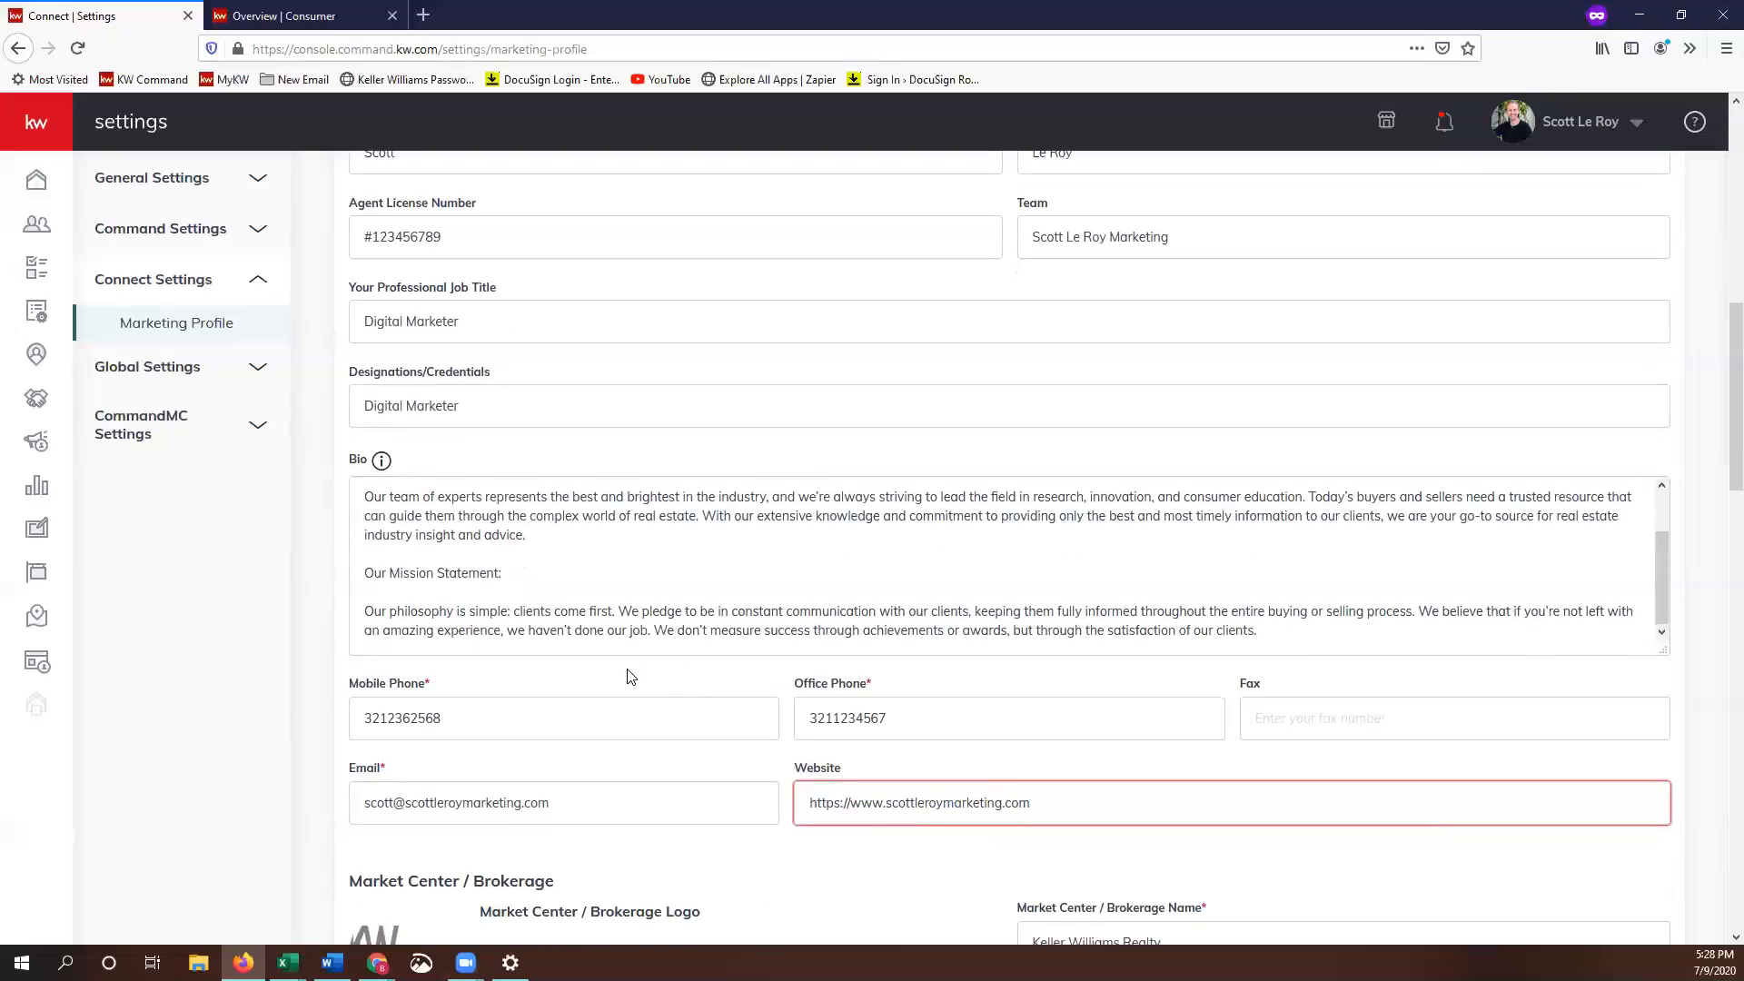
{"action": "scroll", "coordinate": [633, 678], "scroll_direction": "down", "scroll_amount": 1}
{"action": "scroll", "coordinate": [633, 670], "scroll_direction": "down", "scroll_amount": 3}
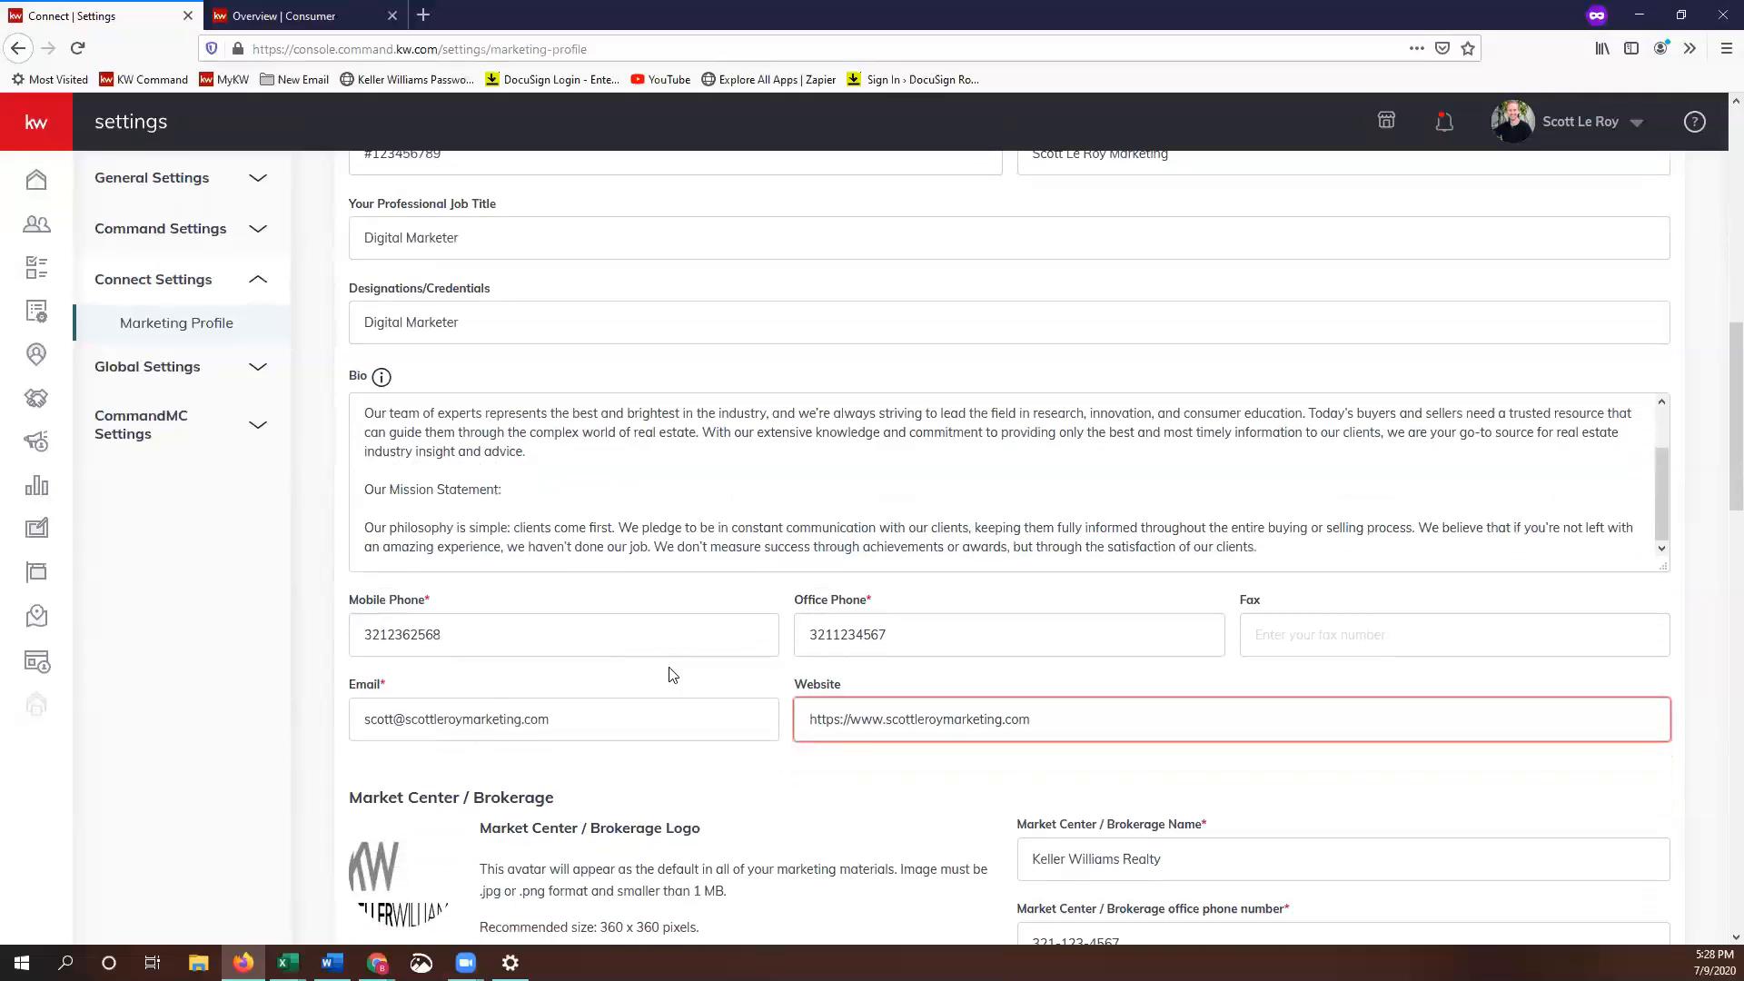
{"action": "scroll", "coordinate": [699, 673], "scroll_direction": "down", "scroll_amount": 2}
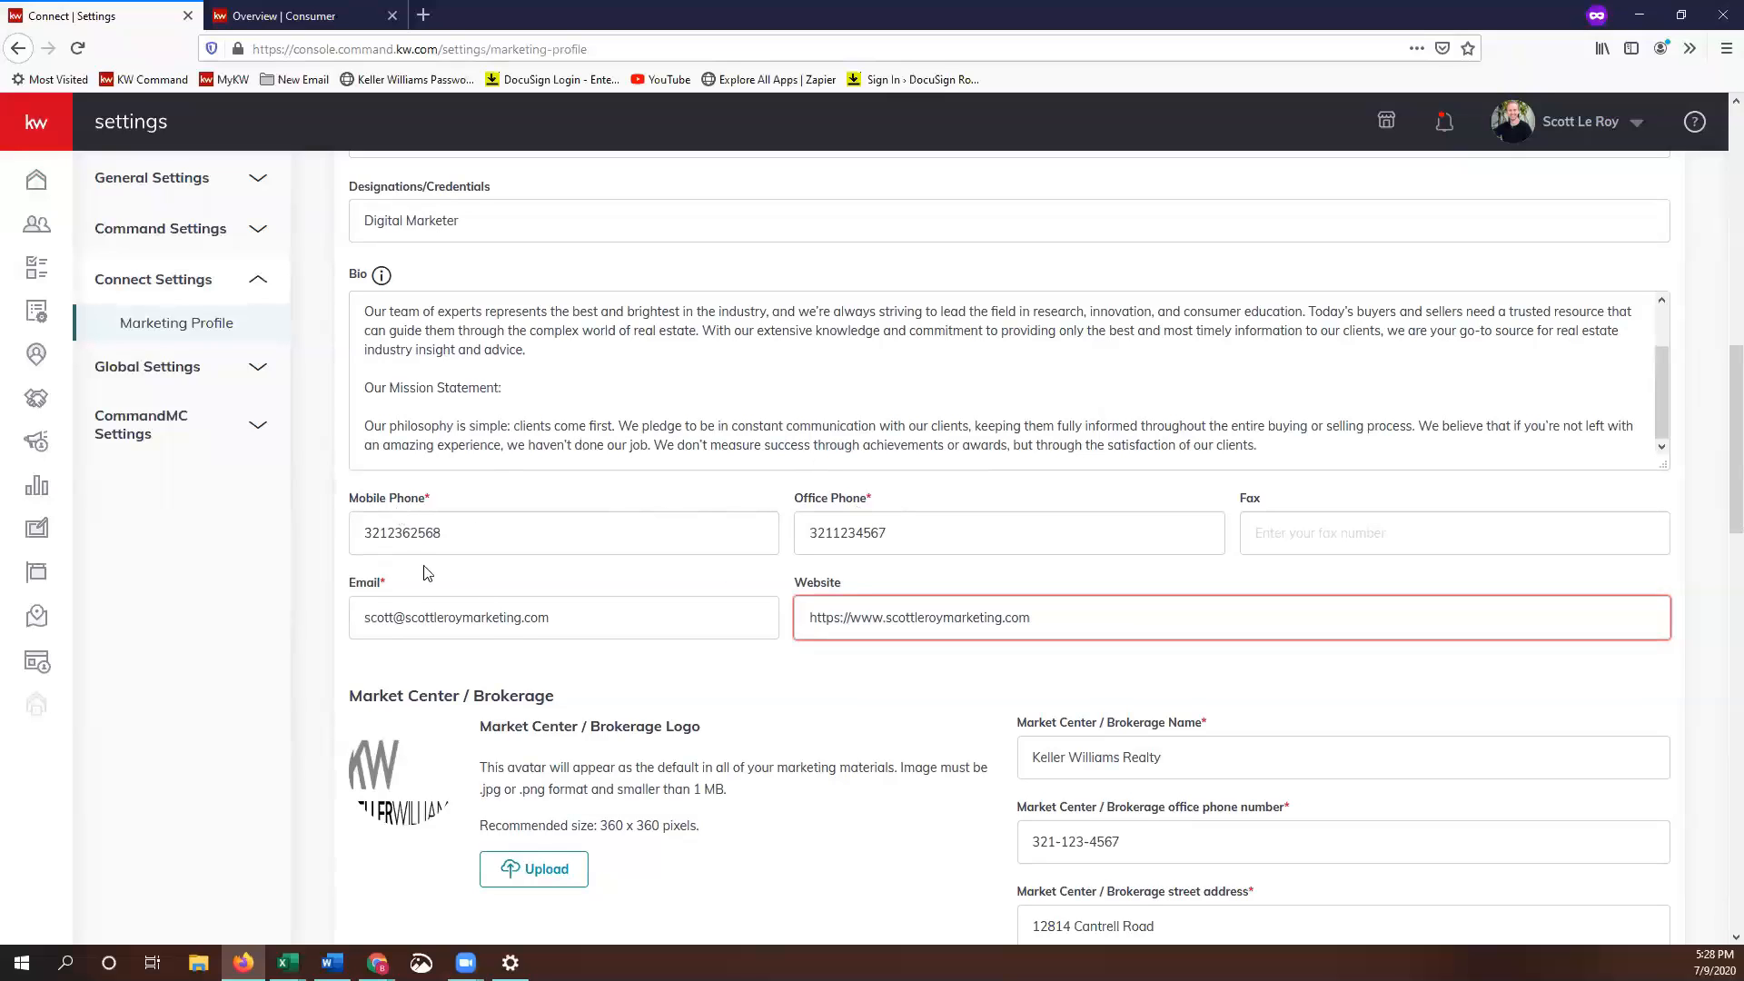
Check the mobile phone, office phone and email entries in the My Details section
{"action": "double_click", "coordinate": [413, 532]}
{"action": "double_click", "coordinate": [841, 534]}
{"action": "left_click", "coordinate": [896, 529]}
{"action": "scroll", "coordinate": [665, 628], "scroll_direction": "down", "scroll_amount": 2}
{"action": "scroll", "coordinate": [665, 629], "scroll_direction": "down", "scroll_amount": 1}
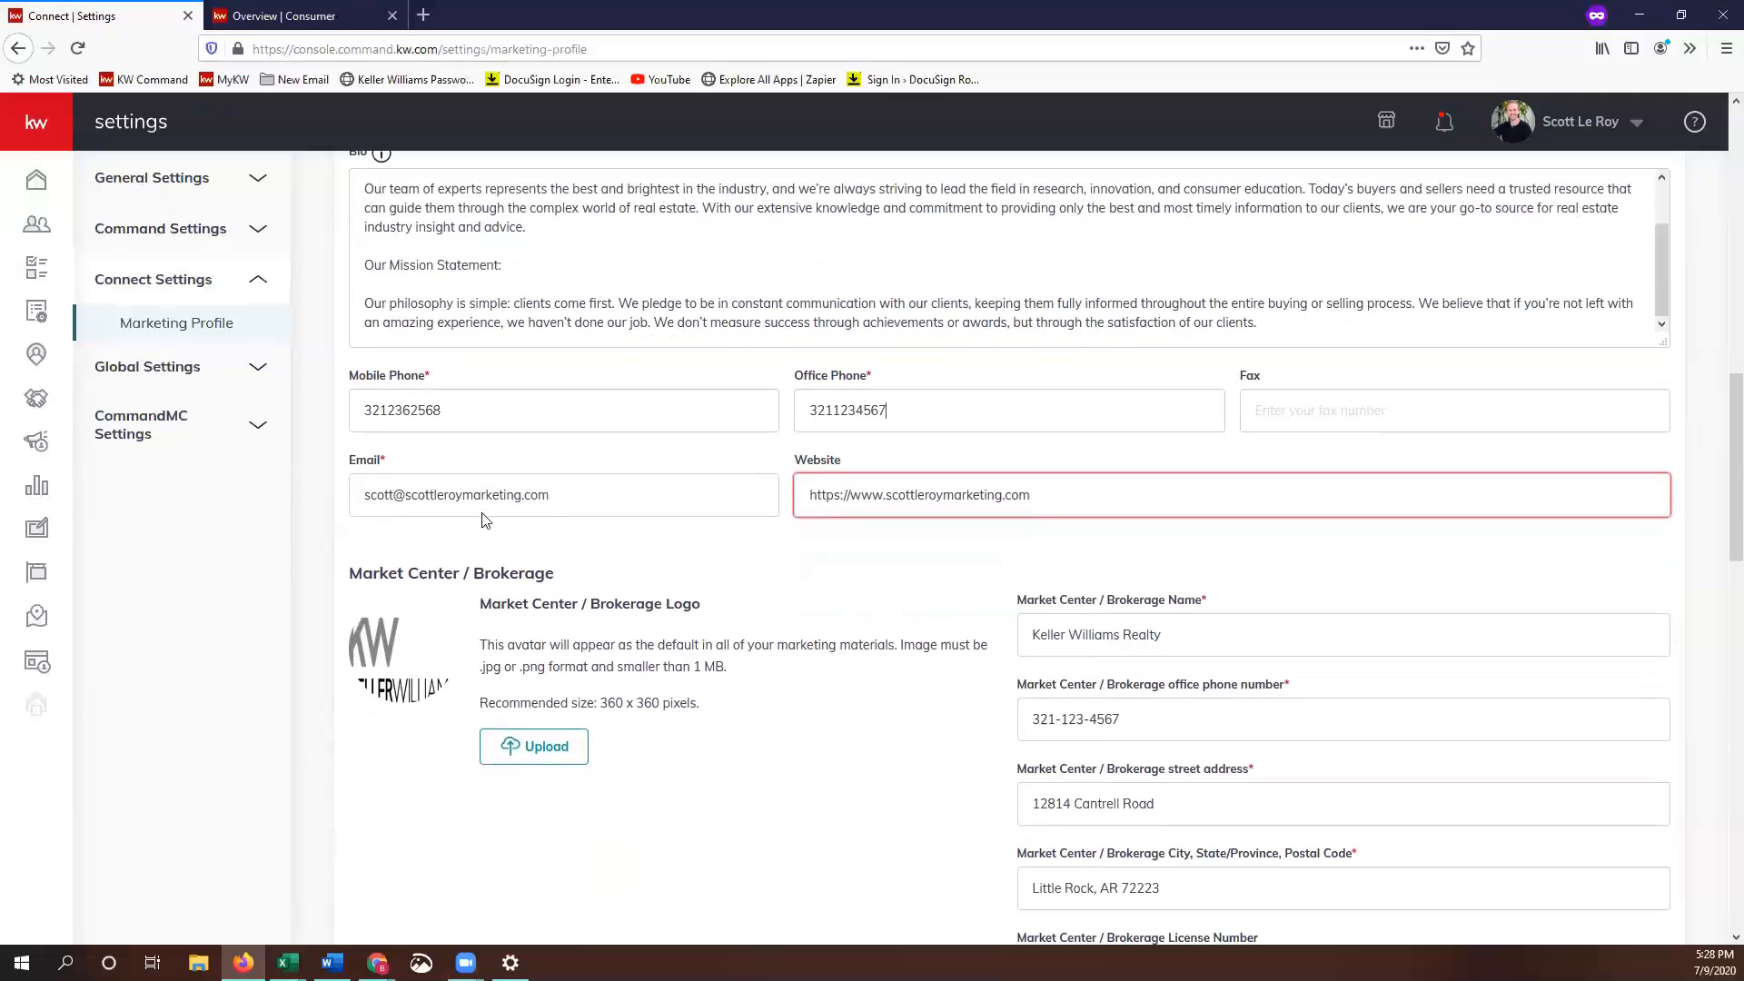
{"action": "double_click", "coordinate": [424, 493]}
{"action": "left_click", "coordinate": [424, 493]}
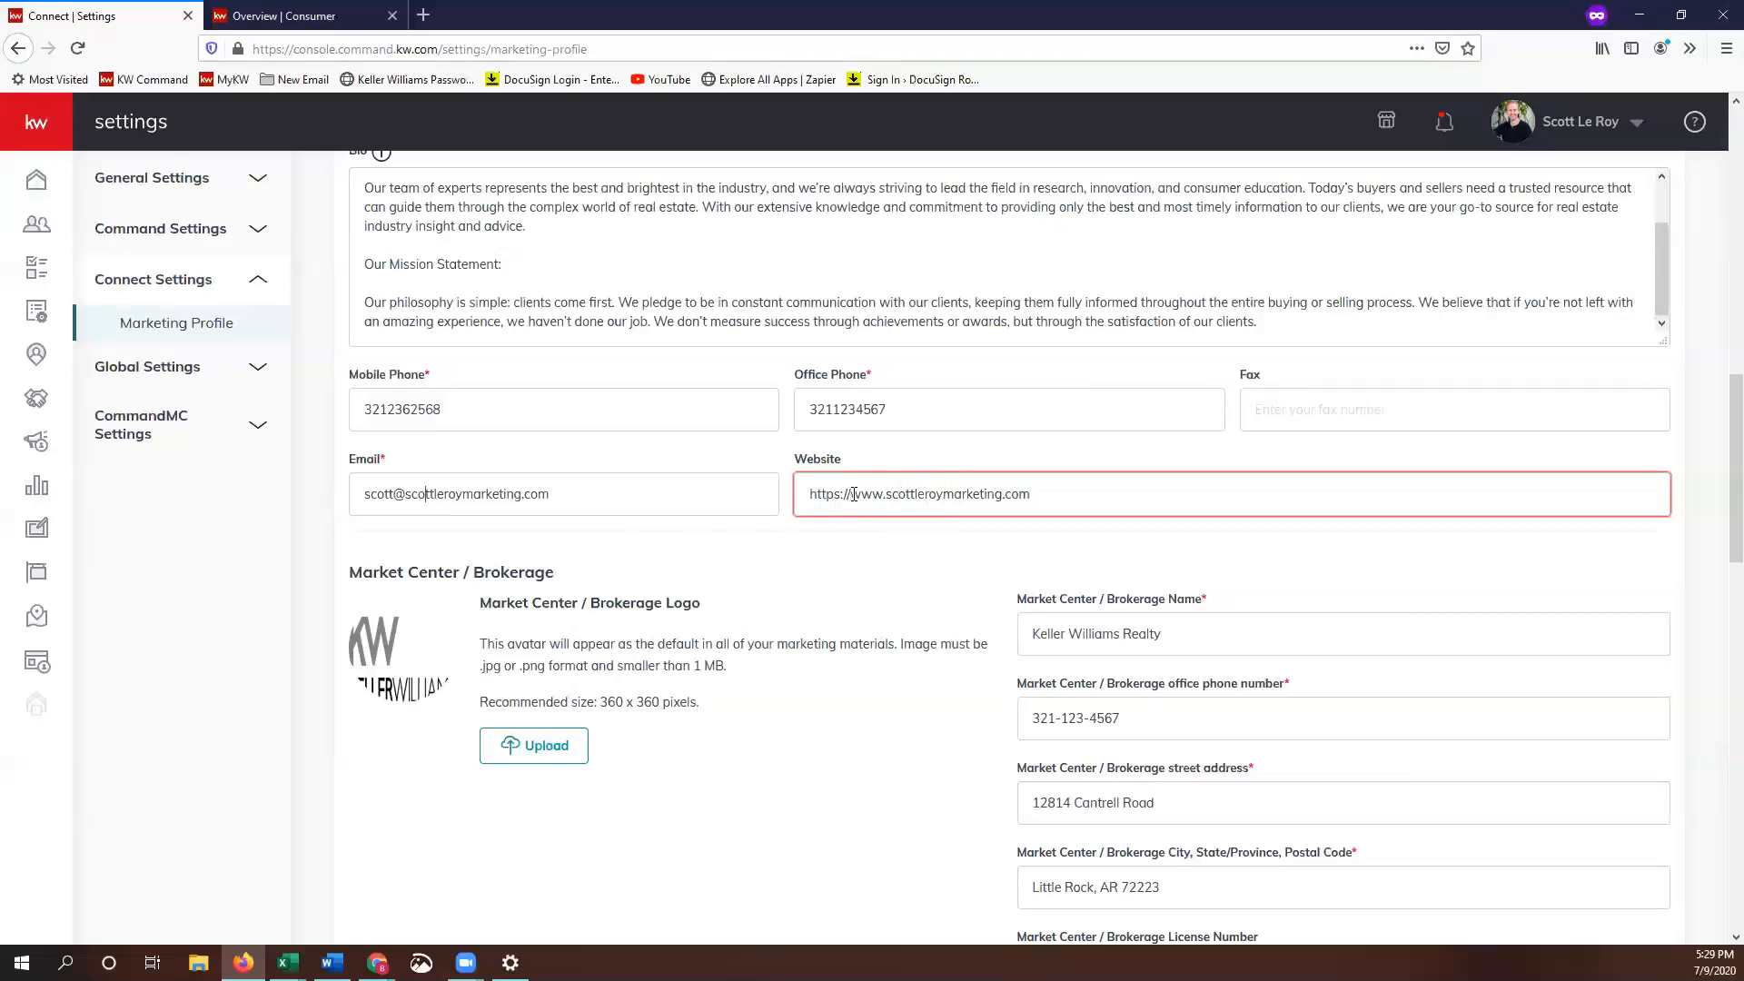
{"action": "left_click_drag", "start_coordinate": [851, 493], "coordinate": [1108, 490]}
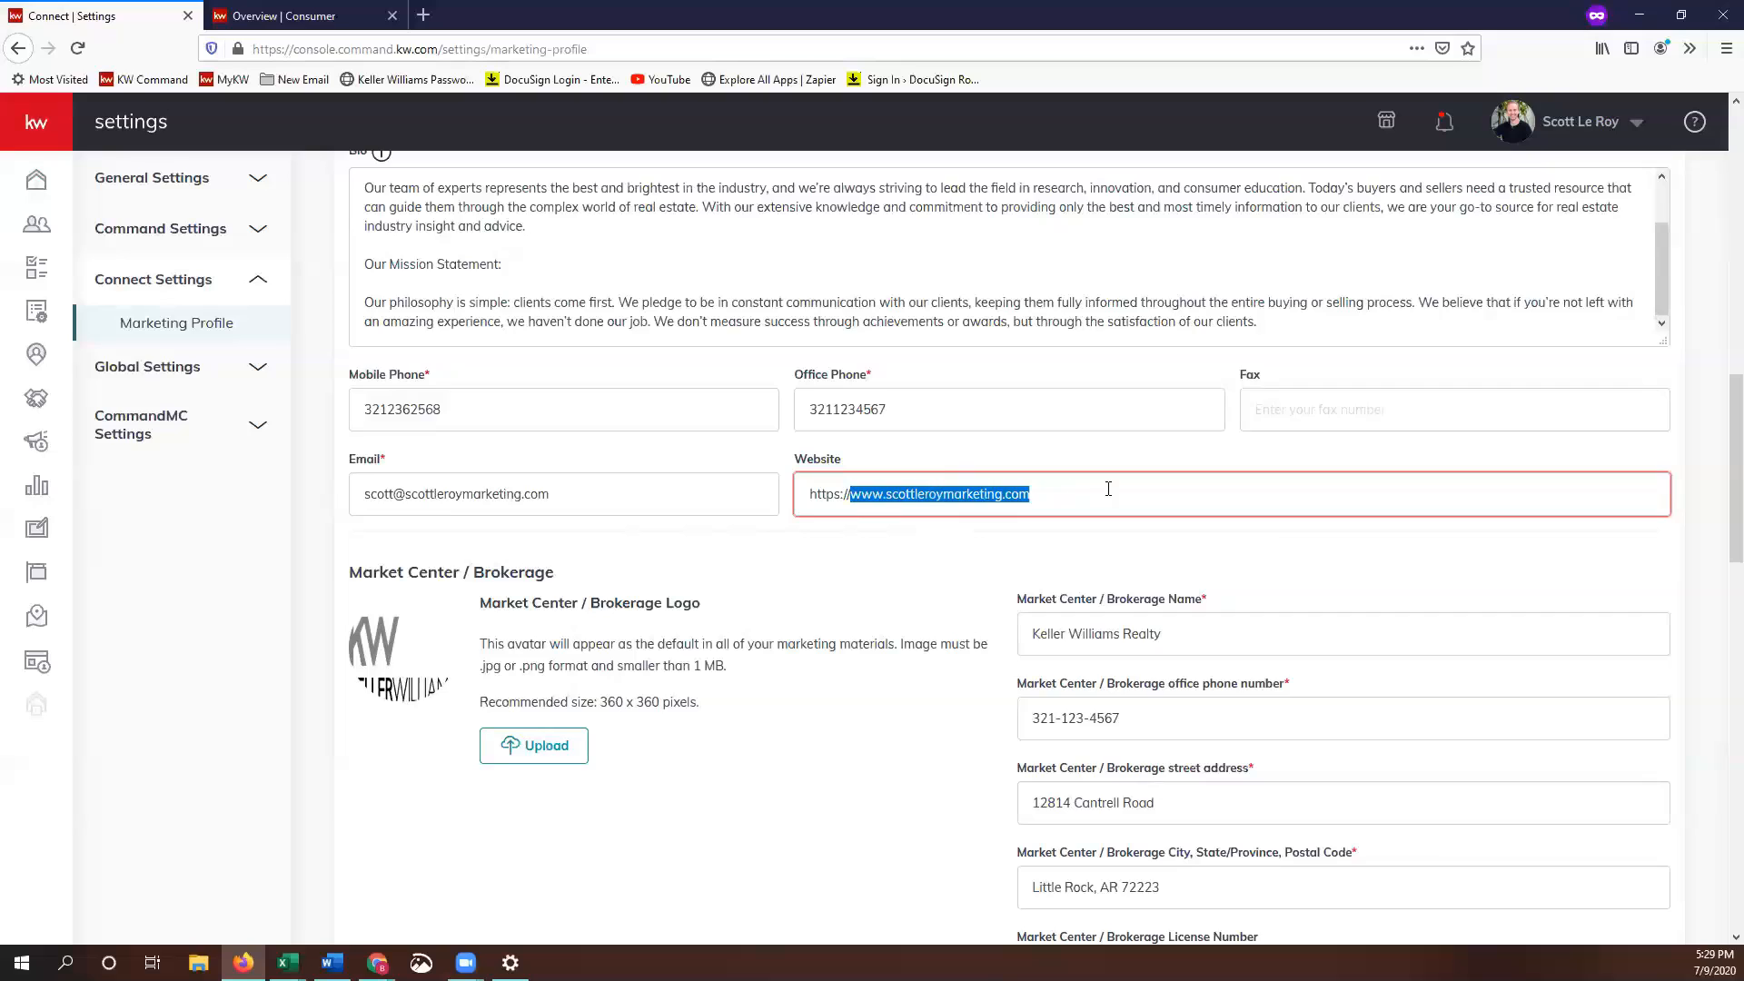
{"action": "left_click", "coordinate": [851, 494]}
{"action": "left_click_drag", "start_coordinate": [851, 493], "coordinate": [785, 504]}
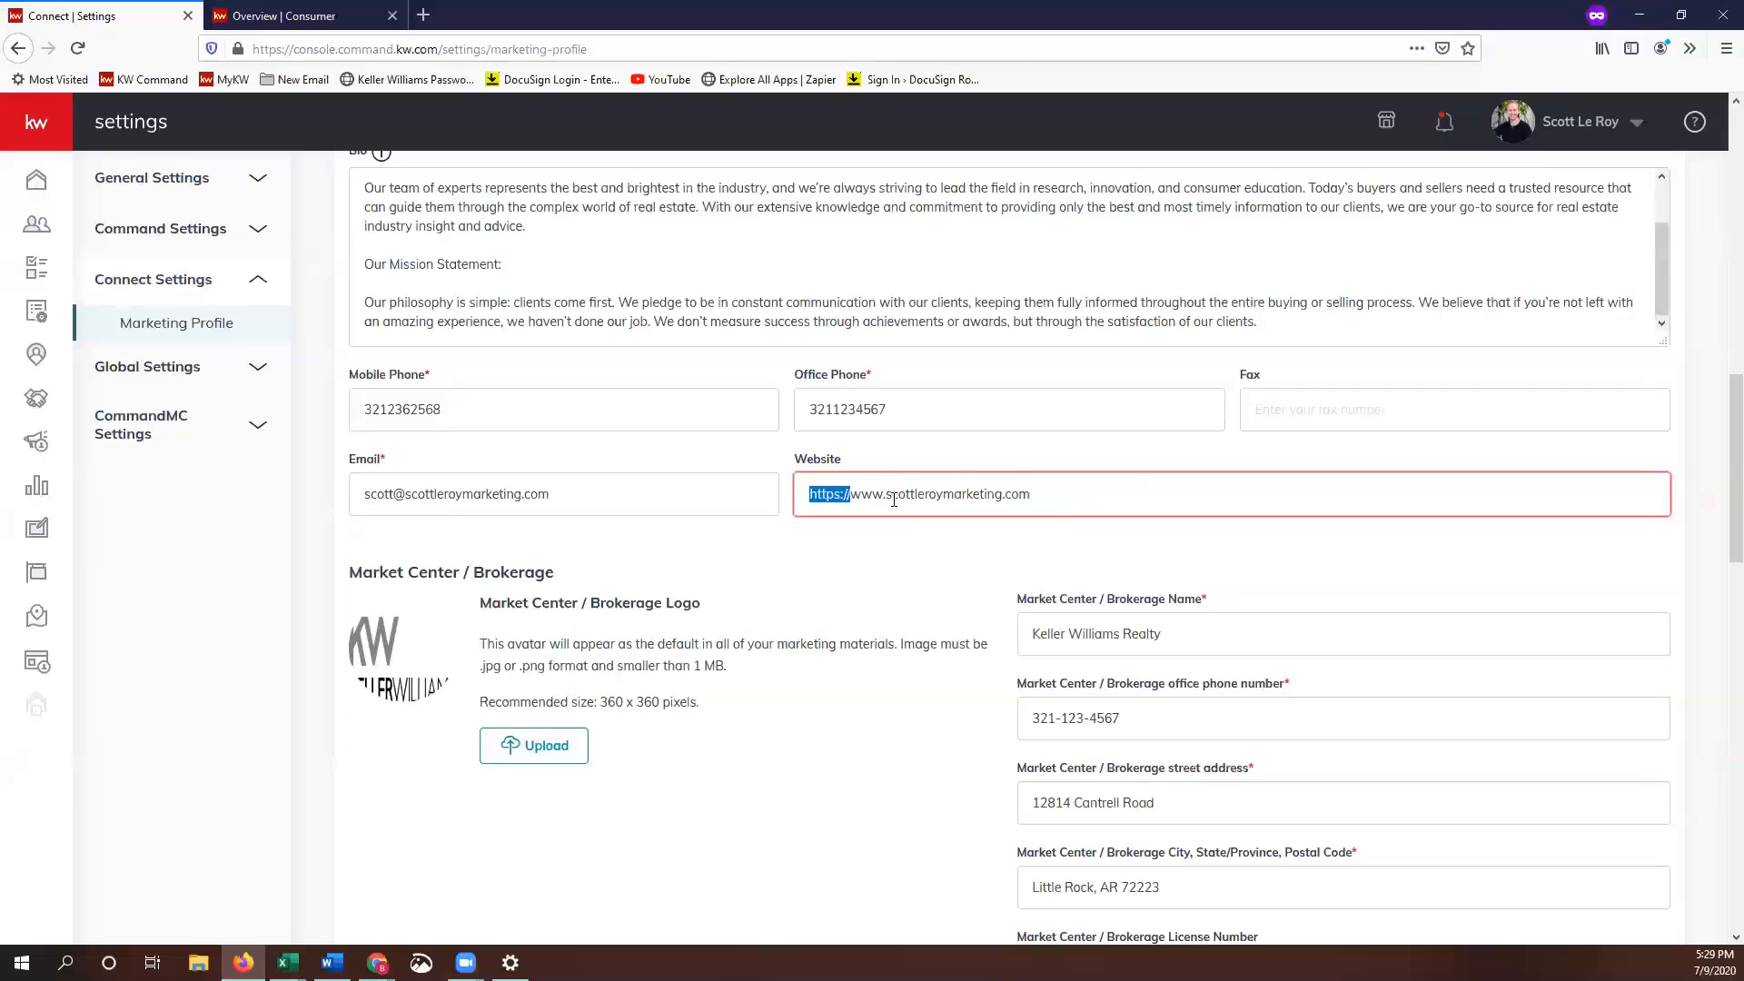
{"action": "left_click_drag", "start_coordinate": [885, 495], "coordinate": [852, 490]}
{"action": "key", "text": "BackSpace"}
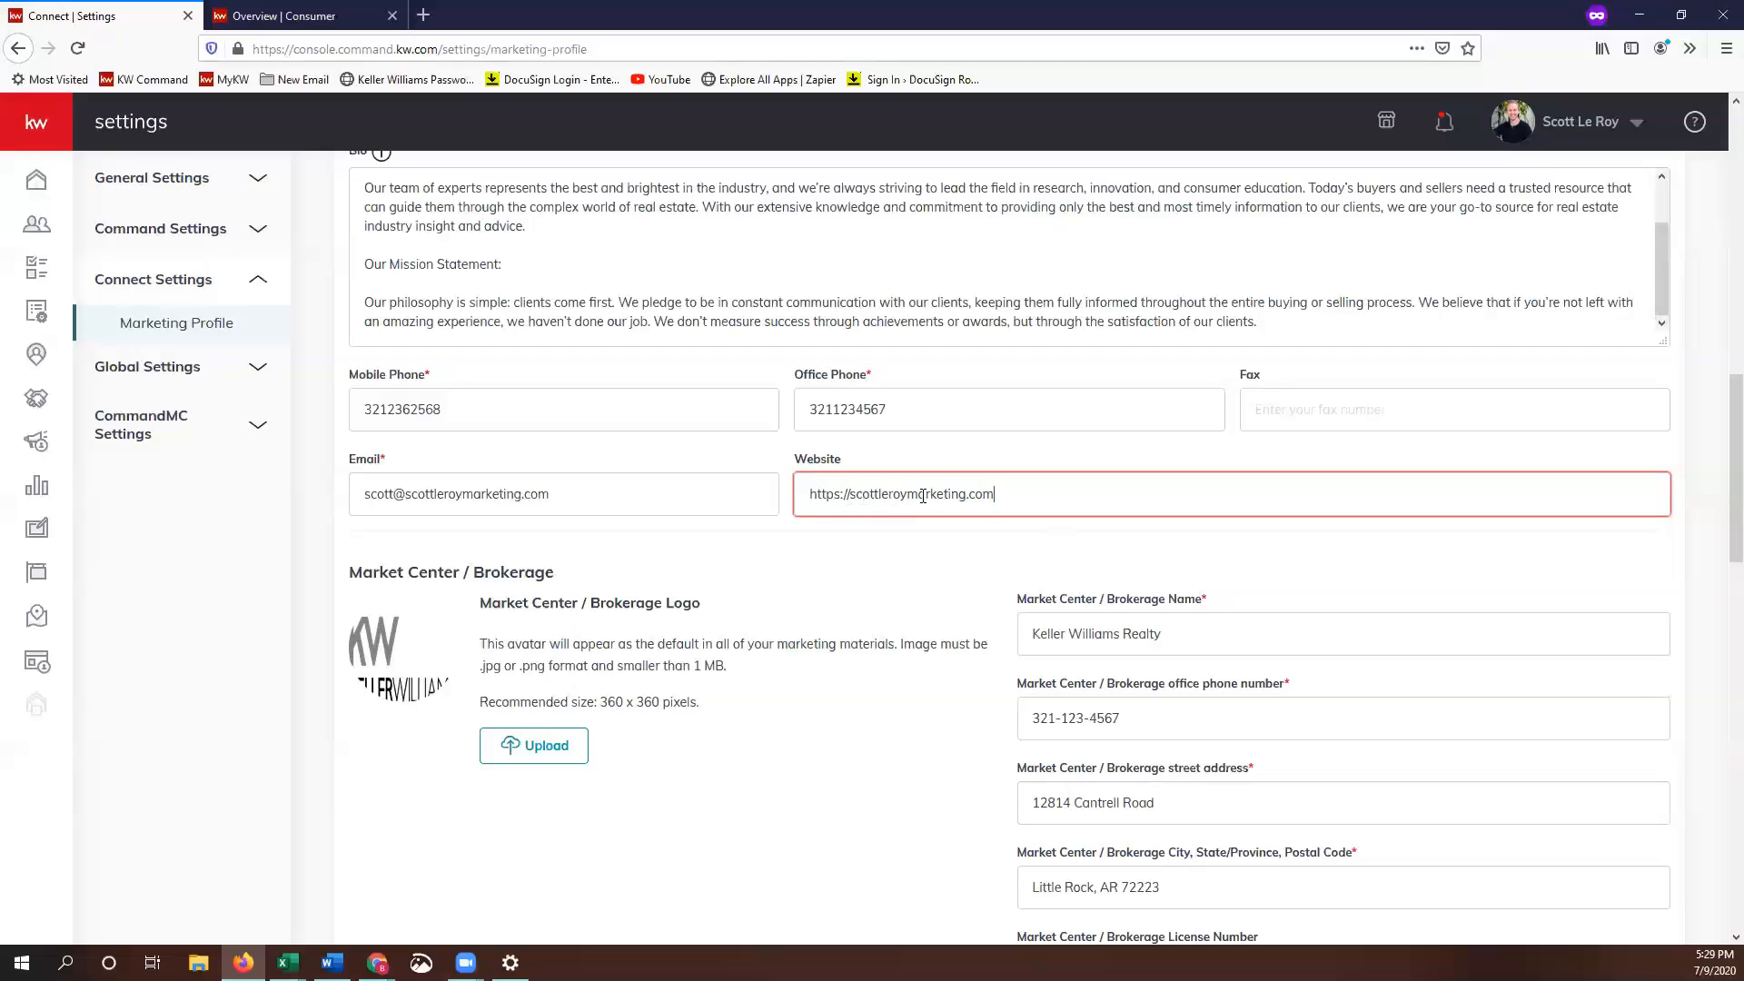
{"action": "left_click", "coordinate": [971, 494]}
{"action": "type", "text": "kw."}
Review the Market Center / Brokerage details and the Compliance section's legal footer text, links and image upload area
{"action": "scroll", "coordinate": [888, 669], "scroll_direction": "down", "scroll_amount": 2}
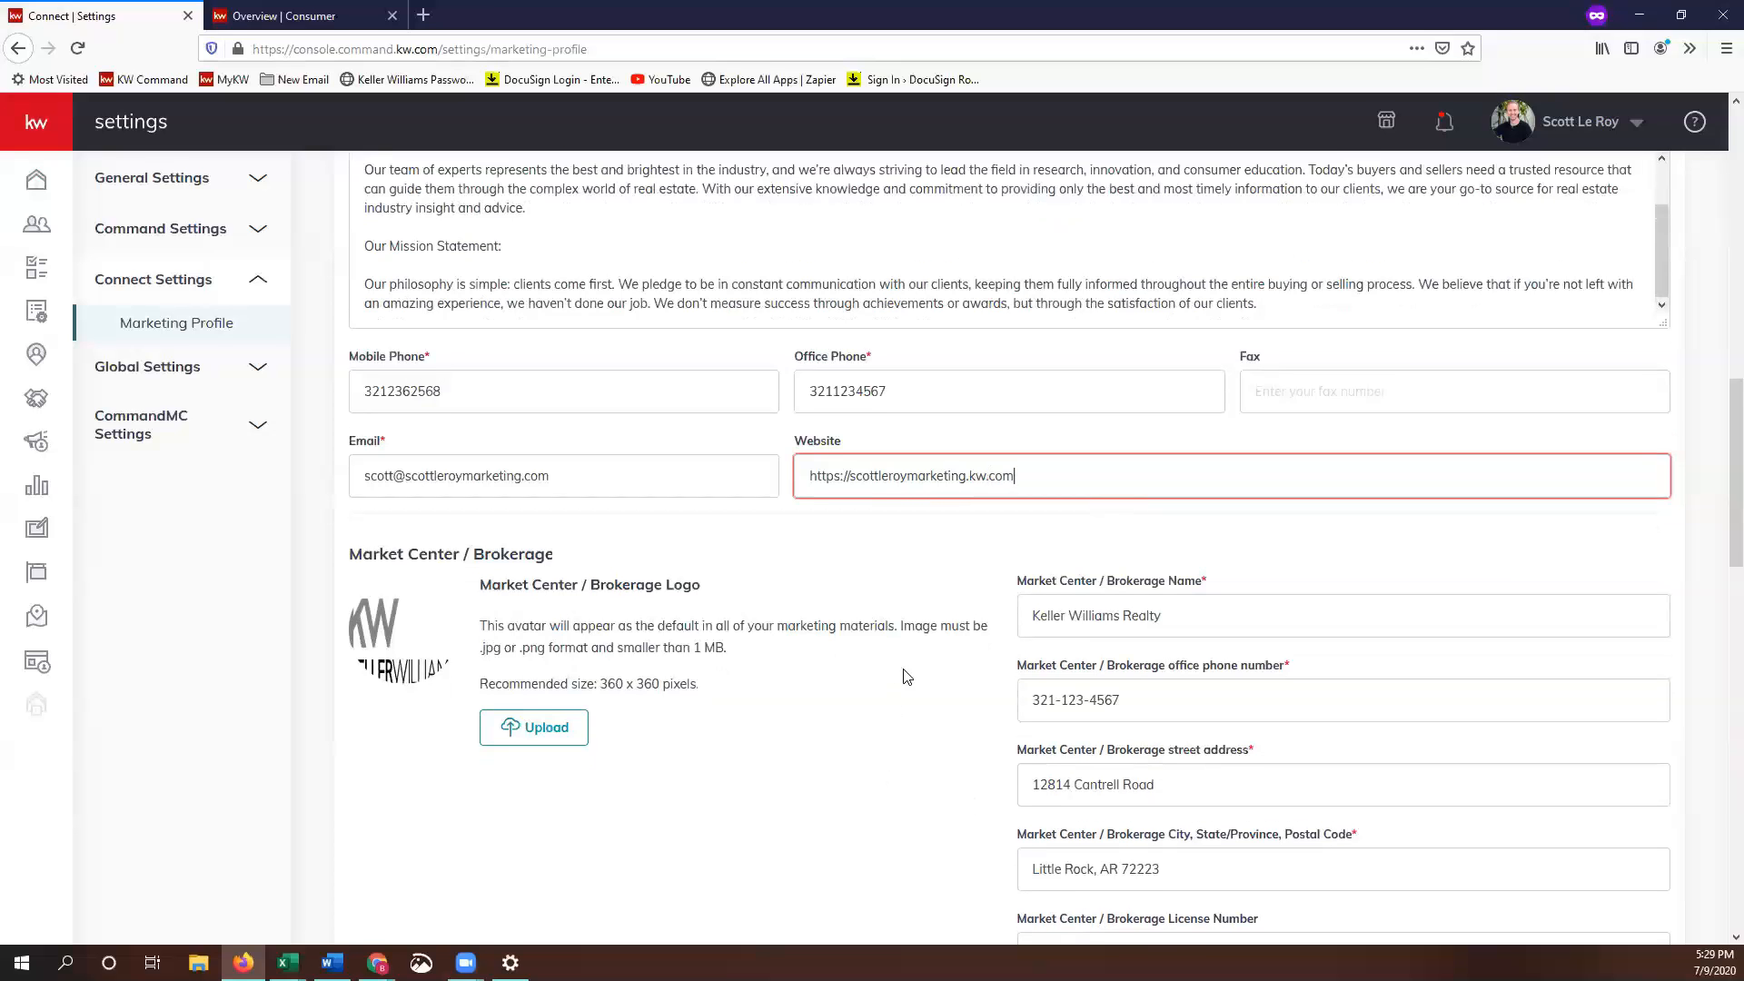
{"action": "scroll", "coordinate": [865, 560], "scroll_direction": "down", "scroll_amount": 1}
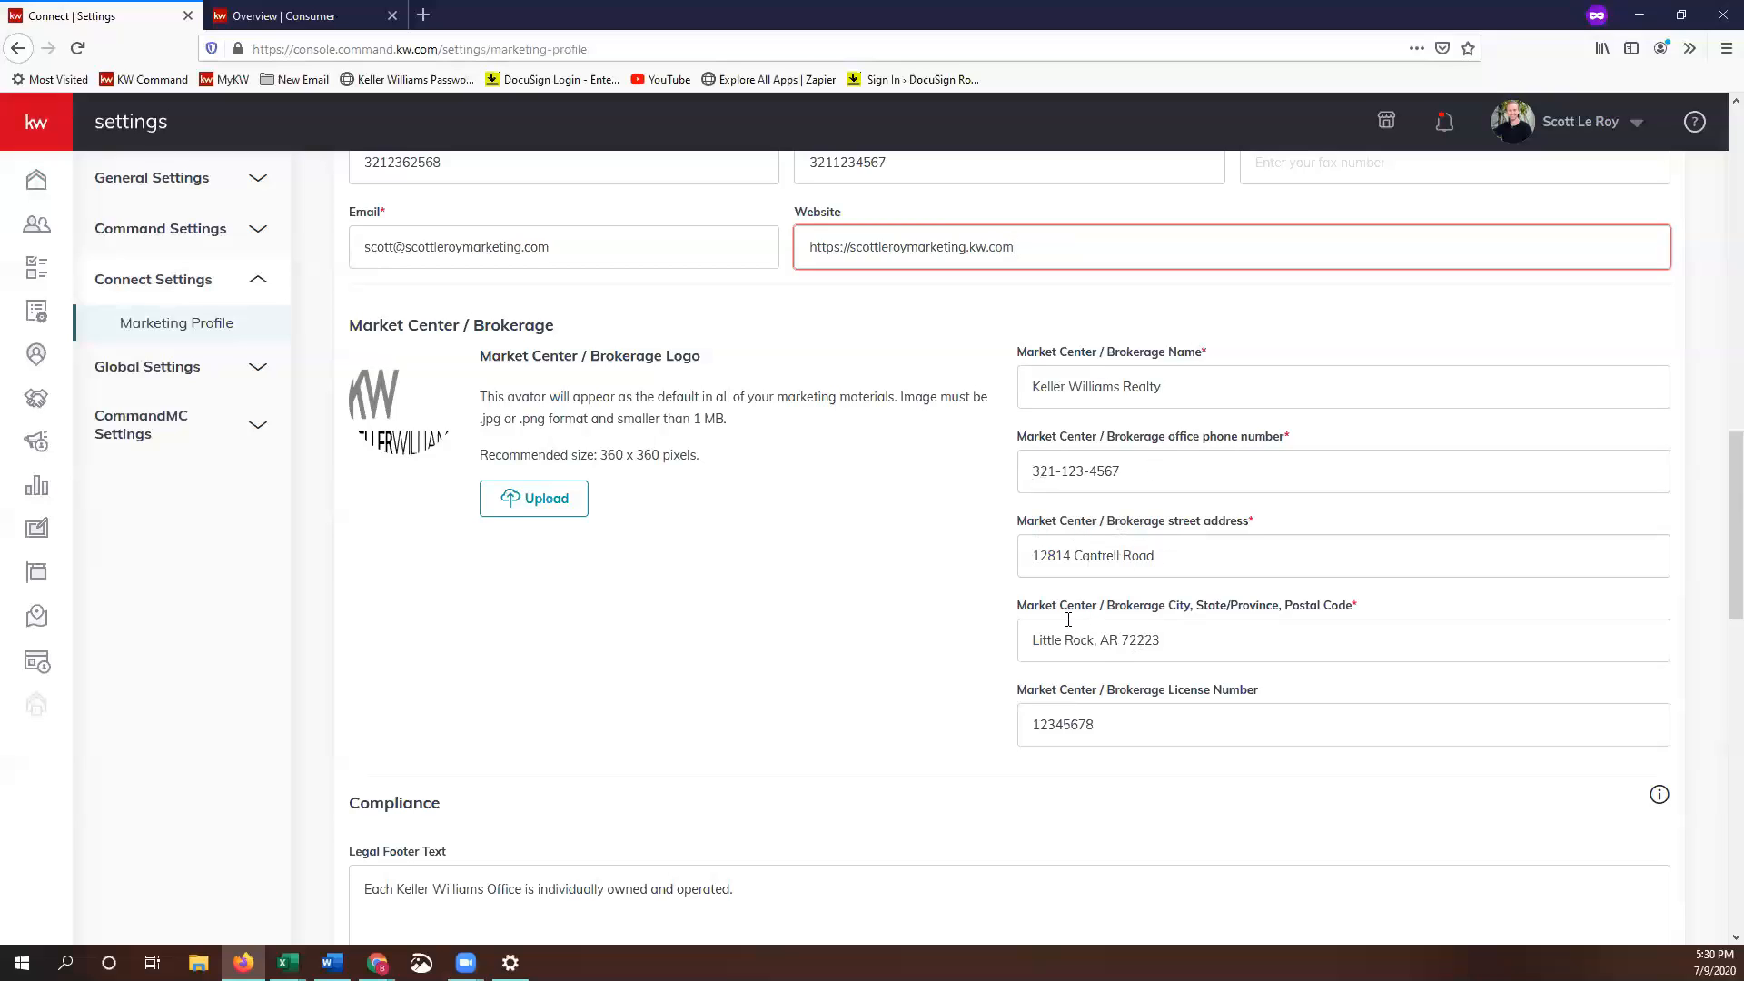
{"action": "scroll", "coordinate": [1090, 636], "scroll_direction": "down", "scroll_amount": 1}
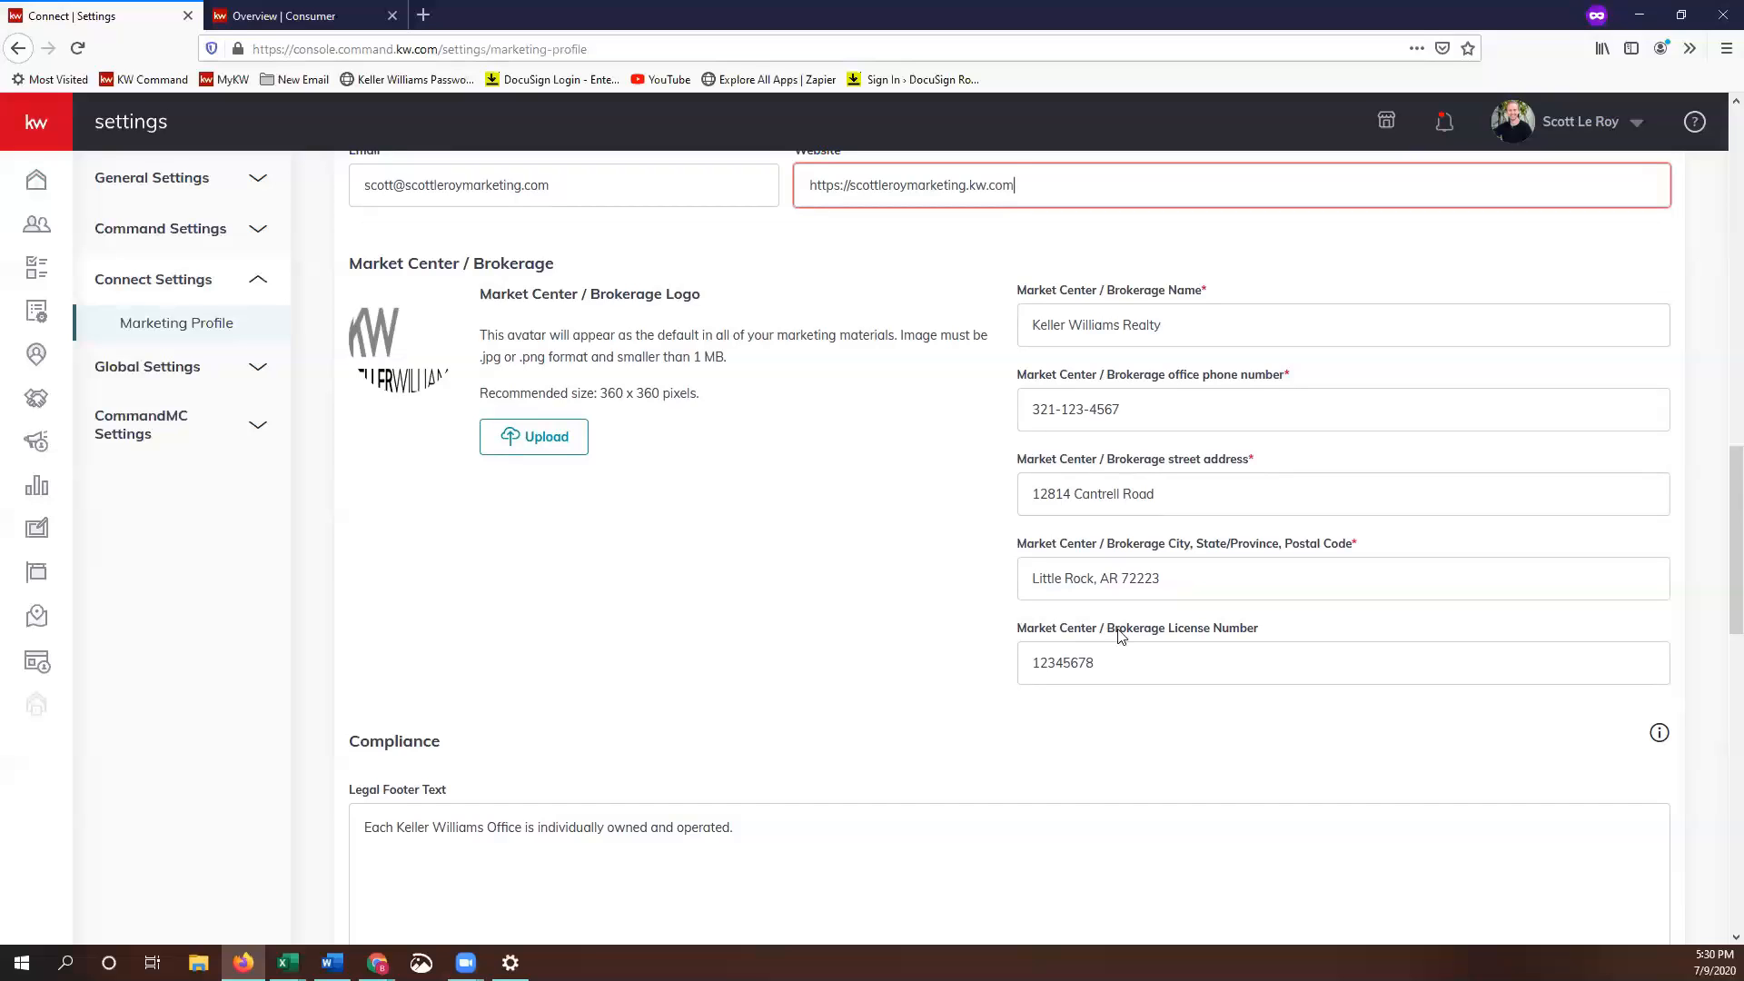
{"action": "scroll", "coordinate": [1121, 648], "scroll_direction": "down", "scroll_amount": 1}
{"action": "scroll", "coordinate": [864, 638], "scroll_direction": "down", "scroll_amount": 2}
{"action": "scroll", "coordinate": [870, 607], "scroll_direction": "down", "scroll_amount": 4}
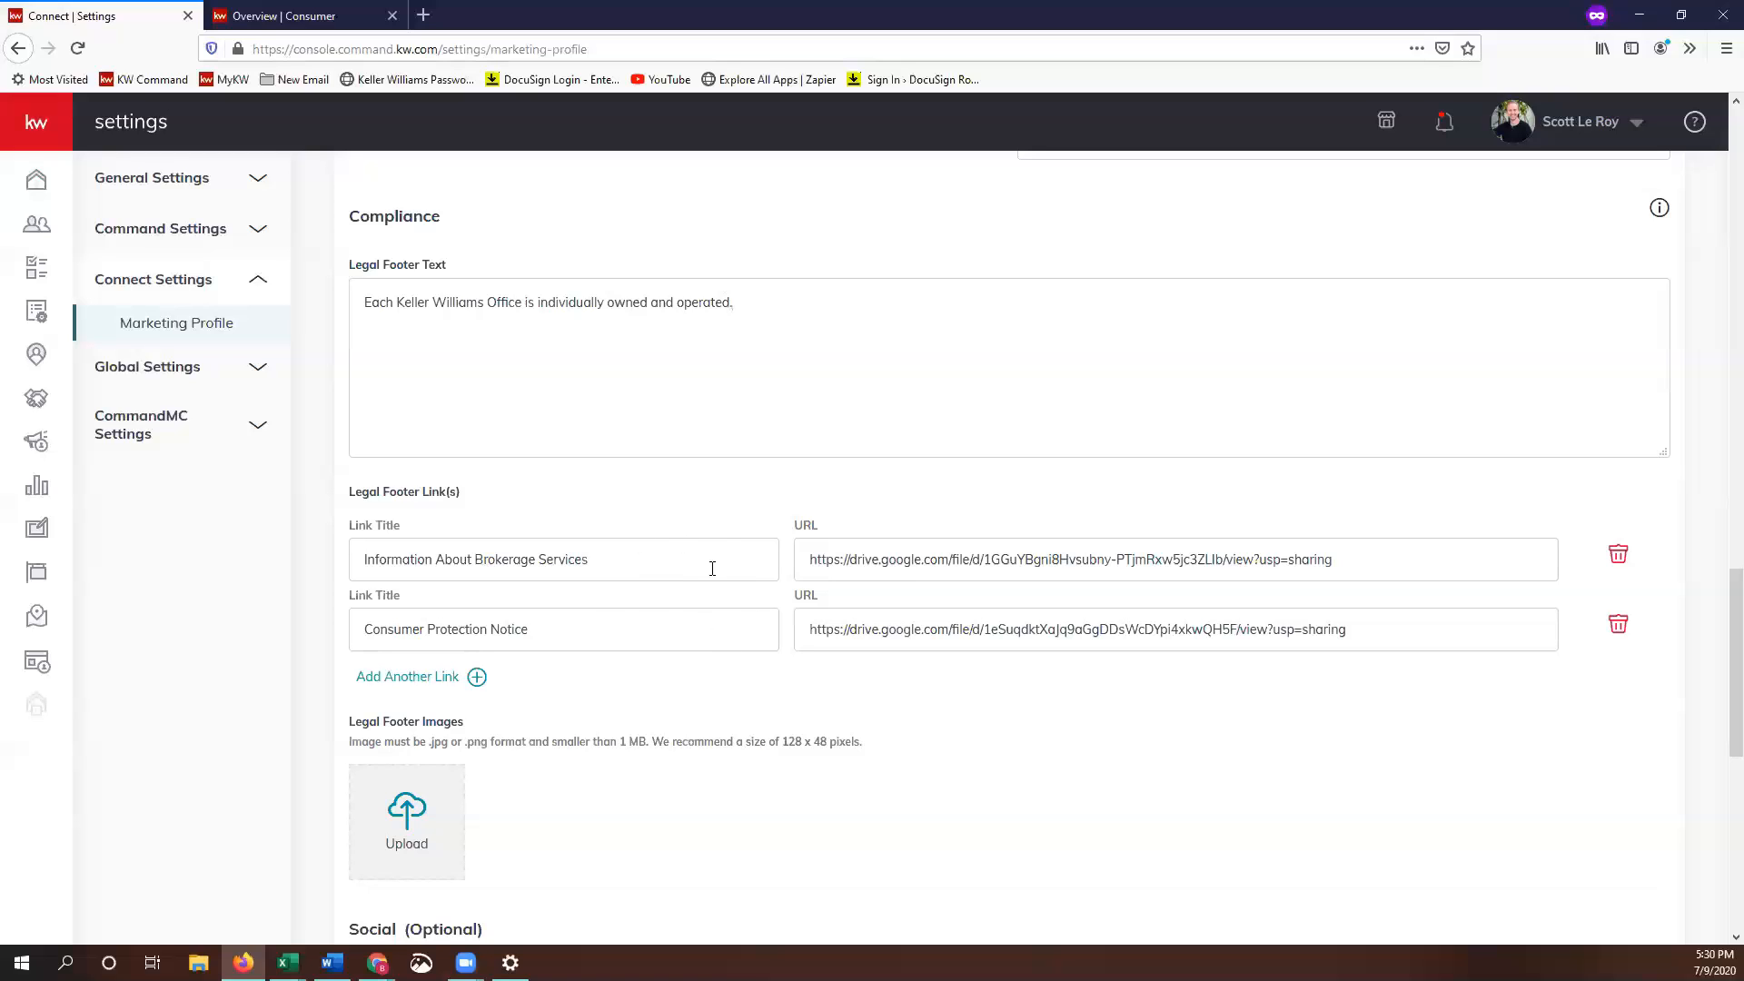
{"action": "triple_click", "coordinate": [629, 558]}
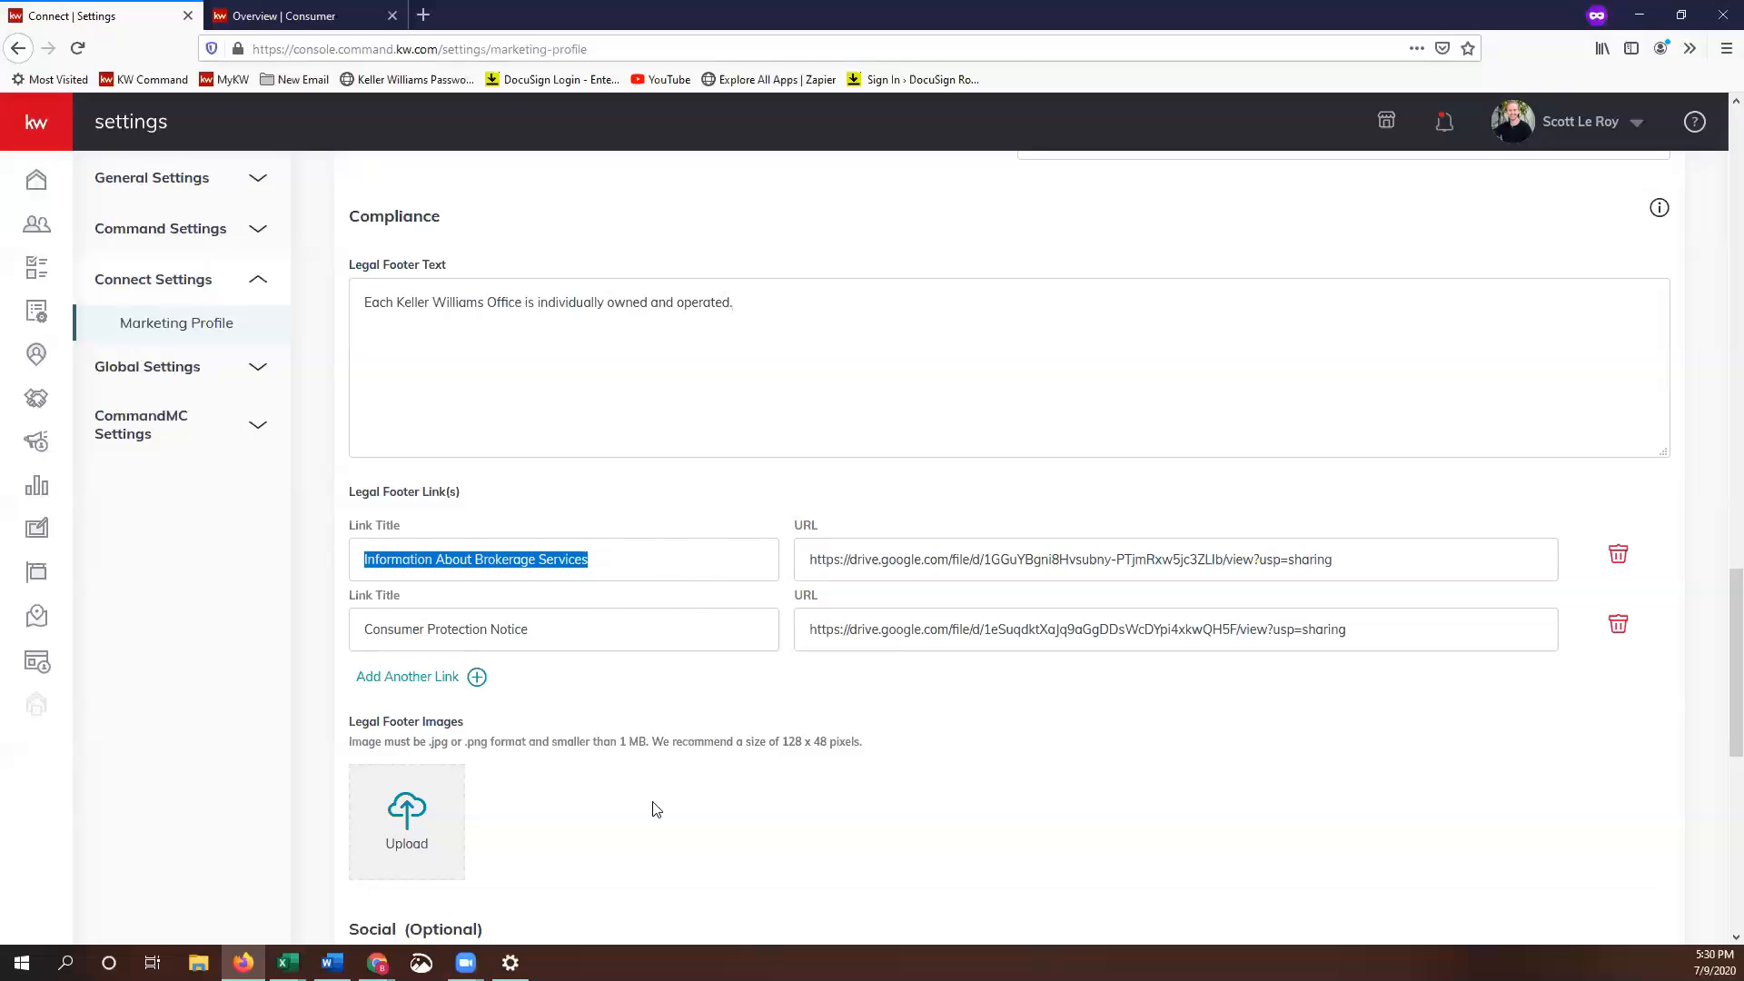
{"action": "left_click_drag", "start_coordinate": [807, 559], "coordinate": [1380, 558]}
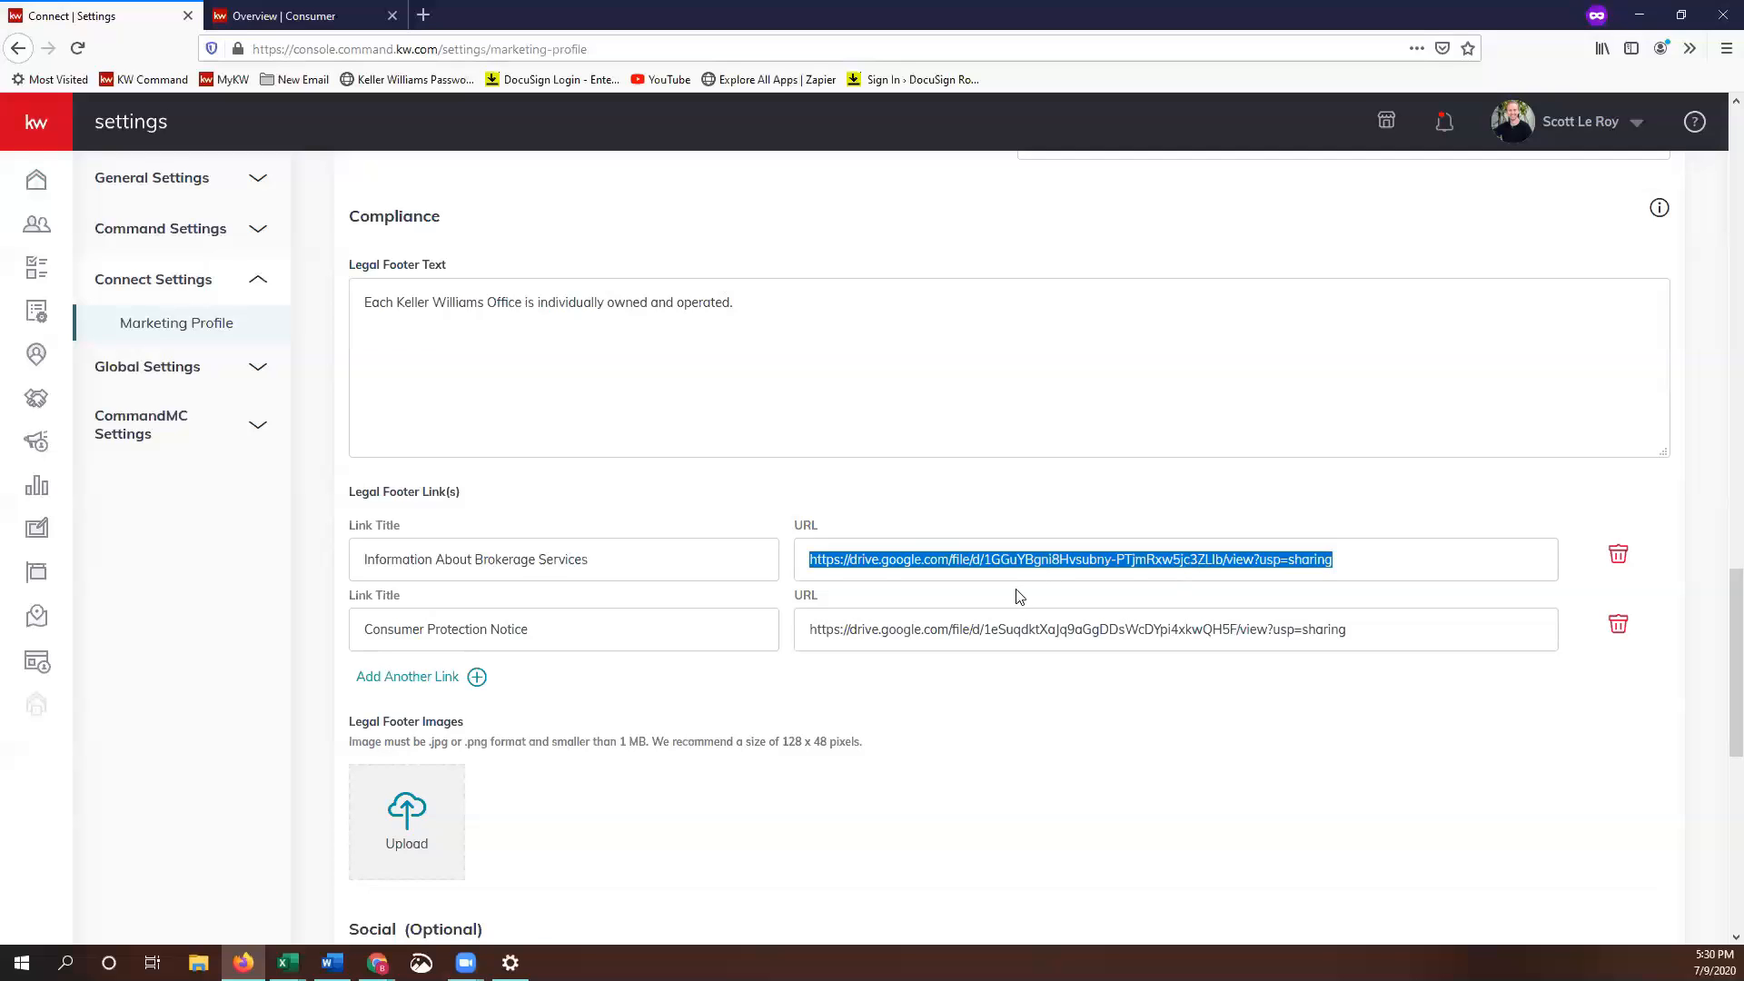
{"action": "scroll", "coordinate": [1024, 595], "scroll_direction": "down", "scroll_amount": 1}
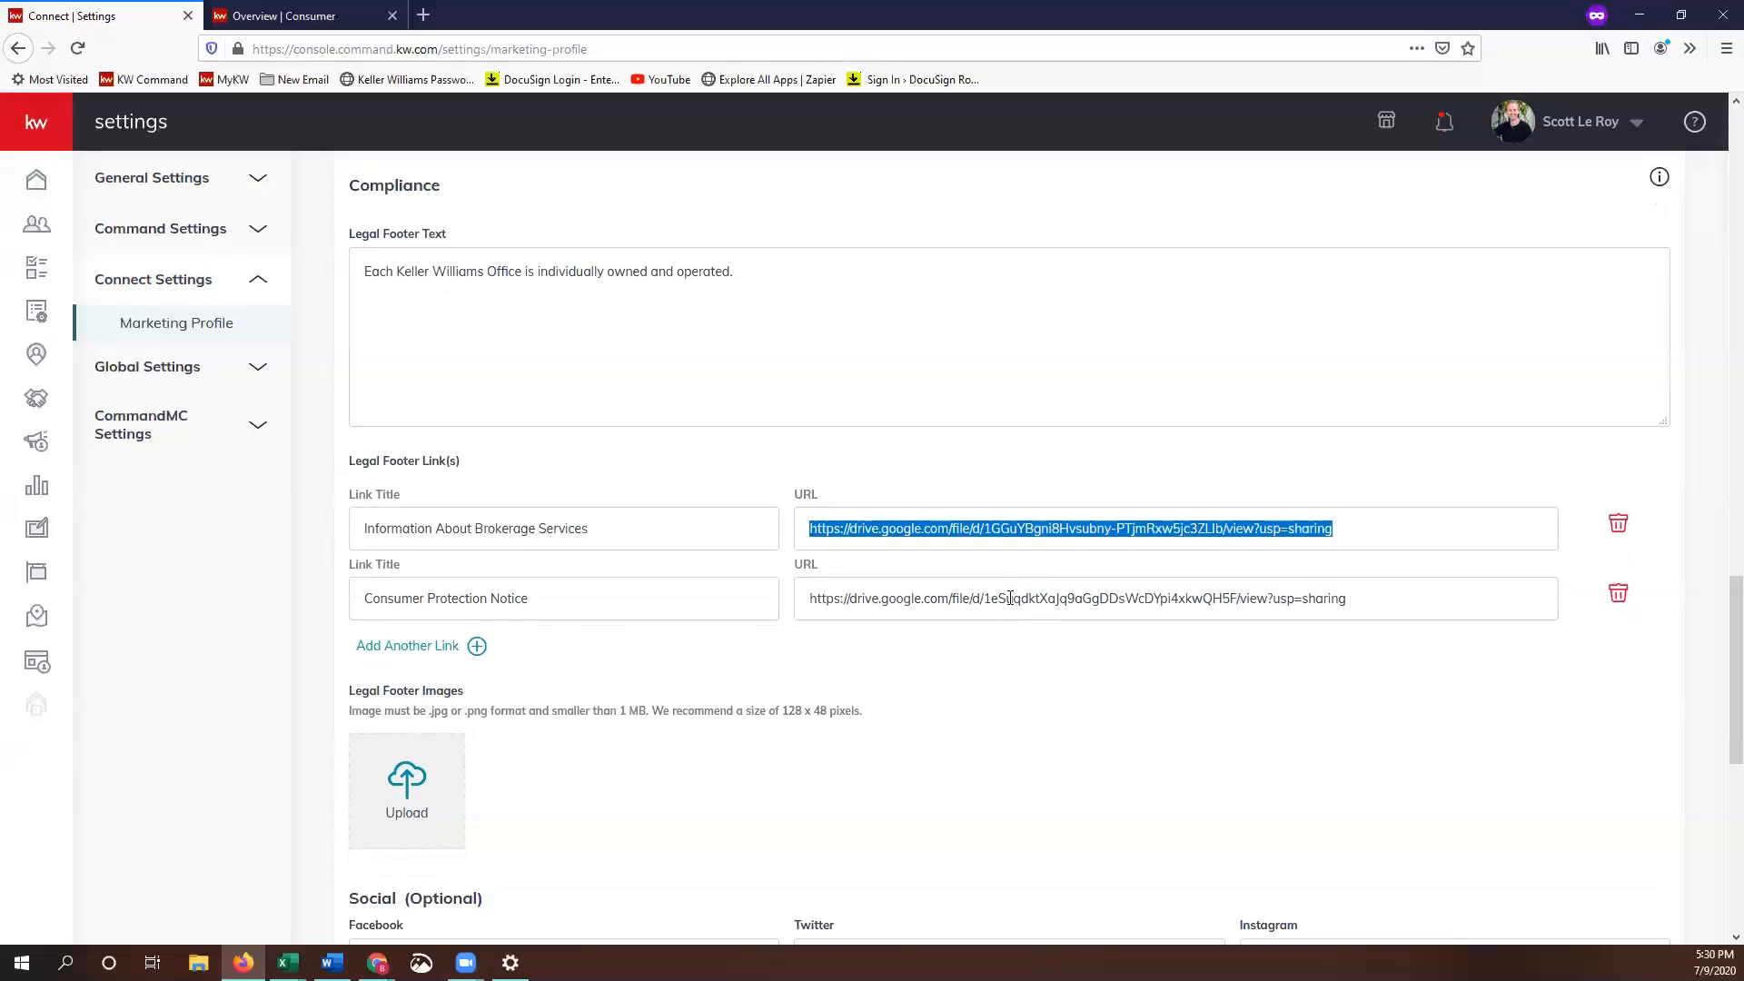
{"action": "scroll", "coordinate": [1011, 597], "scroll_direction": "down", "scroll_amount": 4}
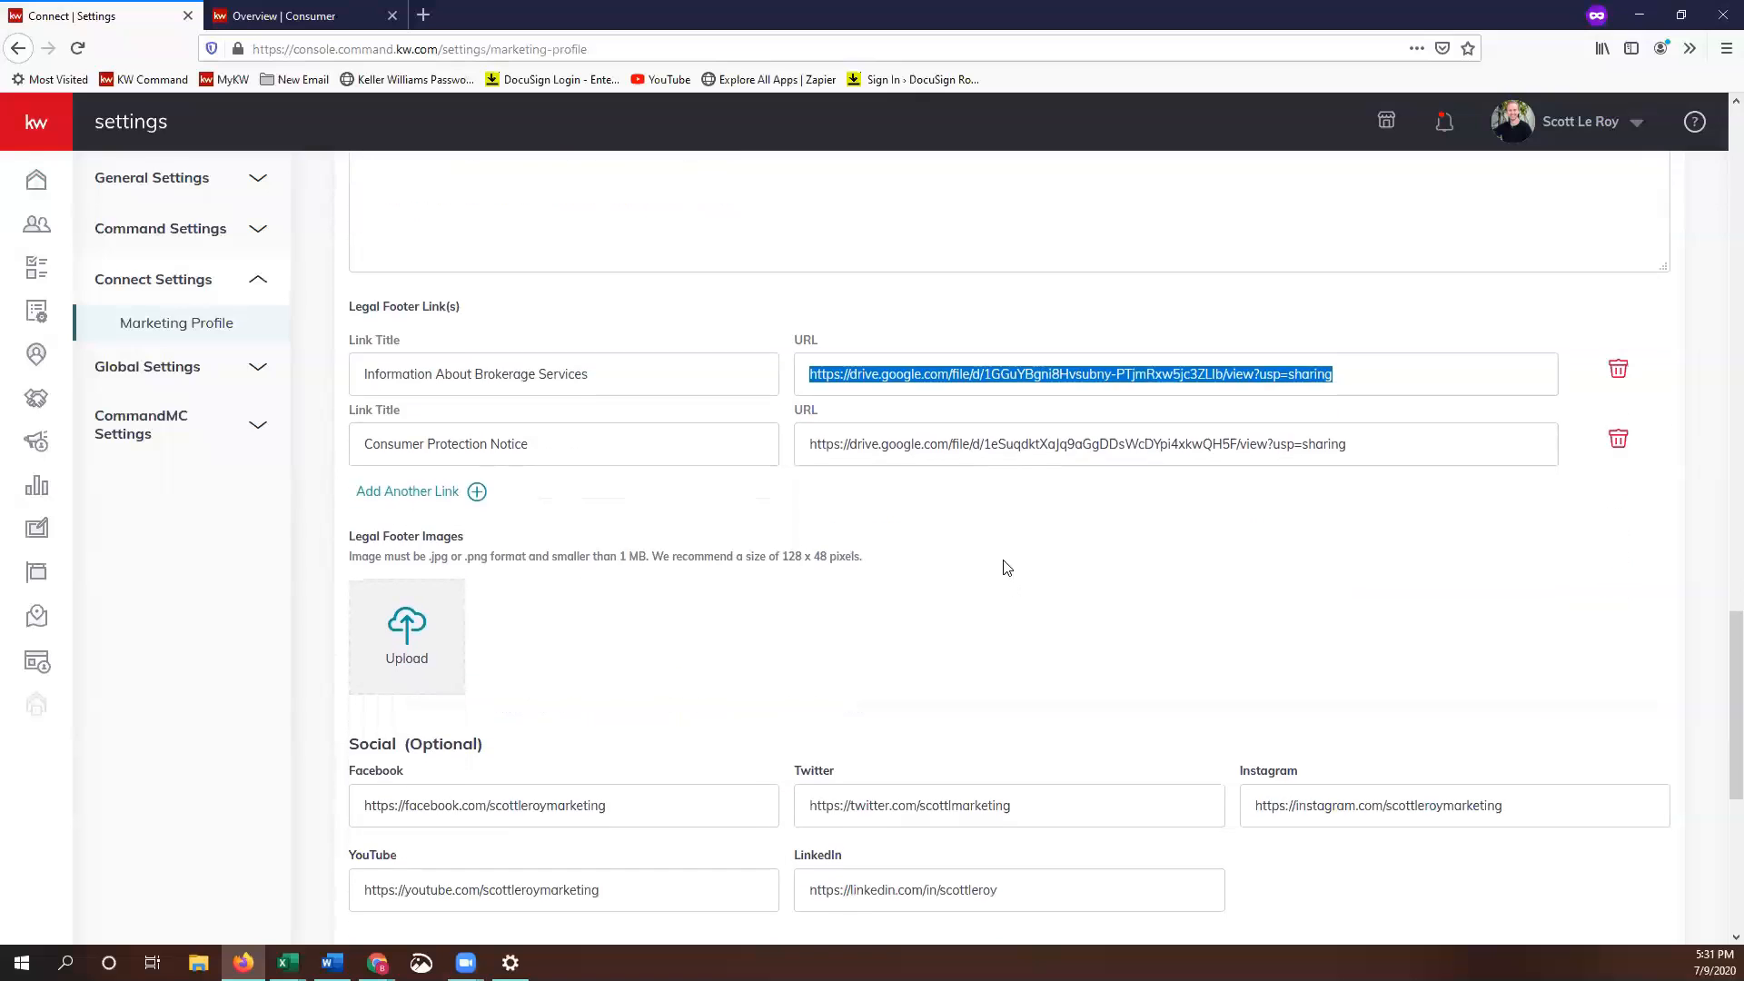
{"action": "triple_click", "coordinate": [409, 474]}
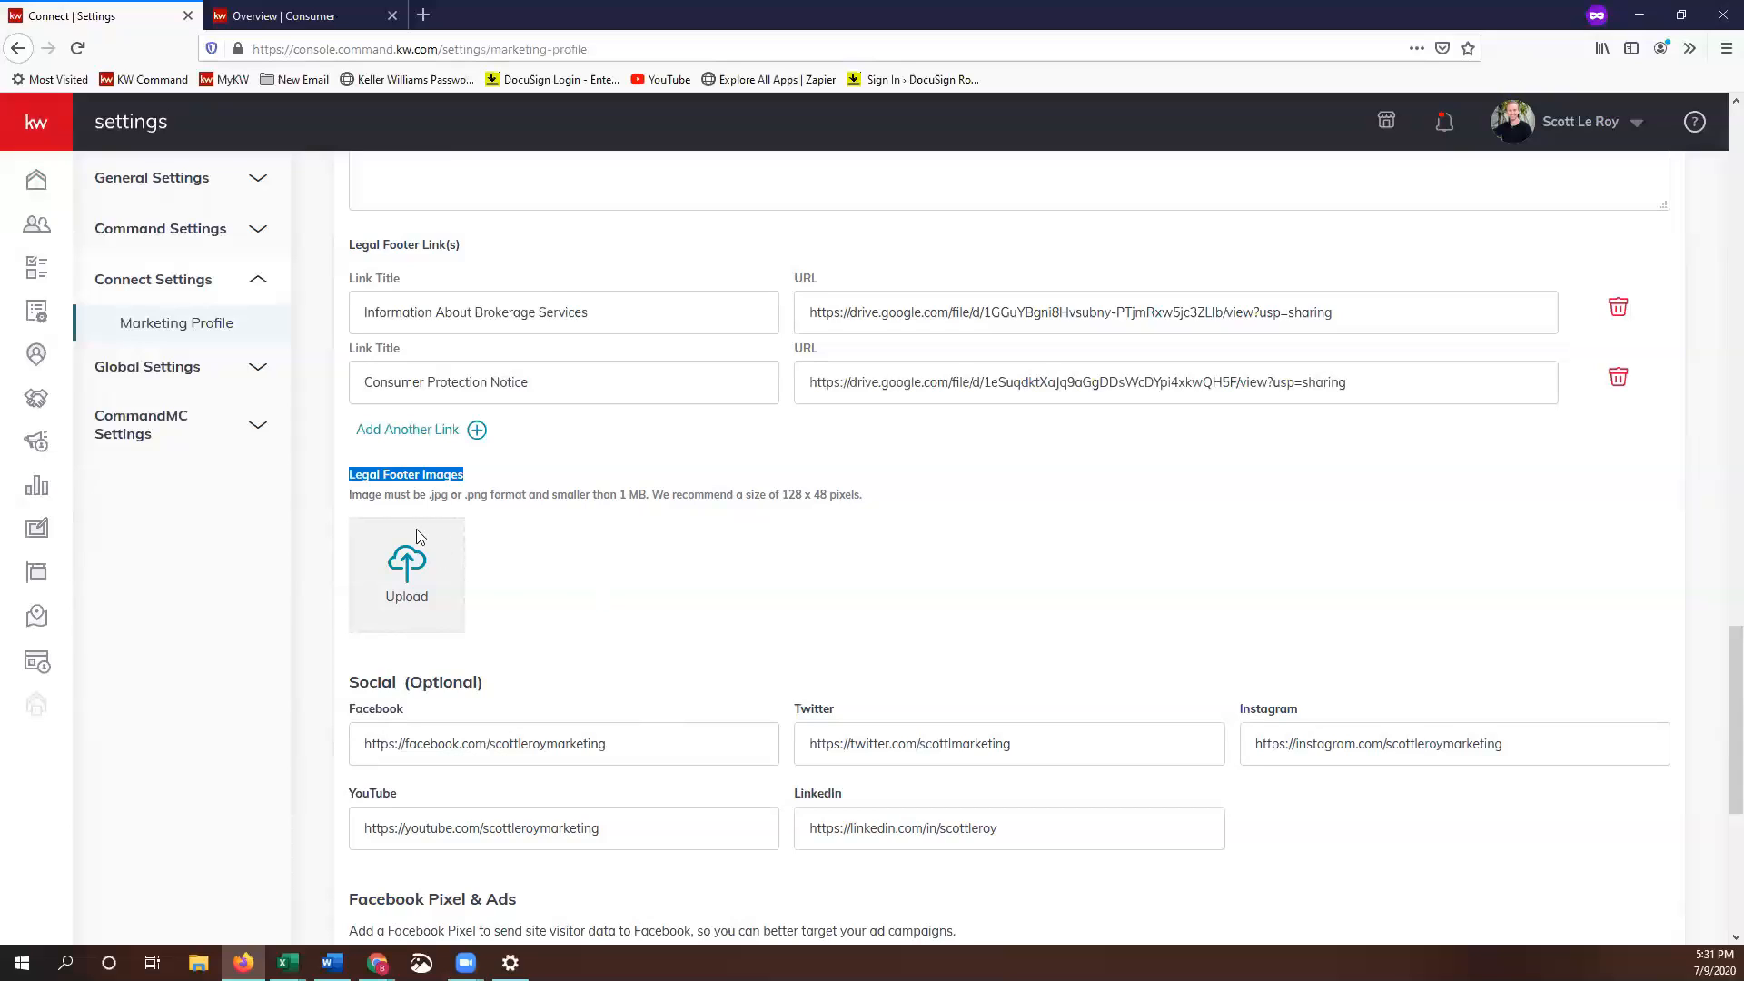
{"action": "left_click", "coordinate": [415, 586]}
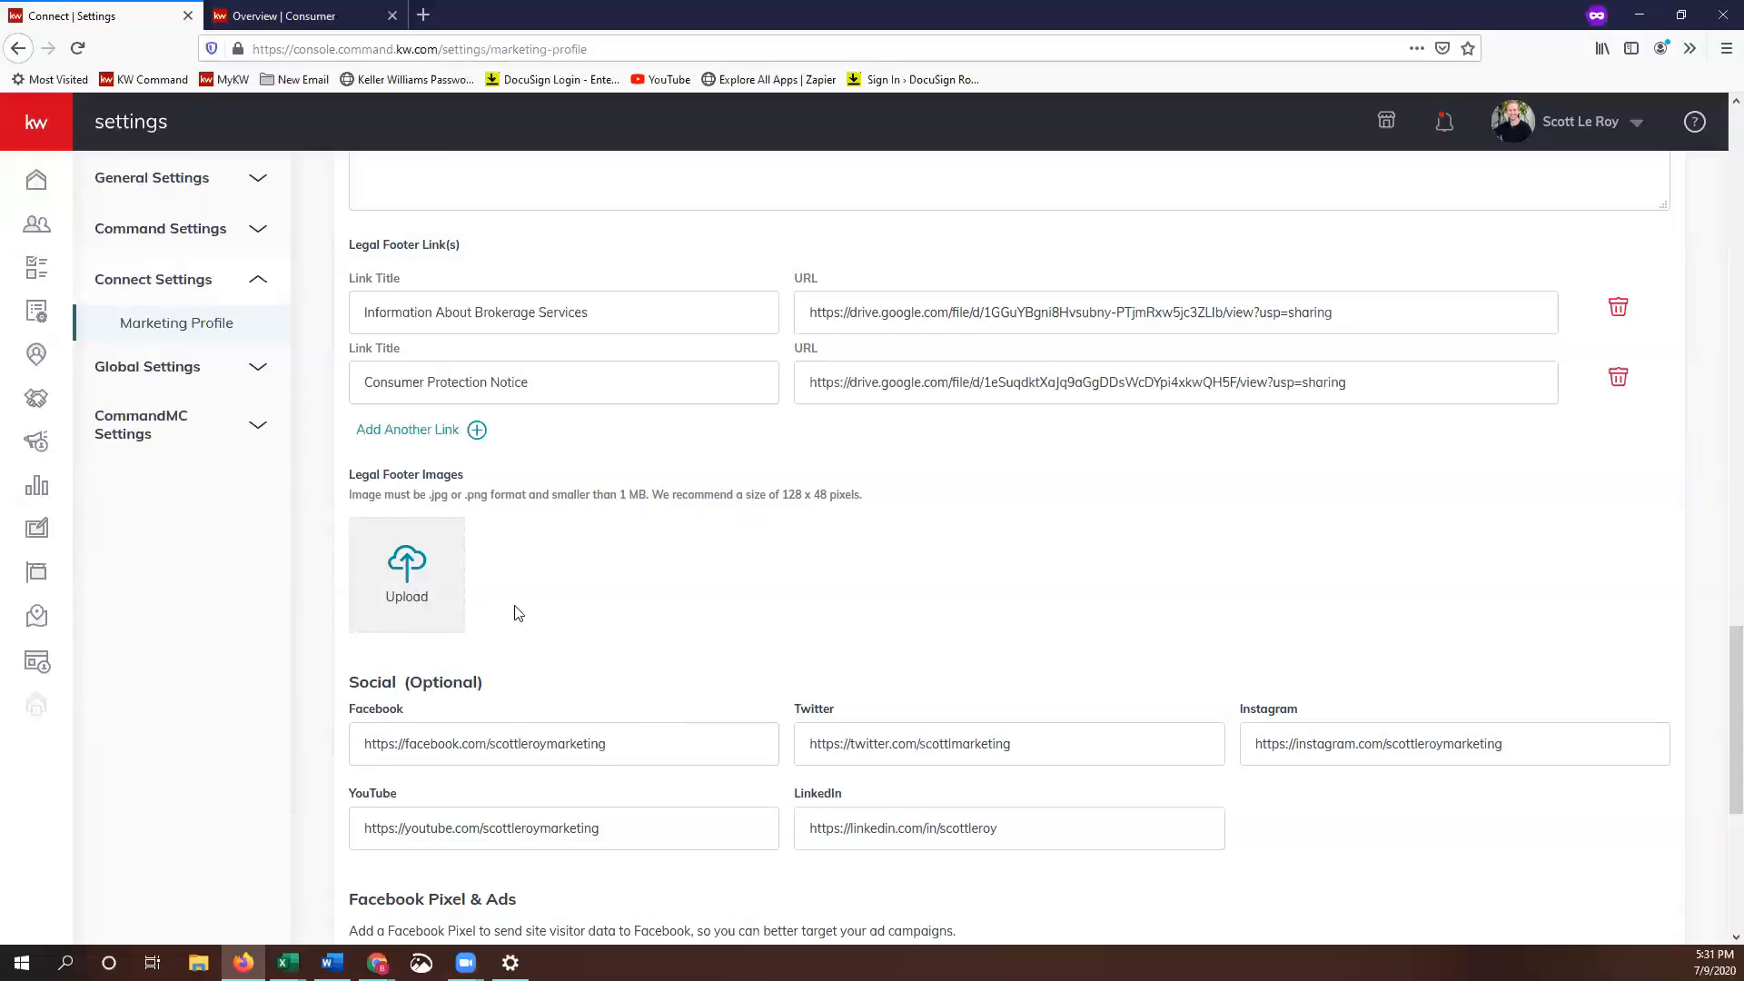
{"action": "scroll", "coordinate": [591, 590], "scroll_direction": "down", "scroll_amount": 5}
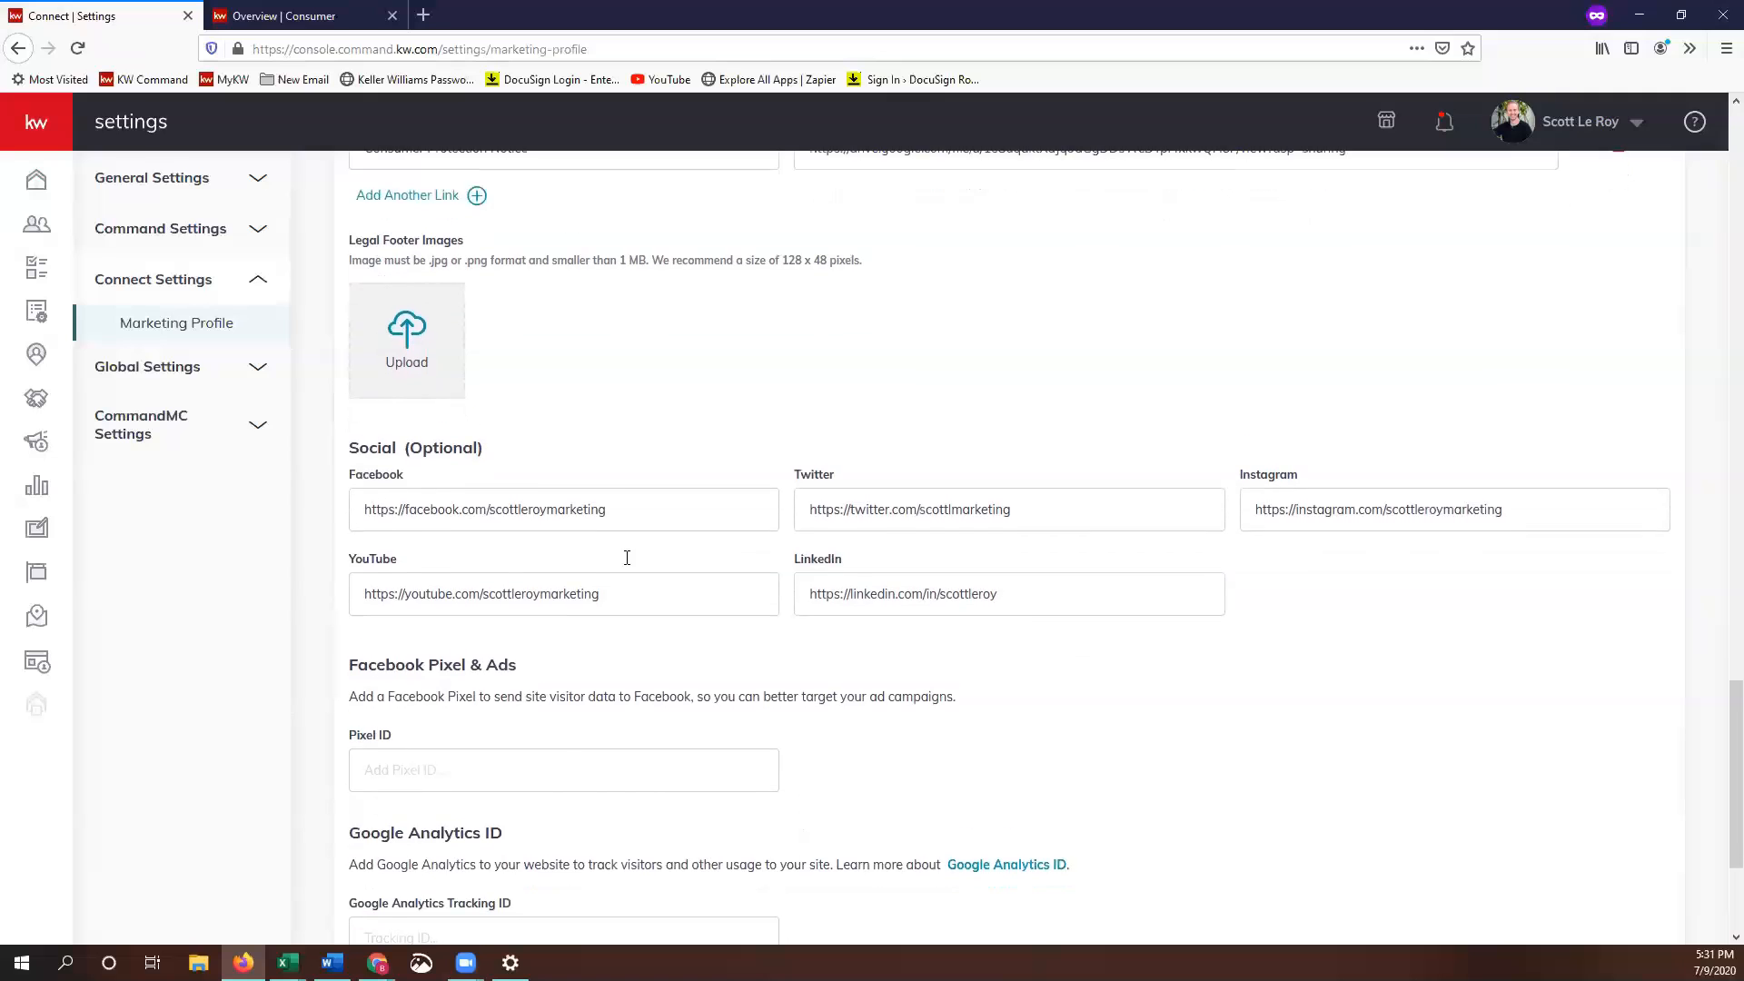
{"action": "scroll", "coordinate": [626, 558], "scroll_direction": "down", "scroll_amount": 2}
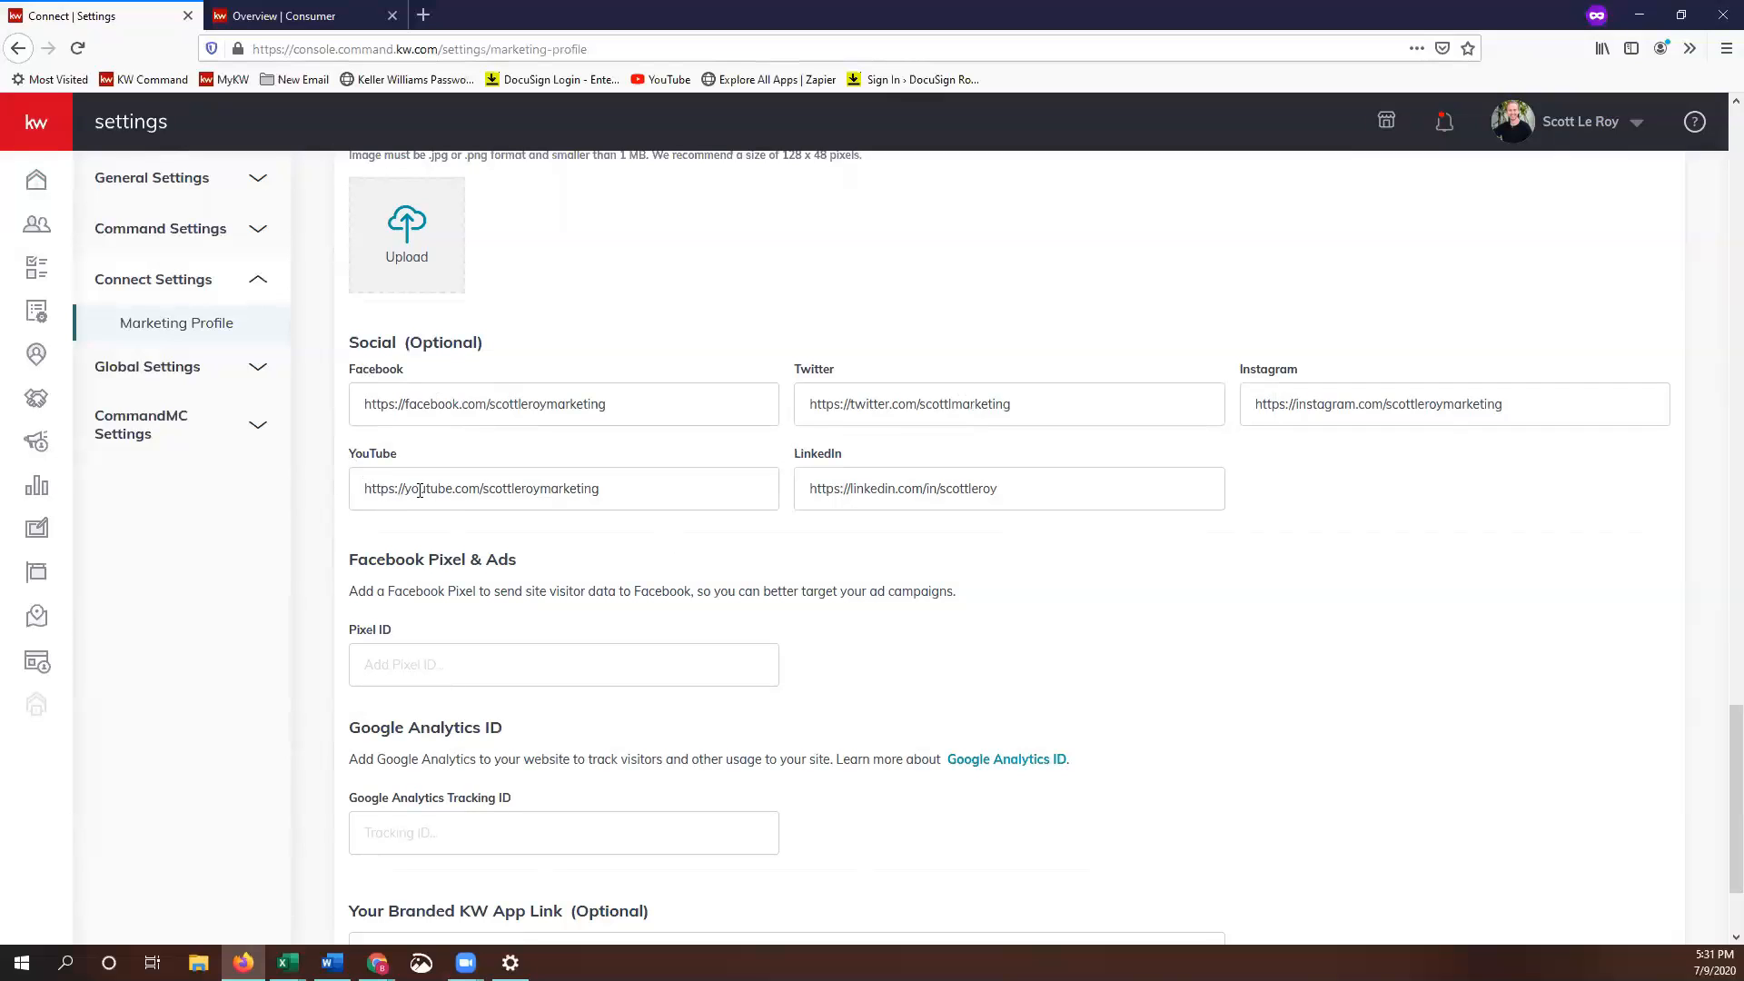
{"action": "left_click_drag", "start_coordinate": [366, 404], "coordinate": [405, 404]}
{"action": "left_click", "coordinate": [623, 404]}
{"action": "left_click_drag", "start_coordinate": [406, 404], "coordinate": [721, 395]}
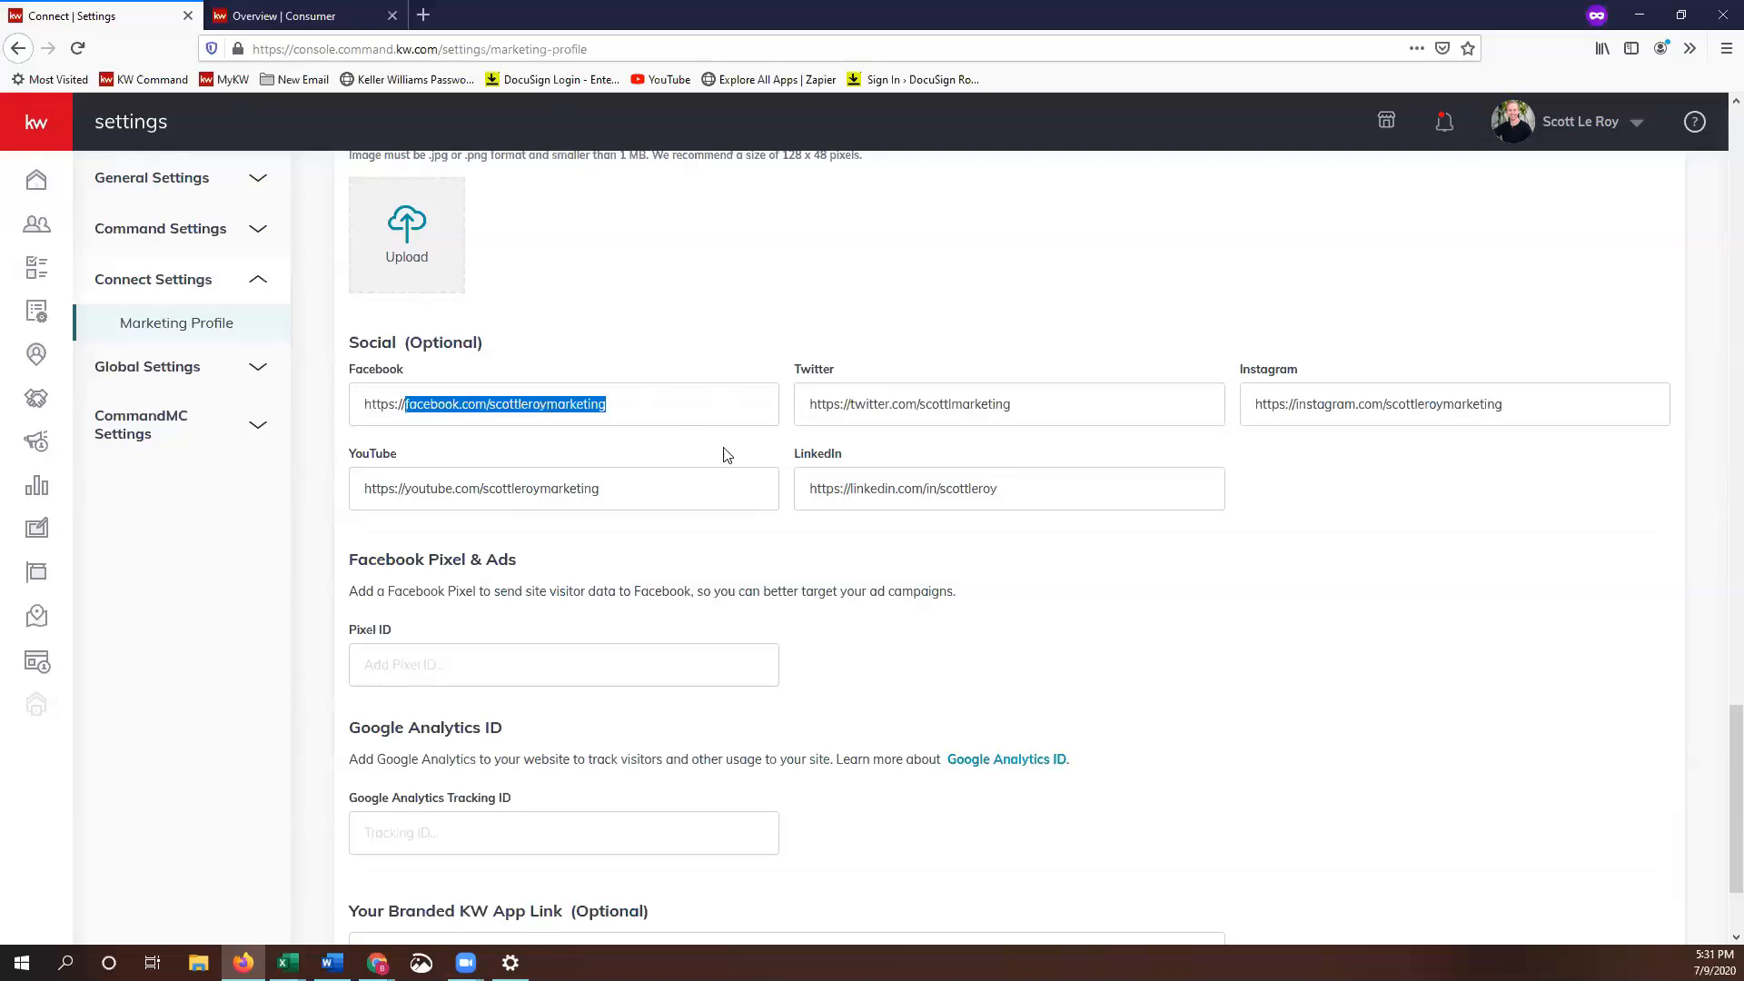
{"action": "left_click", "coordinate": [901, 400]}
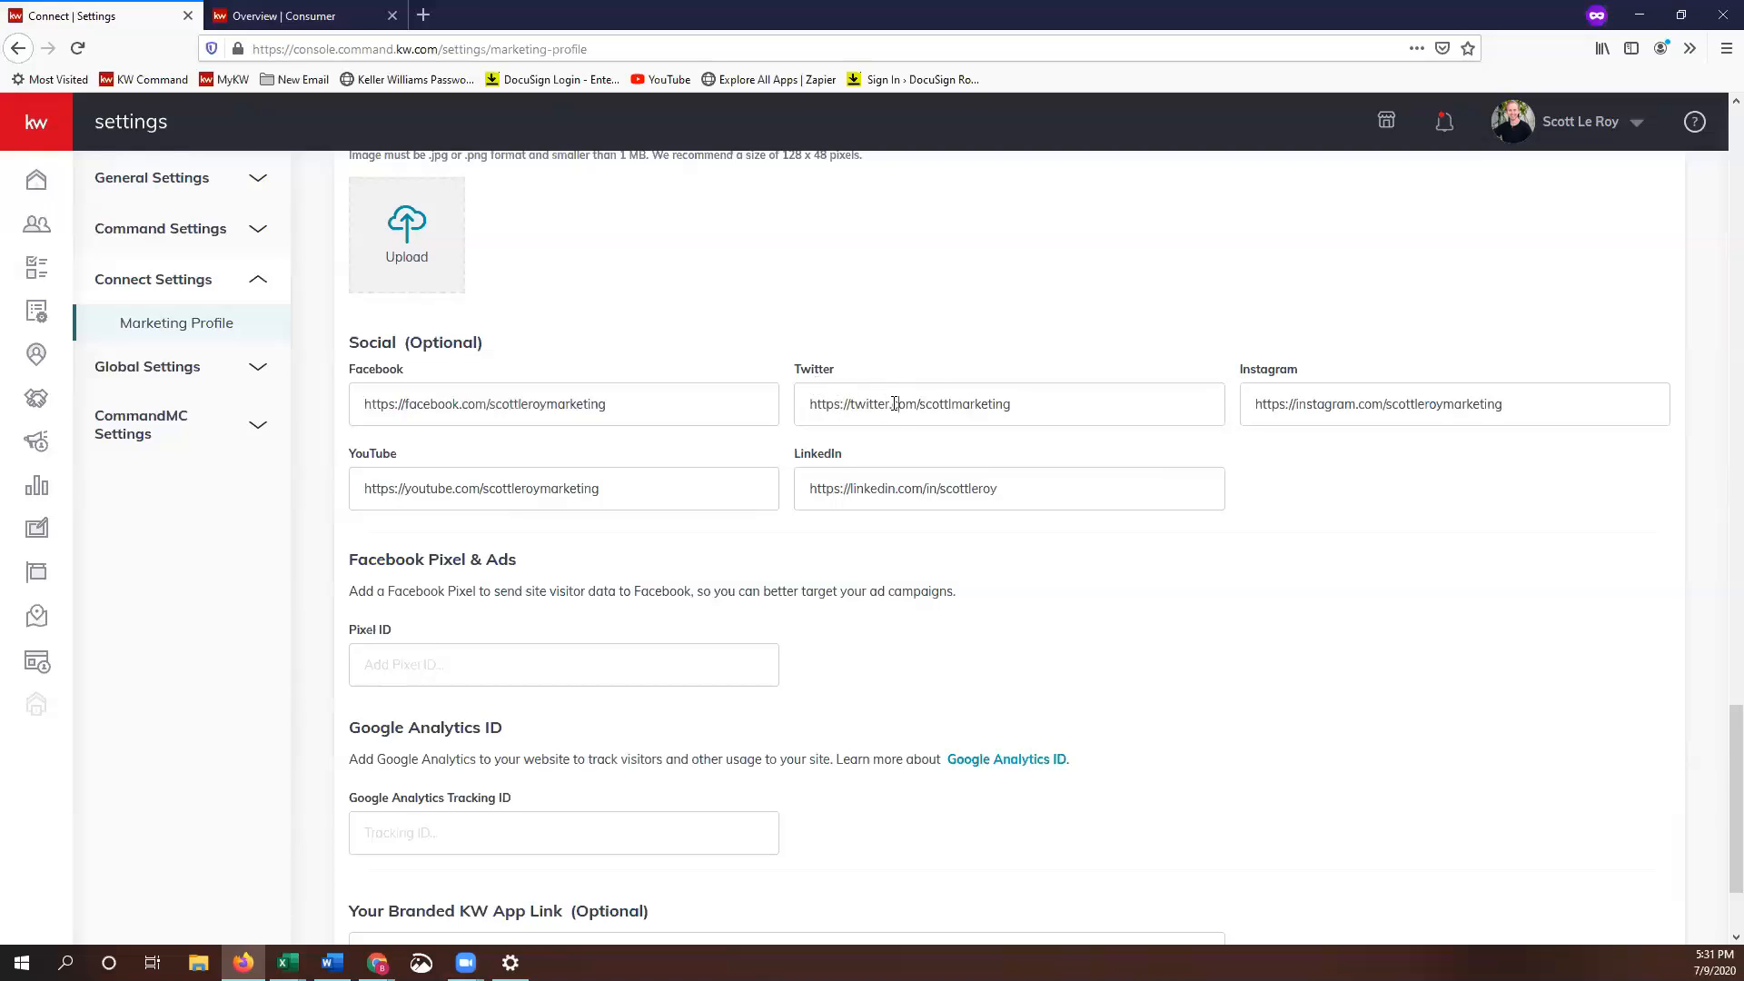
{"action": "double_click", "coordinate": [646, 48]}
{"action": "left_click", "coordinate": [646, 48]}
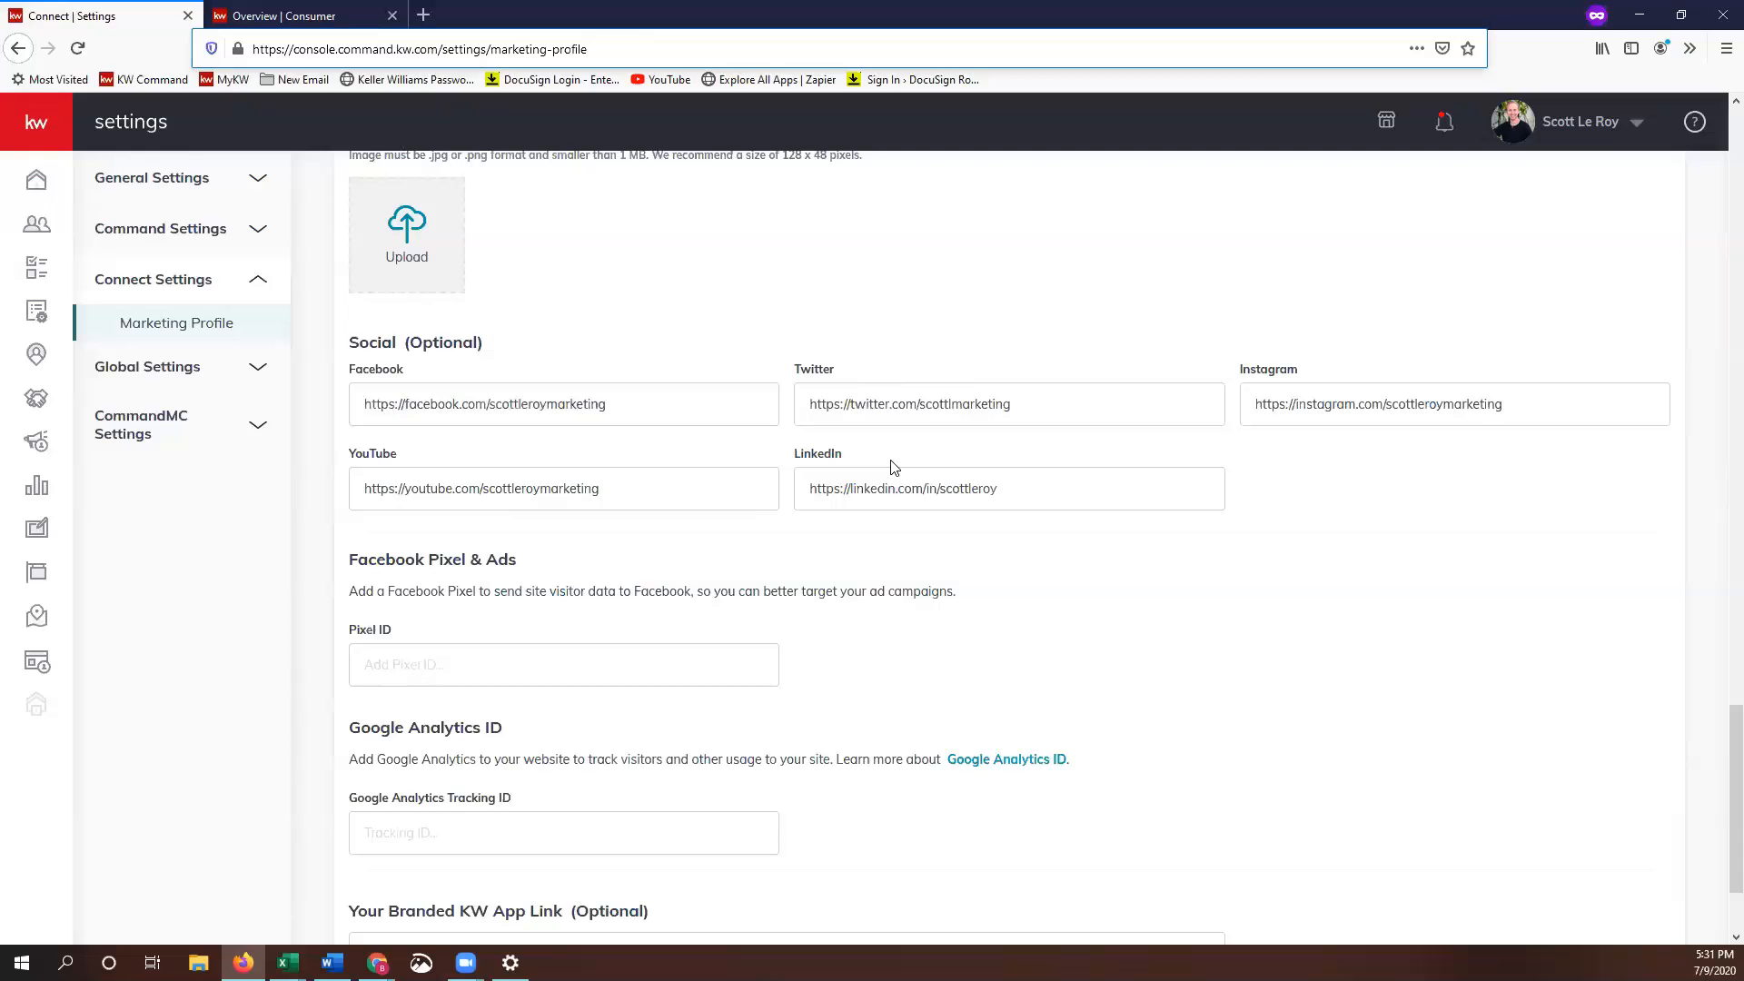
{"action": "scroll", "coordinate": [907, 549], "scroll_direction": "down", "scroll_amount": 1}
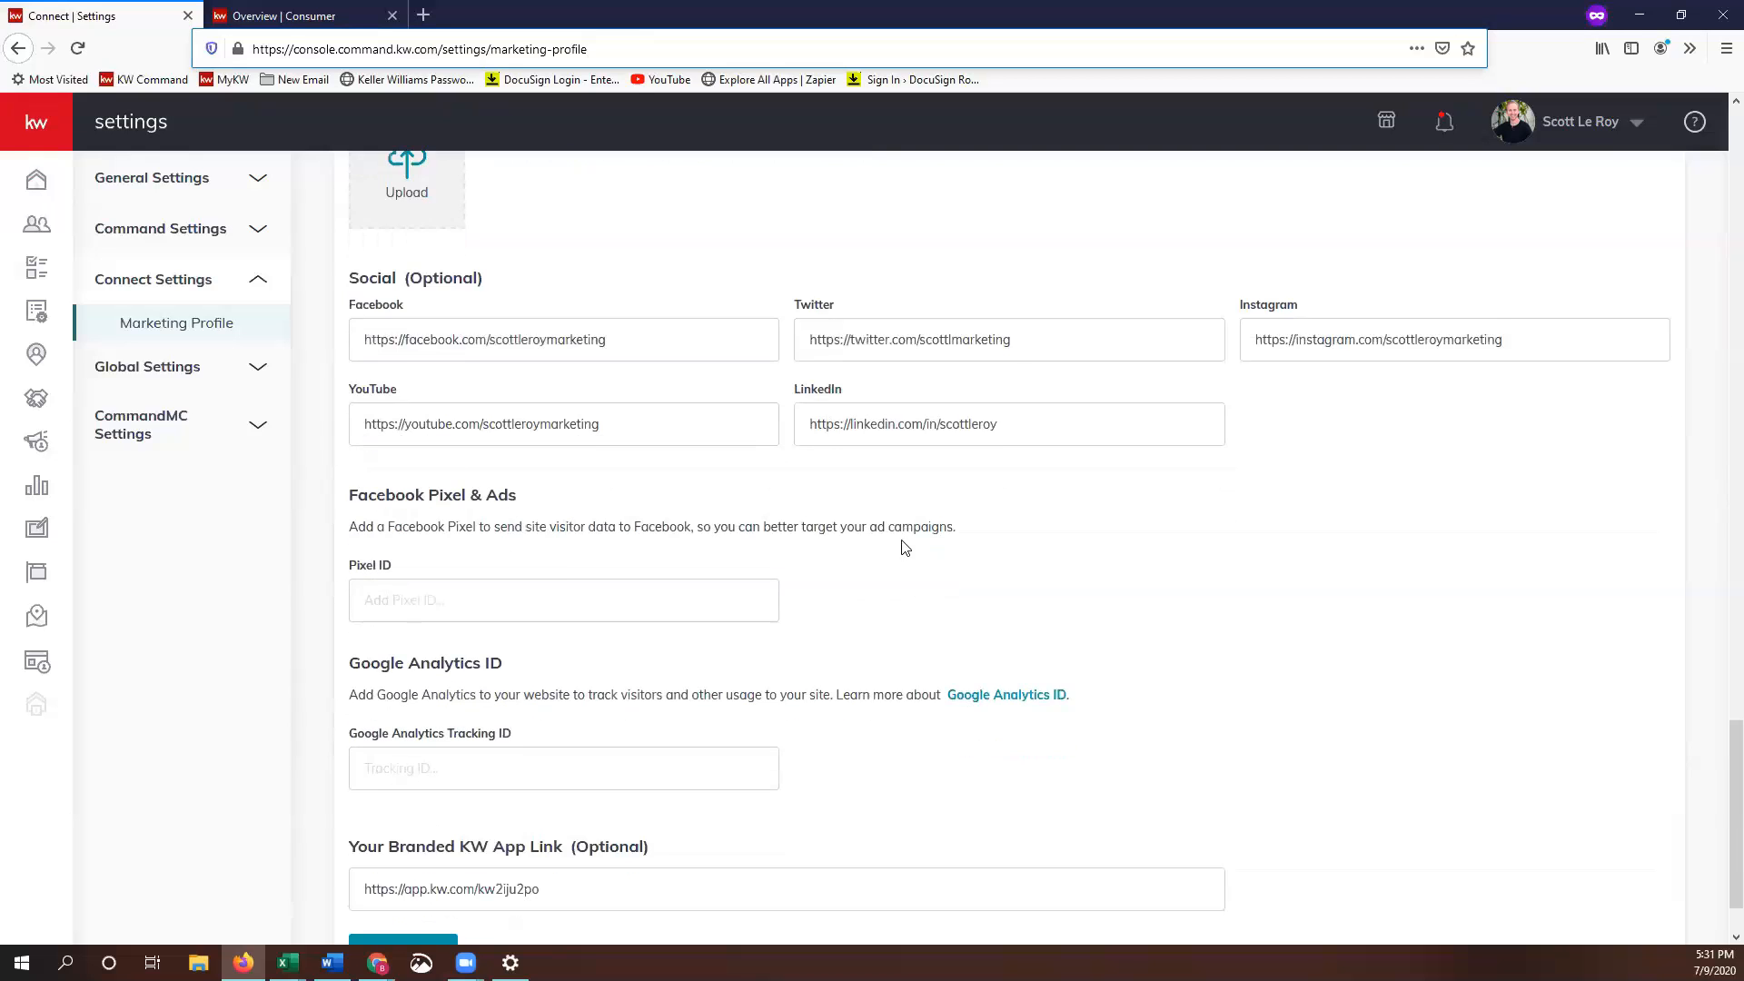
Review the Facebook Pixel & Ads, Google Analytics ID and Your Branded KW App Link sections at the end of the Marketing Profile
{"action": "scroll", "coordinate": [898, 549], "scroll_direction": "down", "scroll_amount": 1}
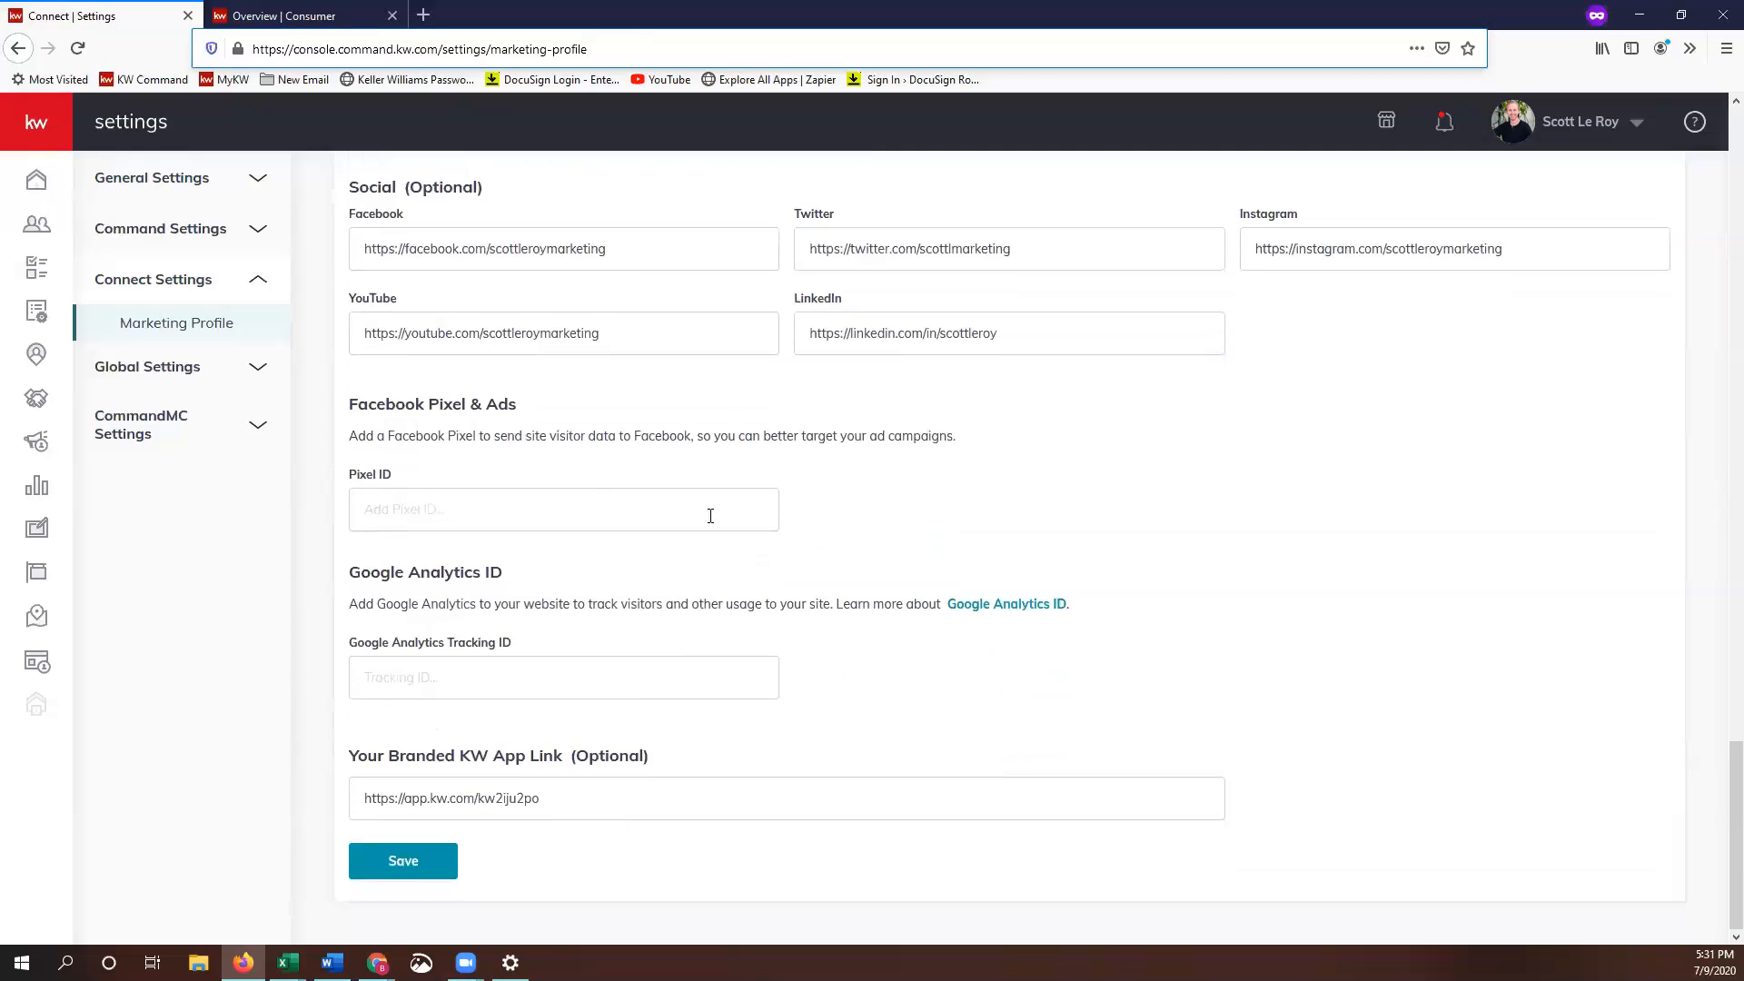
{"action": "triple_click", "coordinate": [455, 406]}
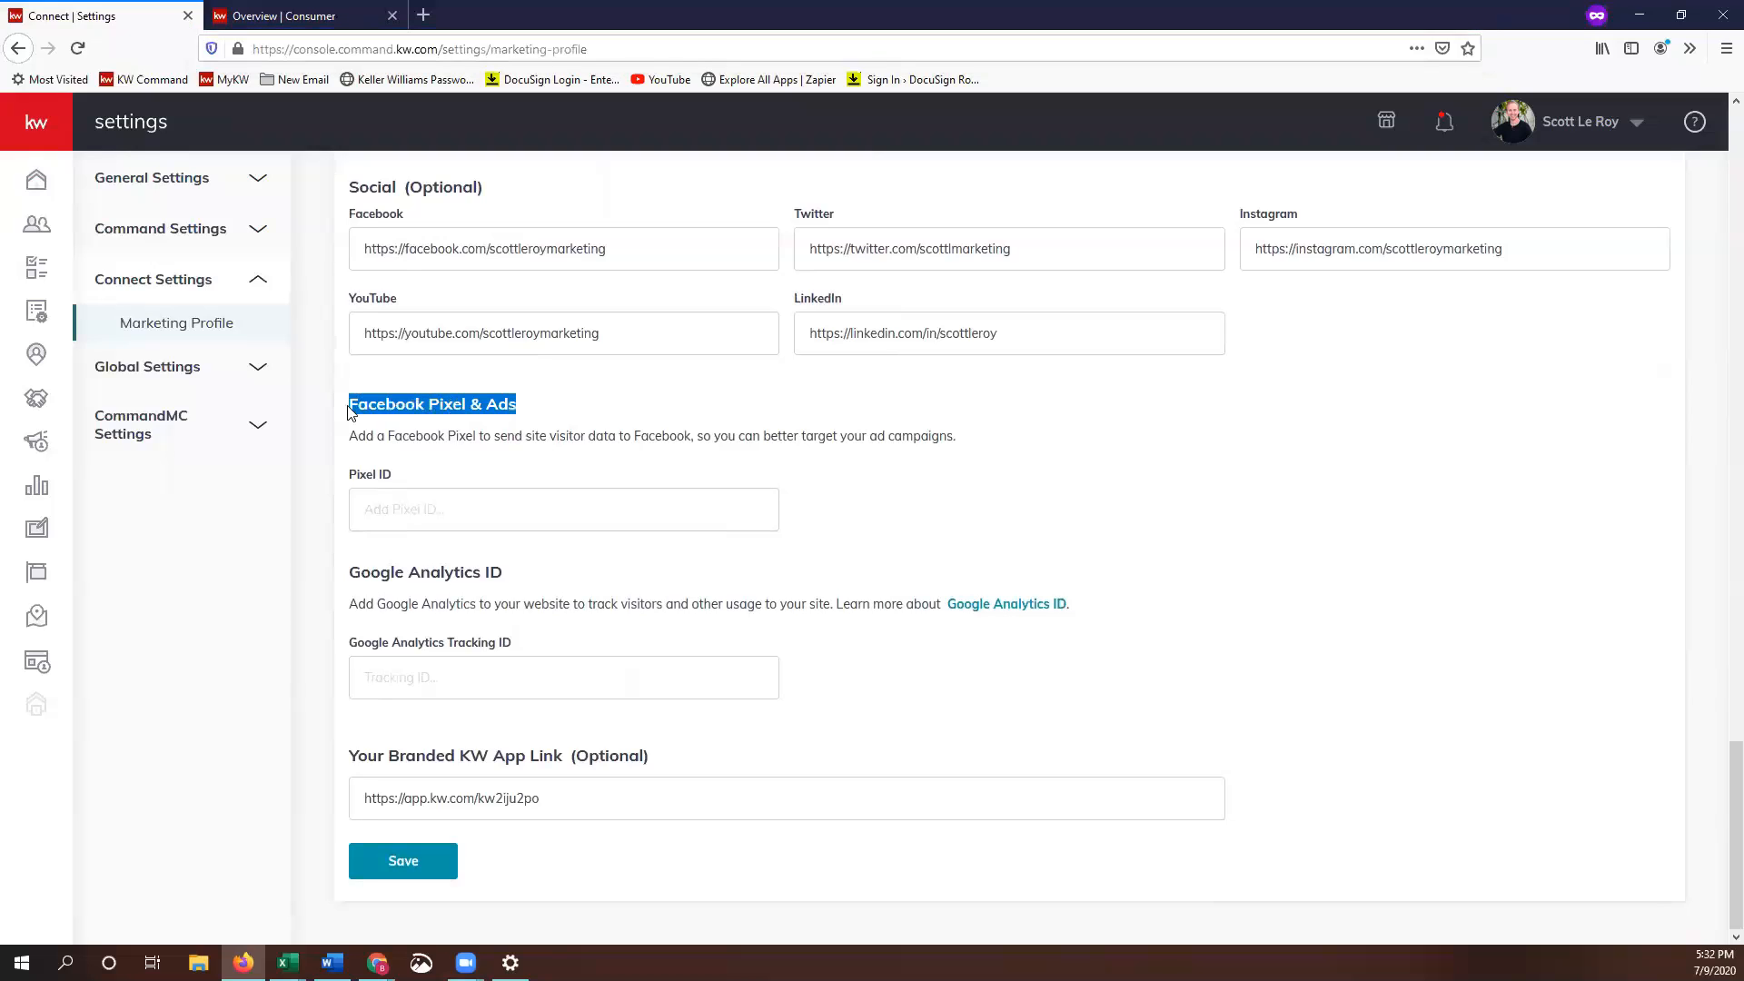
{"action": "double_click", "coordinate": [420, 572]}
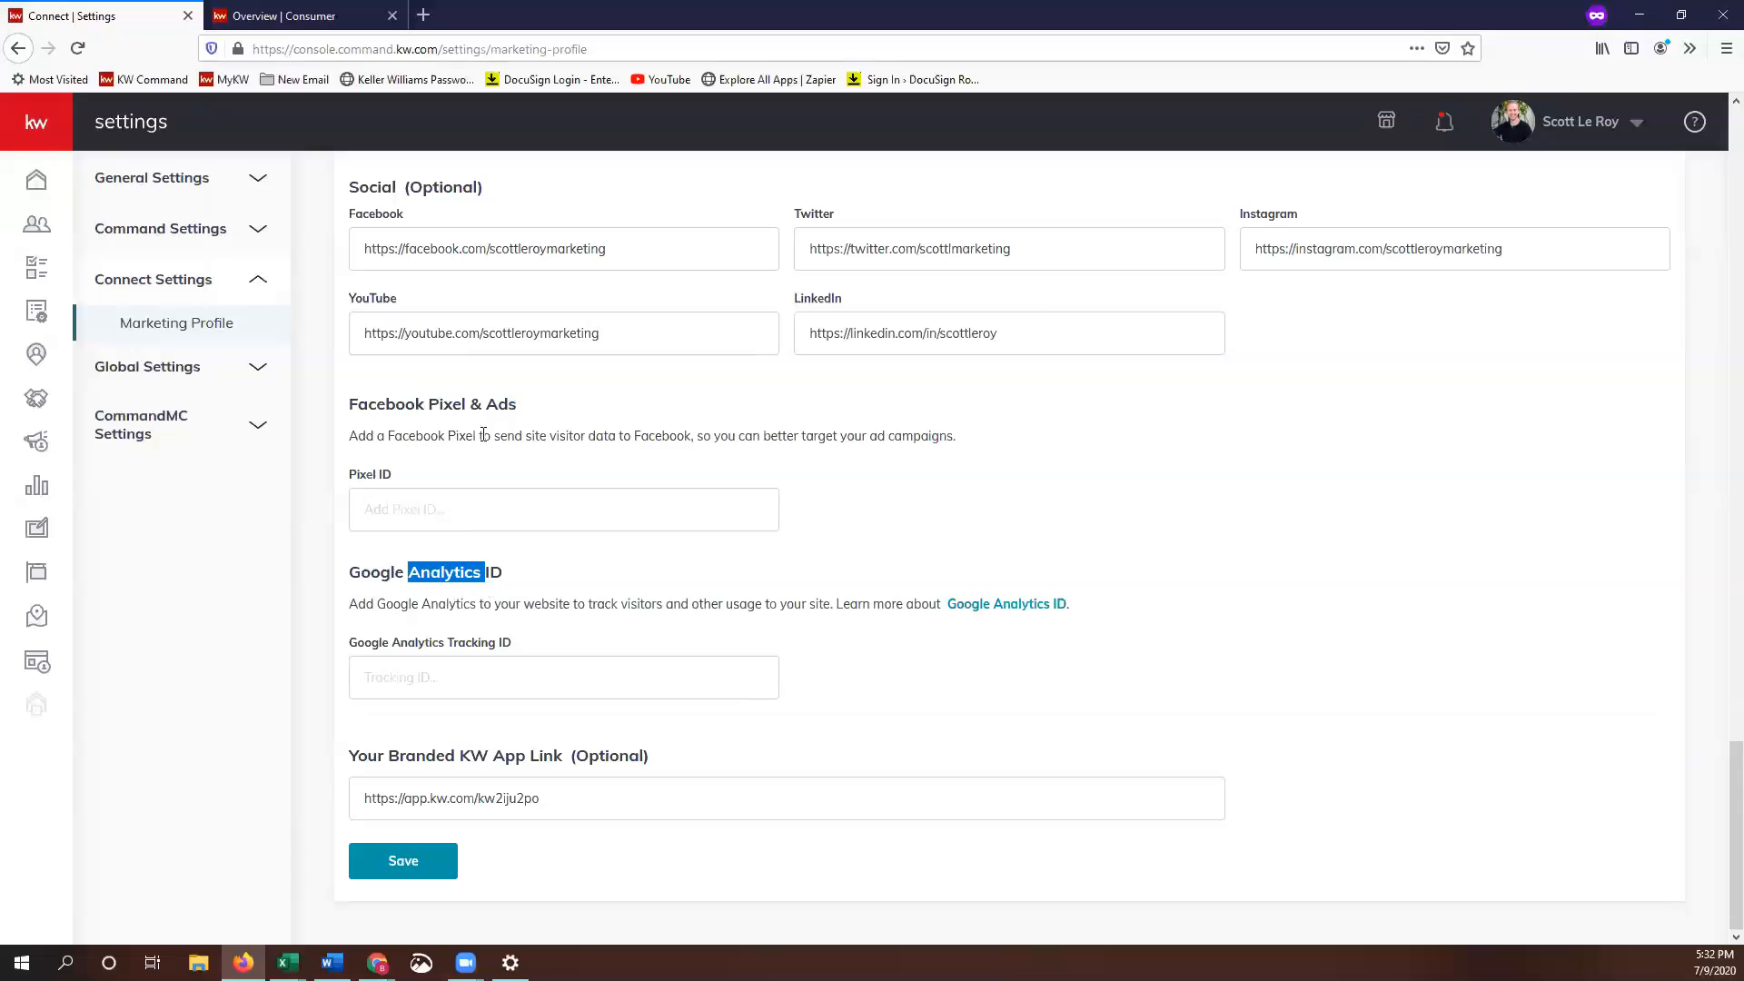
{"action": "left_click", "coordinate": [546, 650]}
{"action": "left_click_drag", "start_coordinate": [370, 787], "coordinate": [545, 787]}
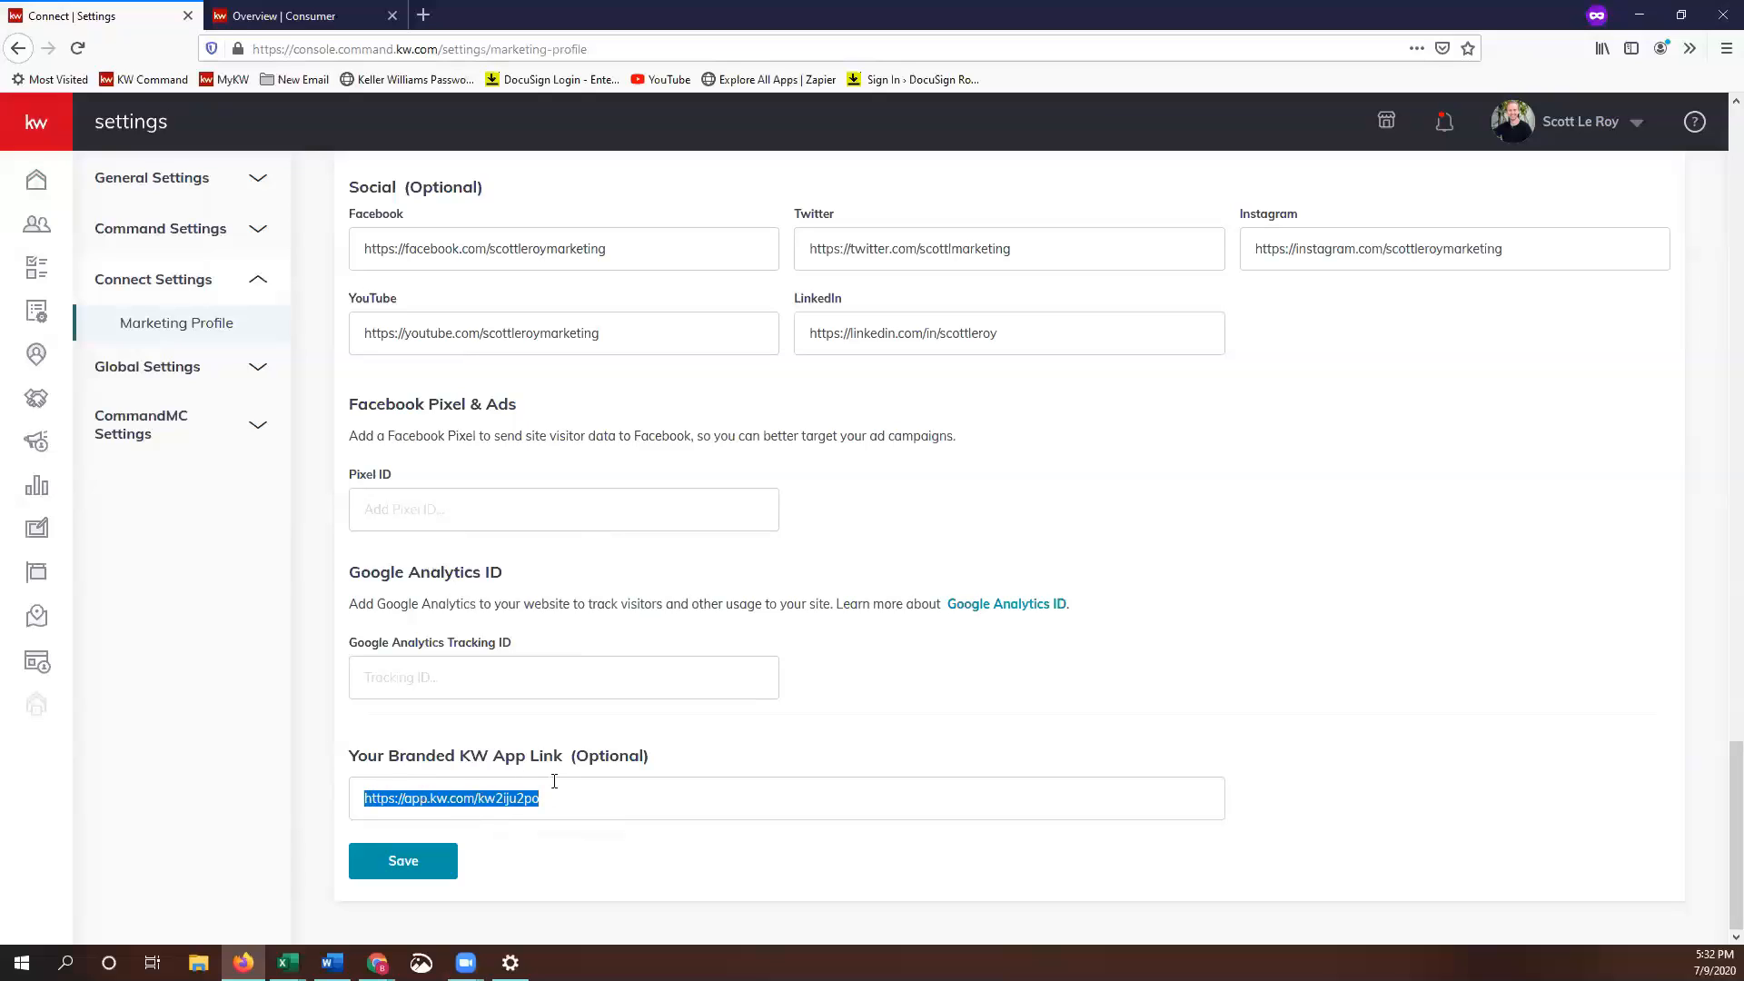
{"action": "left_click", "coordinate": [393, 798]}
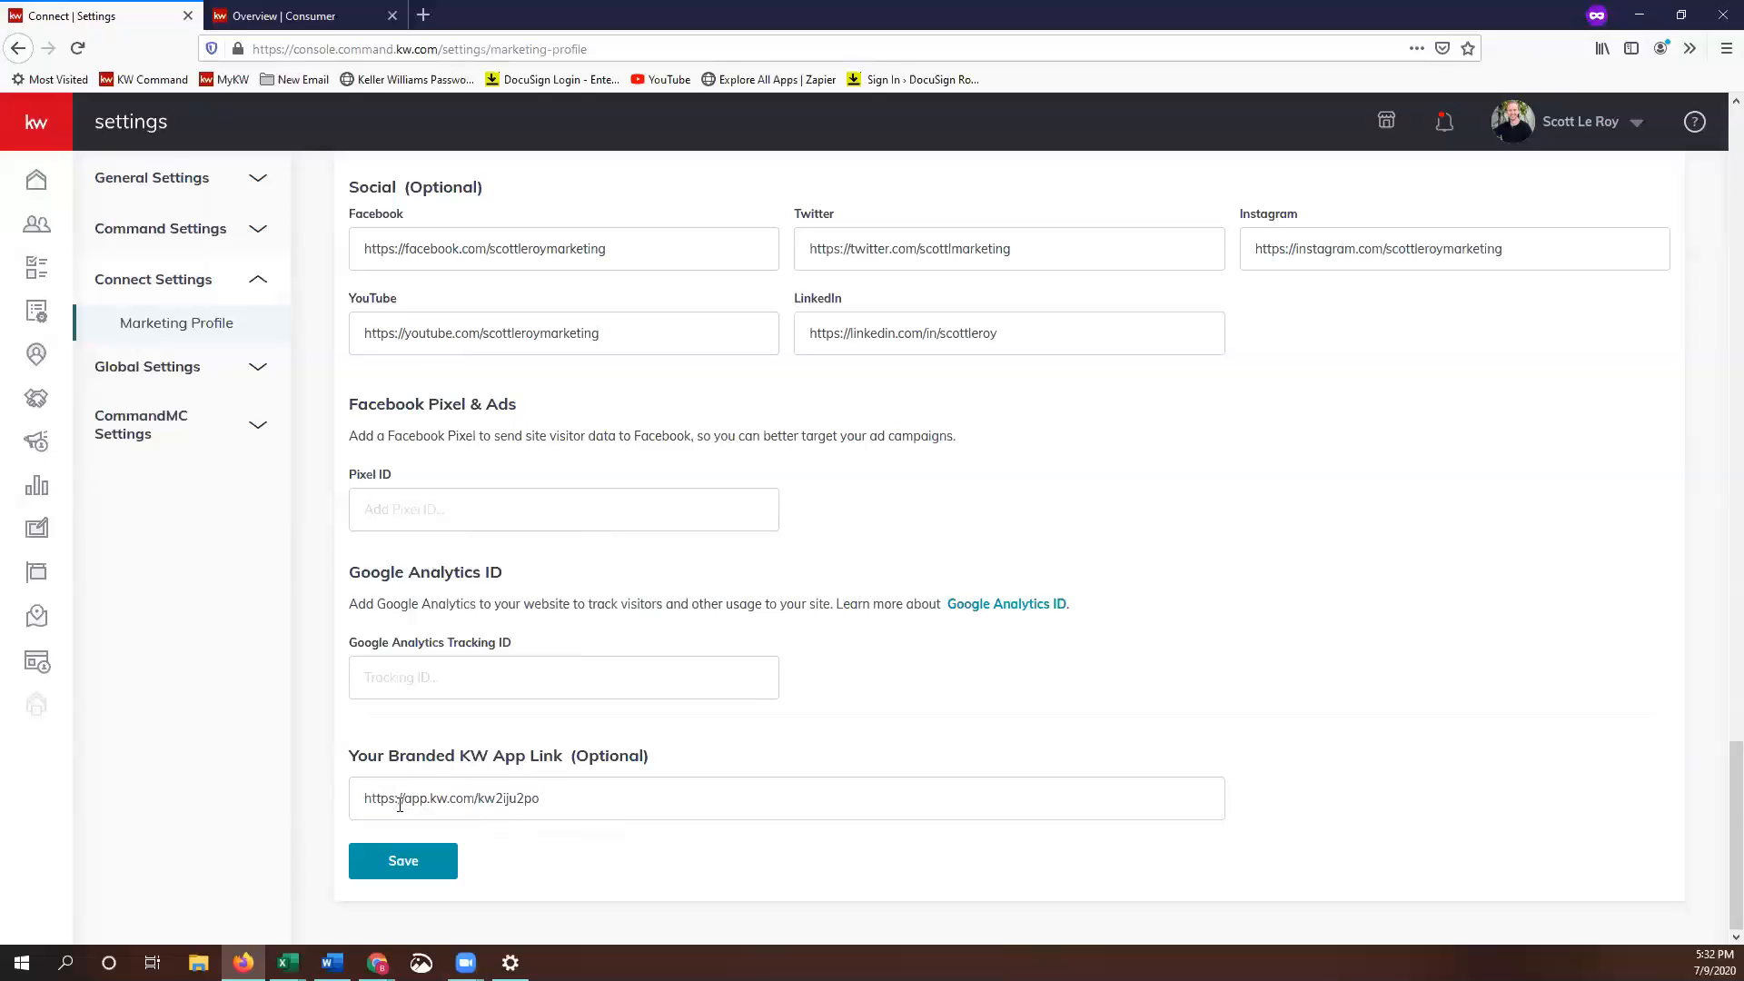
{"action": "type", "text": ":"}
{"action": "left_click_drag", "start_coordinate": [577, 805], "coordinate": [572, 813]}
Save the Marketing Profile and dismiss the confirmation message
{"action": "left_click", "coordinate": [551, 874]}
{"action": "left_click", "coordinate": [412, 868]}
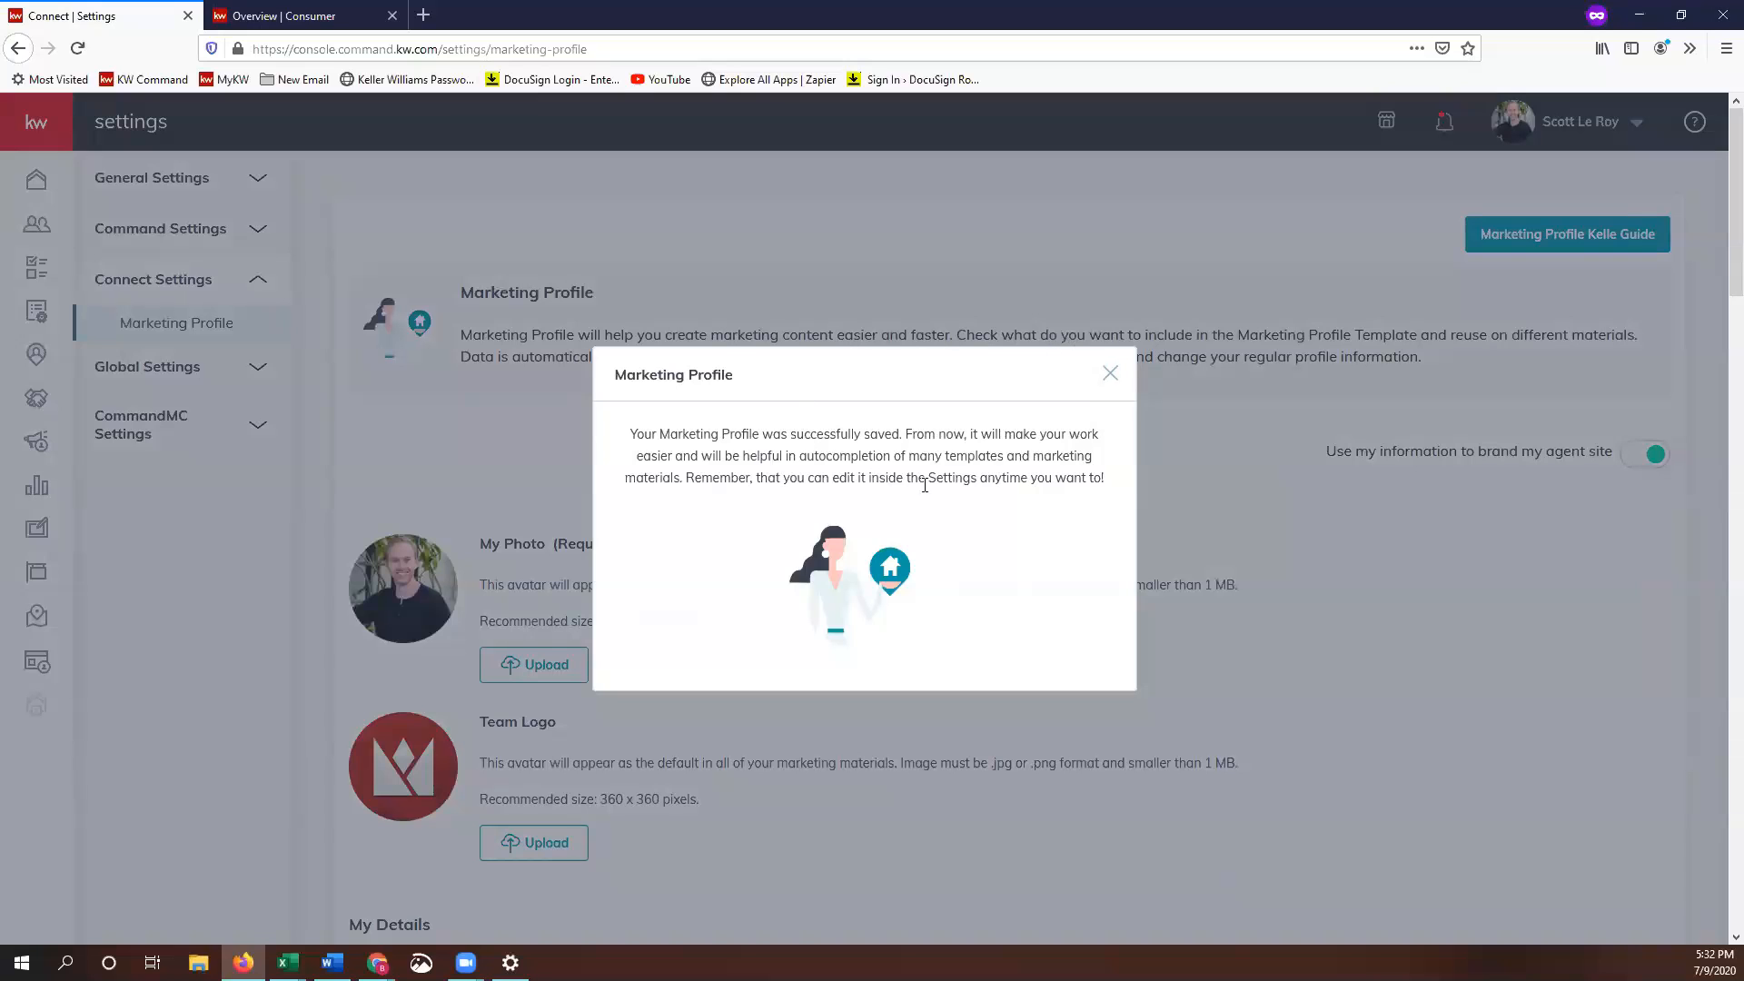
{"action": "left_click", "coordinate": [1110, 375]}
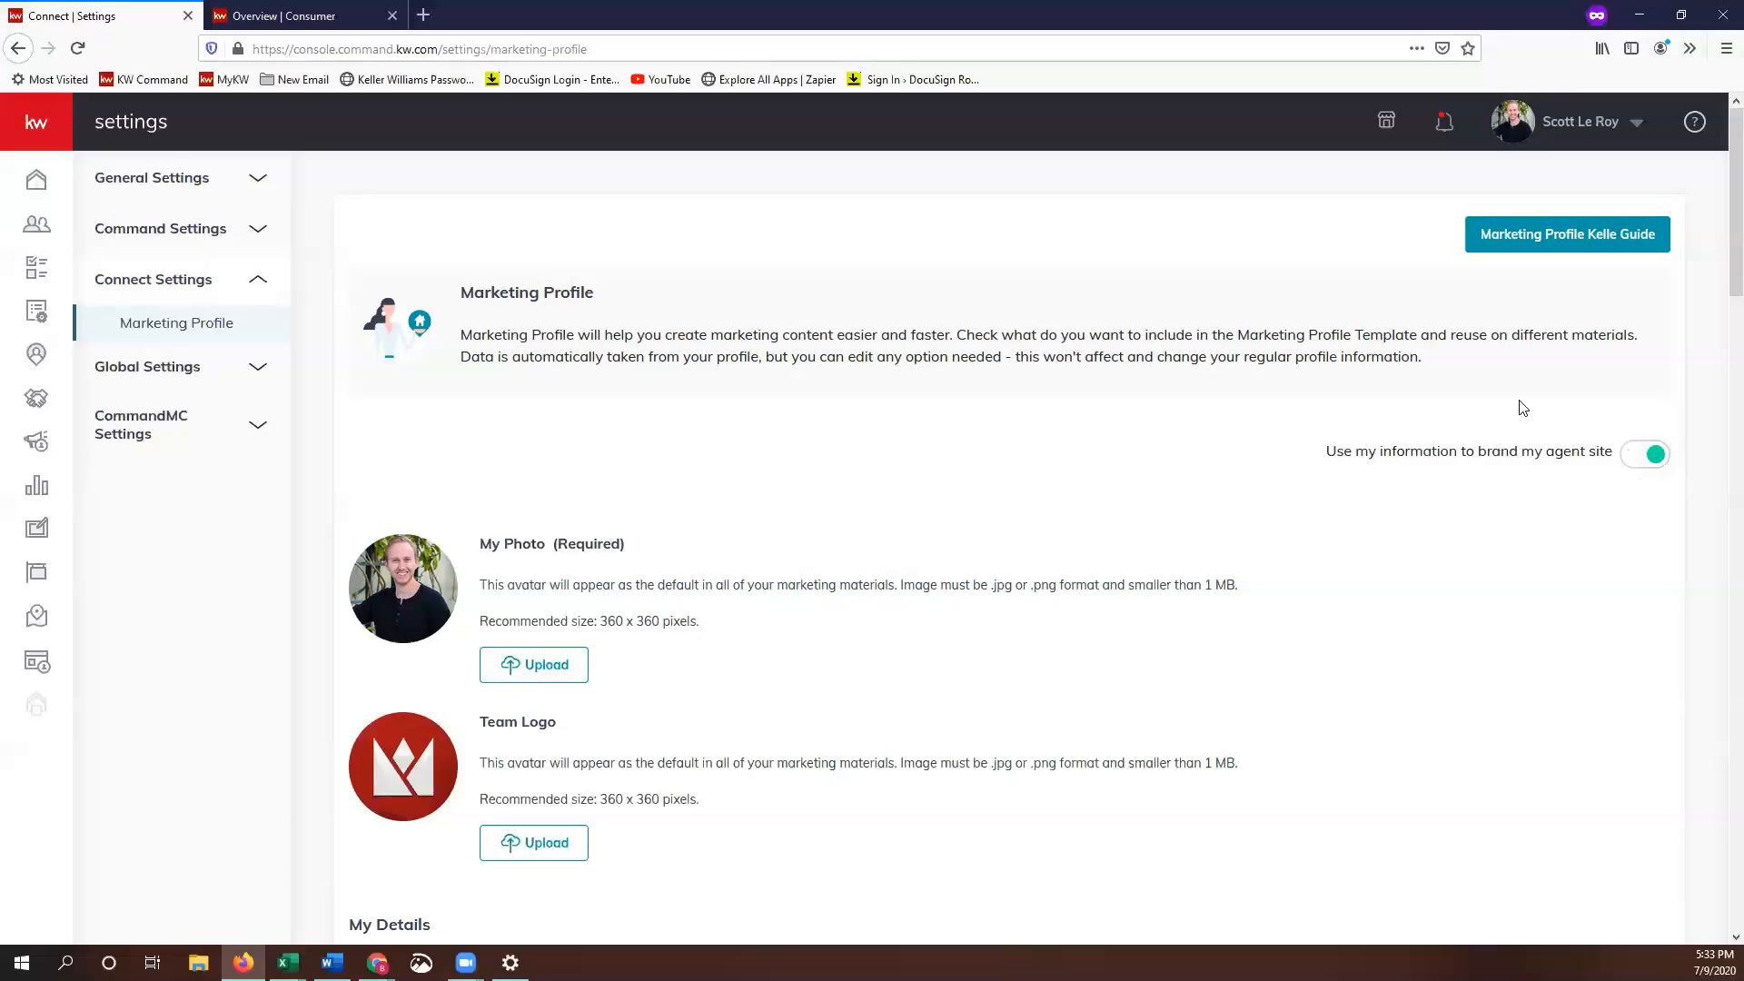
Open the Consumer area and display its Agent Site Pages list through to the site configuration option
{"action": "left_click", "coordinate": [40, 669]}
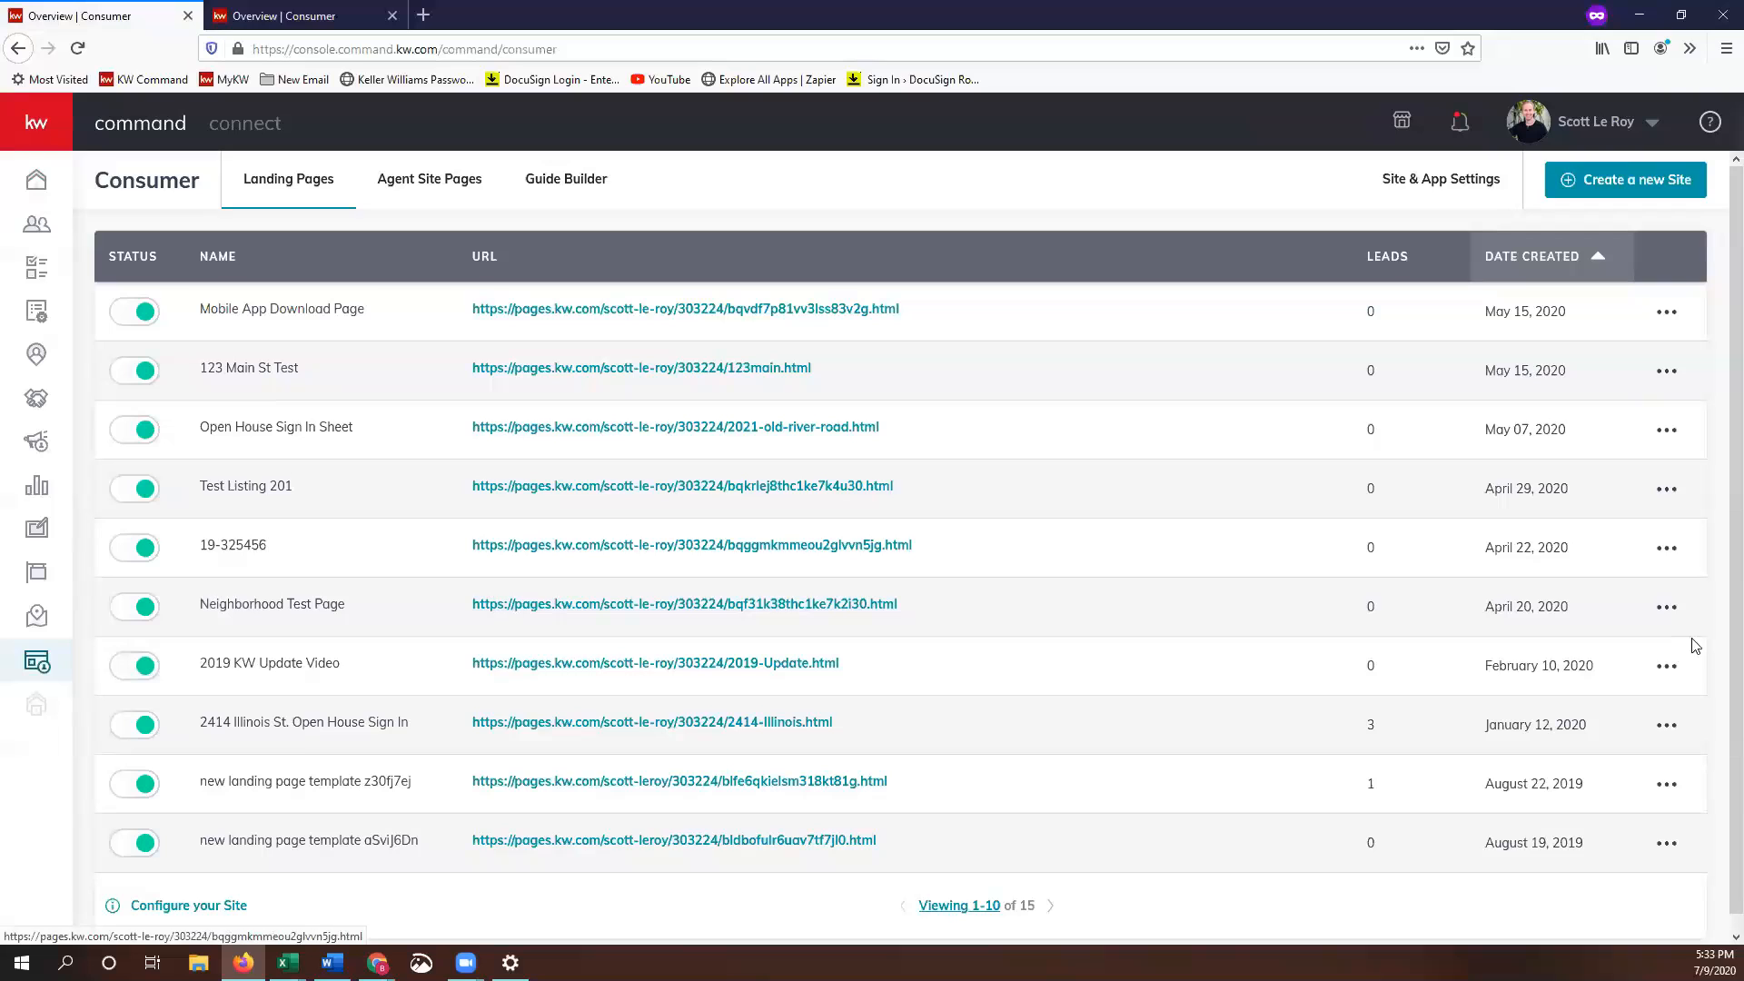
{"action": "left_click", "coordinate": [441, 189]}
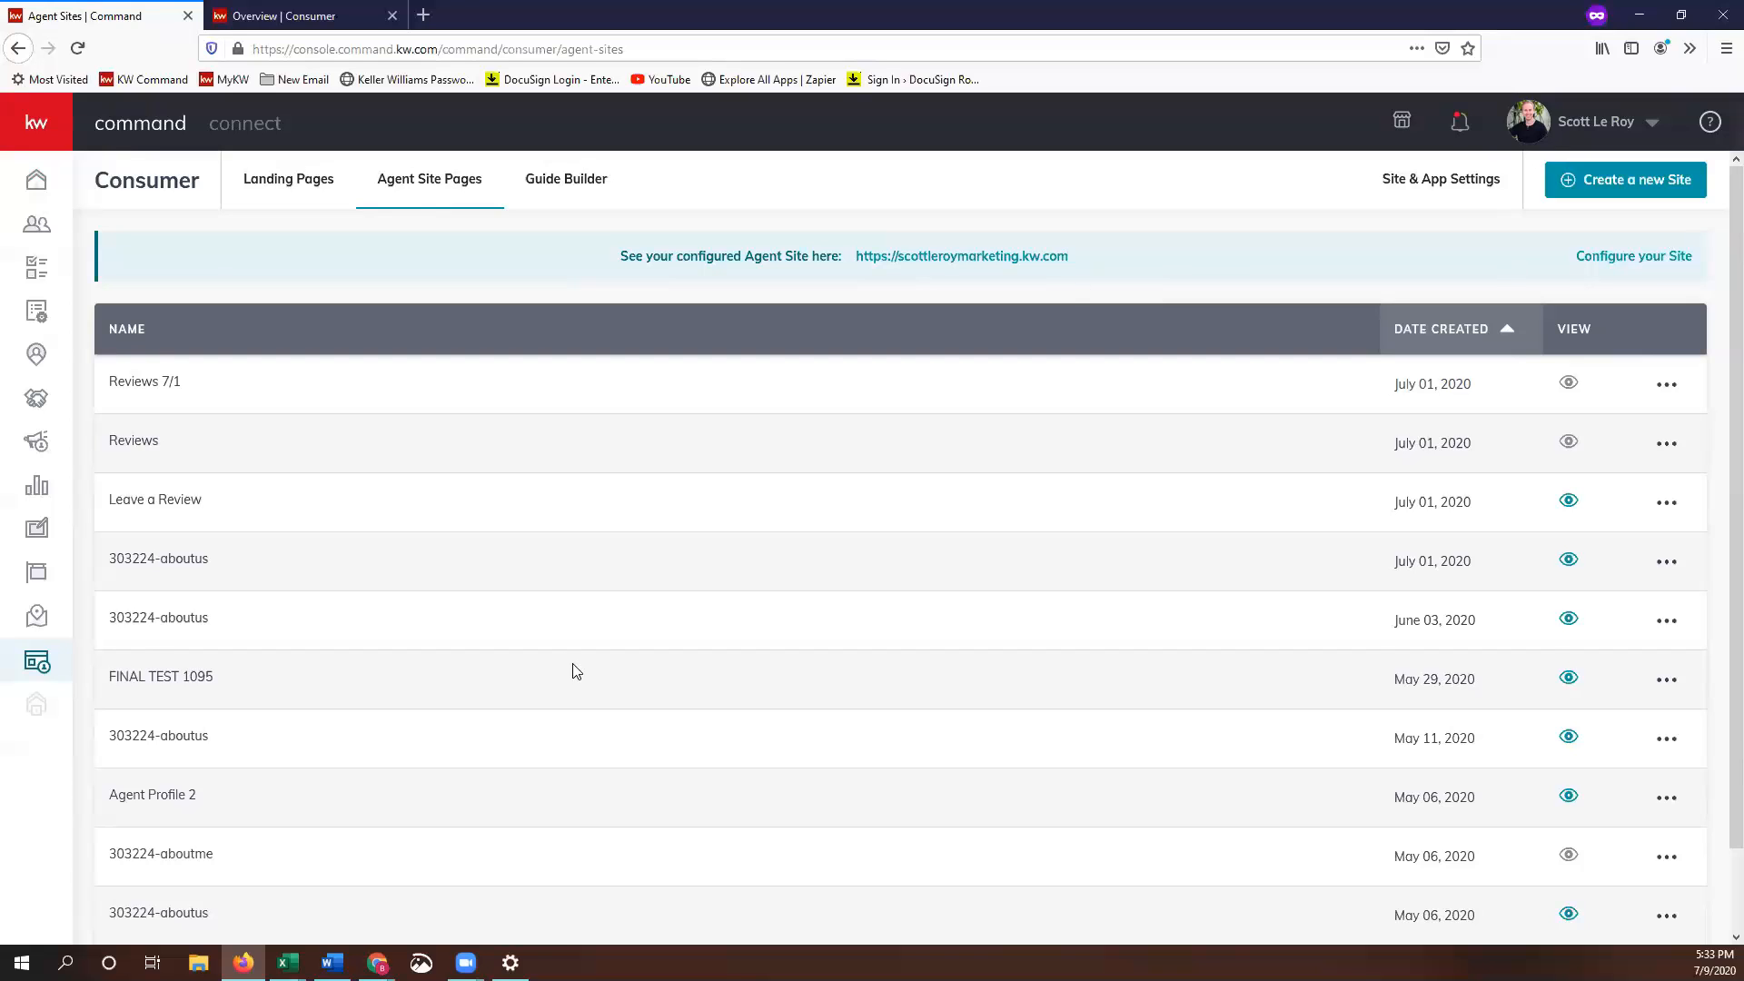
{"action": "scroll", "coordinate": [502, 608], "scroll_direction": "down", "scroll_amount": 2}
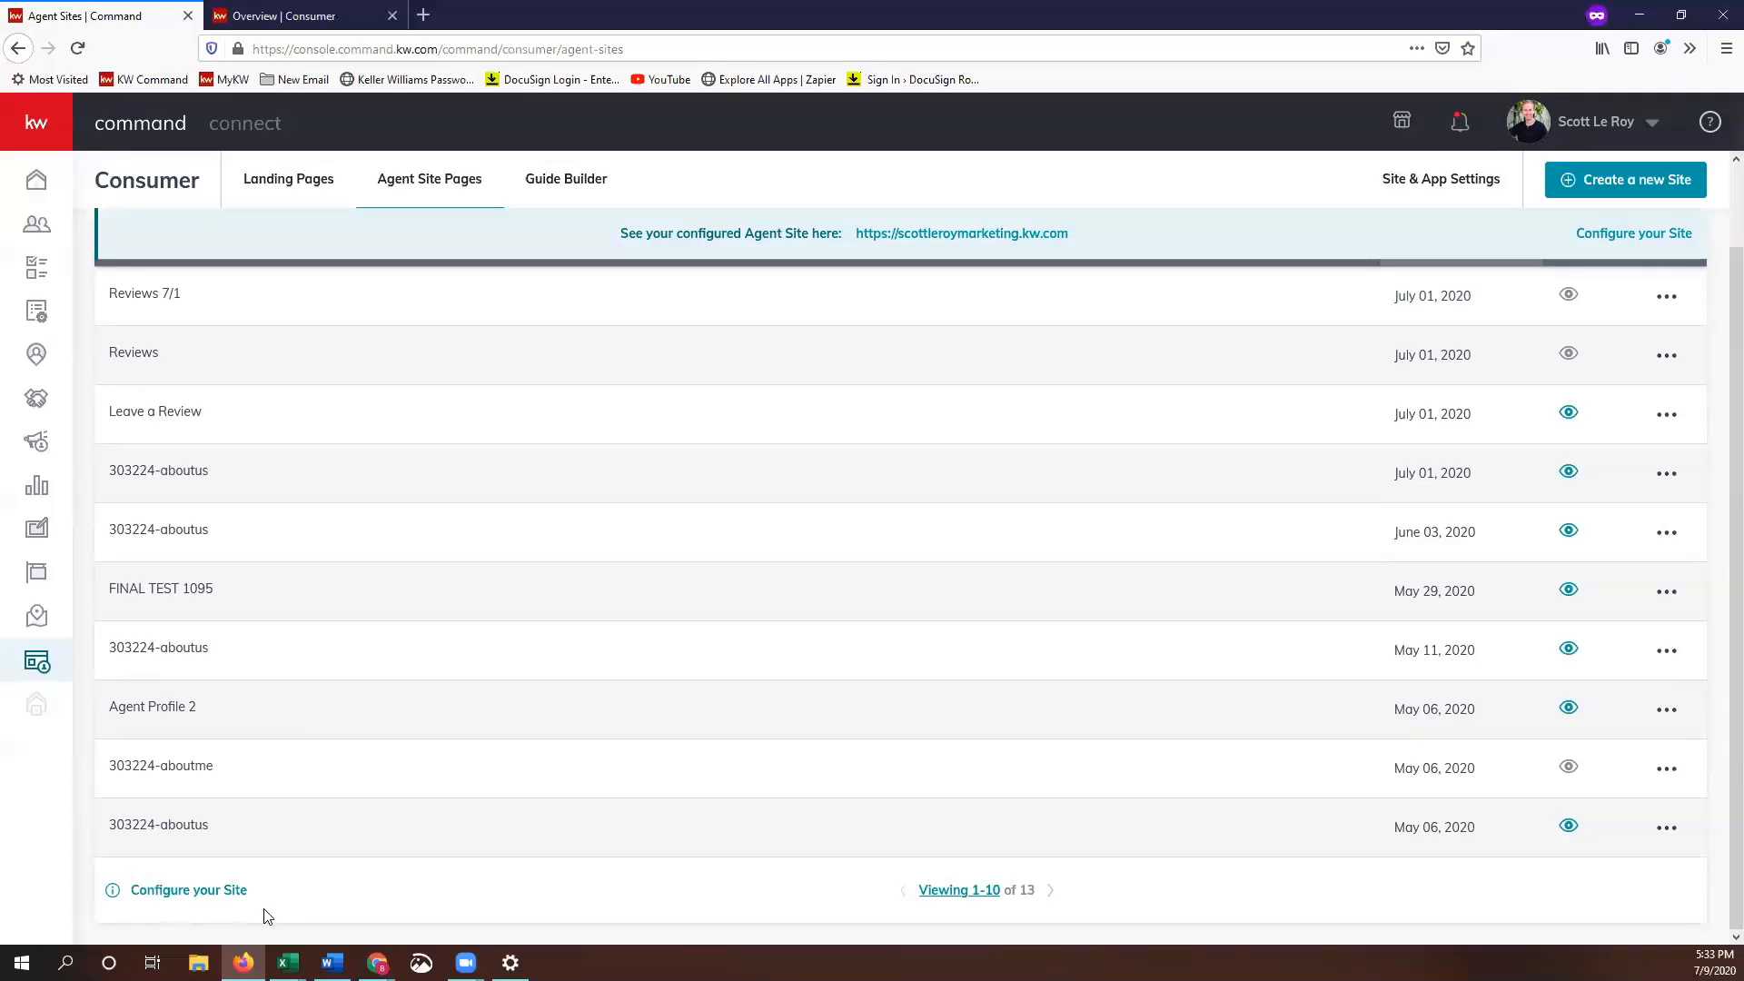
Start configuring the site, choosing "I want to use the new KW Agent Sites" as the provider and submitting the choice
{"action": "left_click", "coordinate": [186, 899]}
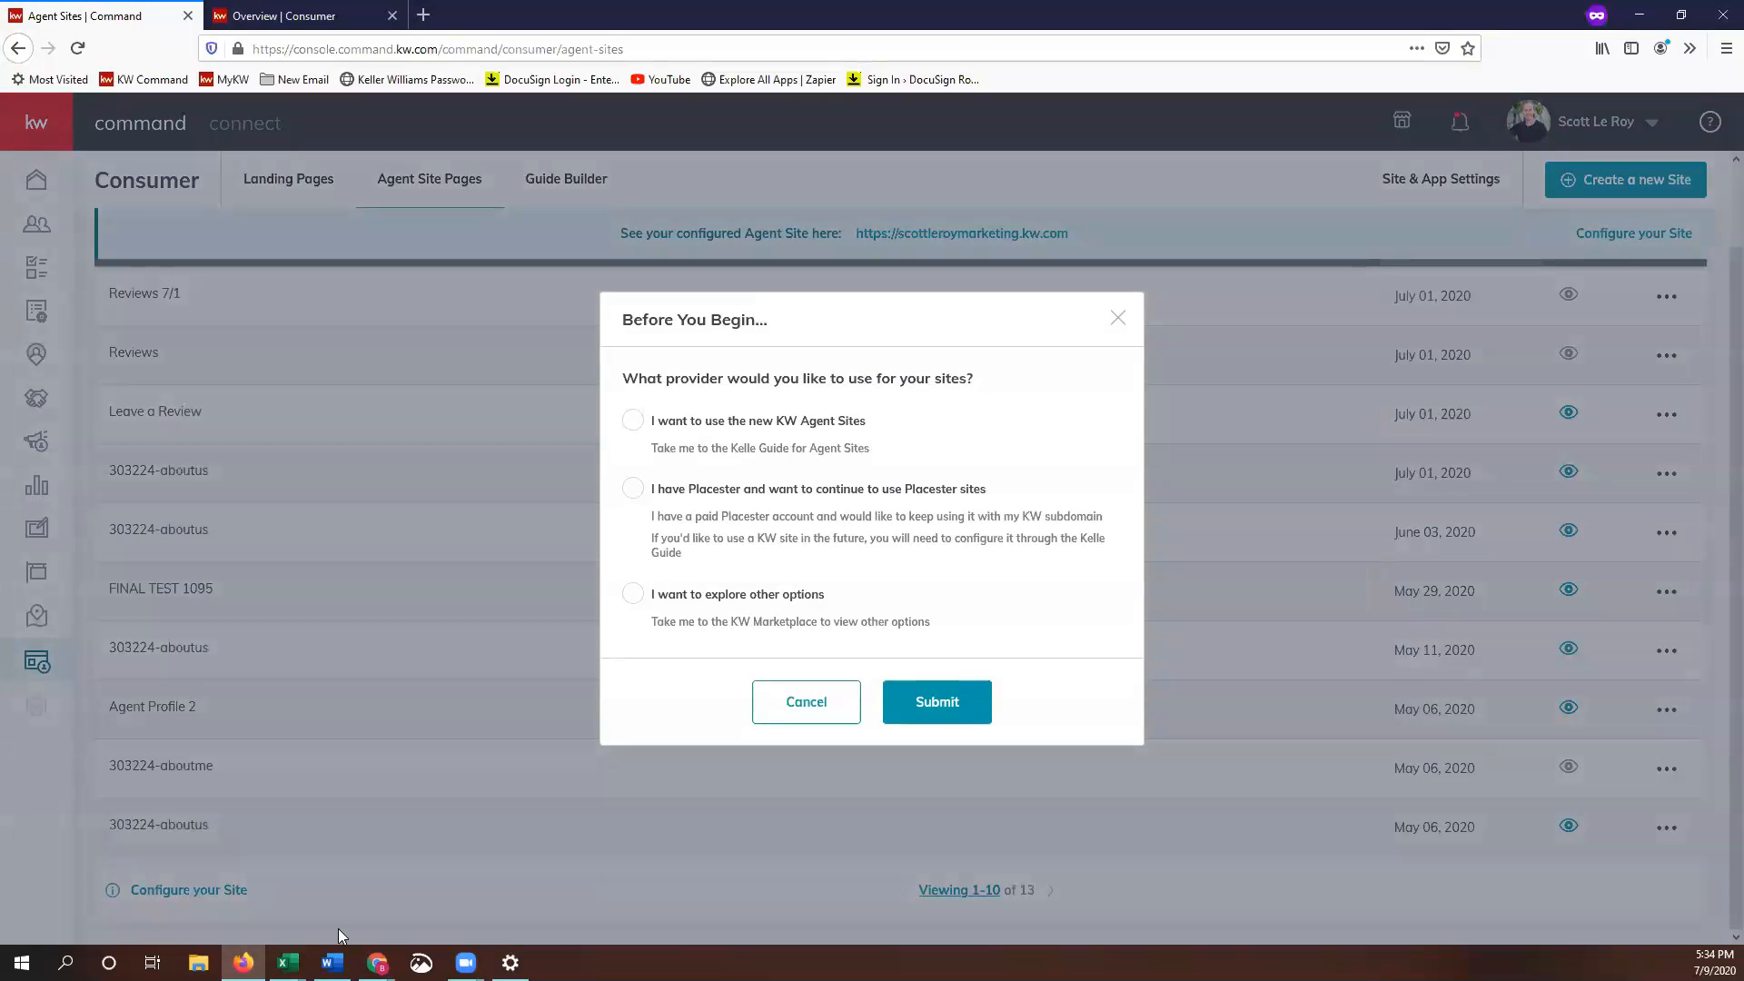
{"action": "left_click", "coordinate": [631, 423]}
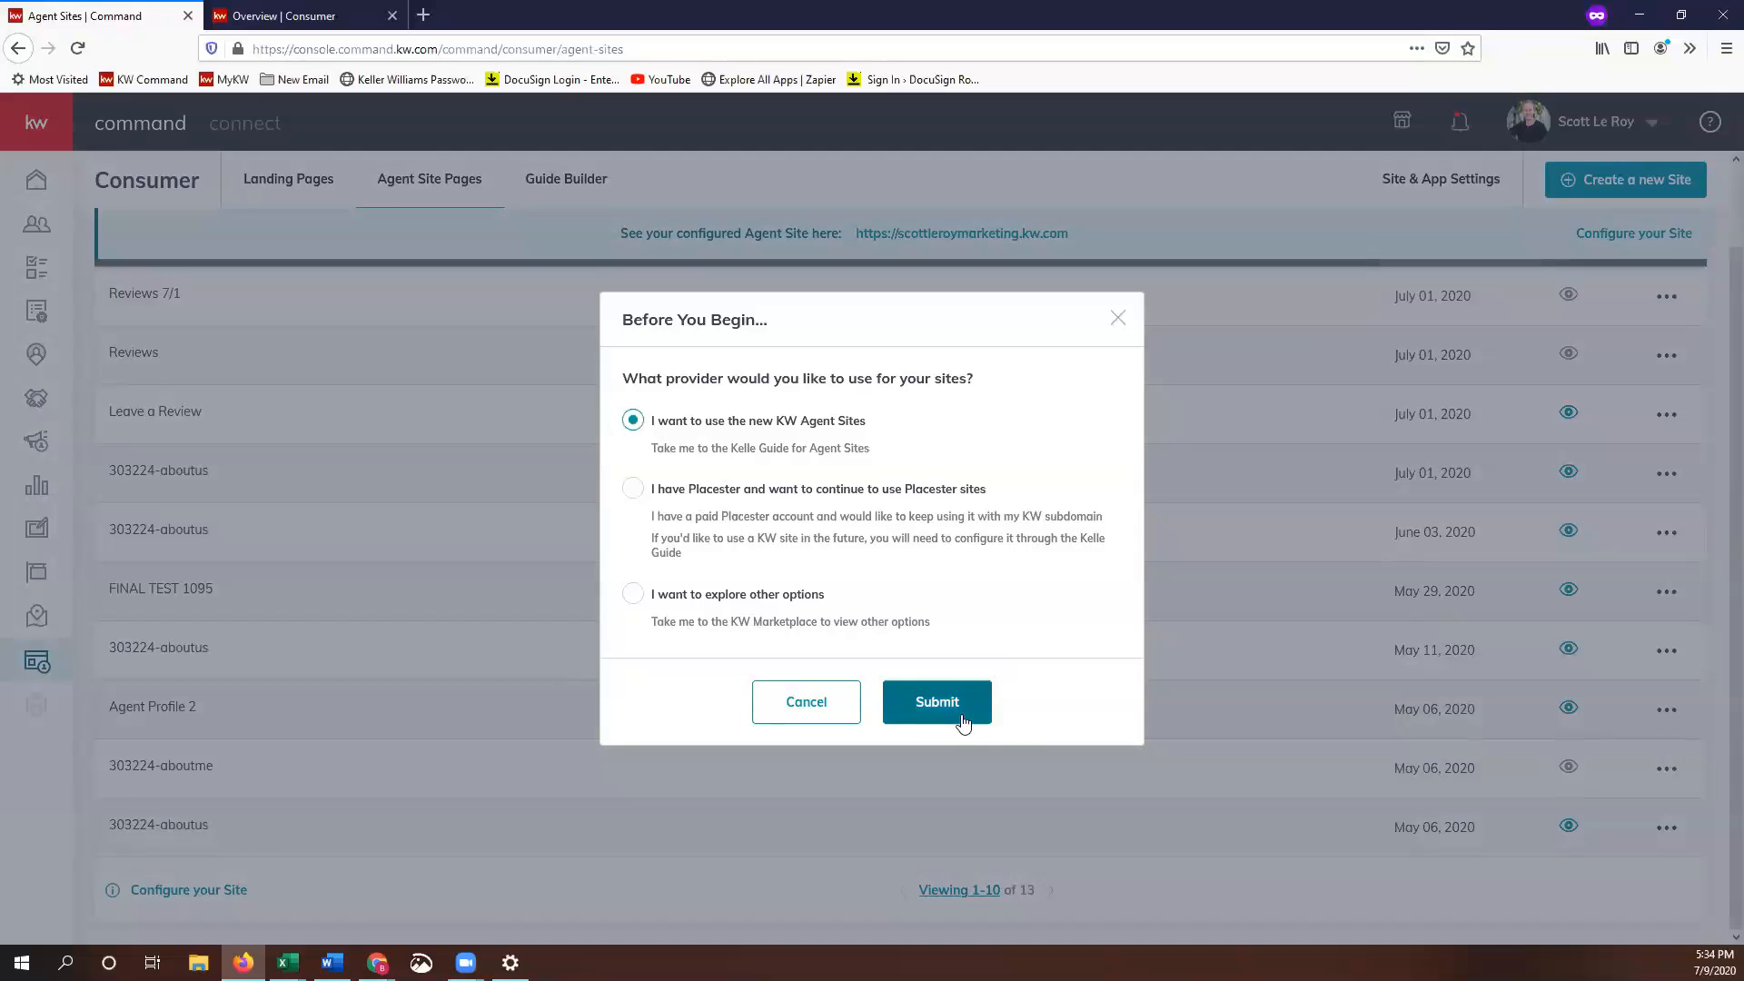
{"action": "left_click", "coordinate": [939, 709]}
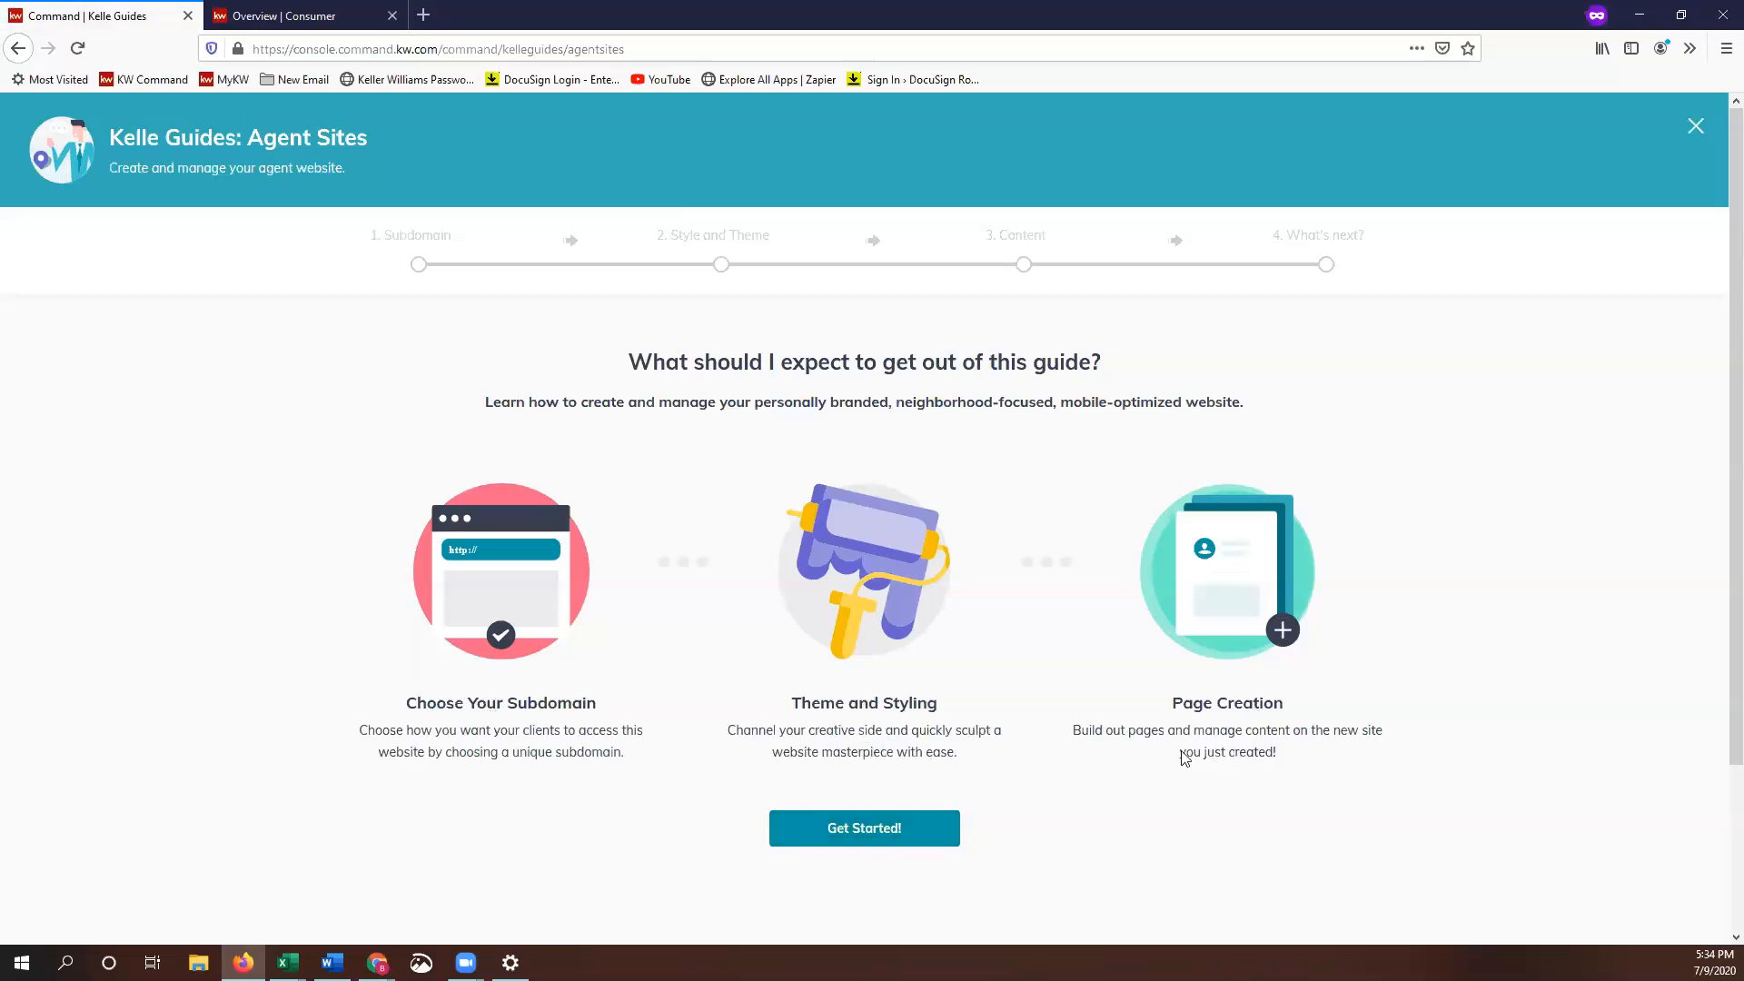
Get started with the Agent Sites Kelle Guide, reading and acknowledging the Compliance Reminder about the DBA logo requirement
{"action": "left_click", "coordinate": [877, 842]}
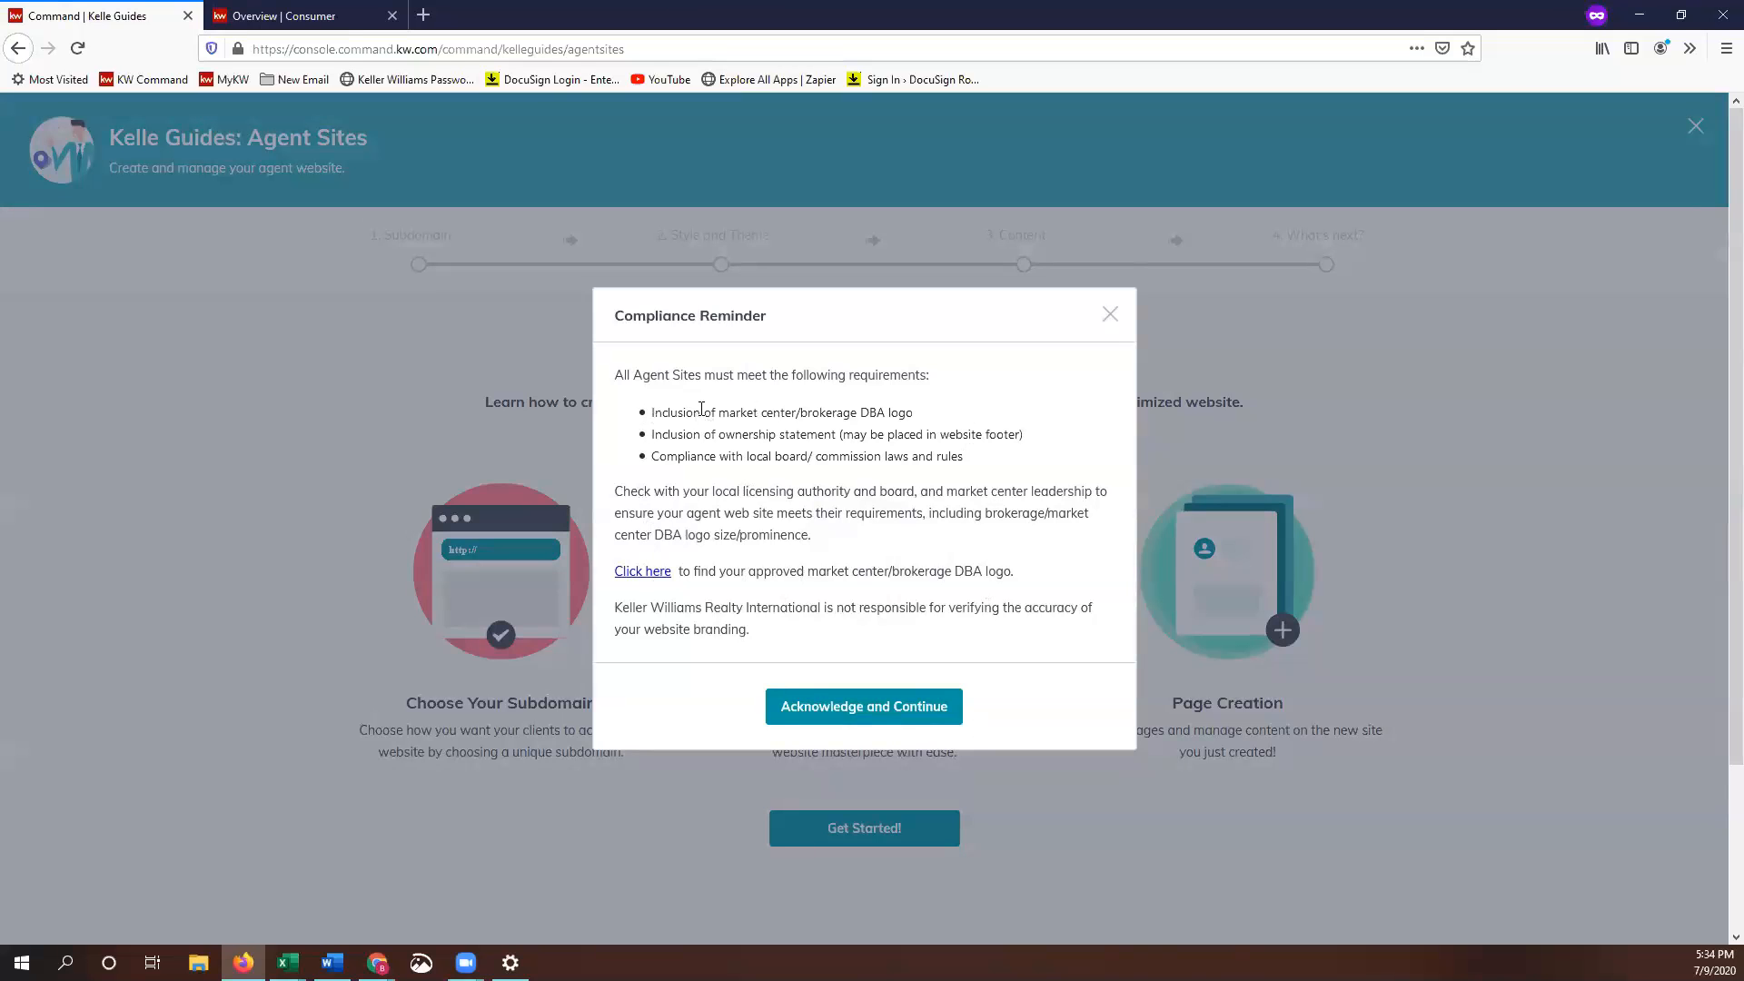
{"action": "left_click_drag", "start_coordinate": [704, 413], "coordinate": [897, 413]}
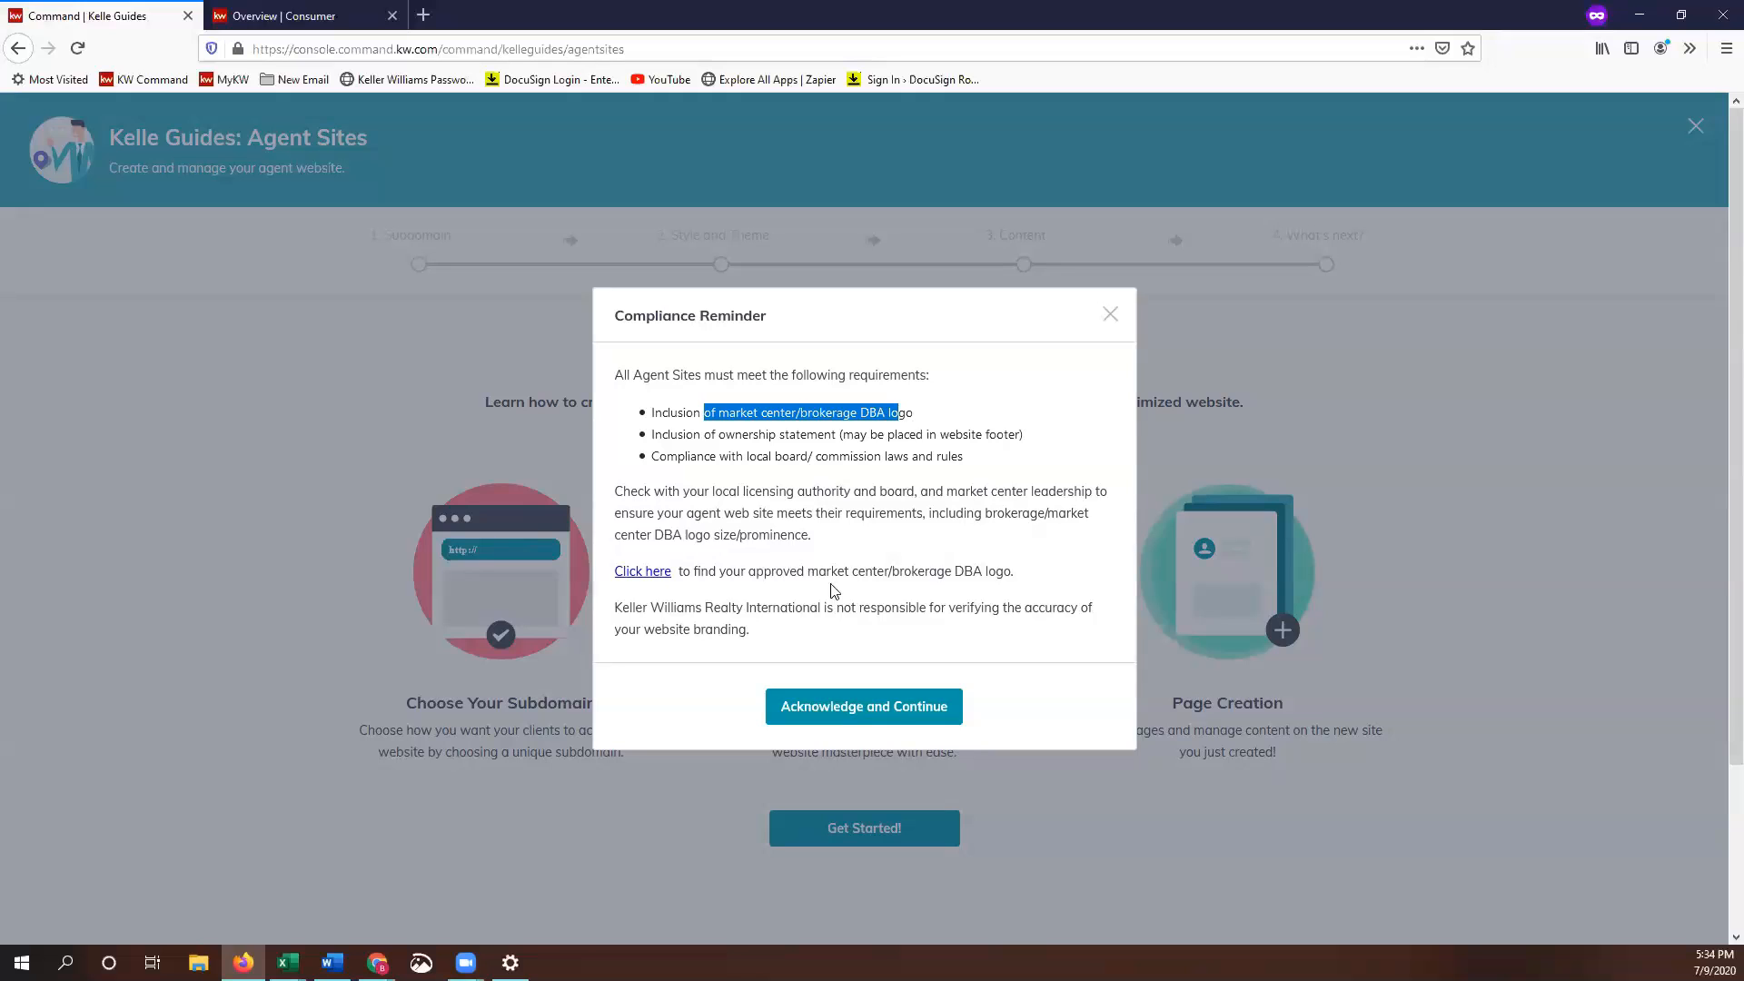
{"action": "left_click", "coordinate": [865, 714]}
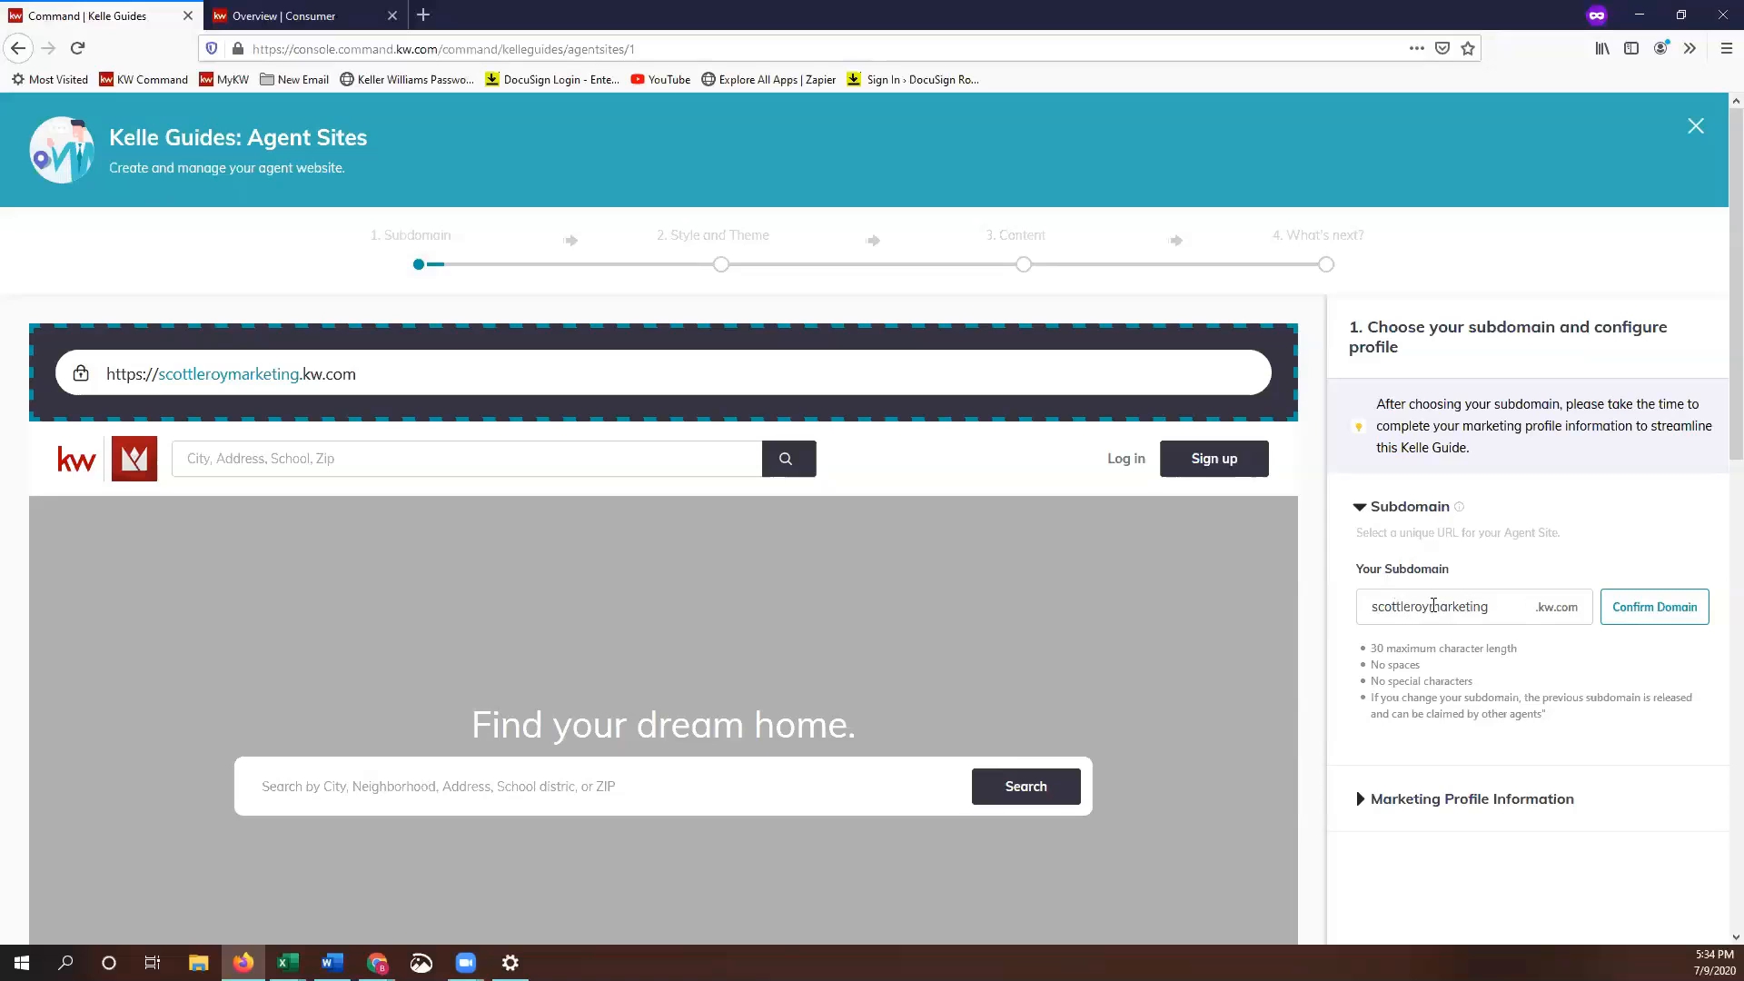
Confirm the prefilled kw.com subdomain for the agent site in the guide's Subdomain section
{"action": "double_click", "coordinate": [1490, 604]}
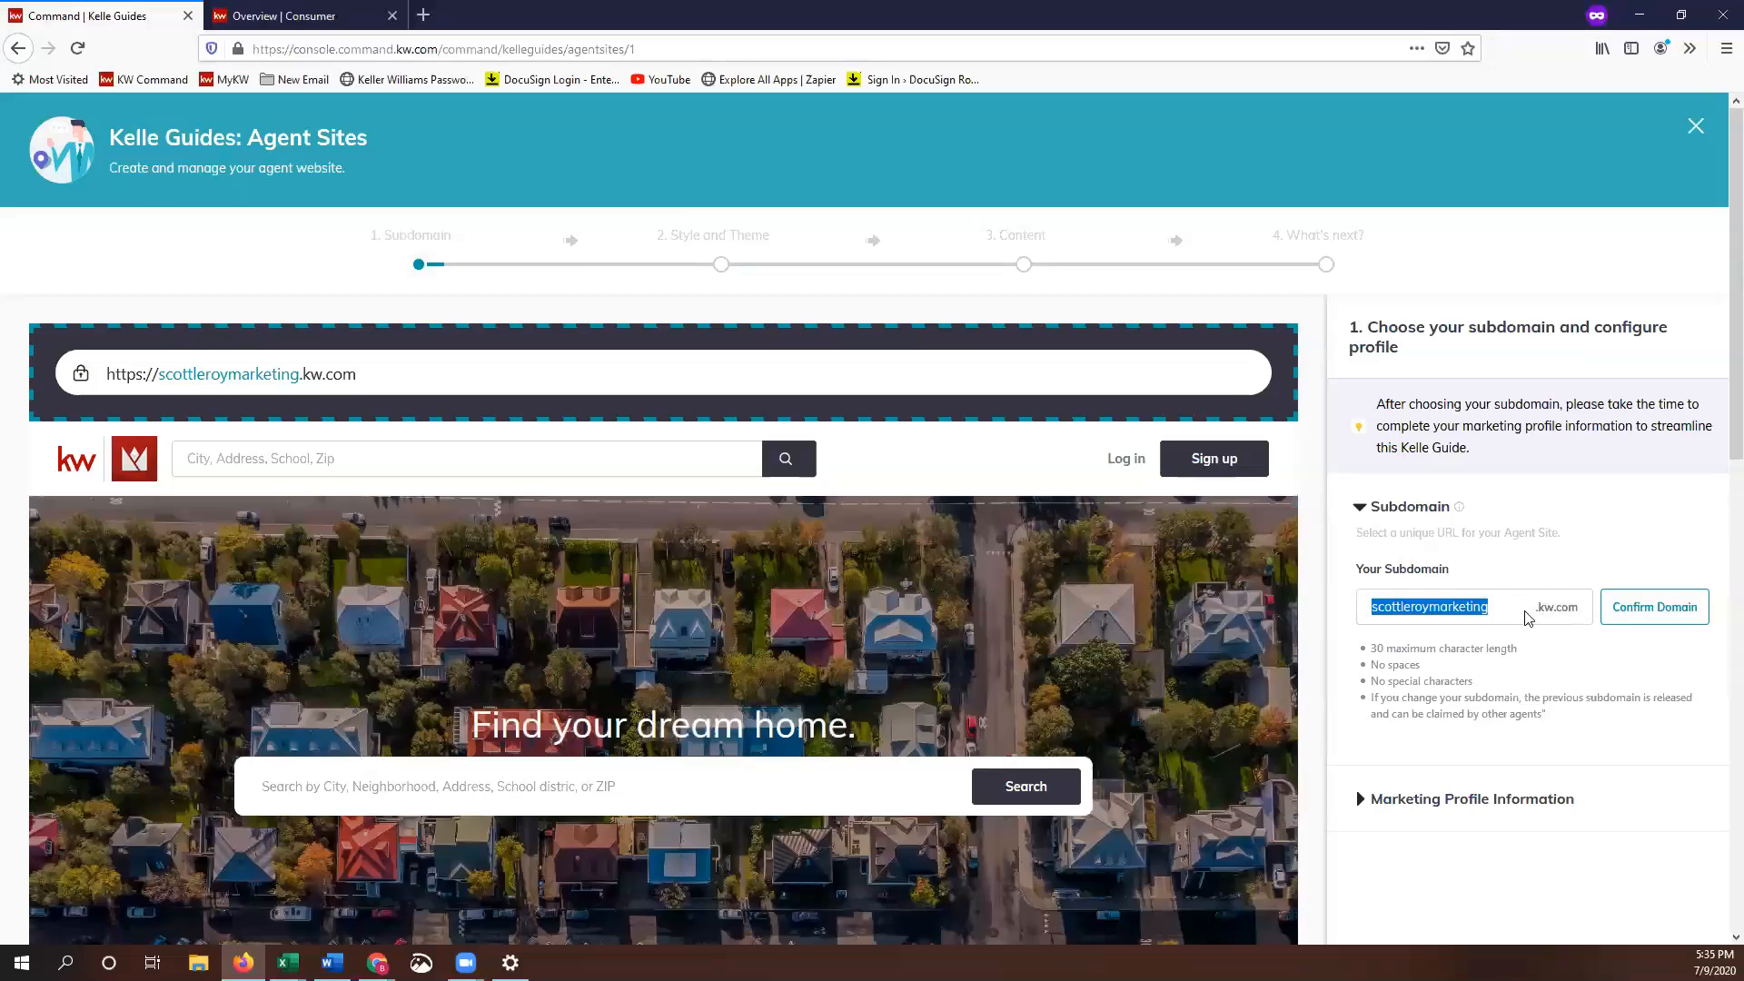
{"action": "scroll", "coordinate": [1529, 618], "scroll_direction": "down", "scroll_amount": 1}
{"action": "scroll", "coordinate": [1524, 610], "scroll_direction": "down", "scroll_amount": 1}
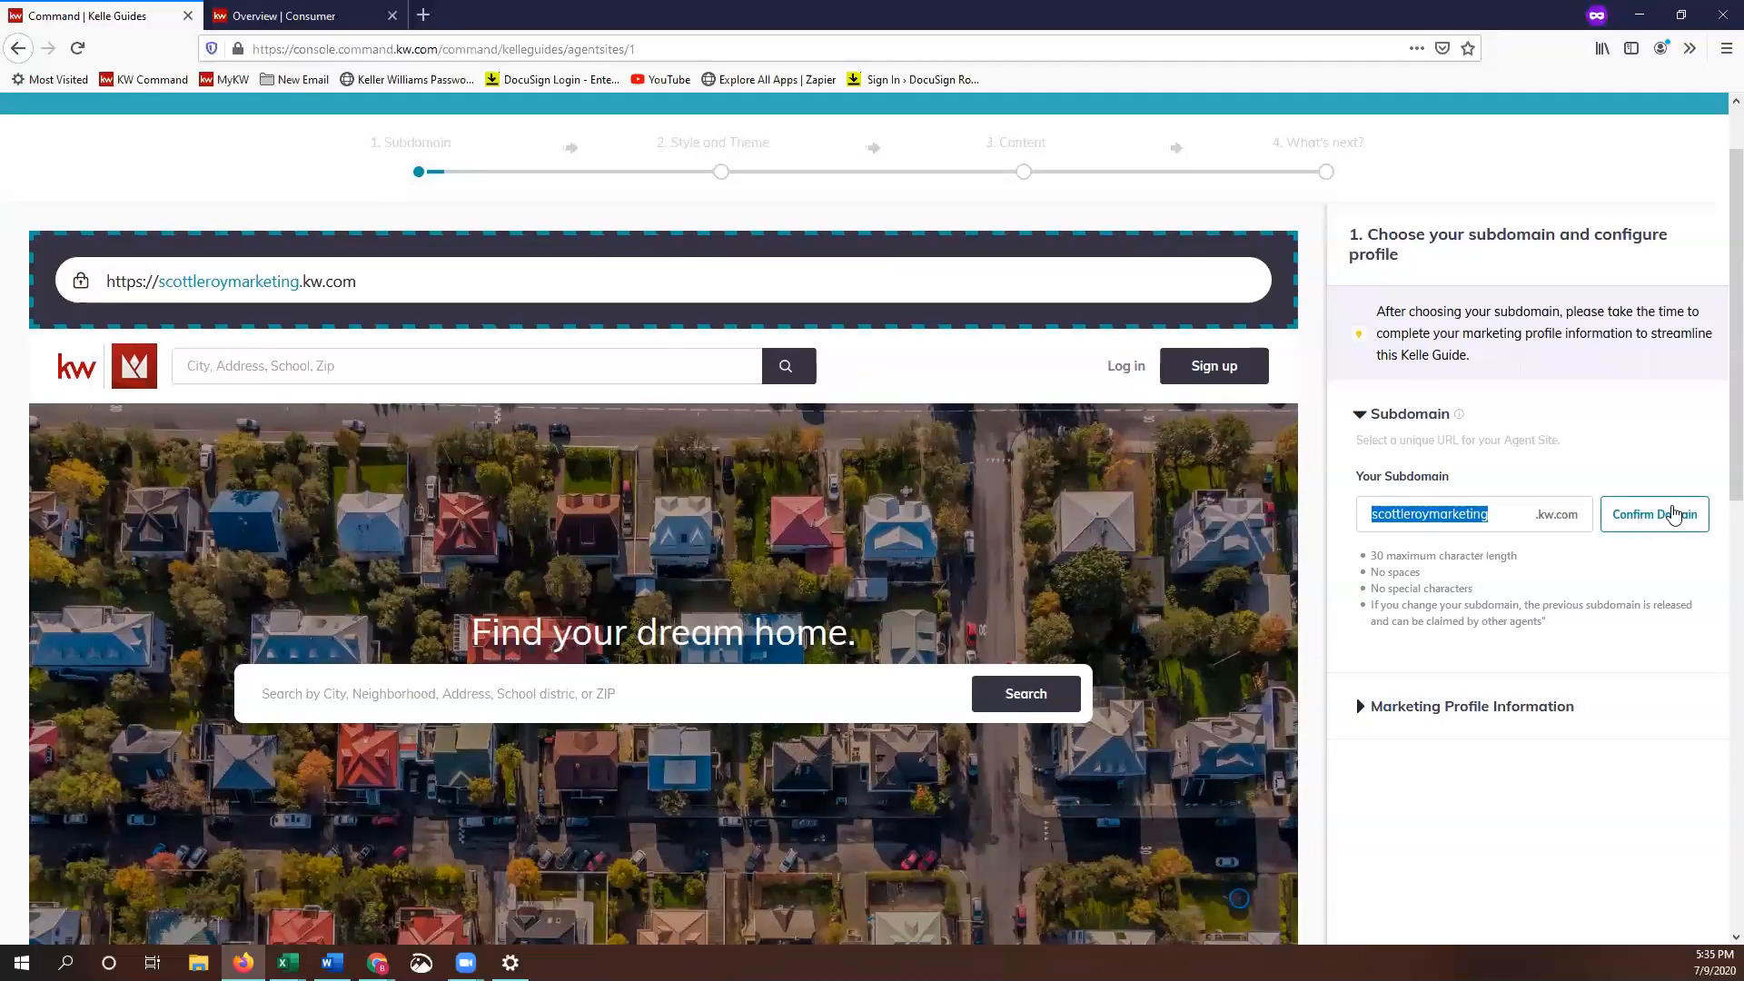
{"action": "left_click", "coordinate": [1661, 517]}
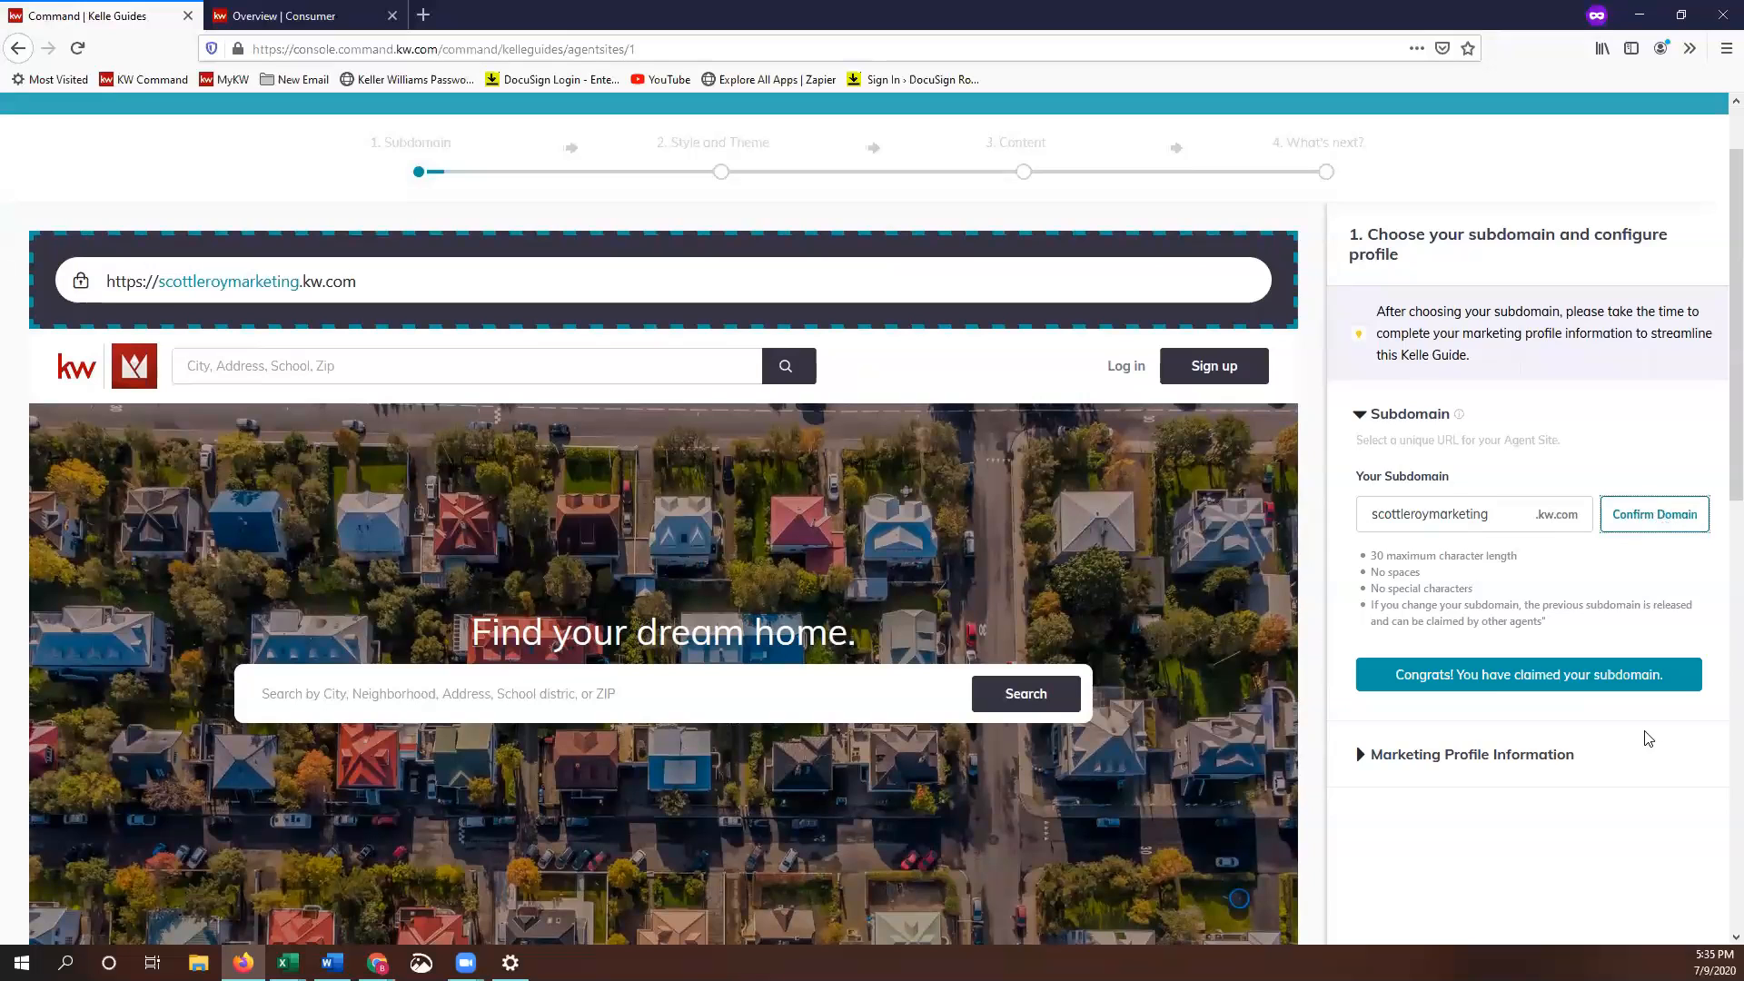
{"action": "left_click_drag", "start_coordinate": [1384, 676], "coordinate": [1695, 683]}
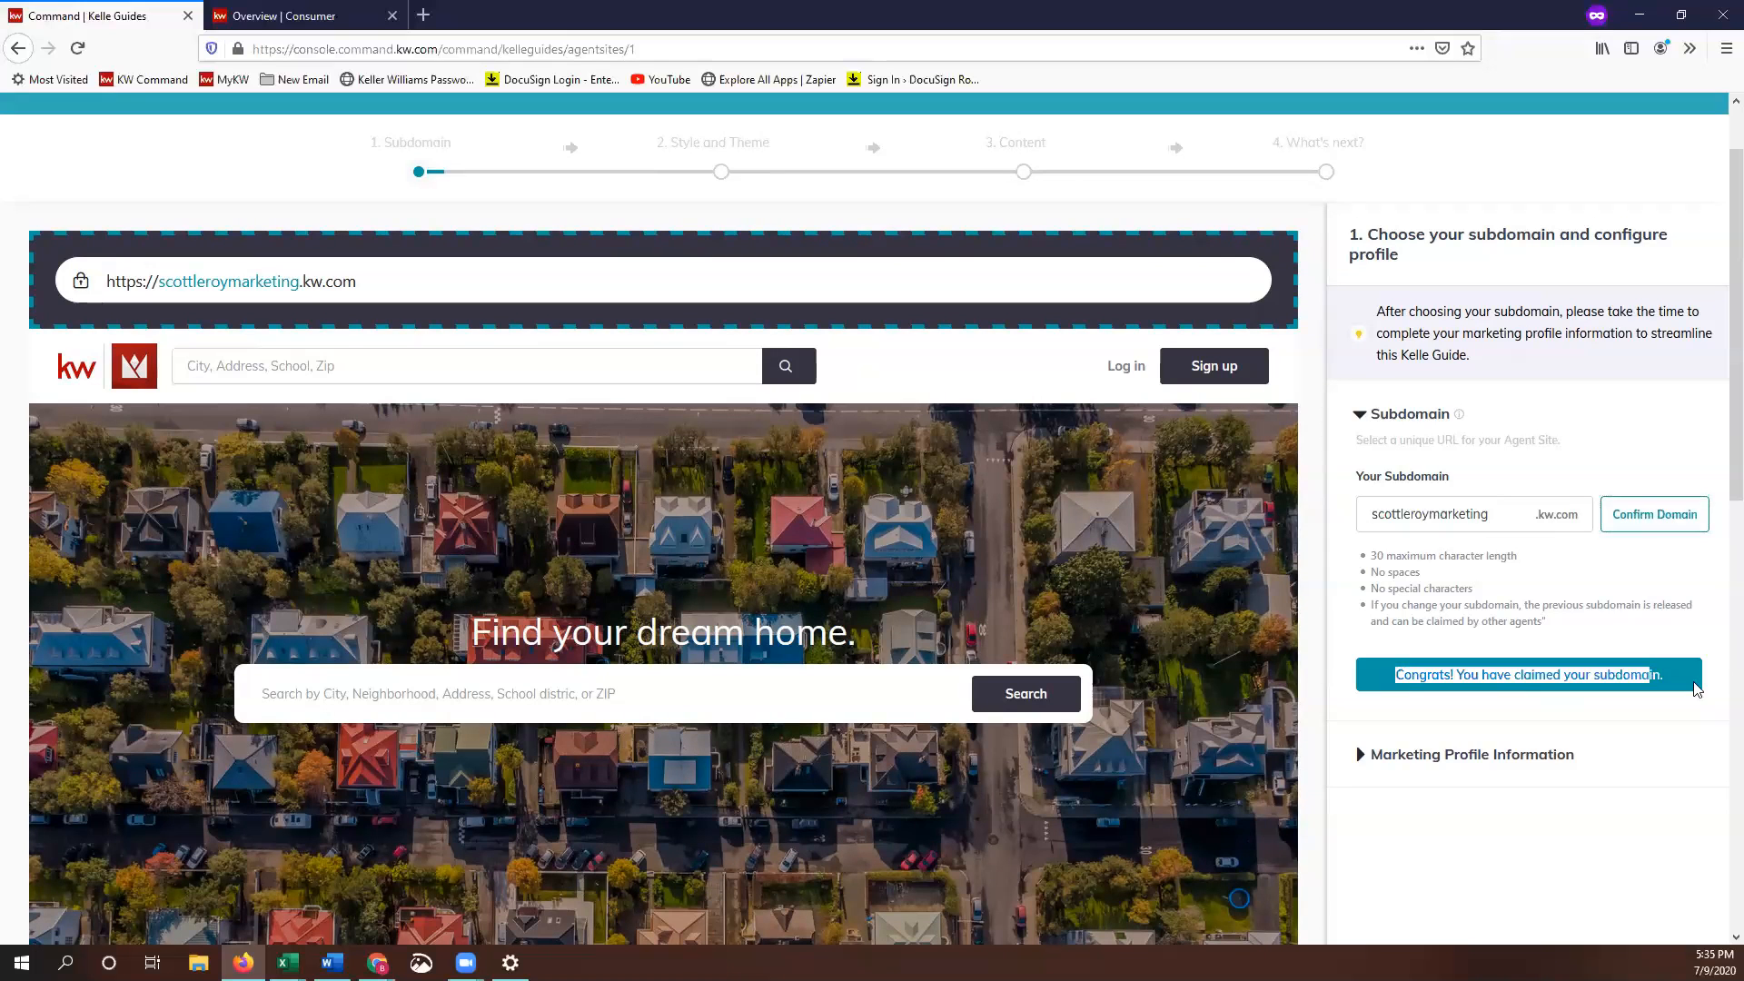
{"action": "left_click", "coordinate": [1396, 679]}
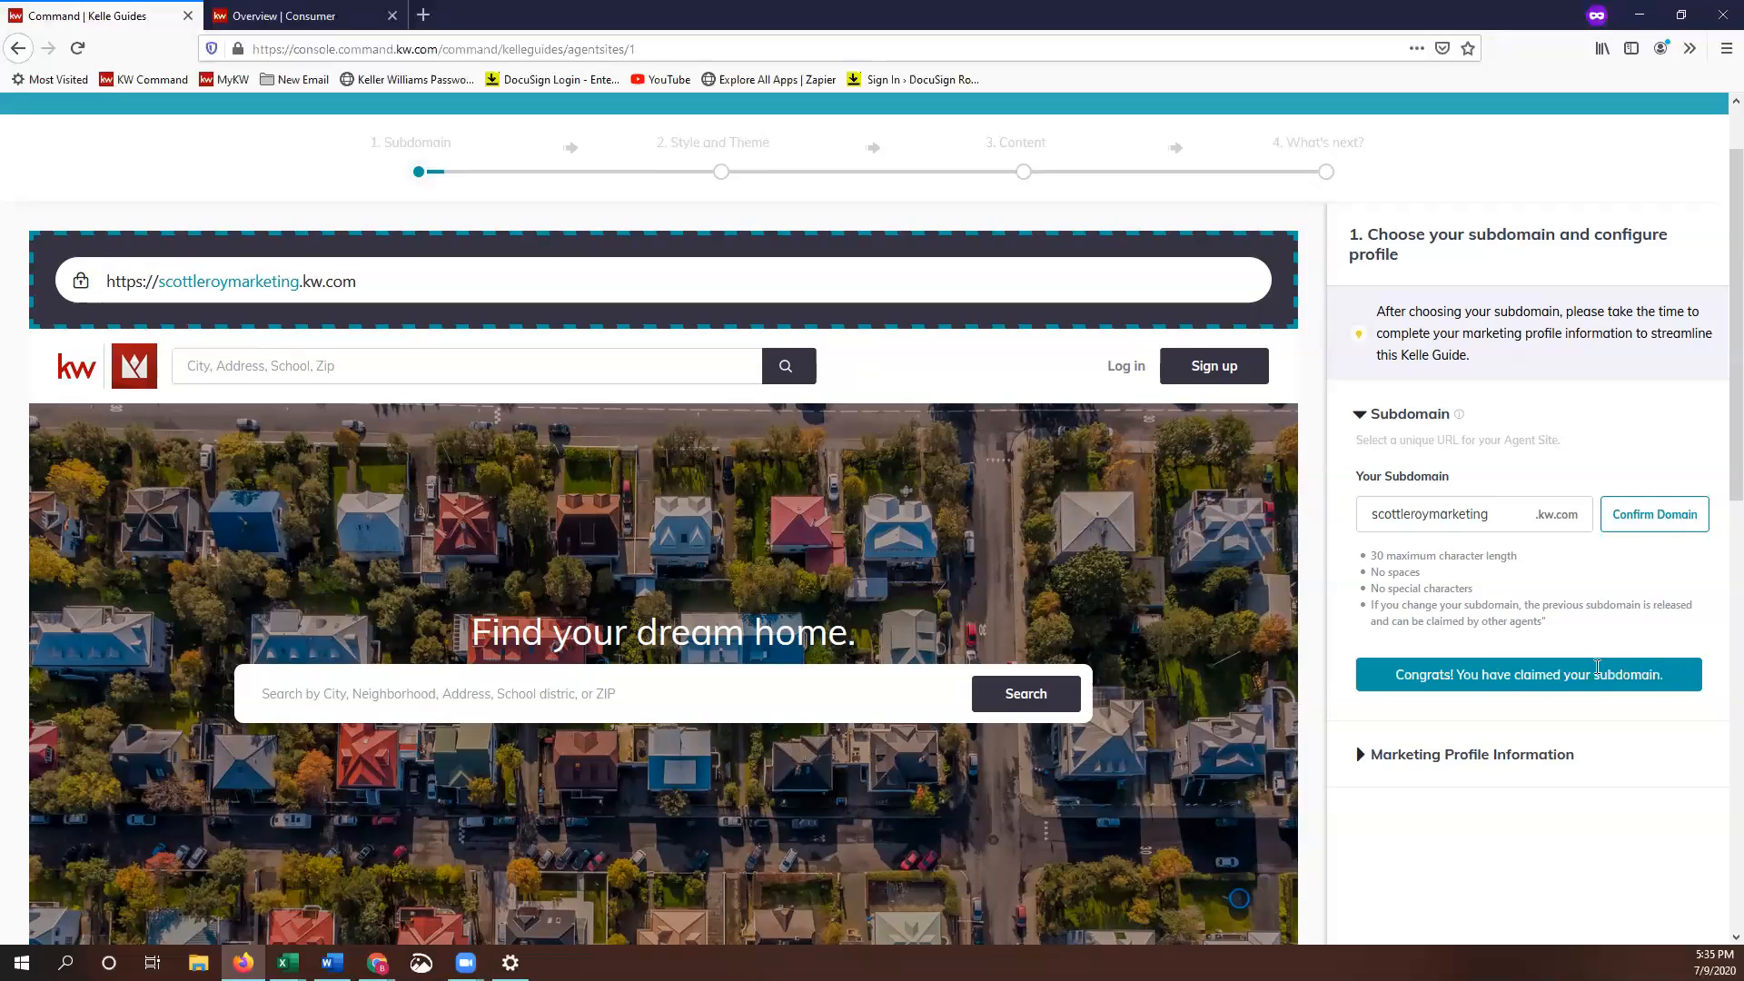
Expand Marketing Profile Information in the guide and review the name, brokerage address, team name, job title and contact fields
{"action": "scroll", "coordinate": [1596, 666], "scroll_direction": "down", "scroll_amount": 1}
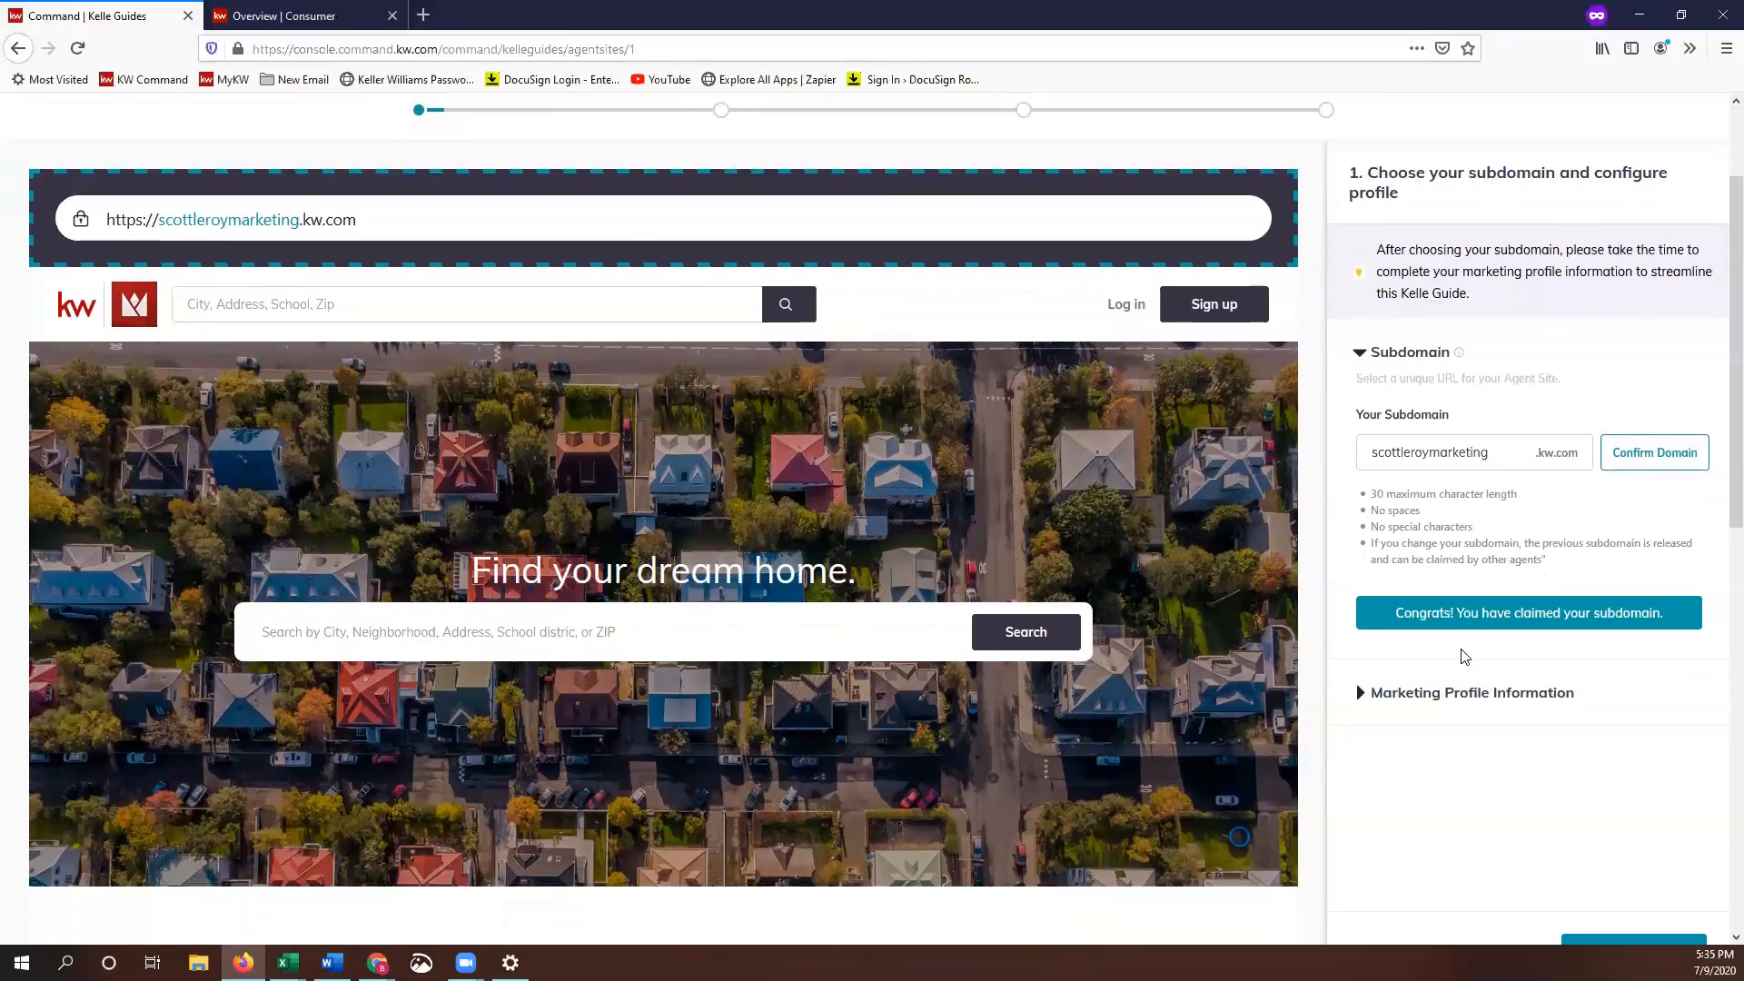
{"action": "scroll", "coordinate": [1464, 655], "scroll_direction": "down", "scroll_amount": 1}
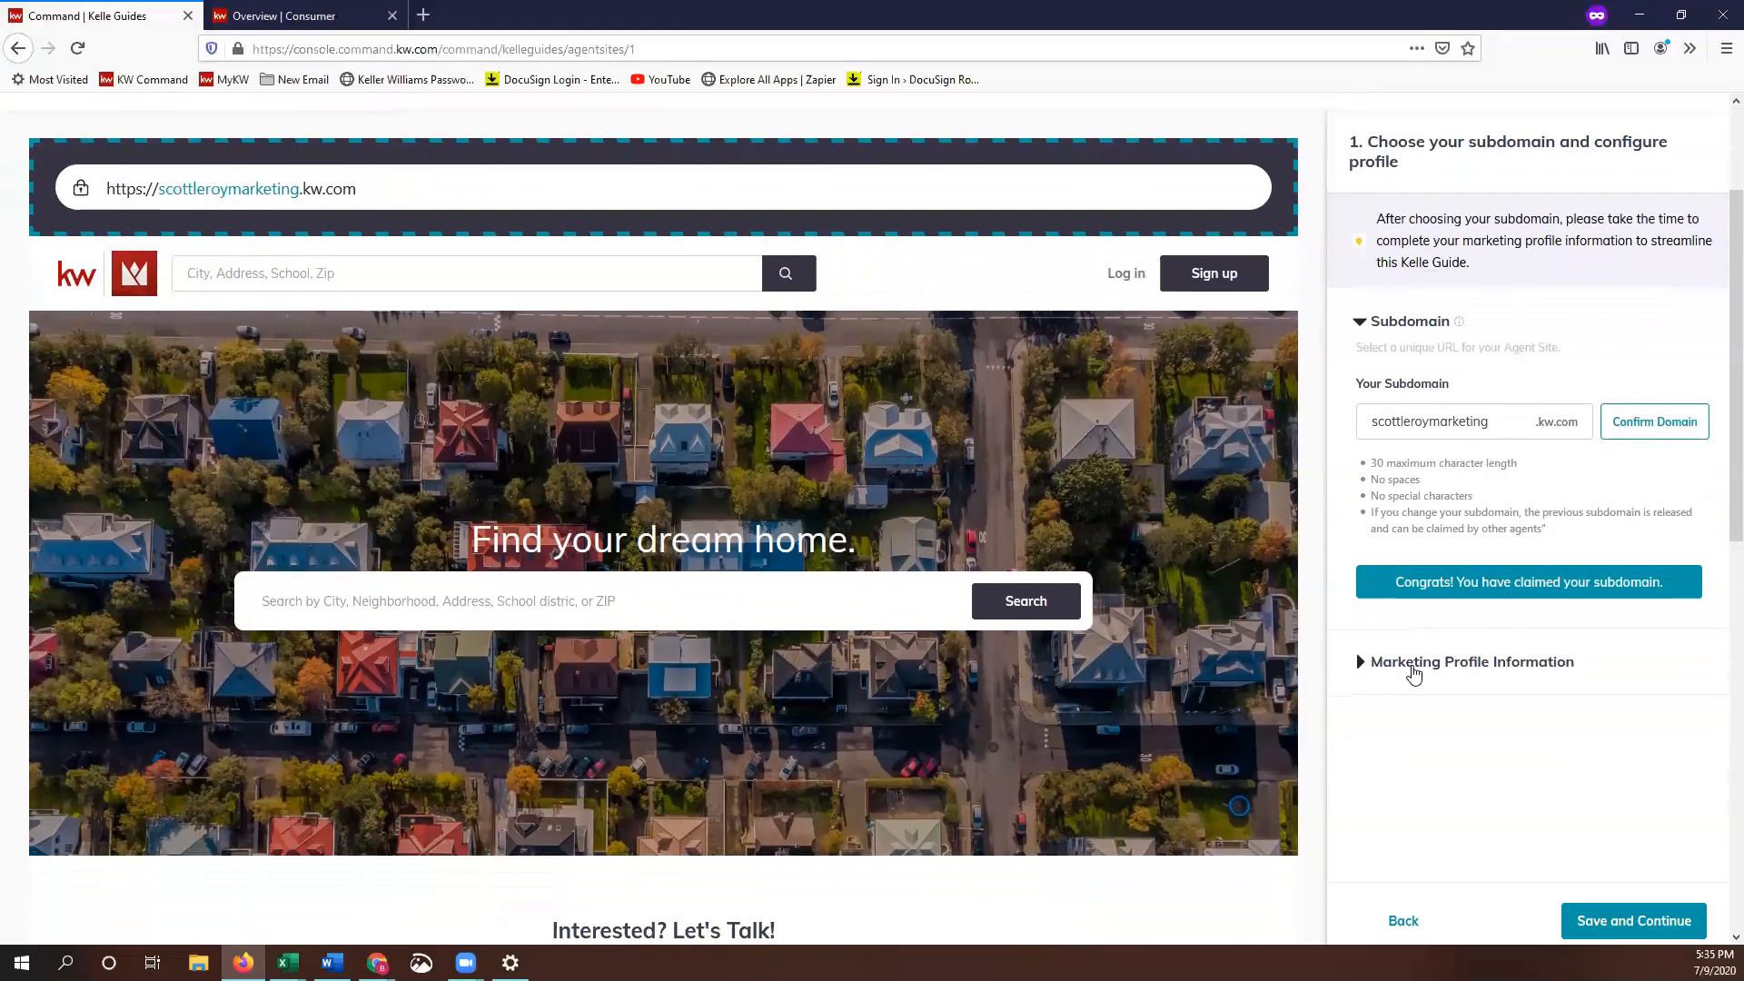
{"action": "left_click", "coordinate": [1410, 671]}
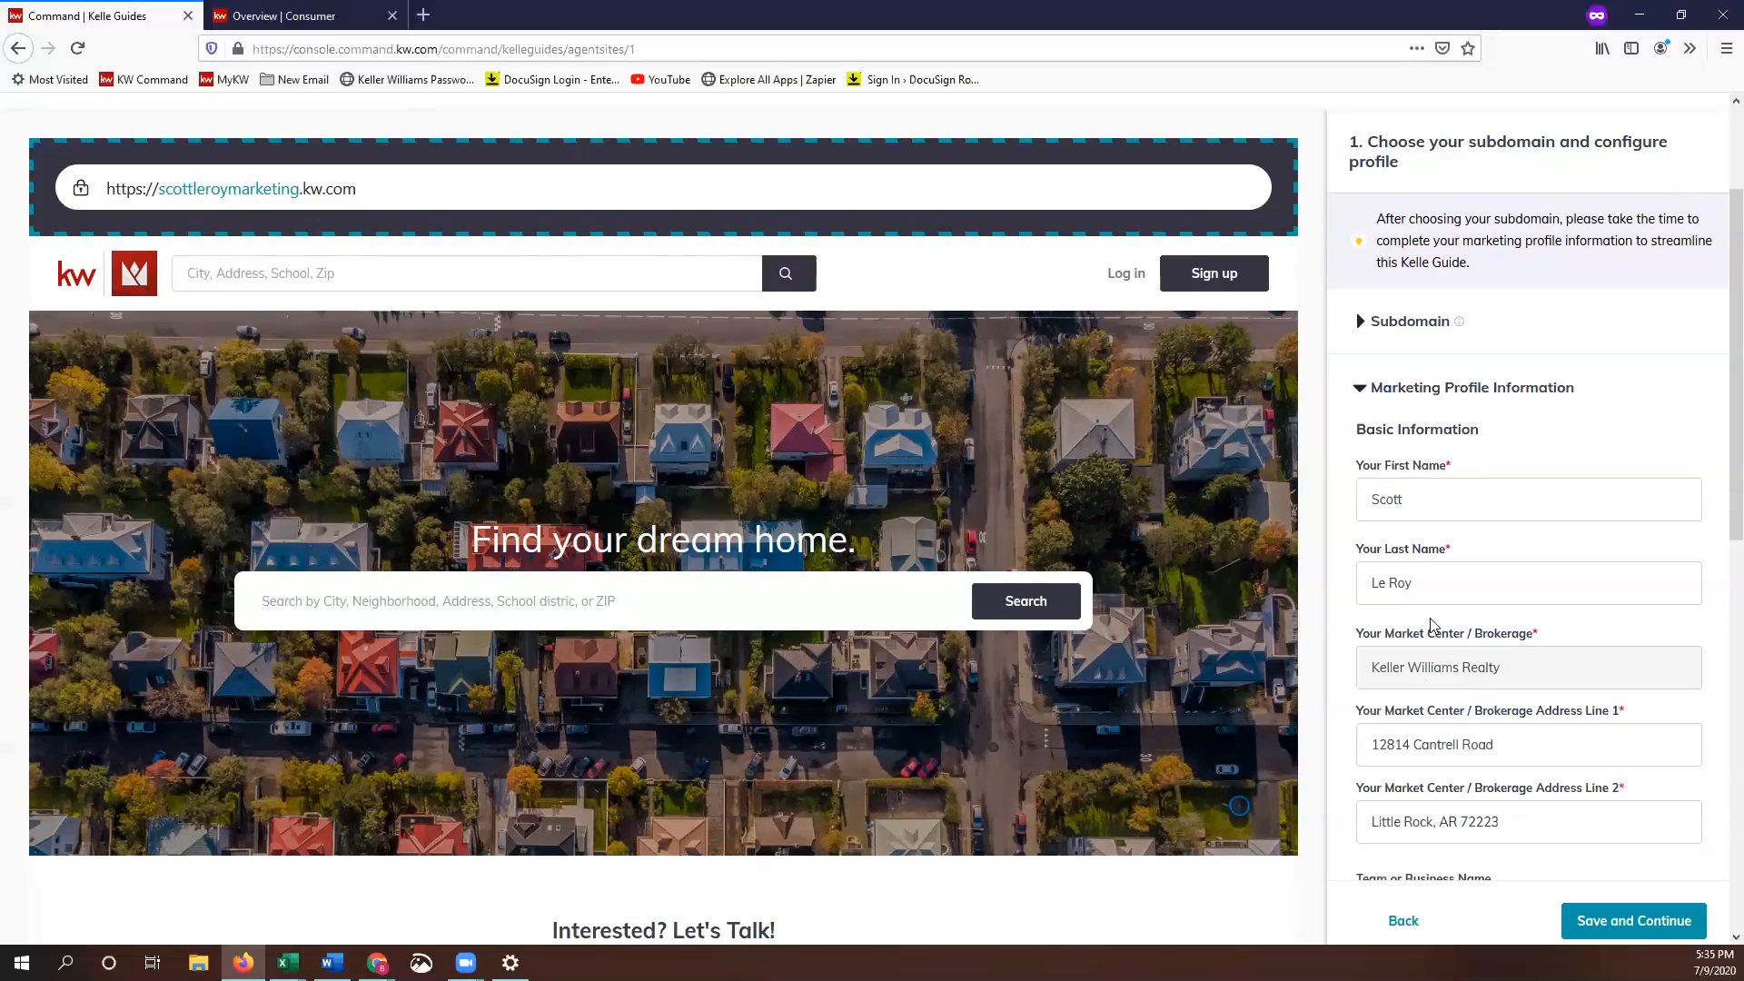
{"action": "scroll", "coordinate": [1432, 625], "scroll_direction": "down", "scroll_amount": 2}
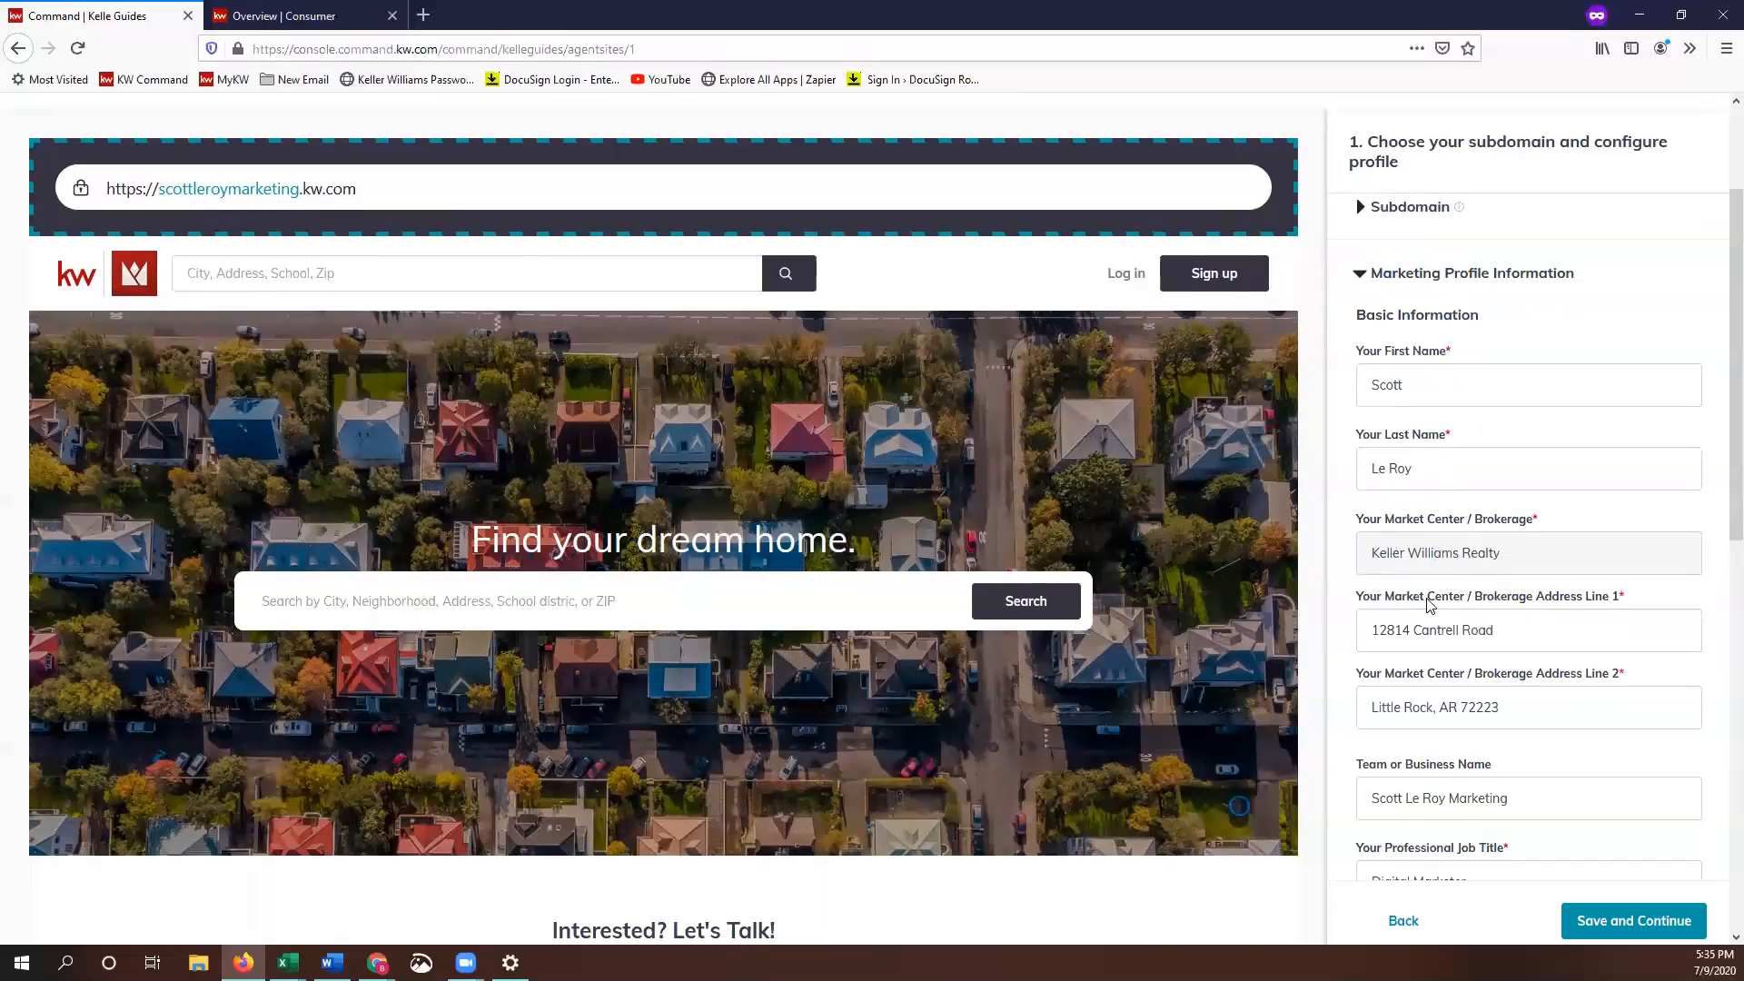
{"action": "scroll", "coordinate": [1429, 604], "scroll_direction": "down", "scroll_amount": 2}
{"action": "scroll", "coordinate": [1437, 643], "scroll_direction": "down", "scroll_amount": 2}
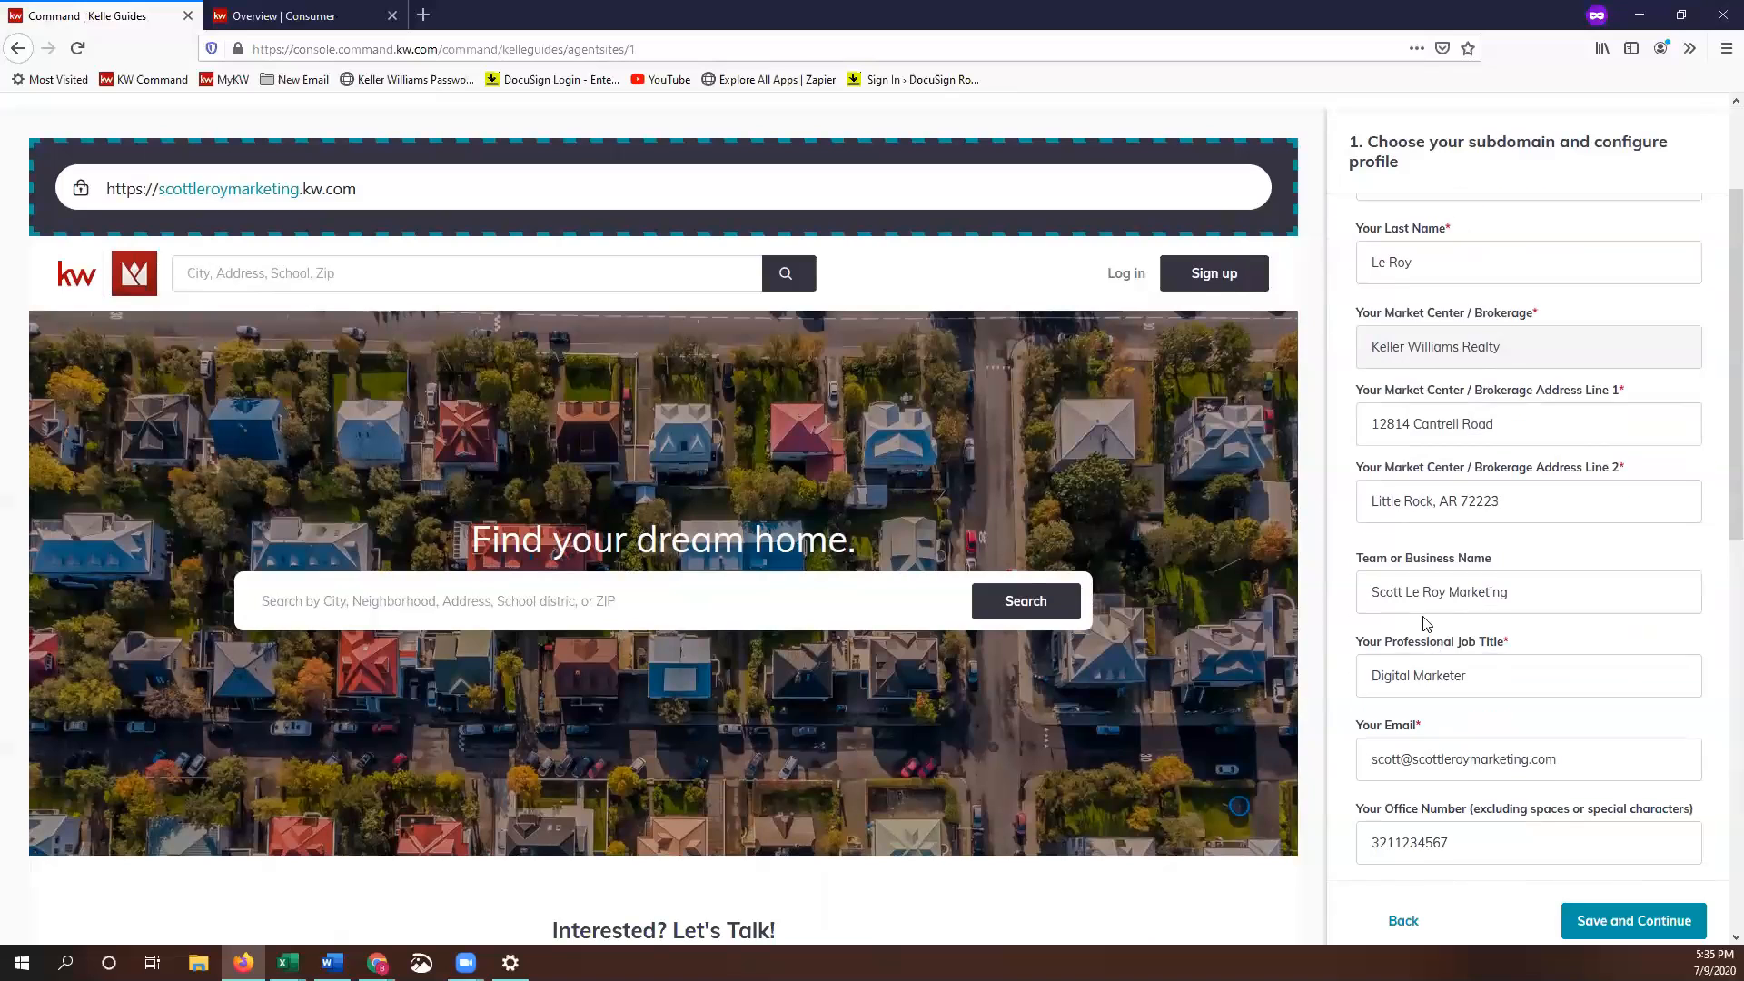
Copy the agent site address from the preview, open it in a new browser tab and check the team name in the header
{"action": "left_click_drag", "start_coordinate": [411, 198], "coordinate": [121, 188]}
{"action": "double_click", "coordinate": [275, 189]}
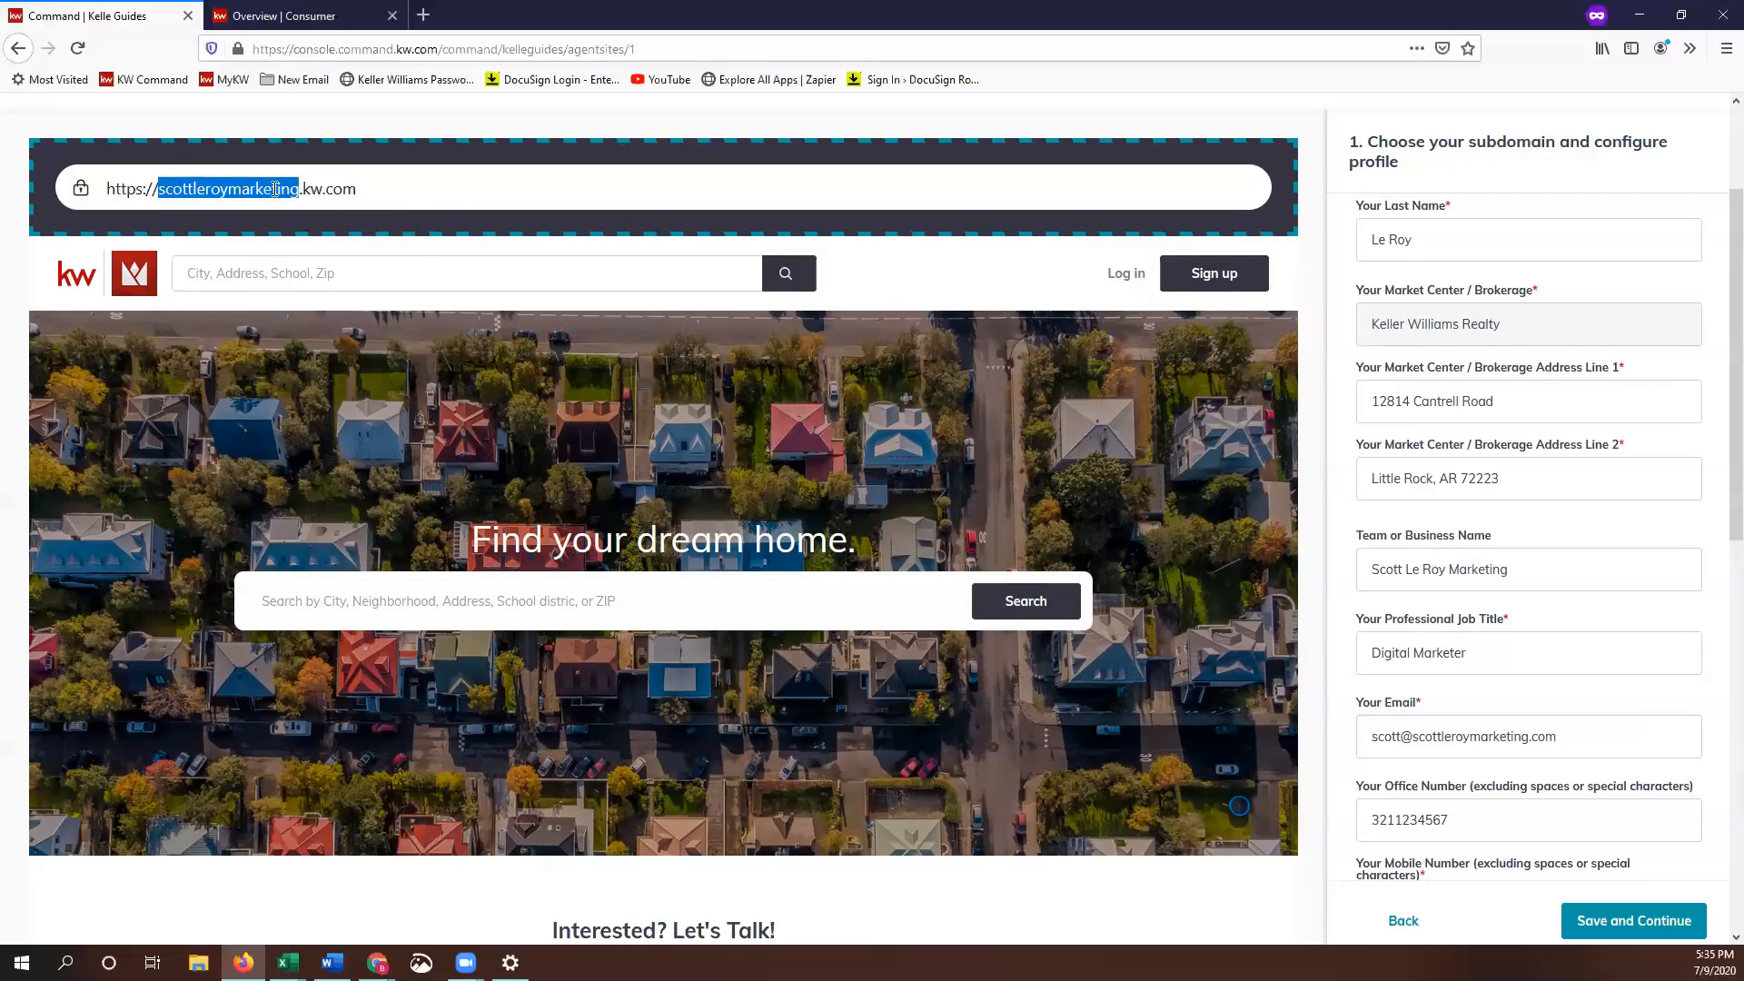
{"action": "triple_click", "coordinate": [109, 188]}
{"action": "key", "text": "ctrl+c"}
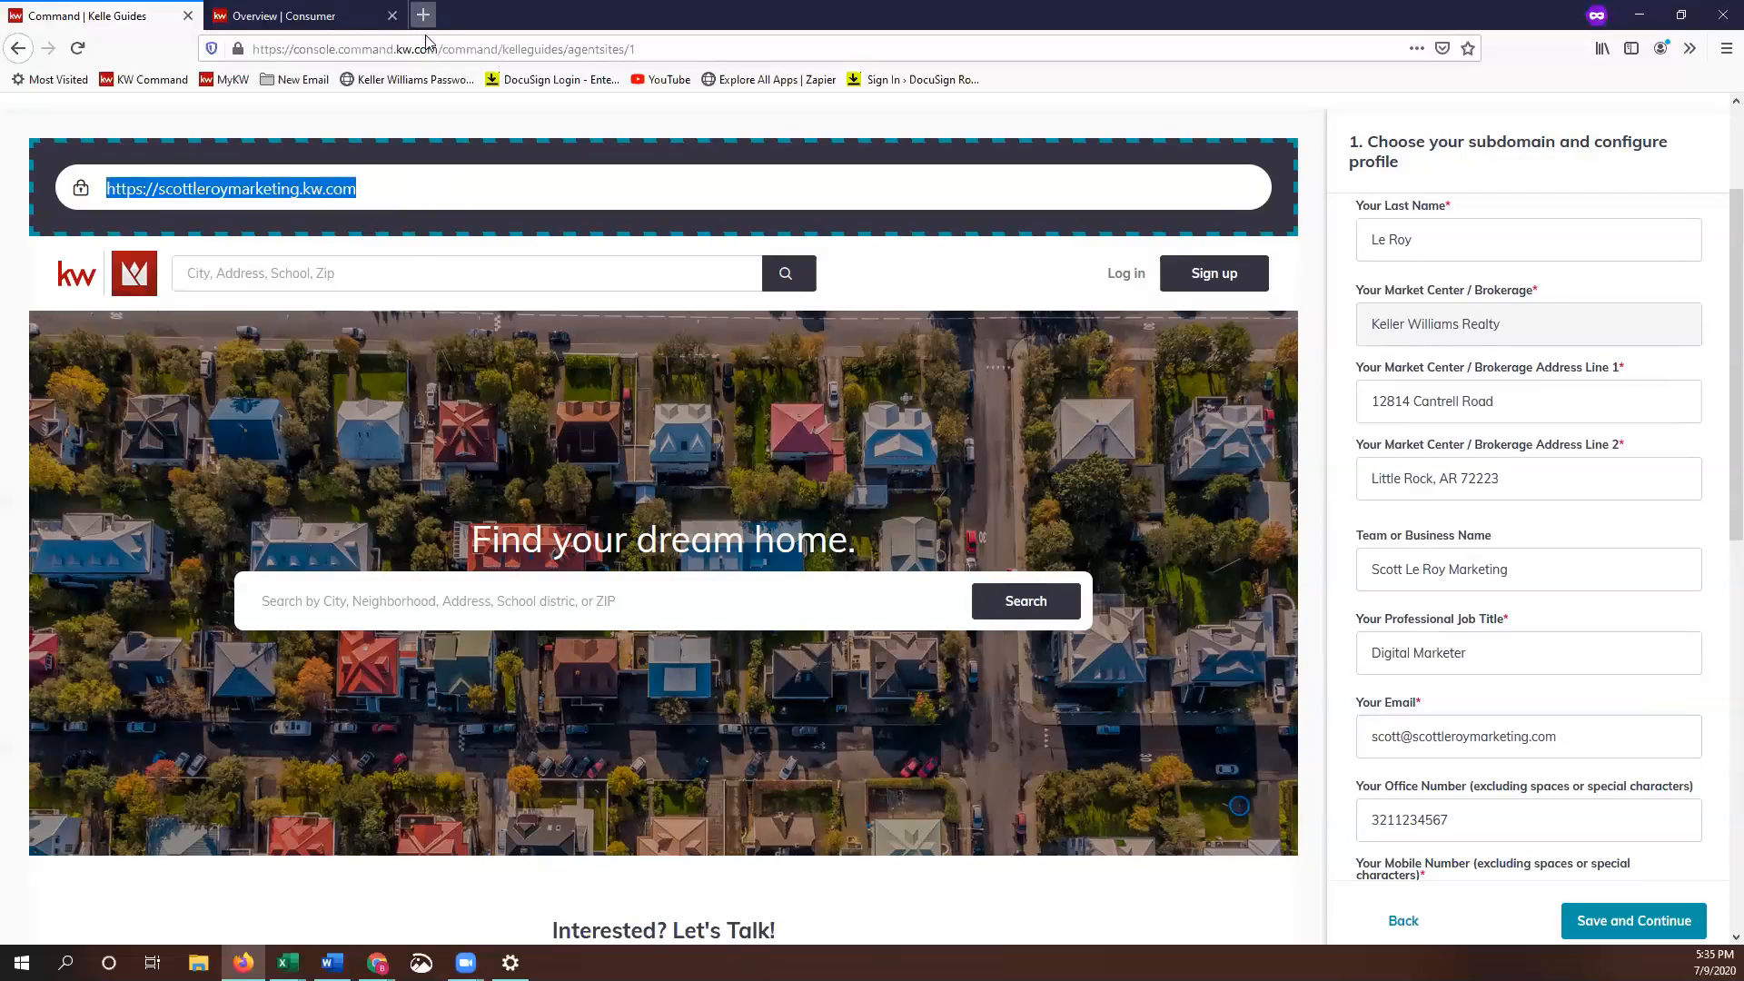
{"action": "left_click", "coordinate": [423, 16]}
{"action": "key", "text": "ctrl+v"}
{"action": "type", "text": "3"}
{"action": "key", "text": "BackSpace"}
{"action": "key", "text": "Return"}
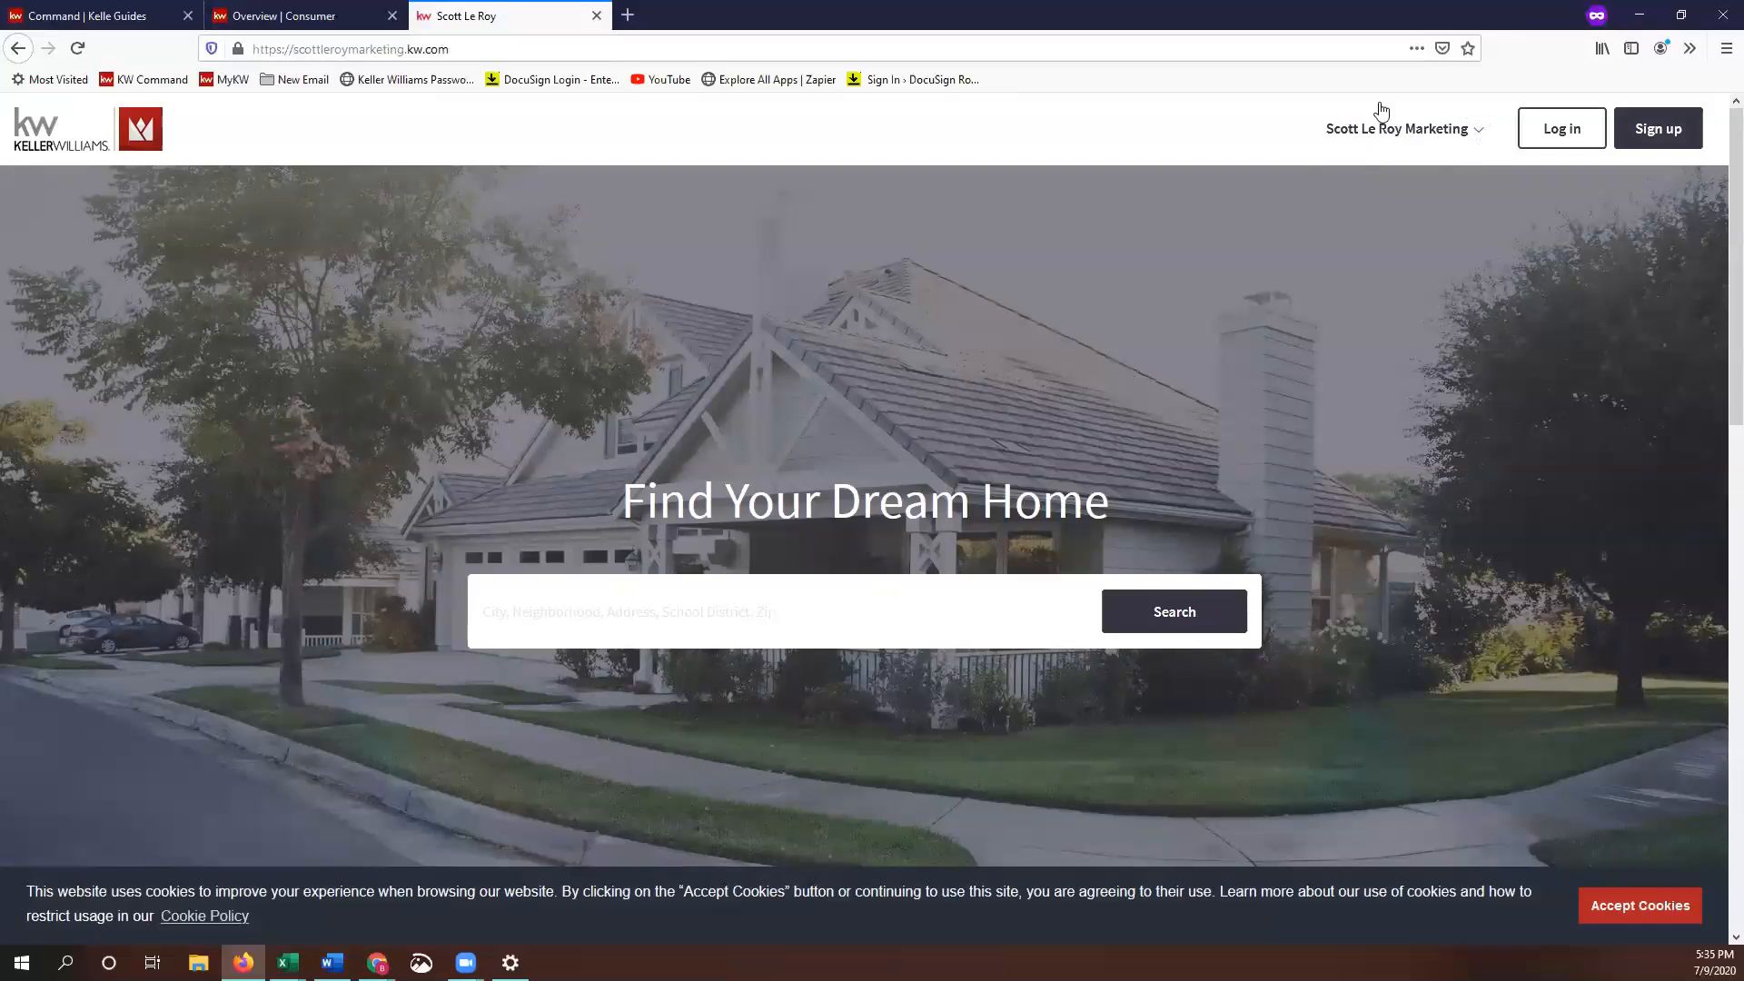
{"action": "left_click", "coordinate": [1382, 129]}
Return to the guide and review the remaining profile fields: contact details, biography, license numbers, compliance footer, footer links and legal footer images
{"action": "key", "text": "ctrl+Tab"}
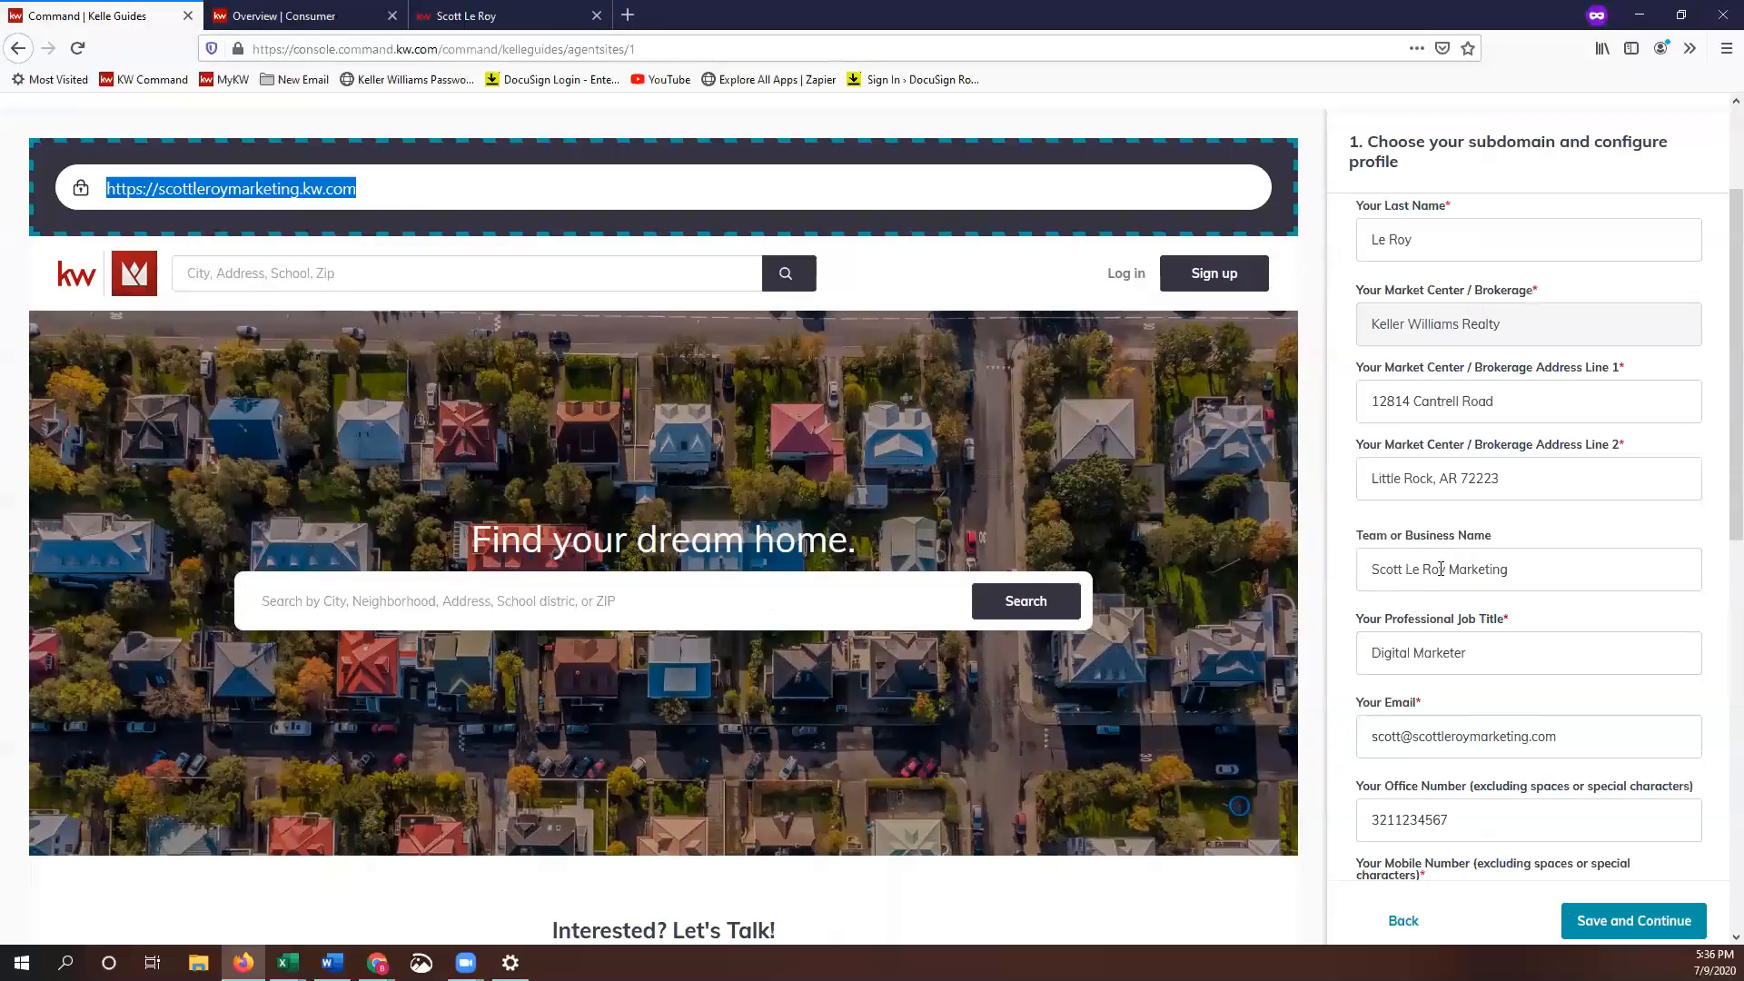
{"action": "scroll", "coordinate": [1431, 549], "scroll_direction": "down", "scroll_amount": 2}
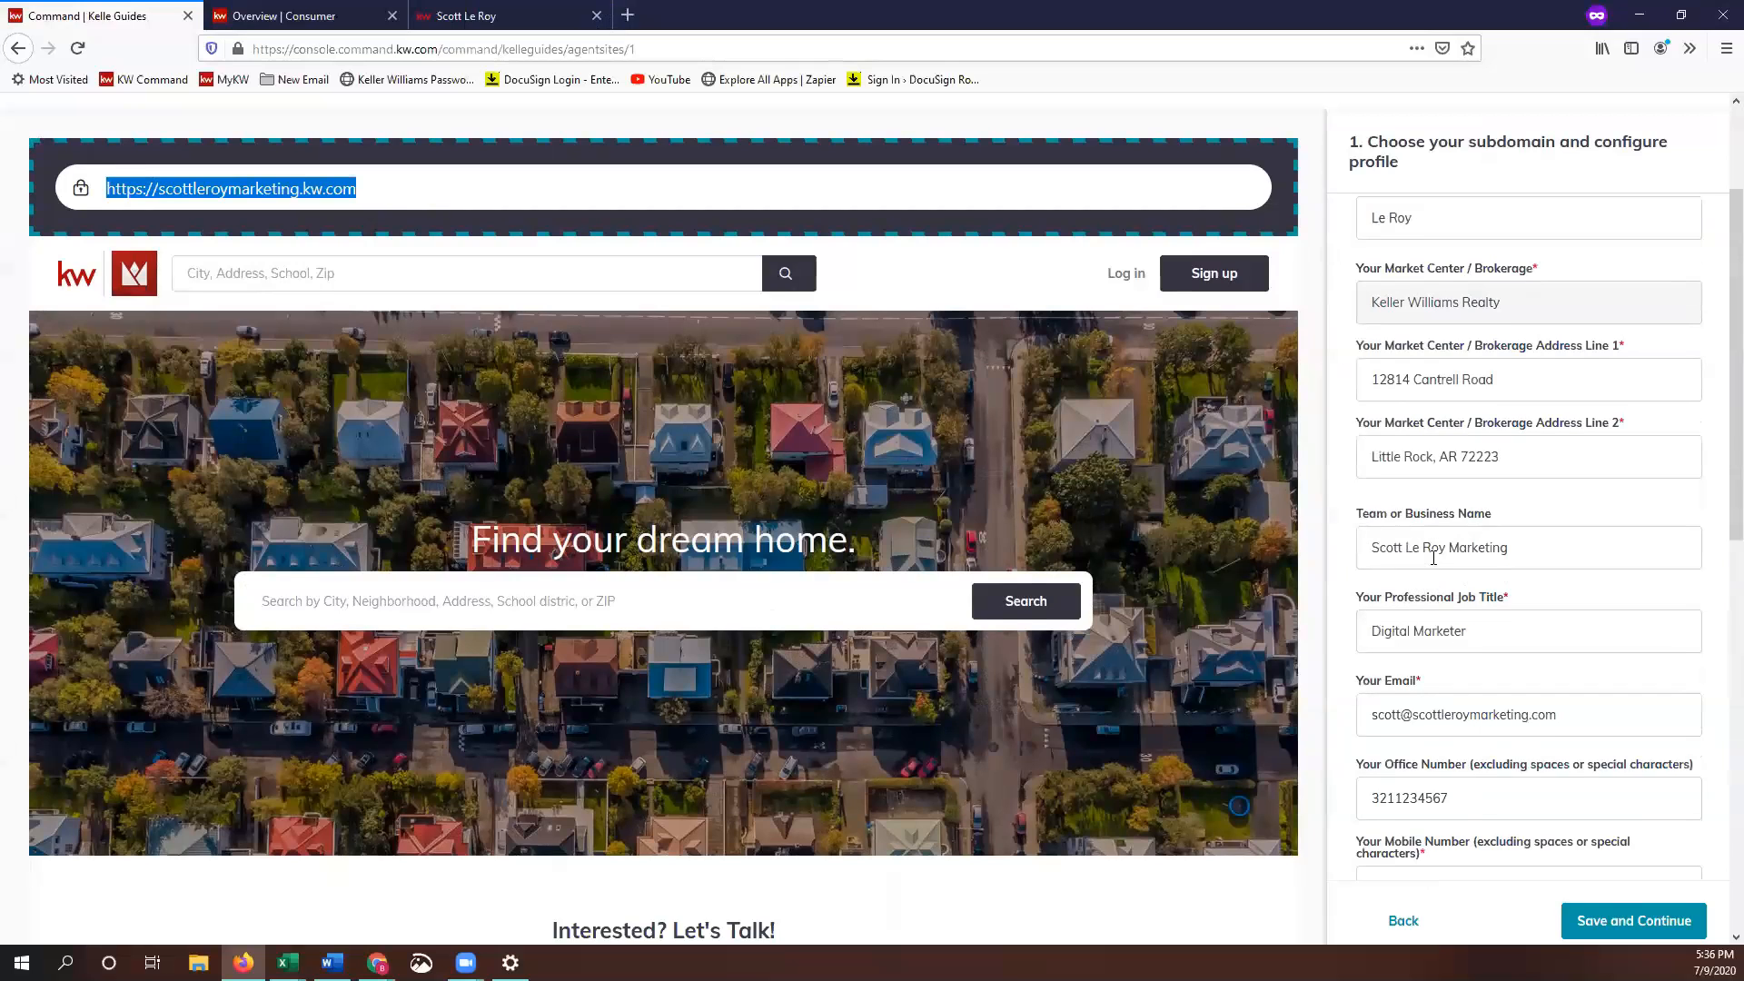
{"action": "scroll", "coordinate": [1360, 541], "scroll_direction": "down", "scroll_amount": 3}
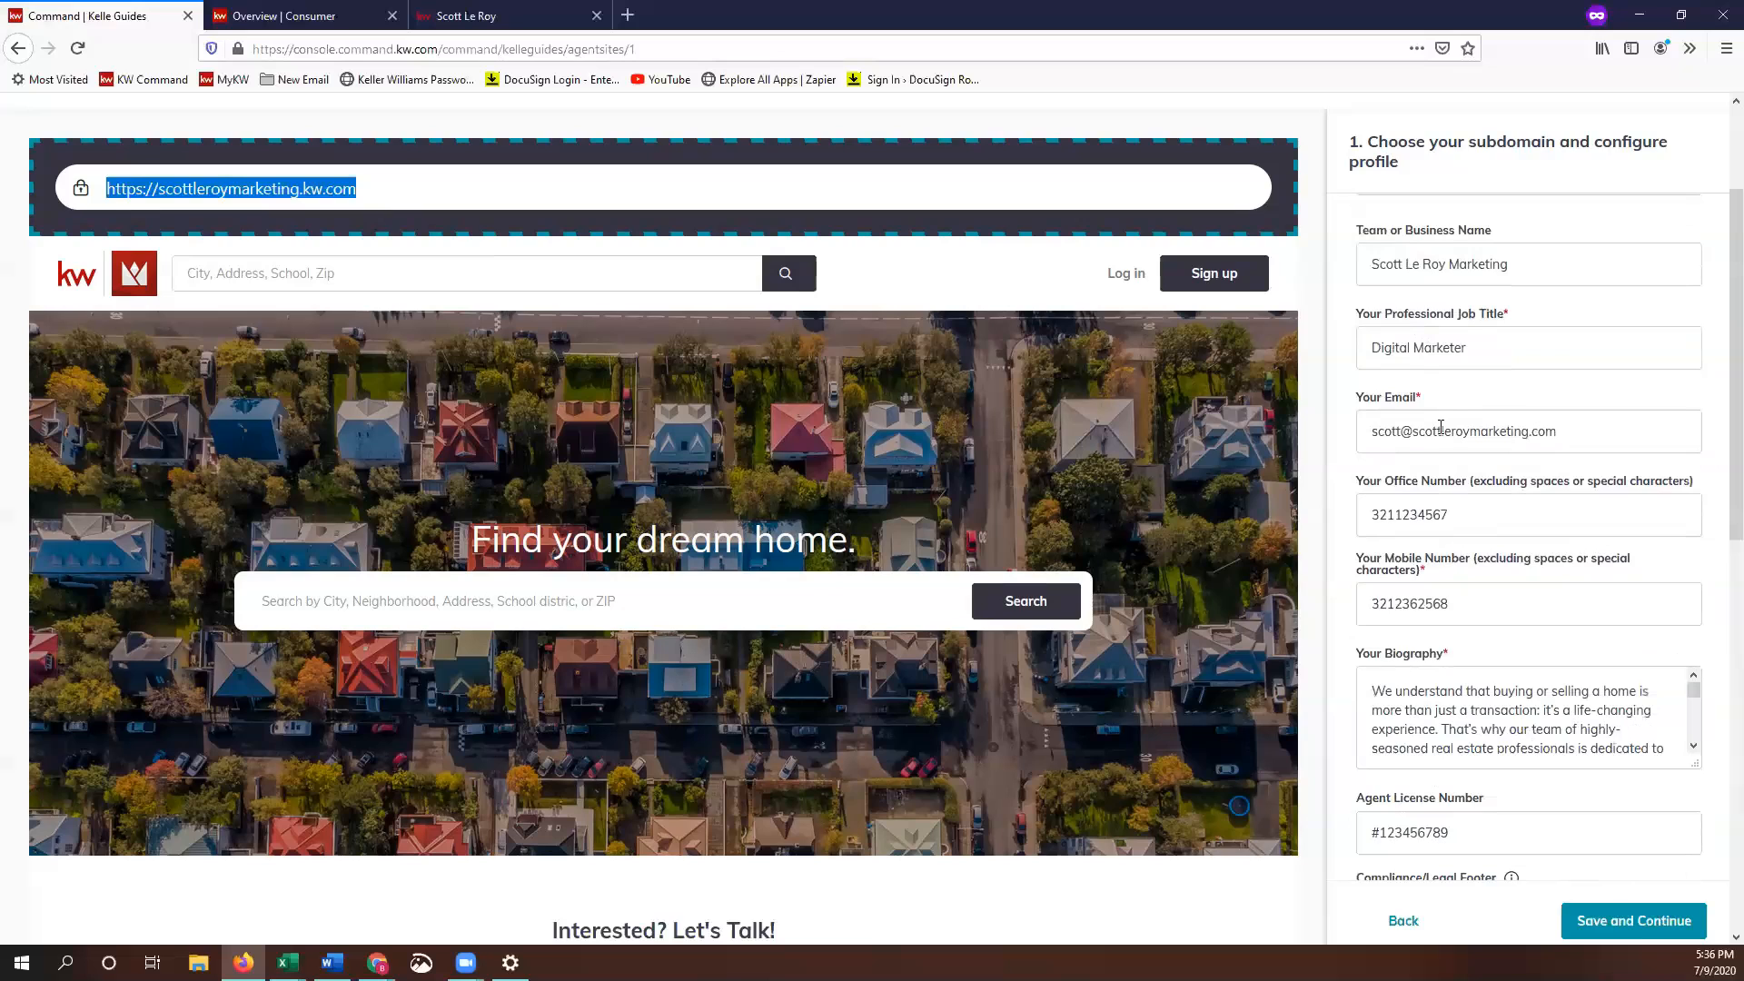
{"action": "scroll", "coordinate": [1433, 427], "scroll_direction": "down", "scroll_amount": 2}
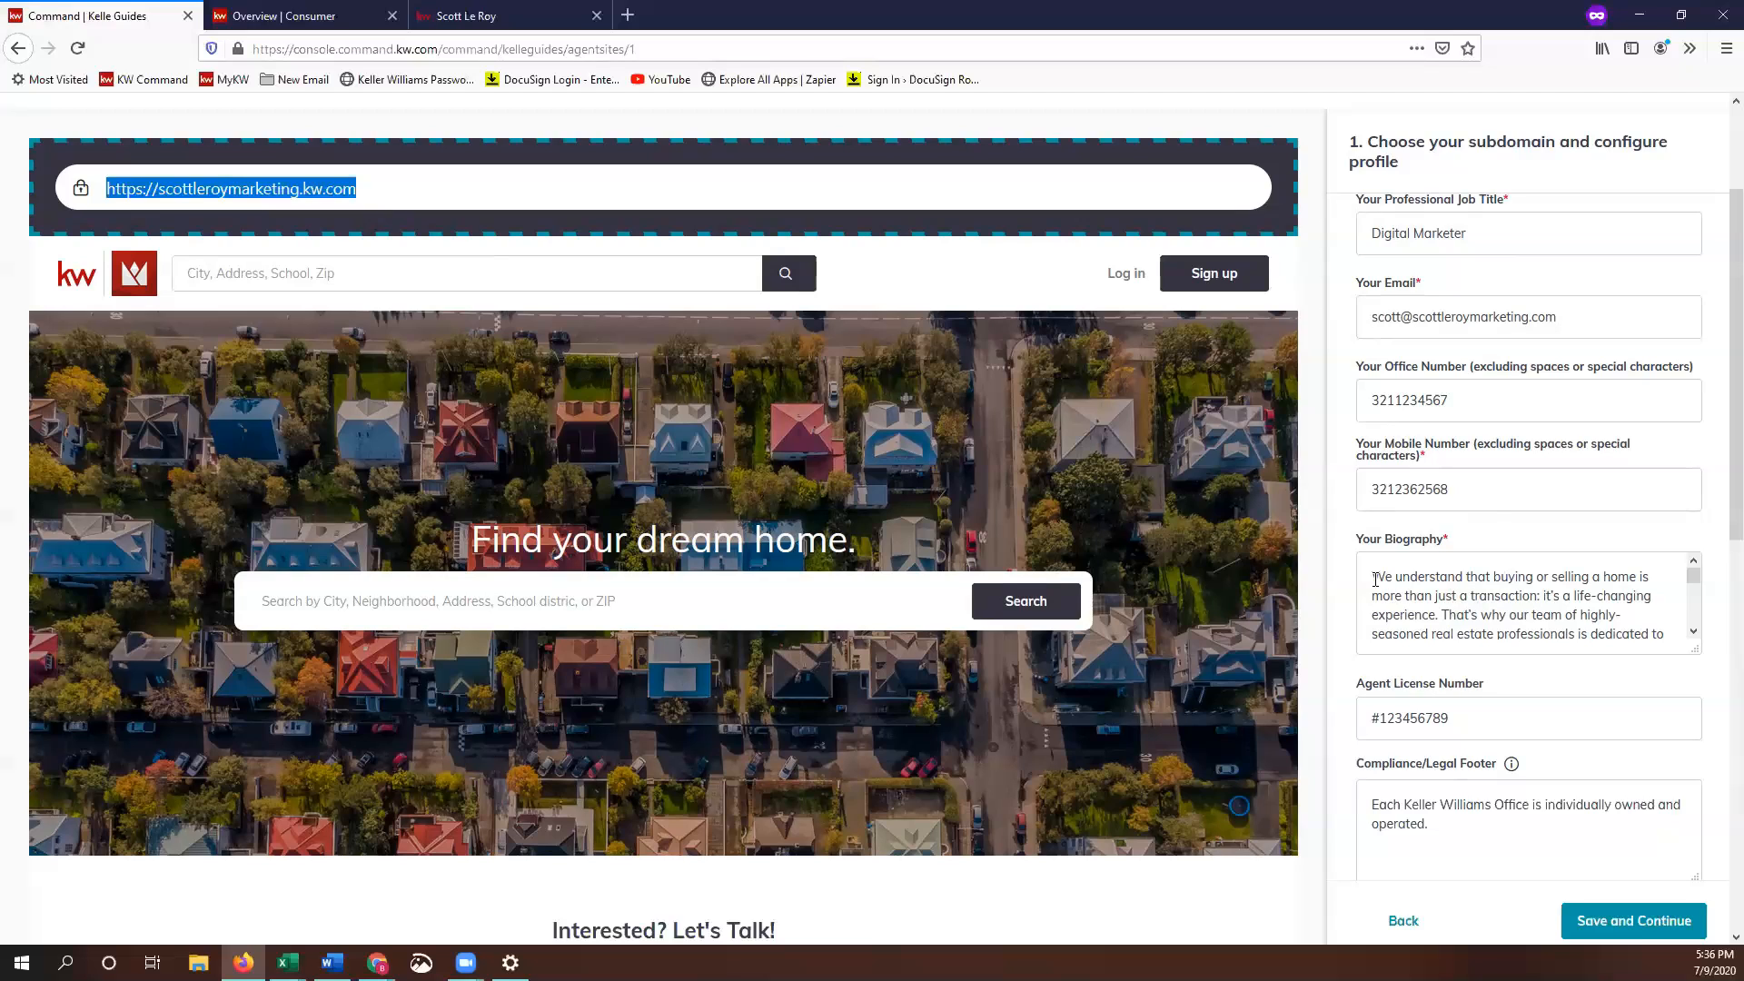
{"action": "scroll", "coordinate": [1379, 577], "scroll_direction": "down", "scroll_amount": 3}
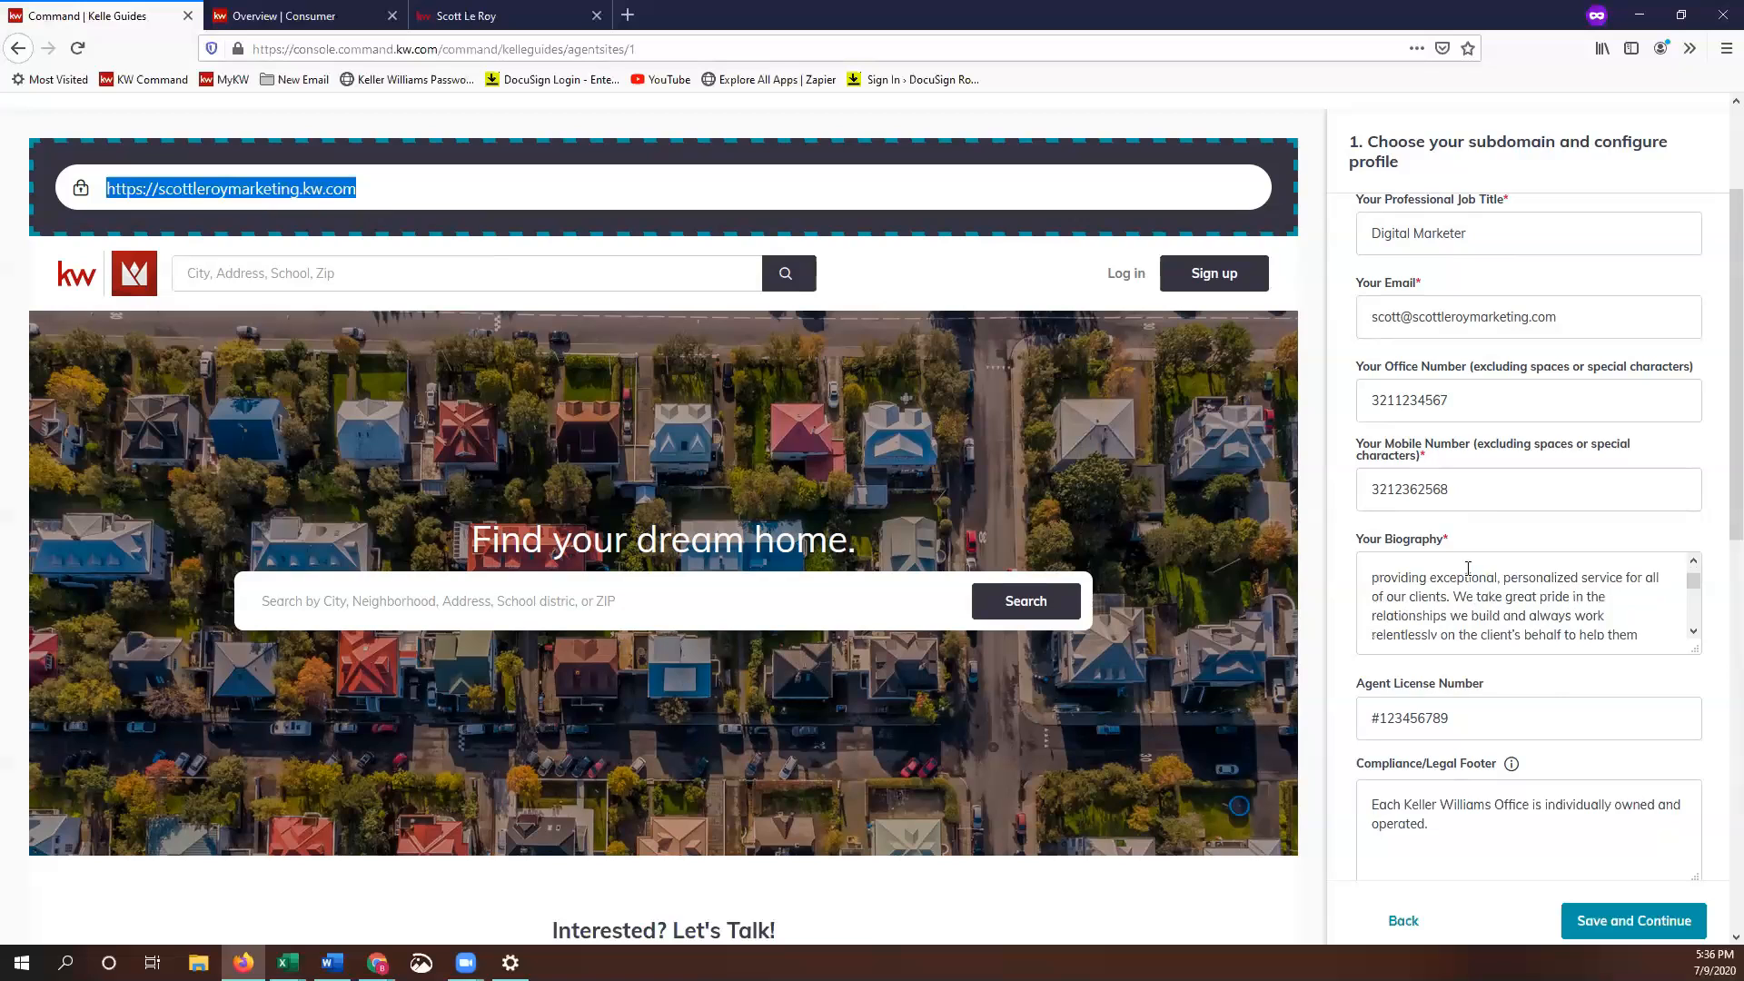
{"action": "scroll", "coordinate": [1542, 674], "scroll_direction": "down", "scroll_amount": 2}
{"action": "scroll", "coordinate": [1542, 645], "scroll_direction": "down", "scroll_amount": 3}
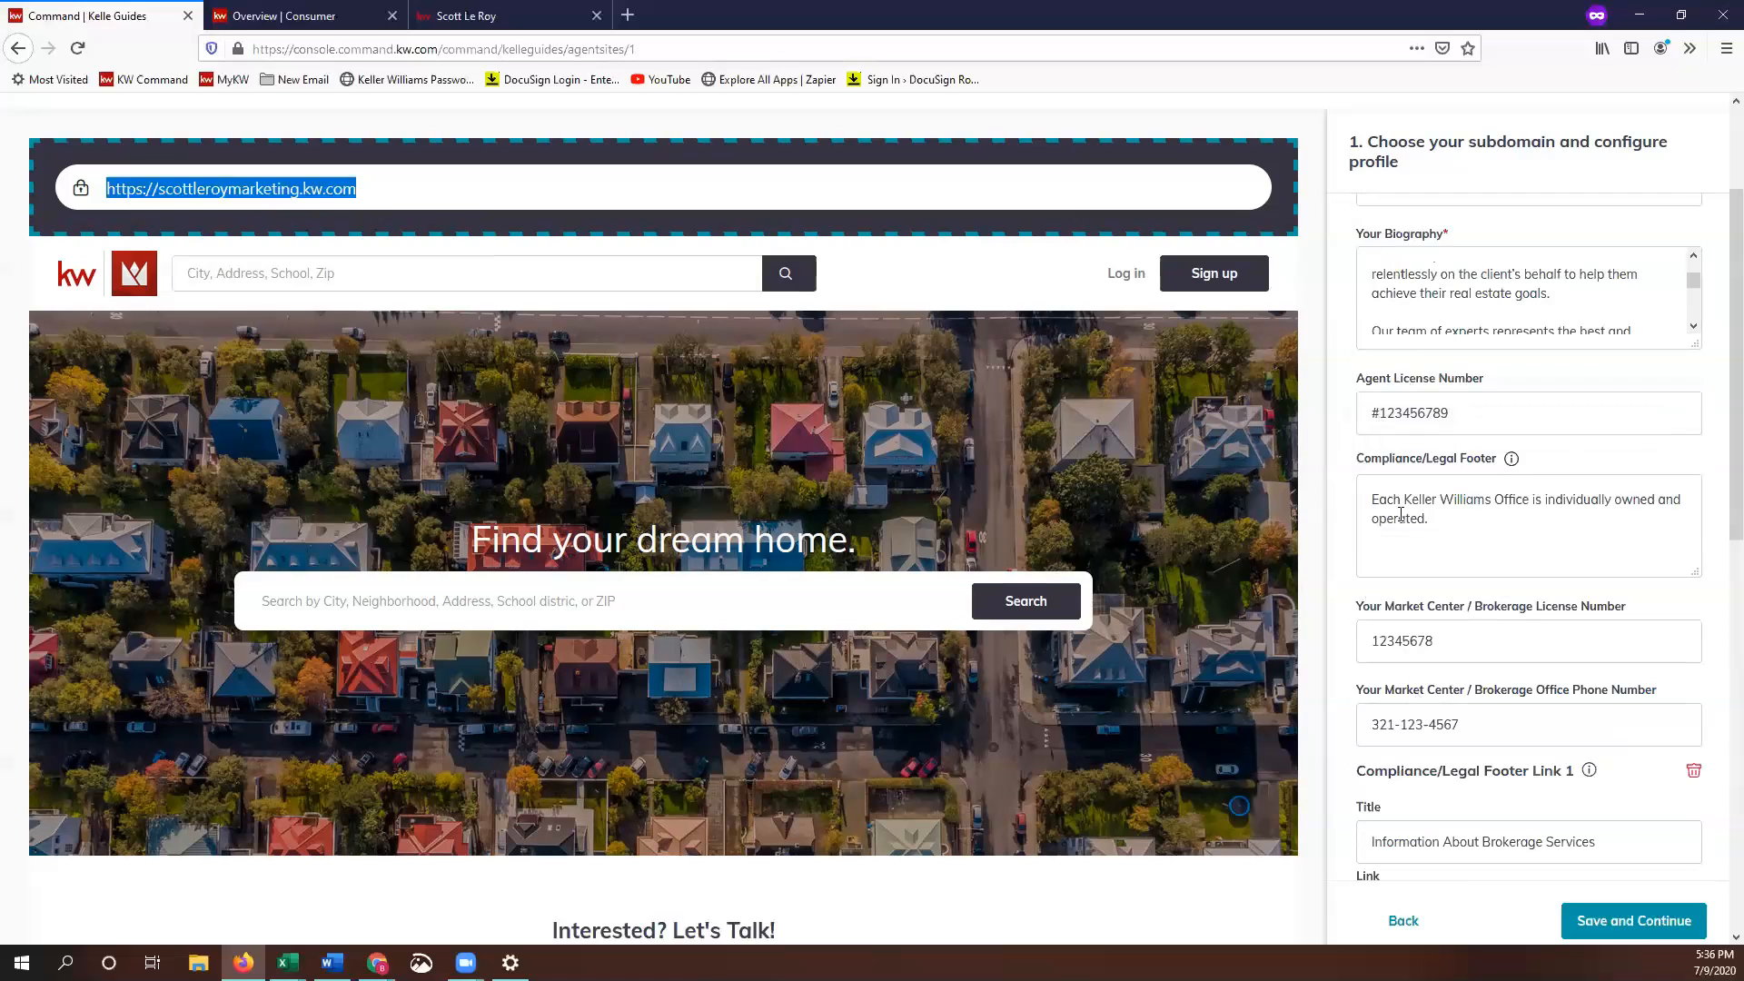
{"action": "scroll", "coordinate": [1408, 524], "scroll_direction": "down", "scroll_amount": 2}
{"action": "scroll", "coordinate": [1425, 563], "scroll_direction": "down", "scroll_amount": 1}
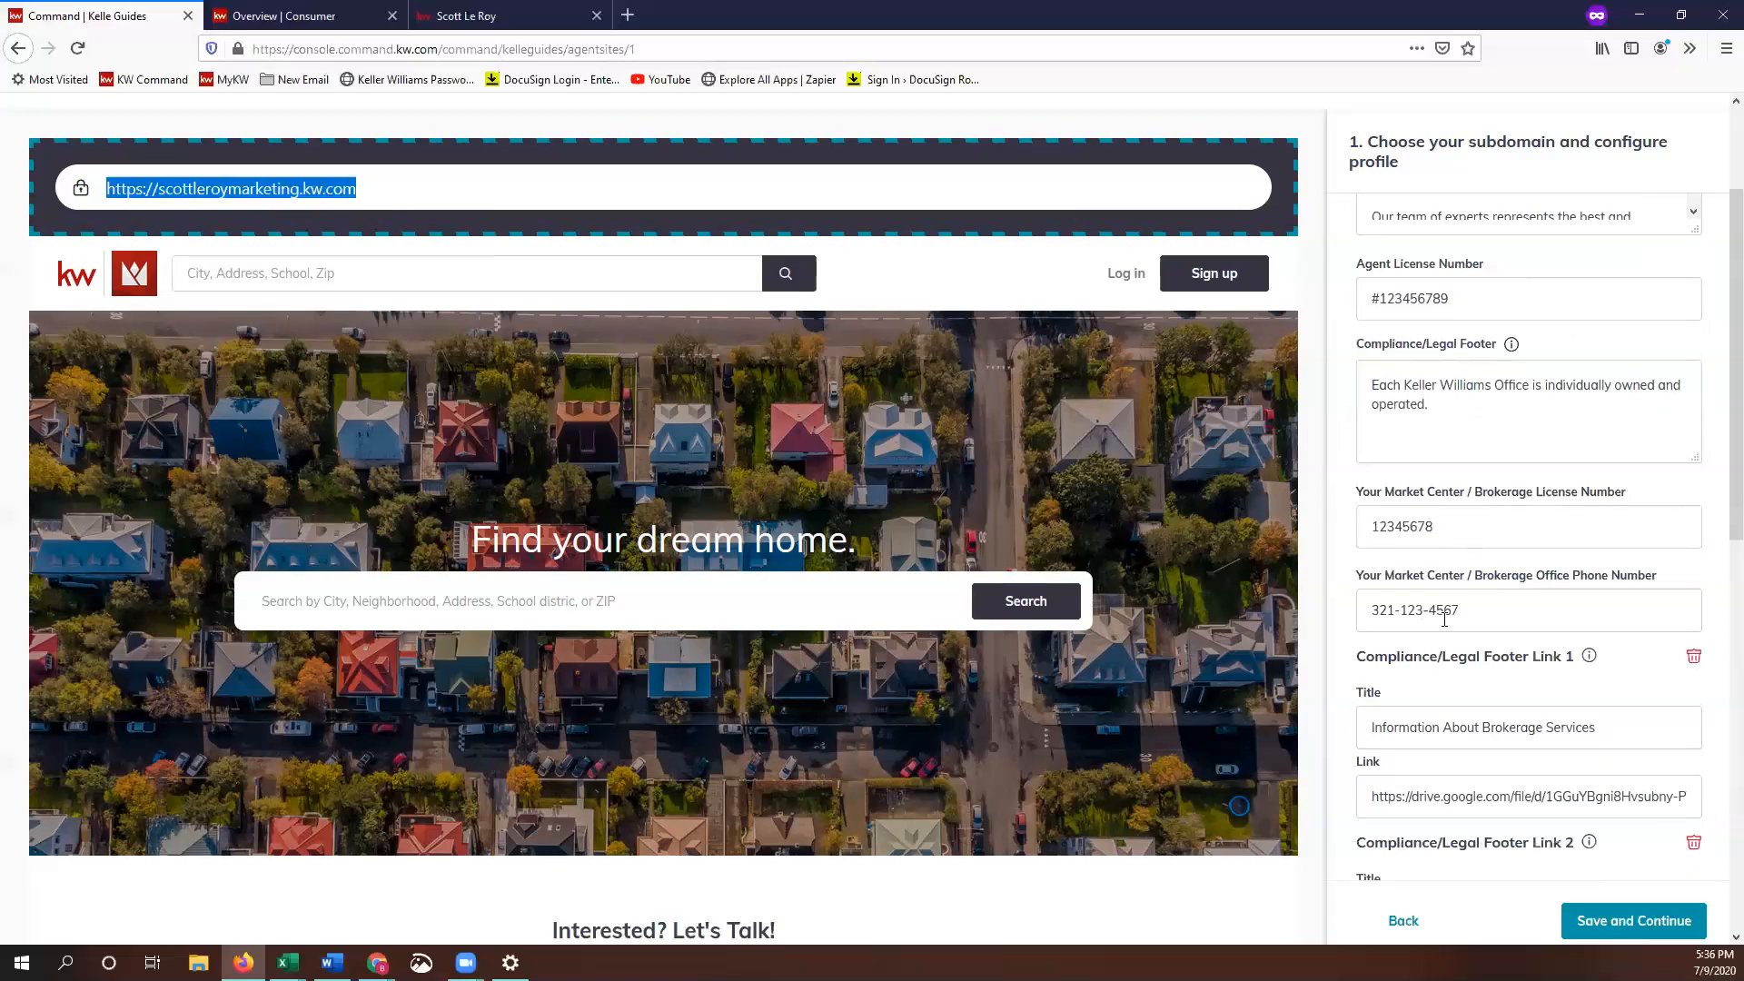
{"action": "scroll", "coordinate": [1415, 556], "scroll_direction": "down", "scroll_amount": 2}
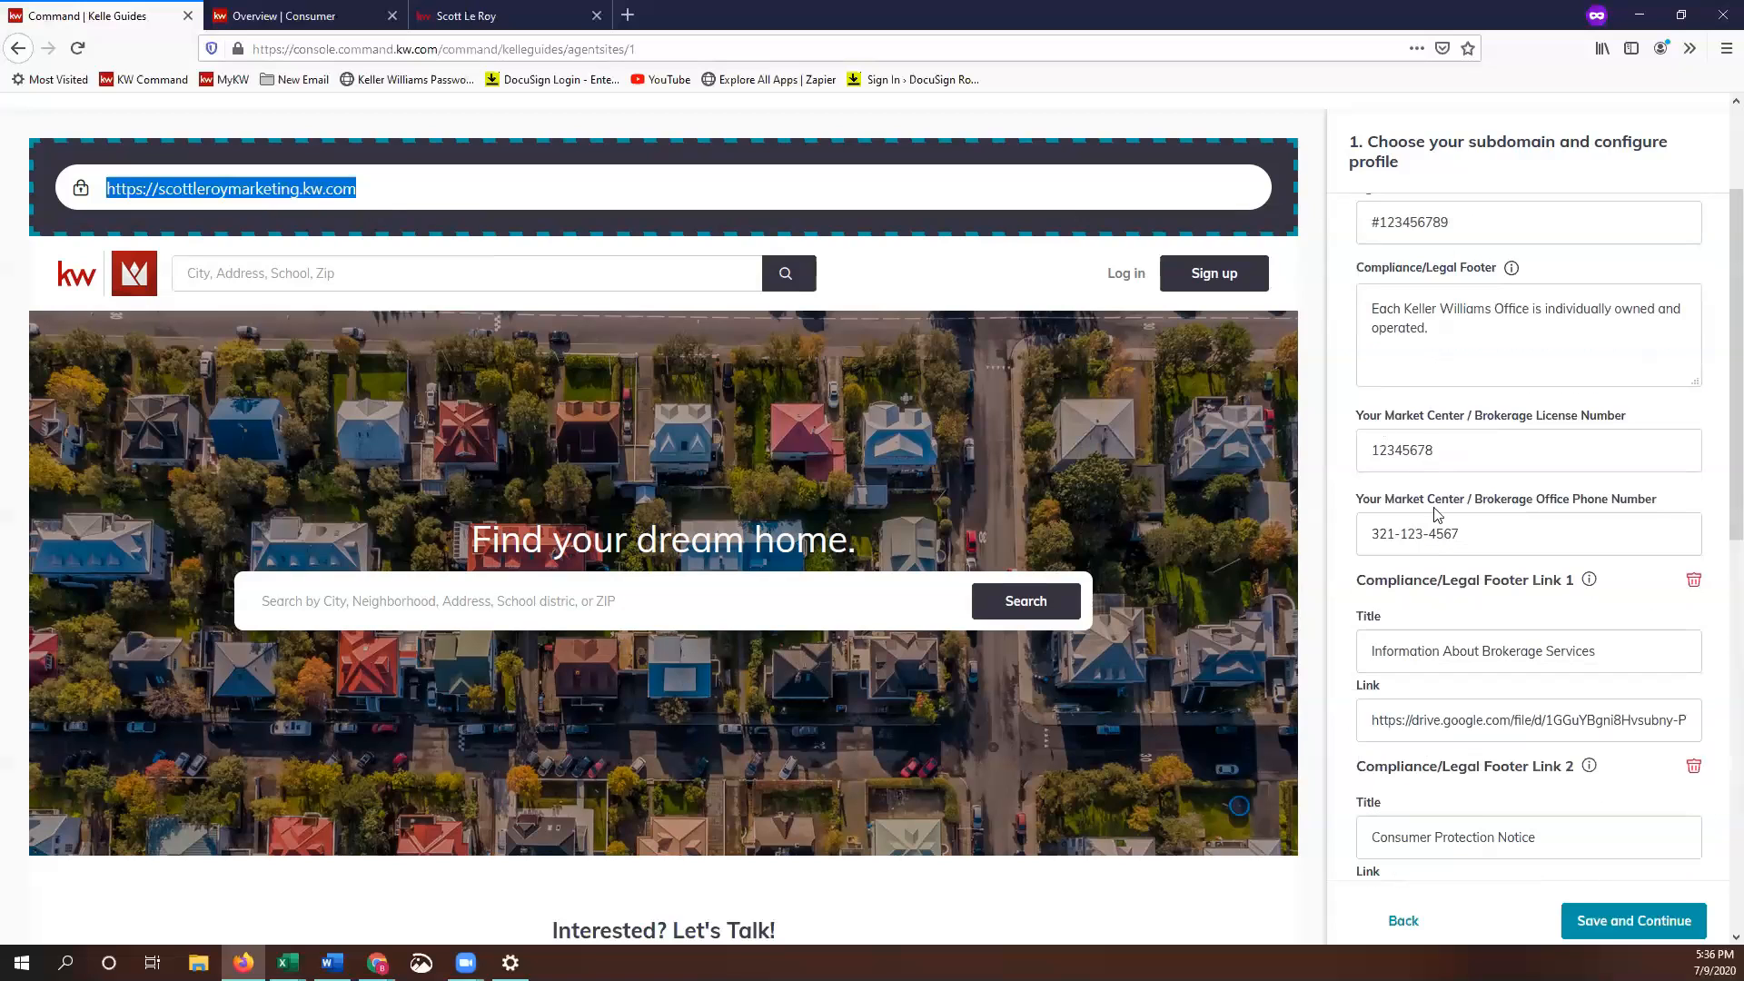
{"action": "scroll", "coordinate": [1431, 527], "scroll_direction": "down", "scroll_amount": 1}
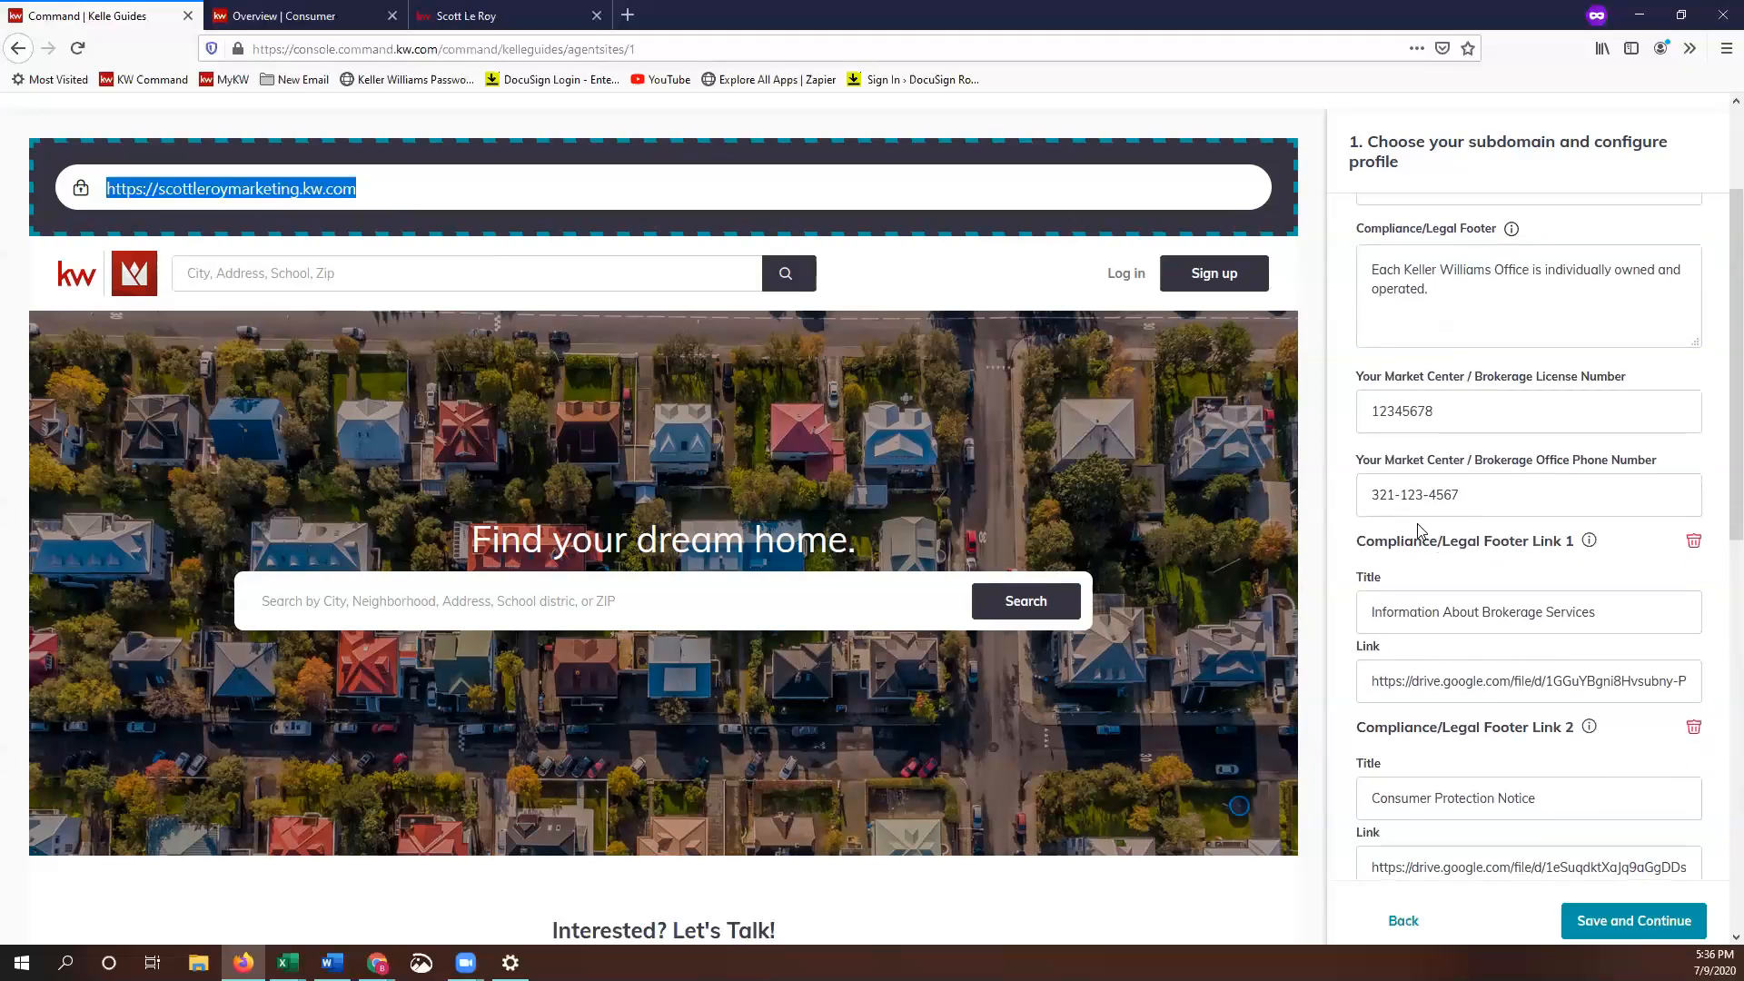
{"action": "scroll", "coordinate": [1421, 535], "scroll_direction": "down", "scroll_amount": 3}
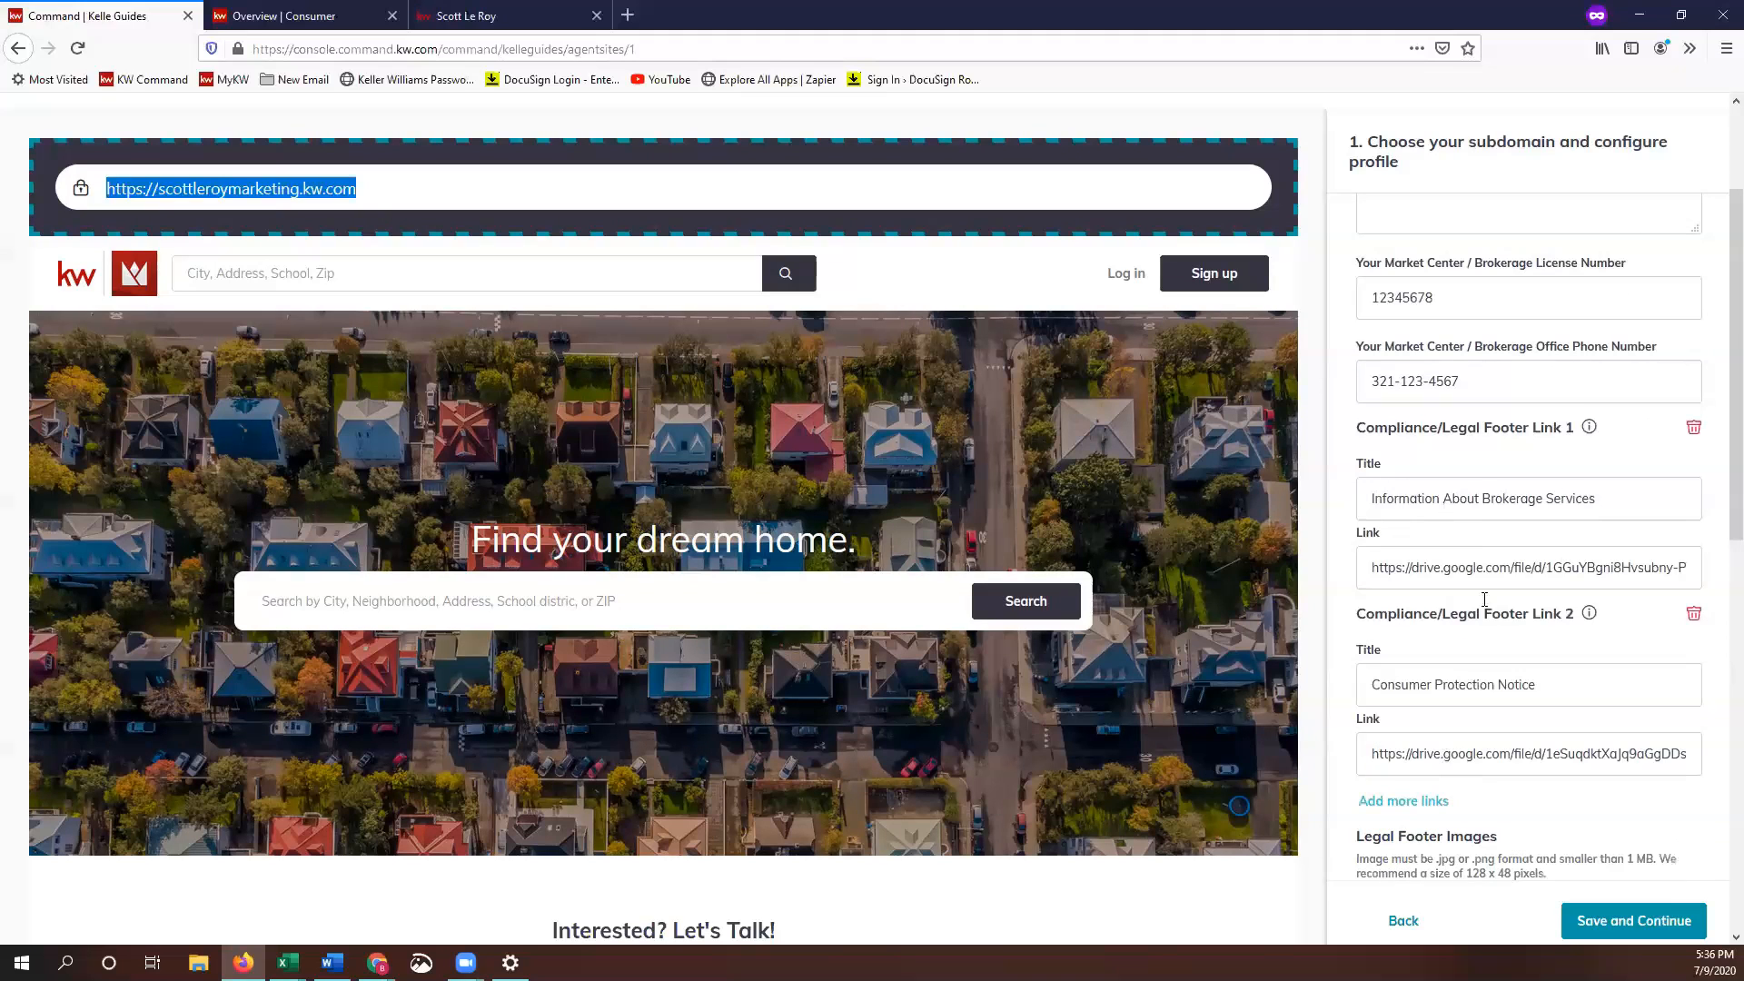
{"action": "scroll", "coordinate": [1440, 770], "scroll_direction": "down", "scroll_amount": 6}
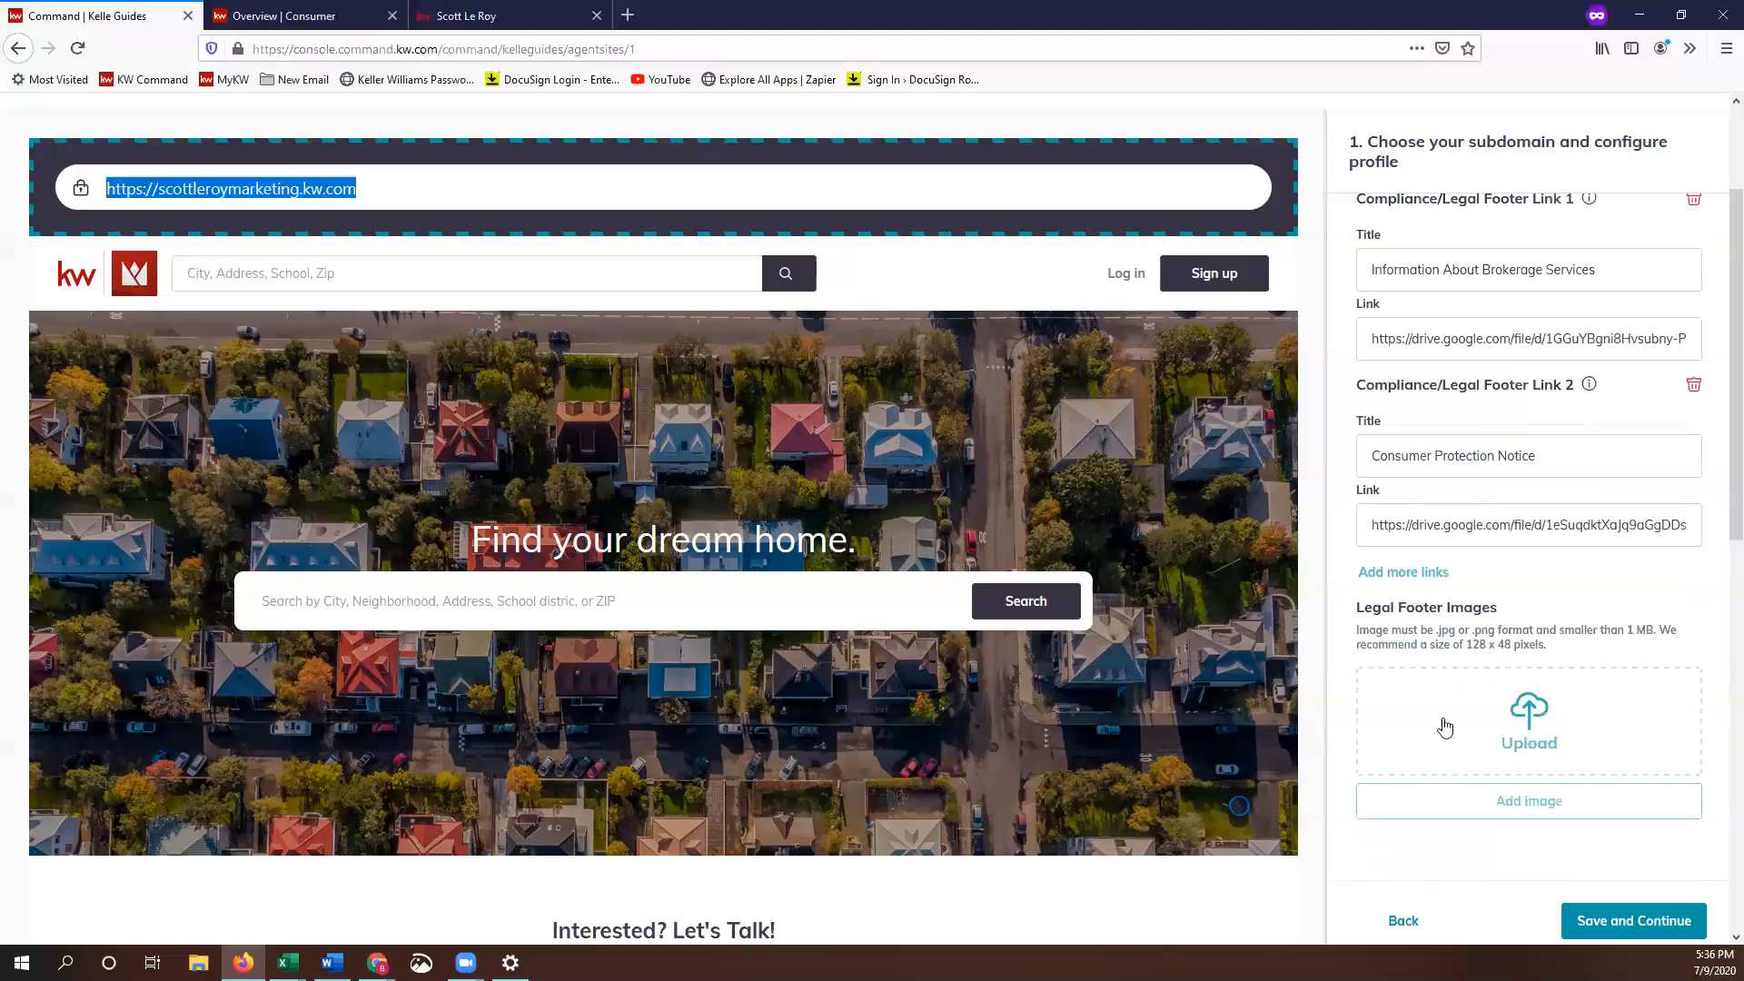
{"action": "scroll", "coordinate": [1507, 699], "scroll_direction": "down", "scroll_amount": 6}
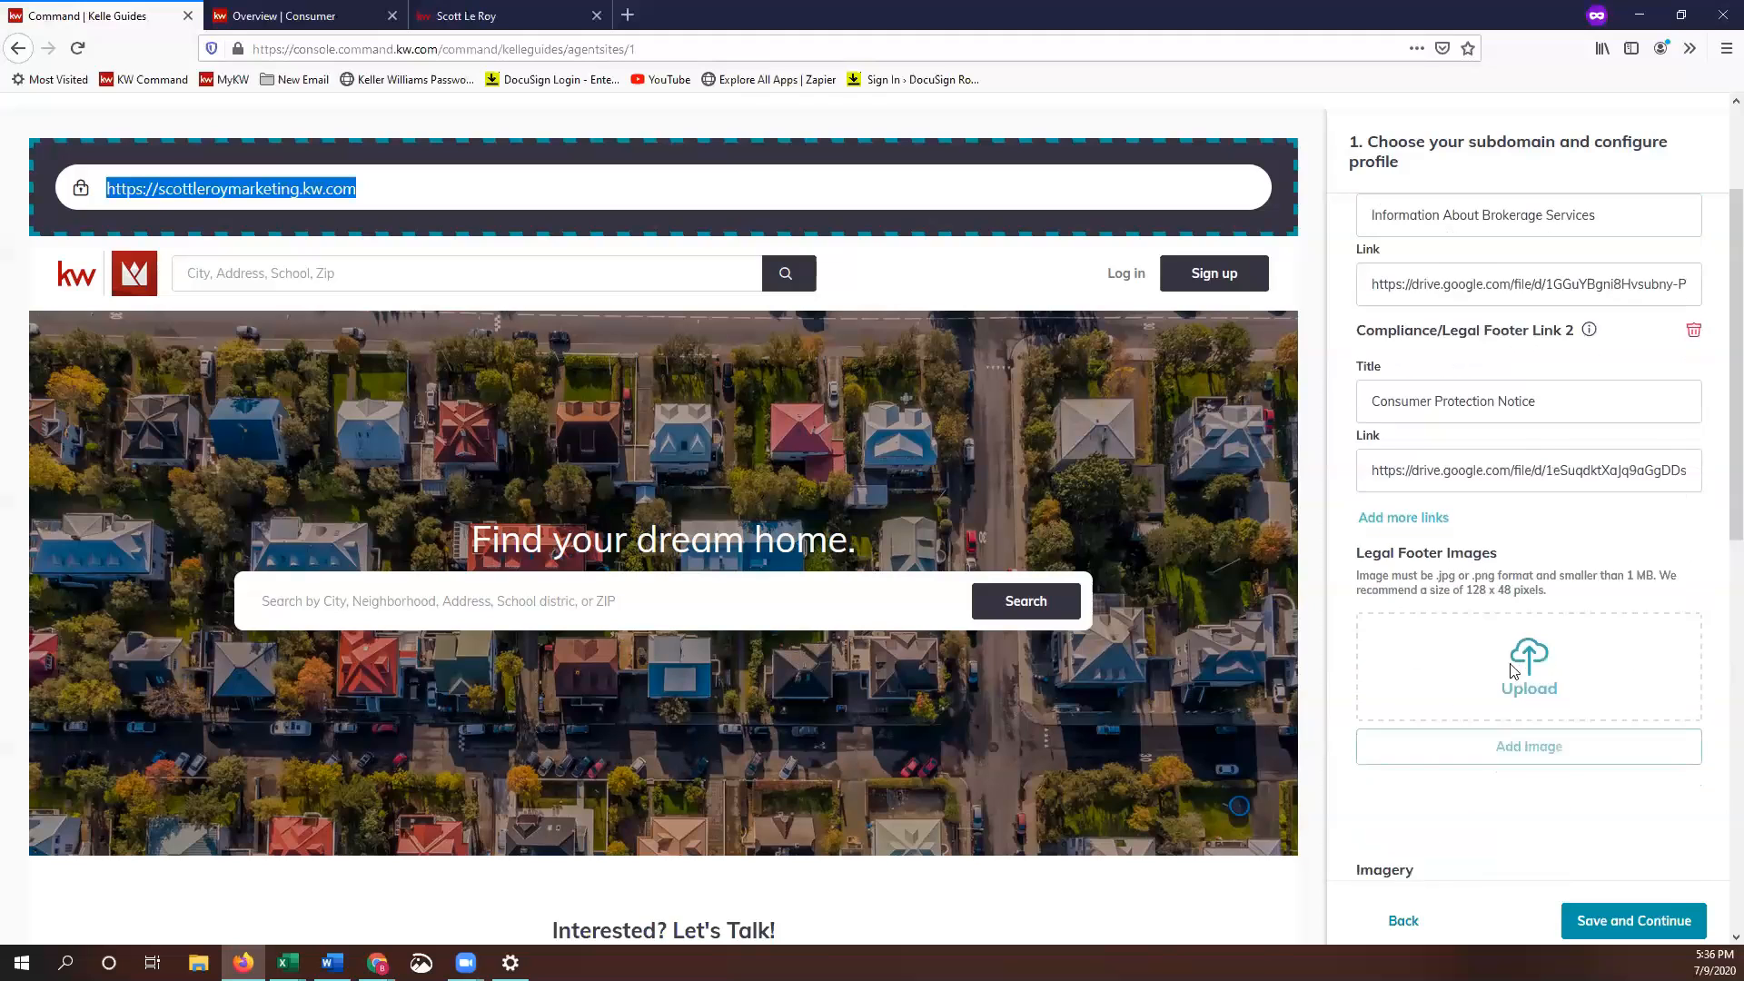
Review the Imagery section's profile picture, brokerage logo and Team/Header Logo
{"action": "scroll", "coordinate": [1543, 651], "scroll_direction": "down", "scroll_amount": 10}
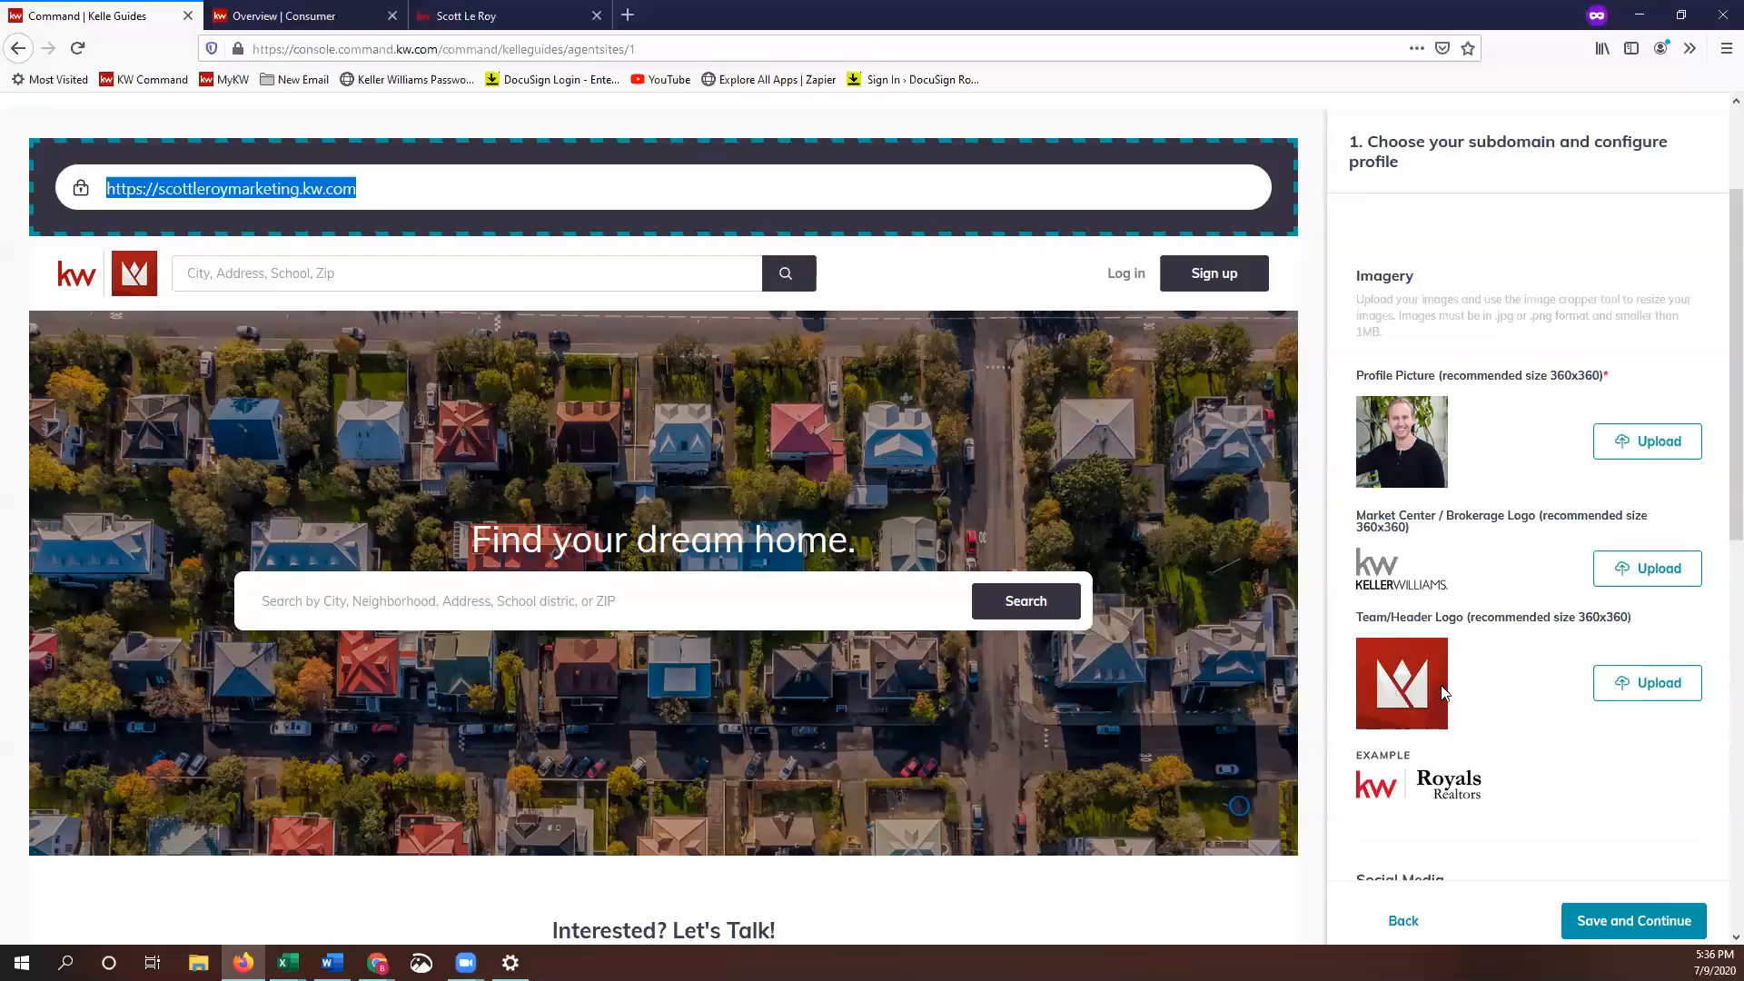
{"action": "scroll", "coordinate": [1431, 627], "scroll_direction": "down", "scroll_amount": 1}
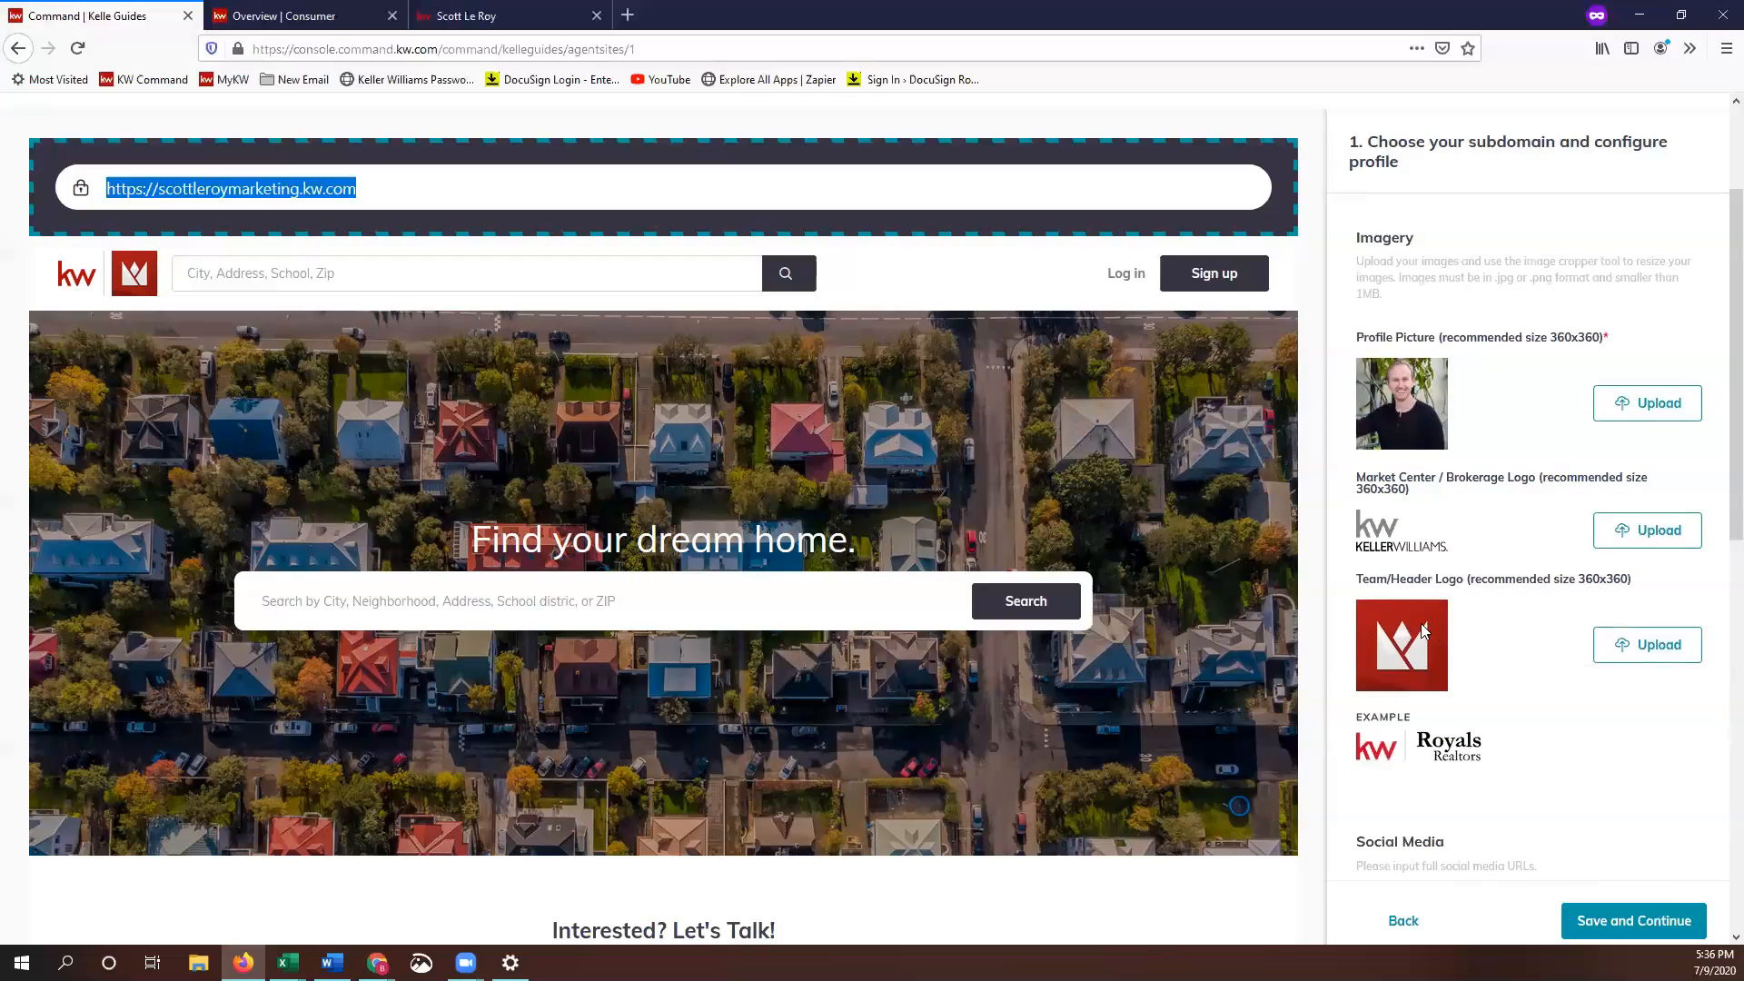
{"action": "scroll", "coordinate": [1433, 618], "scroll_direction": "down", "scroll_amount": 3}
{"action": "scroll", "coordinate": [1449, 597], "scroll_direction": "down", "scroll_amount": 4}
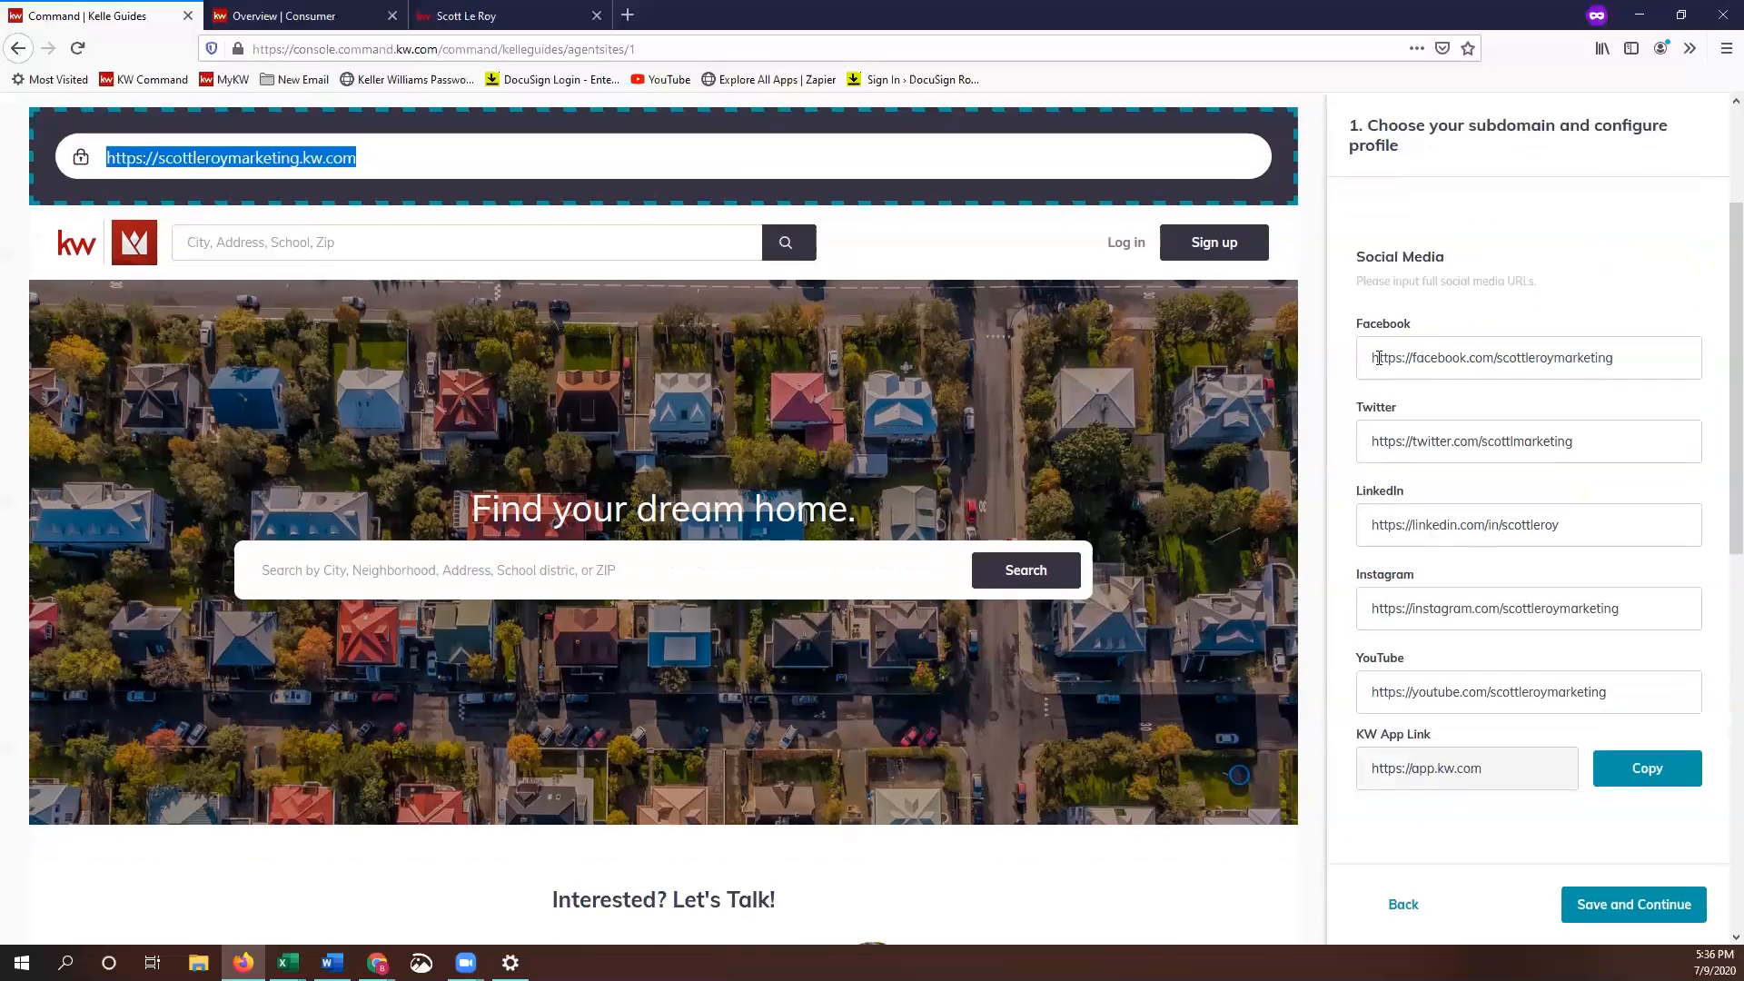
Check the social media URLs and the KW App Link, and save the subdomain and profile configuration to continue to Style and Theme
{"action": "left_click_drag", "start_coordinate": [1414, 692], "coordinate": [1380, 707]}
{"action": "left_click", "coordinate": [1419, 707]}
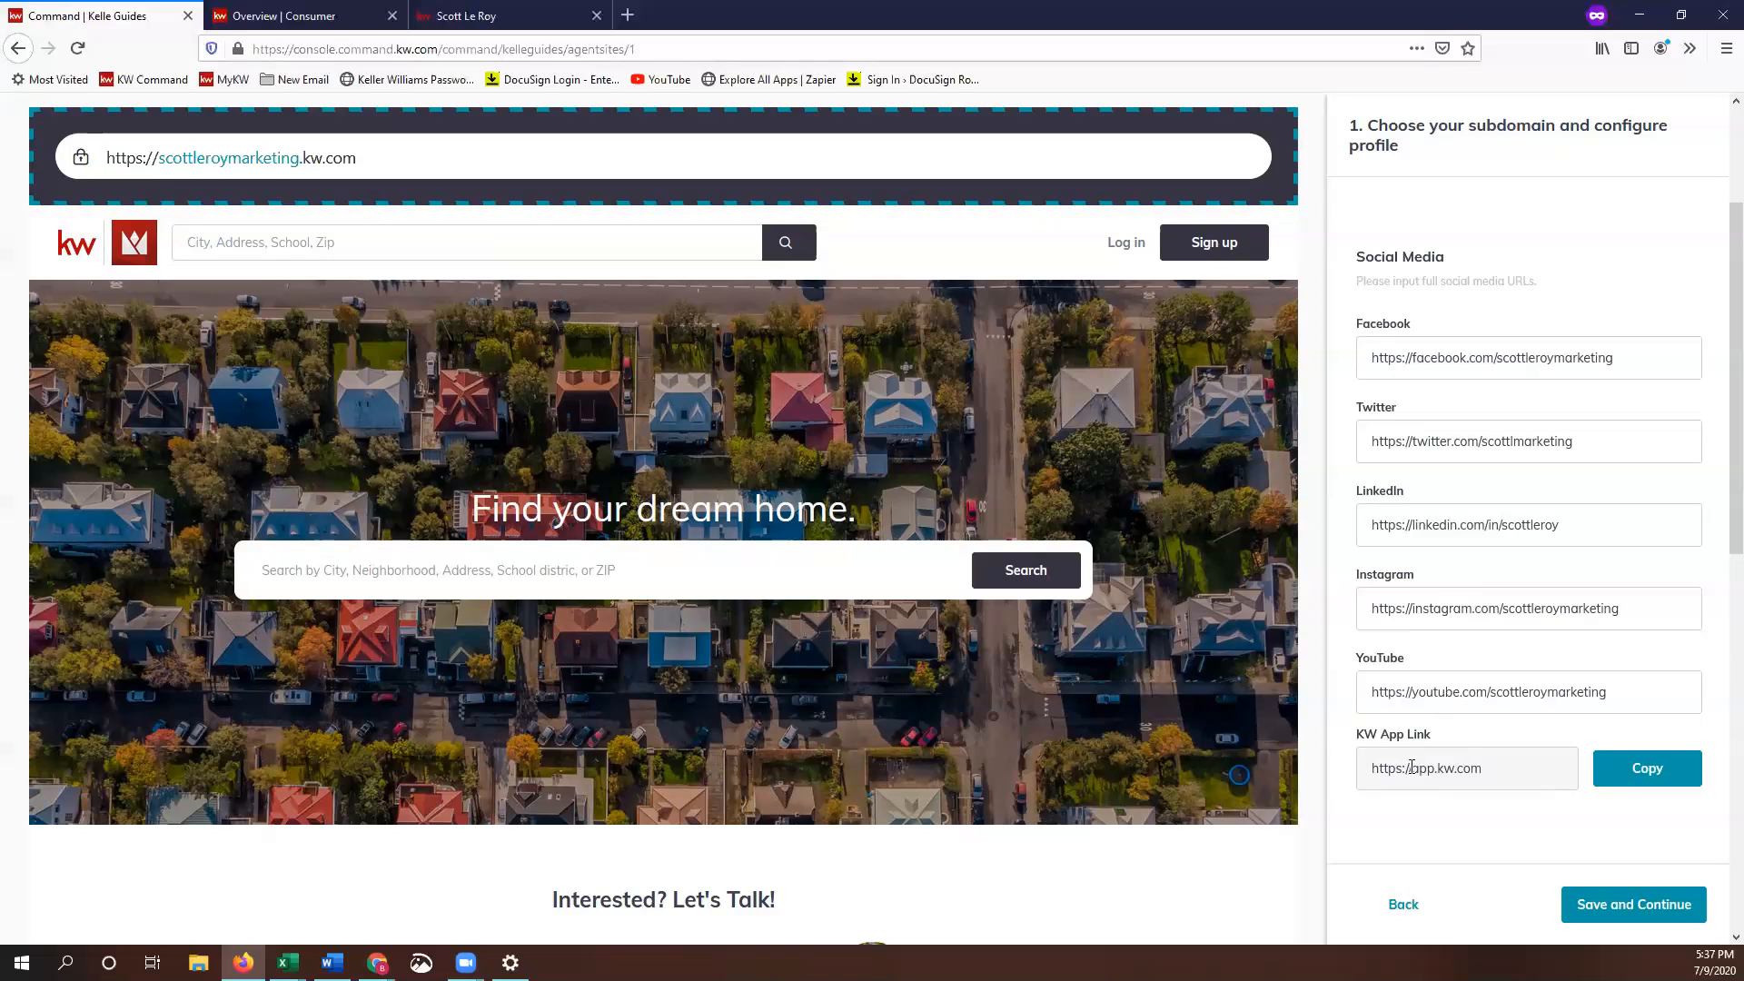
{"action": "left_click", "coordinate": [1490, 766]}
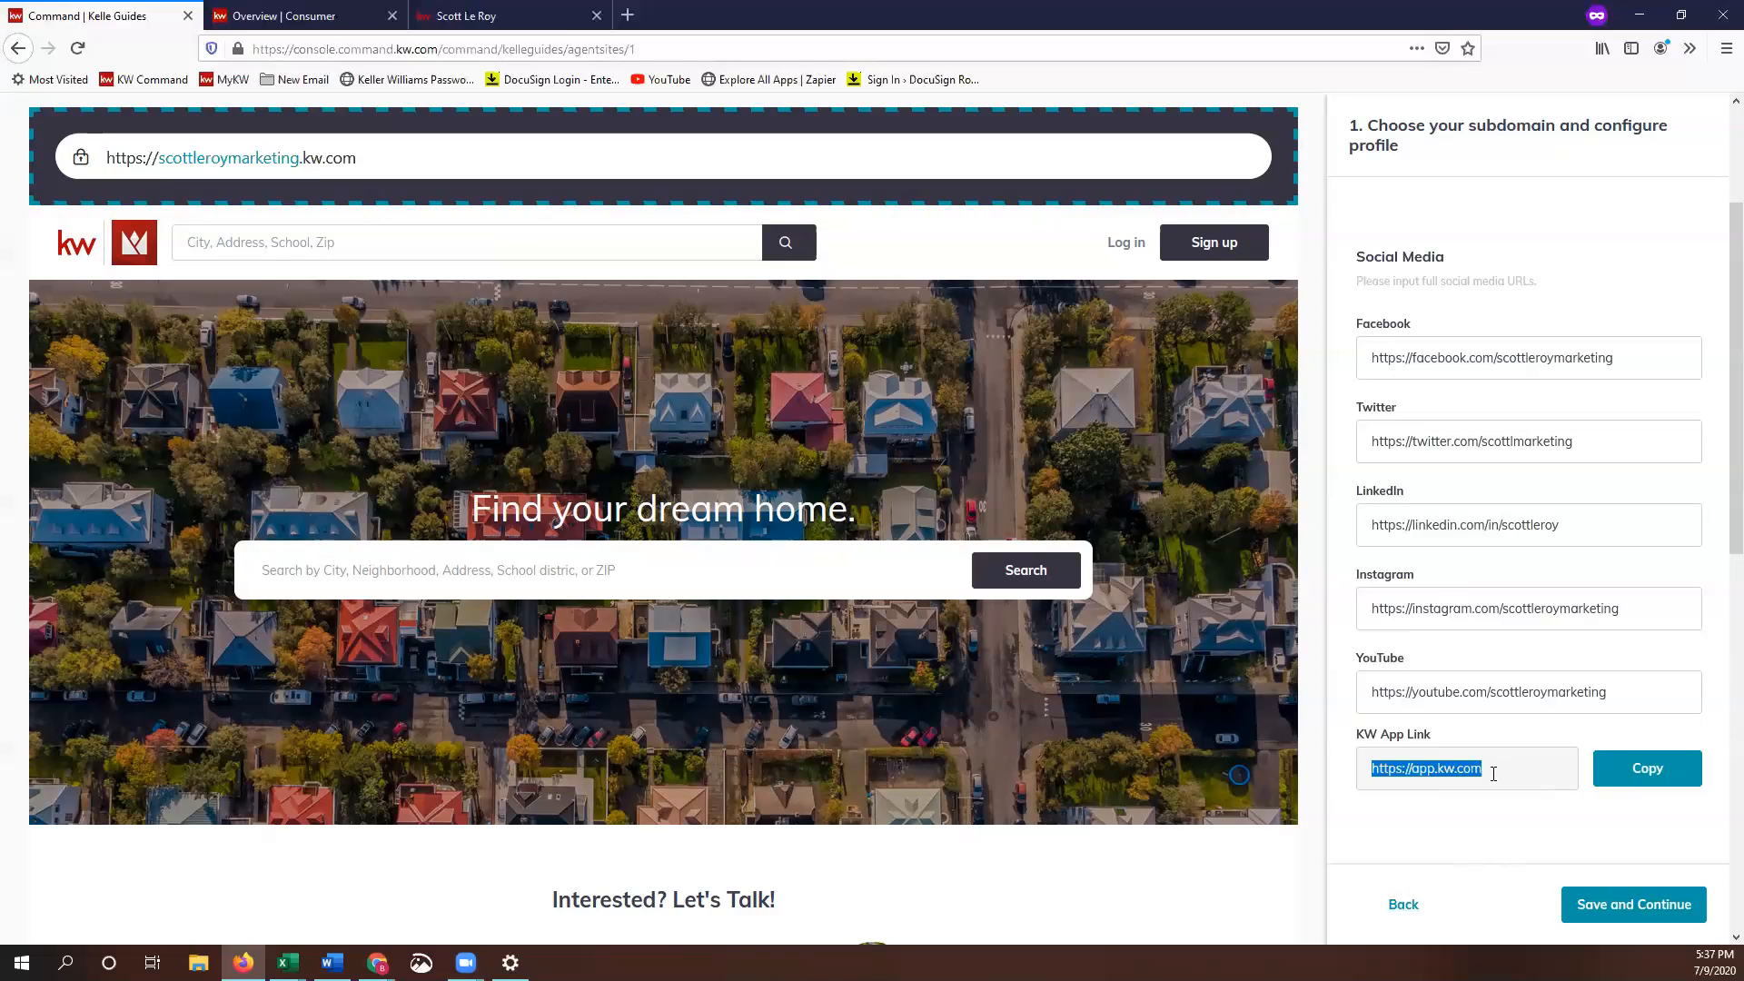
{"action": "left_click", "coordinate": [1313, 771]}
{"action": "left_click", "coordinate": [1502, 787]}
{"action": "left_click", "coordinate": [1356, 749]}
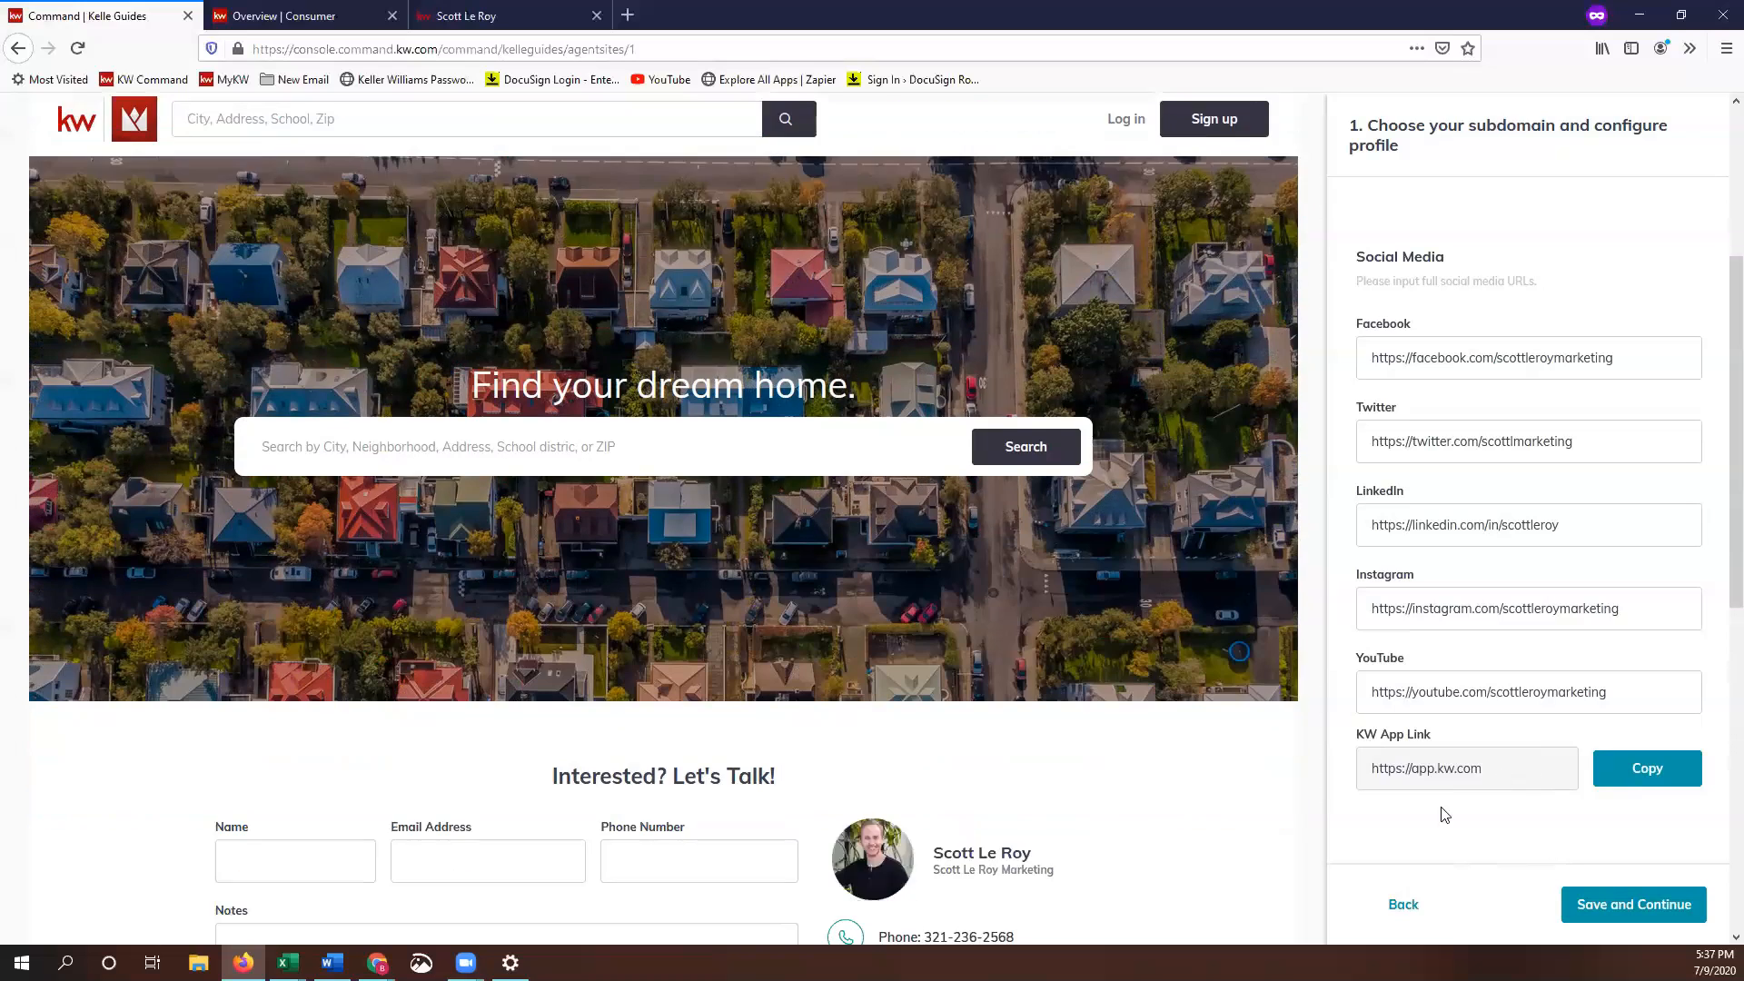
{"action": "left_click", "coordinate": [1634, 905]}
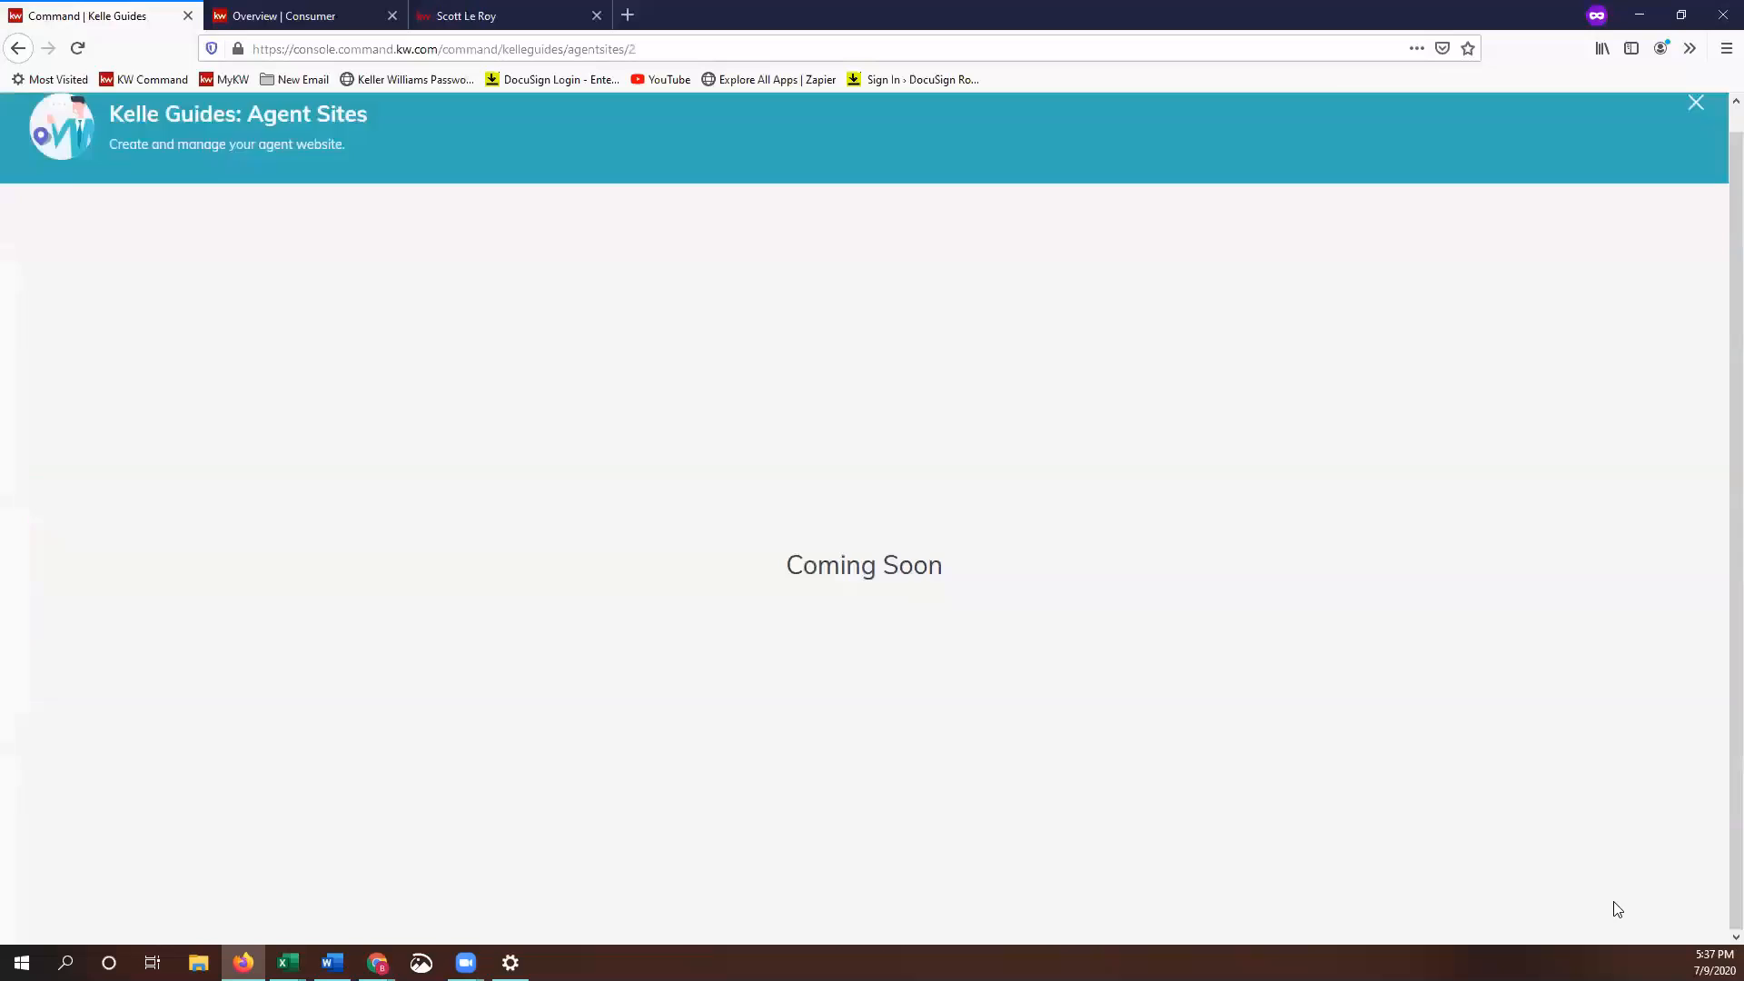
Review the theme choices and the Homepage Text field, comparing the text with the headline on the live agent site
{"action": "scroll", "coordinate": [1564, 704], "scroll_direction": "down", "scroll_amount": 1}
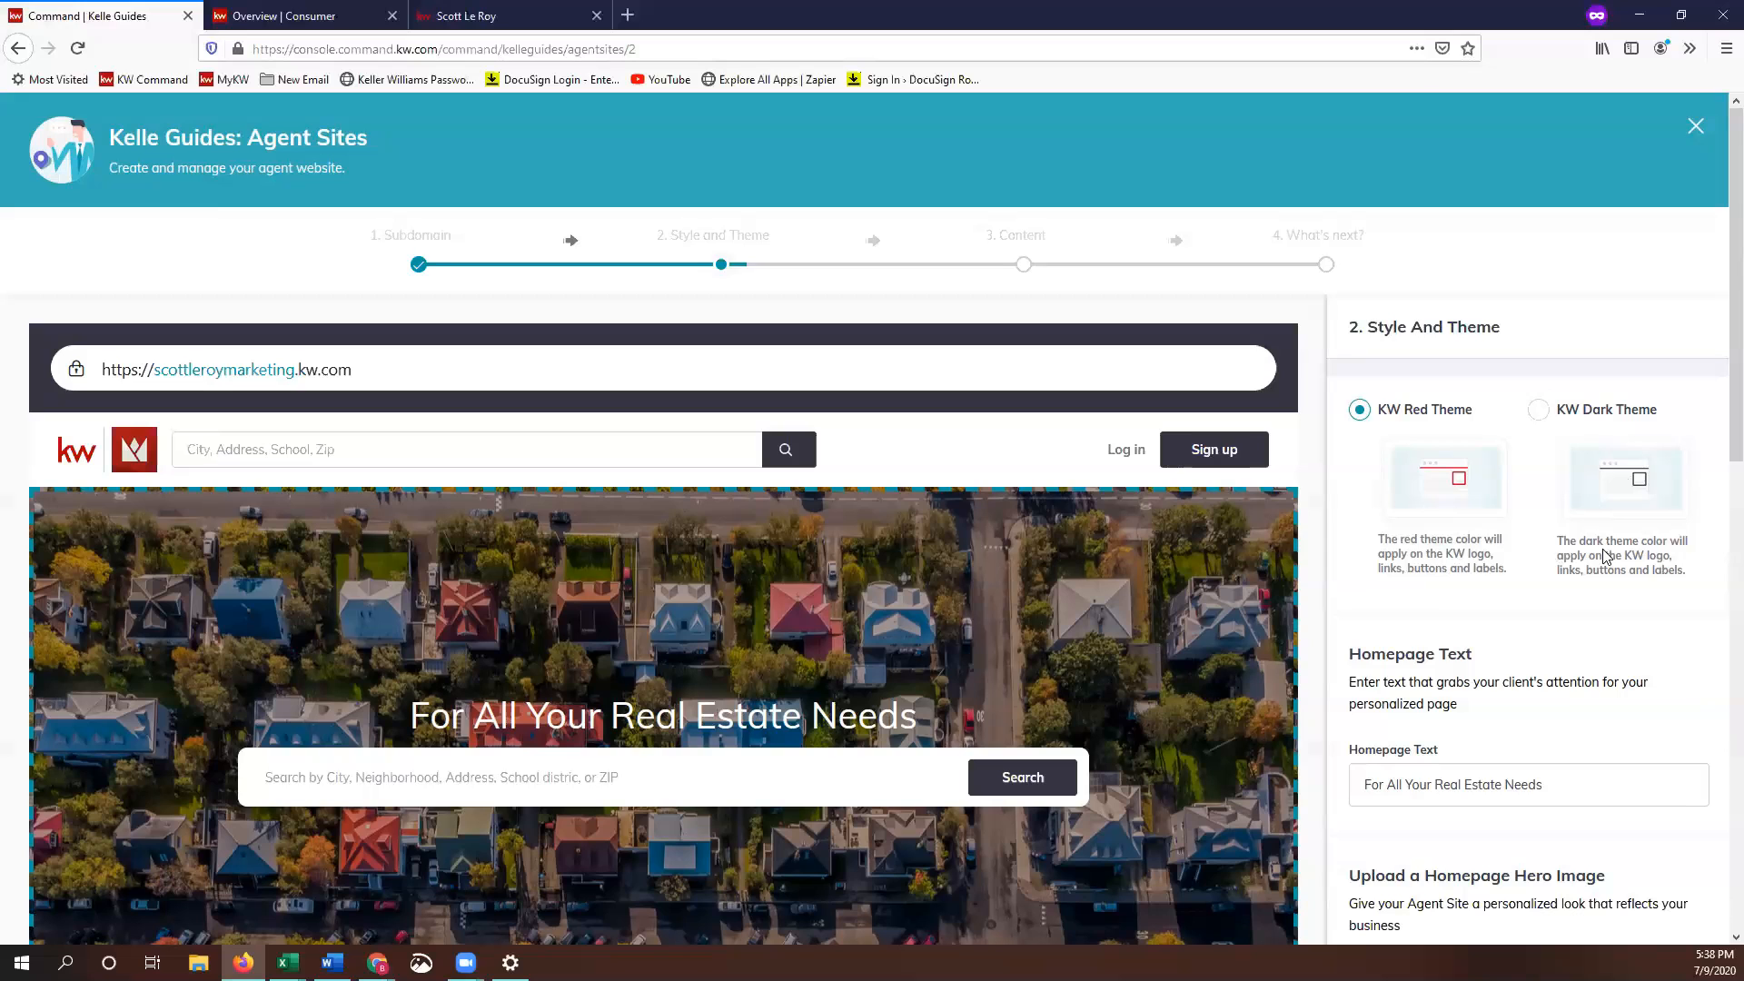
{"action": "scroll", "coordinate": [1604, 556], "scroll_direction": "down", "scroll_amount": 1}
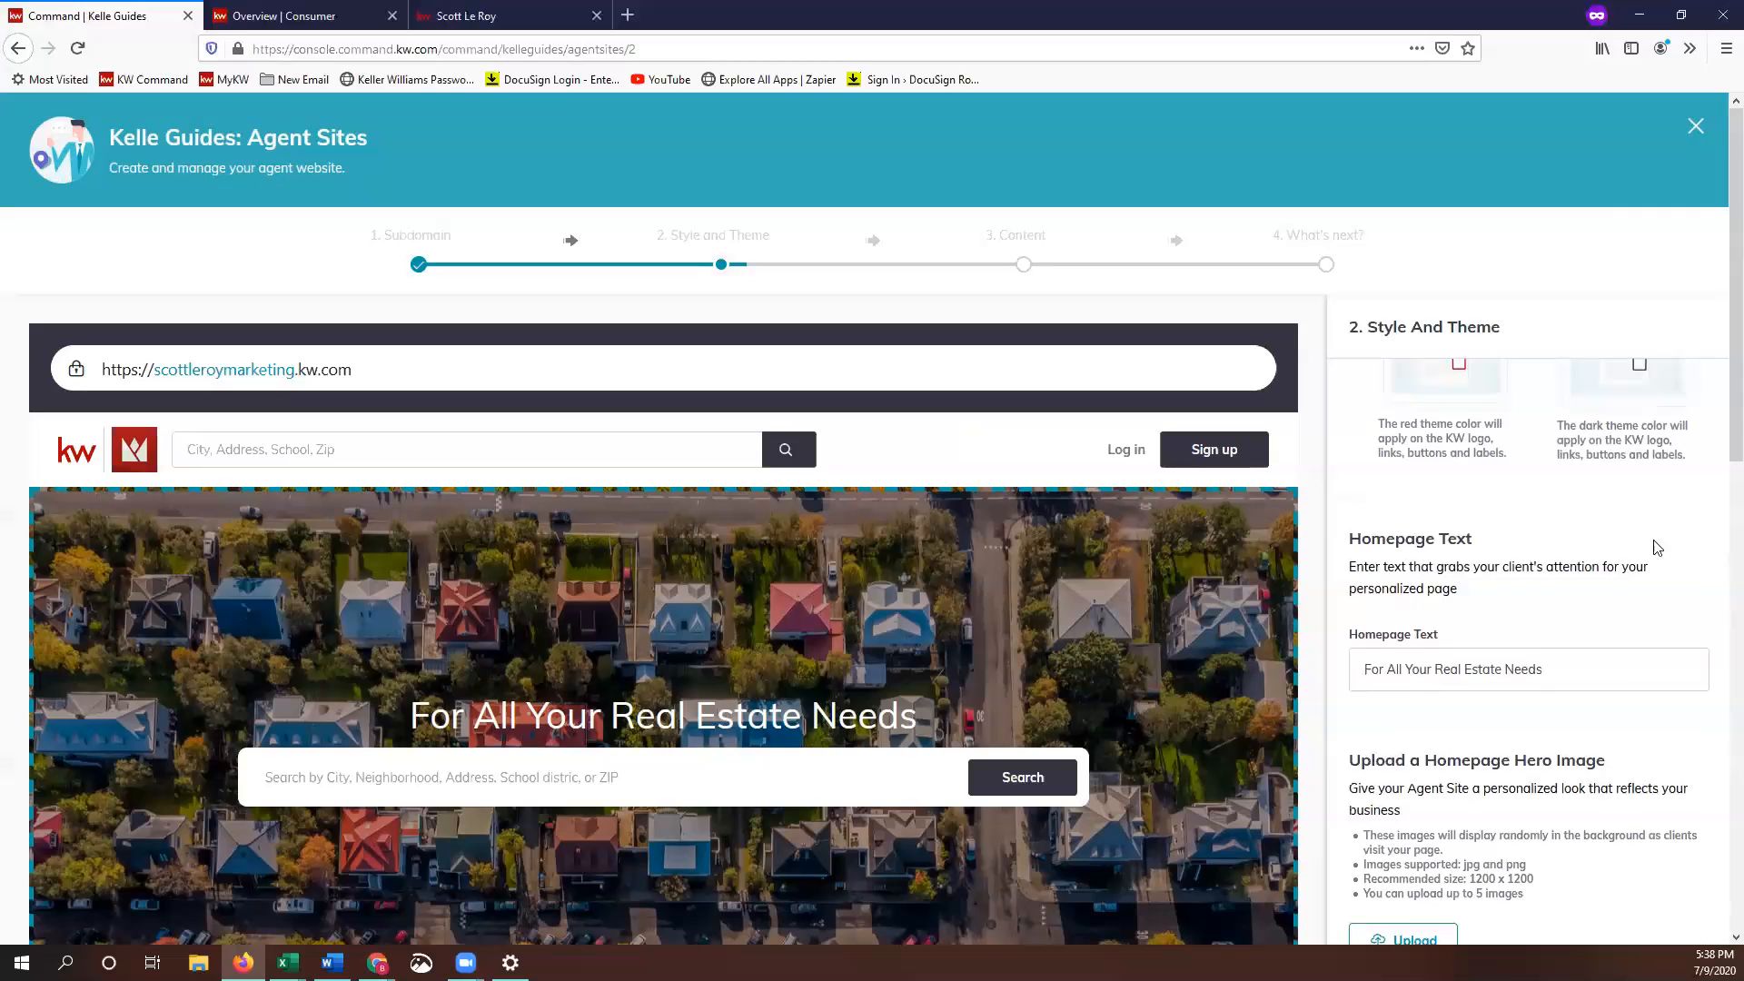
{"action": "scroll", "coordinate": [1656, 546], "scroll_direction": "down", "scroll_amount": 1}
{"action": "scroll", "coordinate": [1663, 508], "scroll_direction": "down", "scroll_amount": 1}
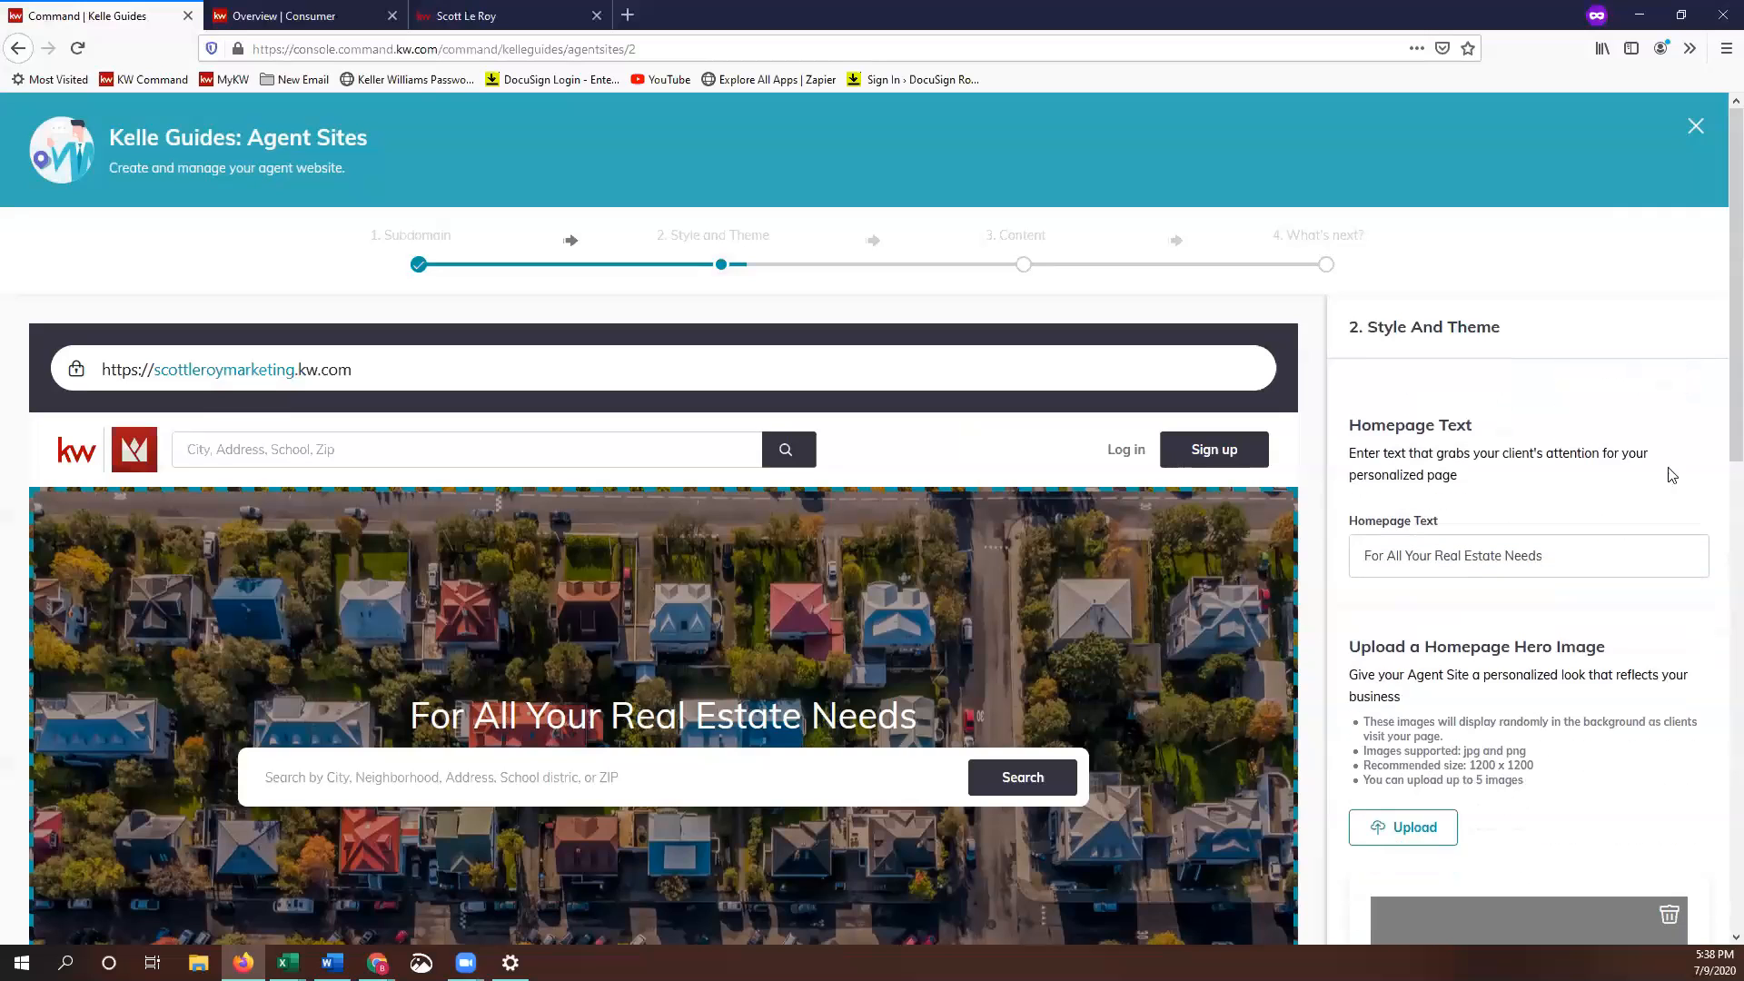
{"action": "scroll", "coordinate": [1544, 436], "scroll_direction": "down", "scroll_amount": 1}
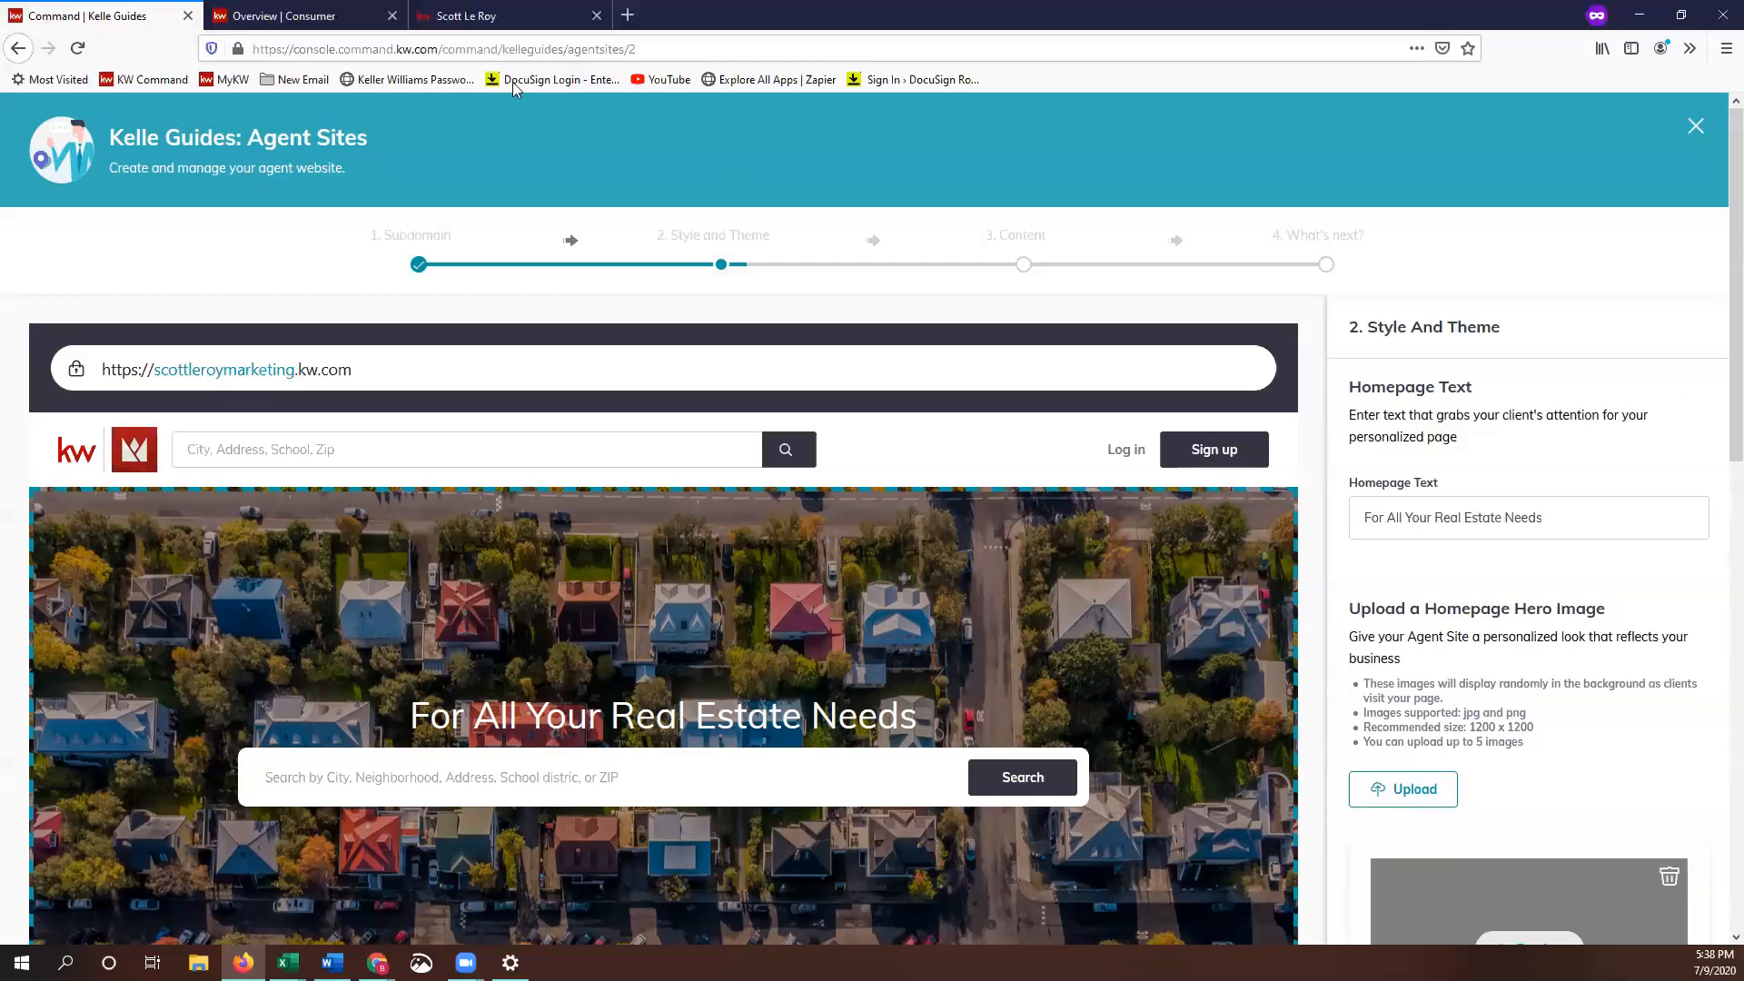
{"action": "left_click", "coordinate": [482, 17]}
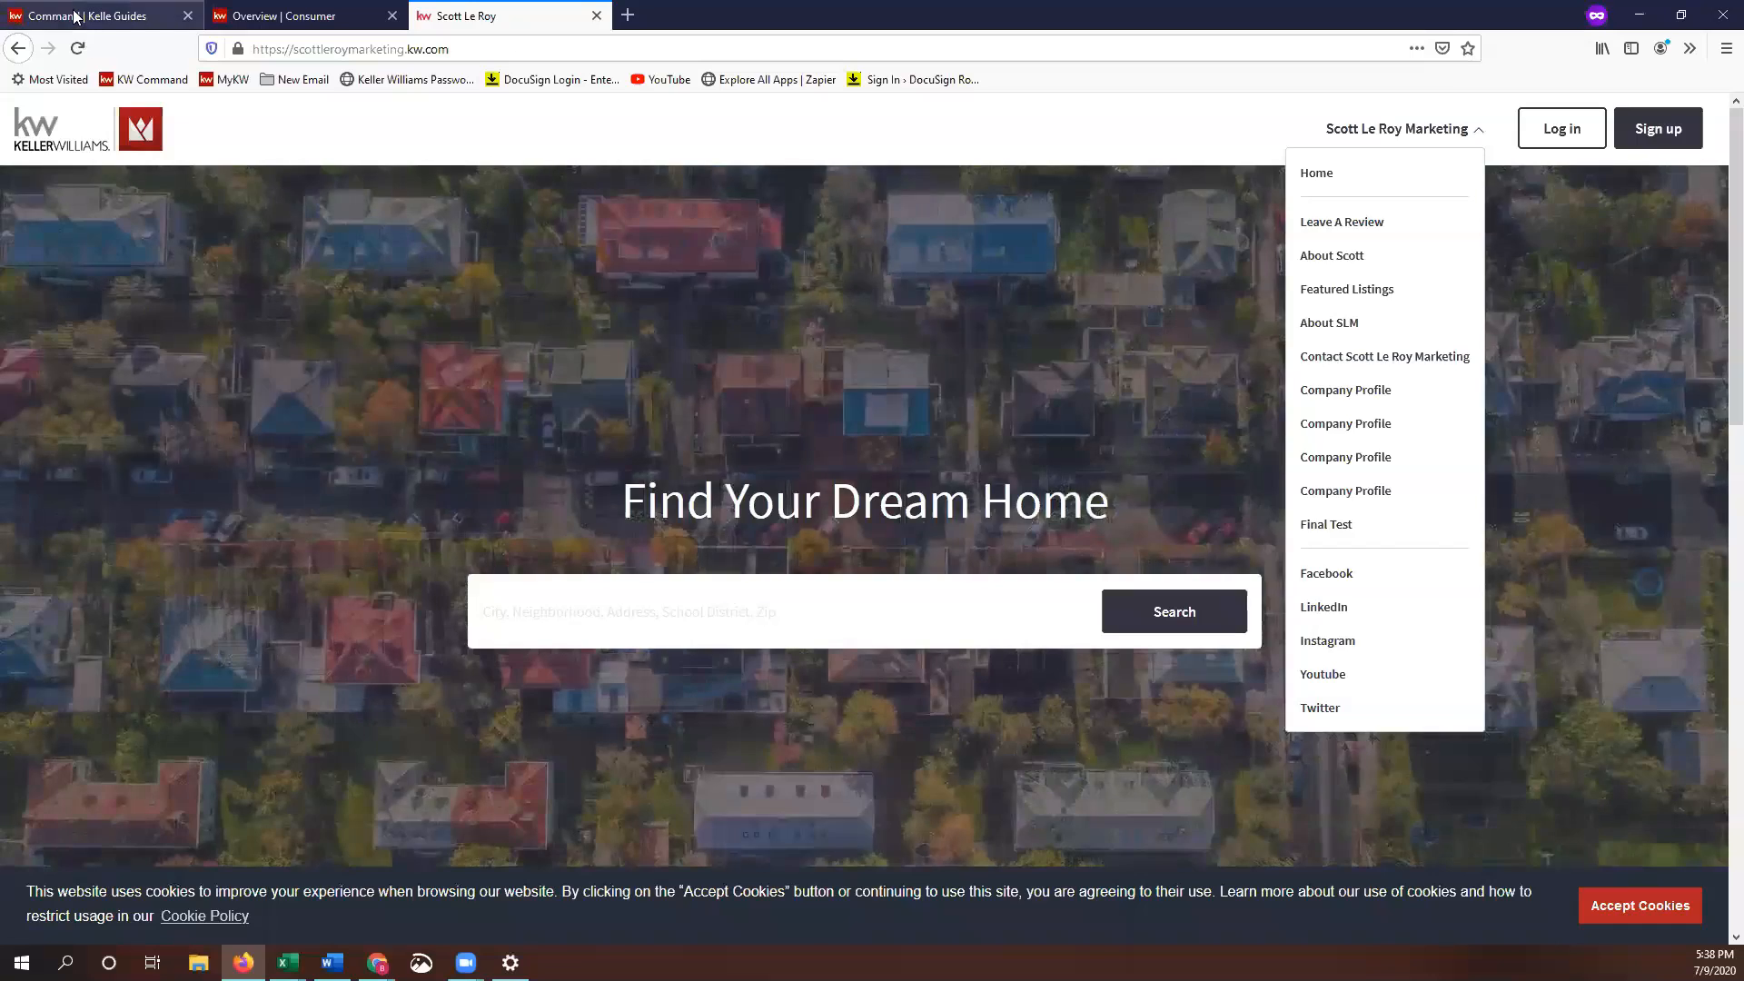
{"action": "left_click", "coordinate": [76, 16]}
{"action": "triple_click", "coordinate": [1553, 513]}
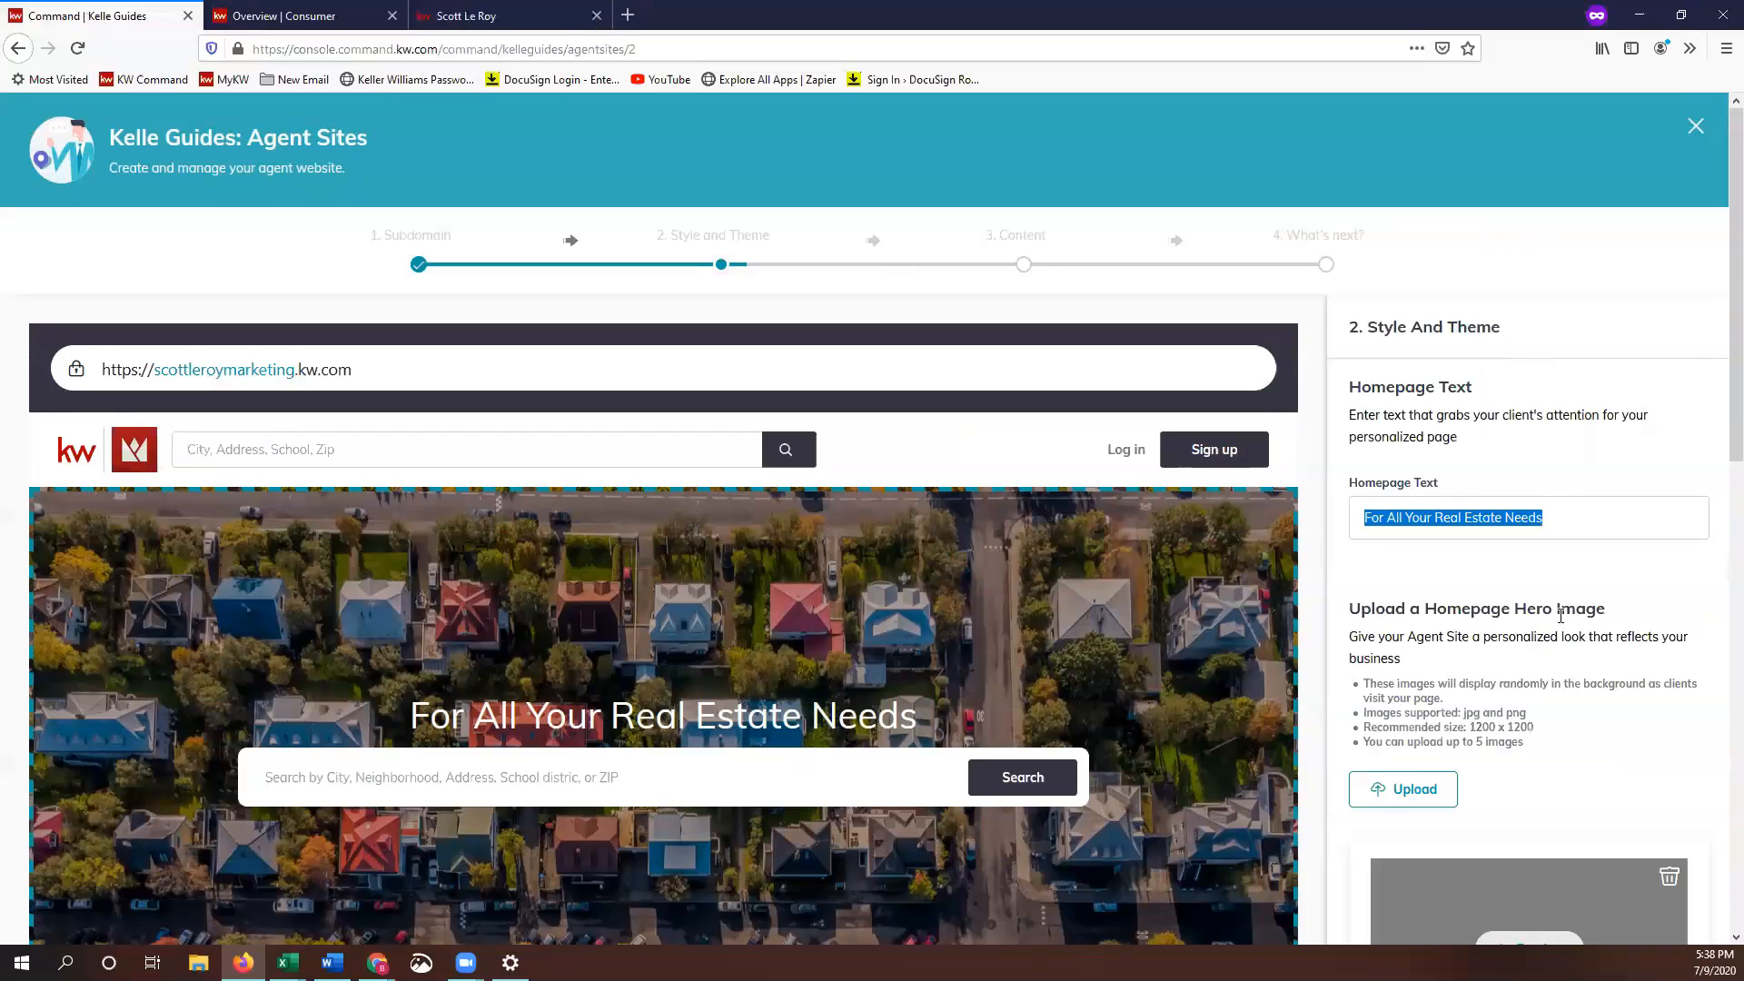
Review the homepage hero image requirements and existing images, and save the Style and Theme settings to continue to Content
{"action": "scroll", "coordinate": [1560, 616], "scroll_direction": "down", "scroll_amount": 3}
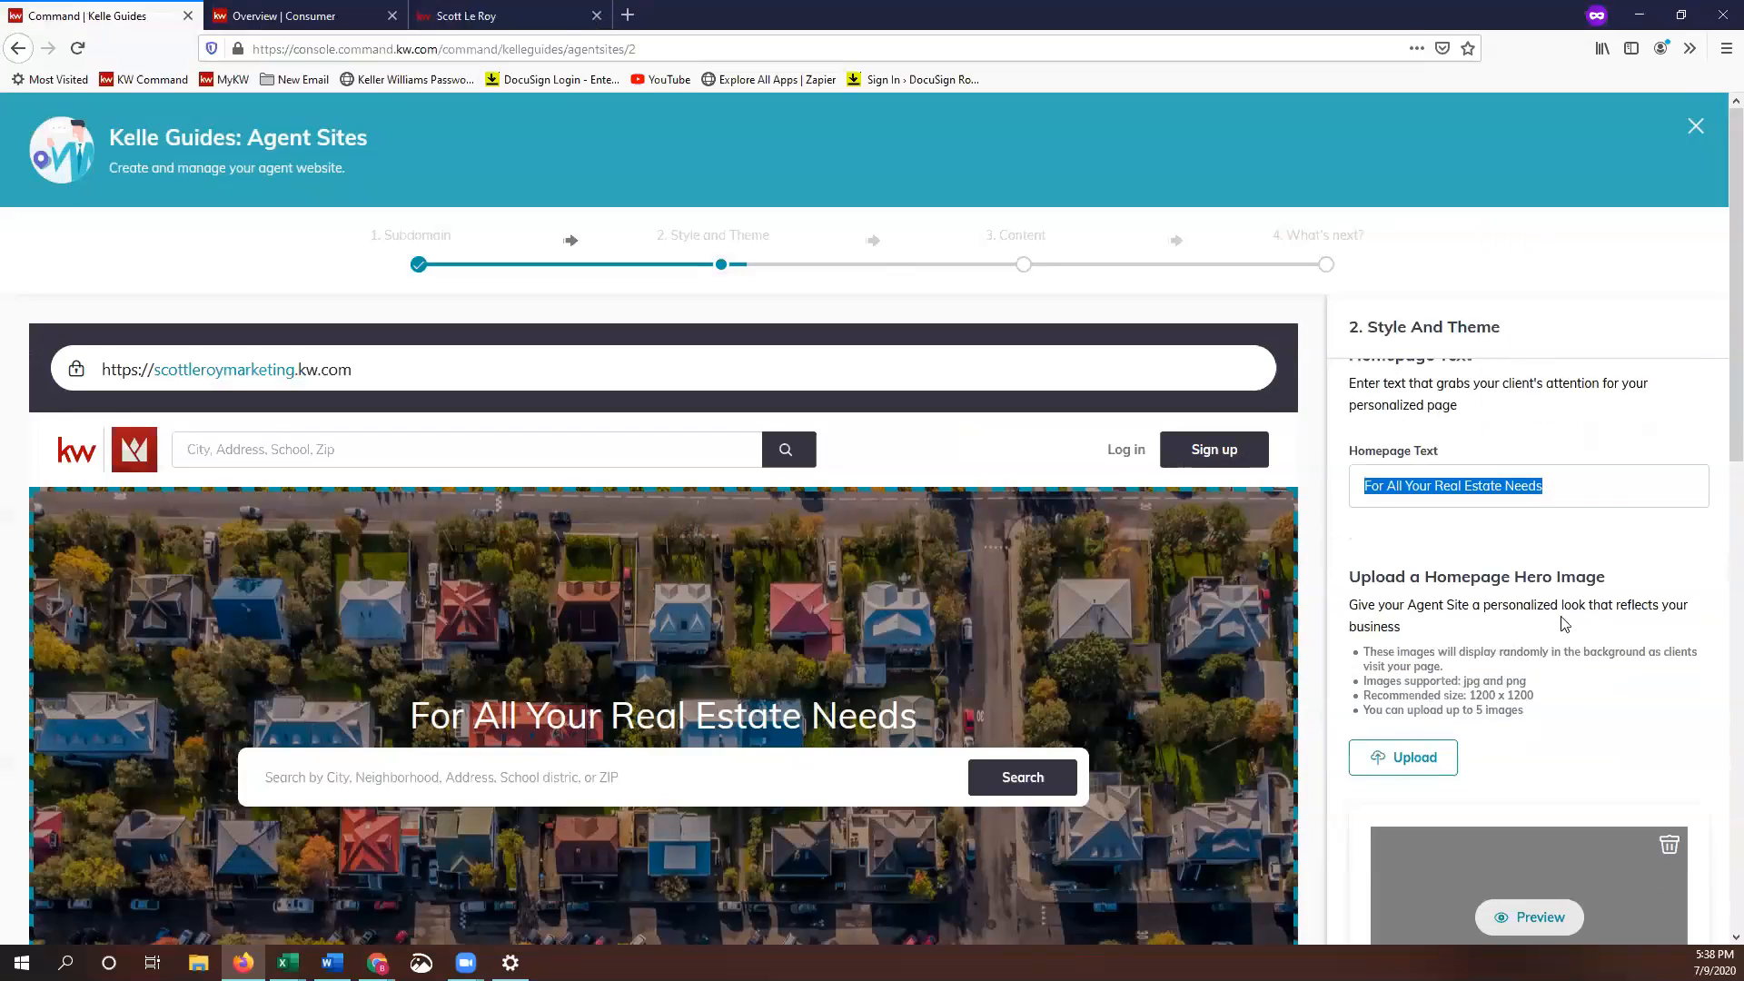
{"action": "scroll", "coordinate": [1565, 549], "scroll_direction": "down", "scroll_amount": 2}
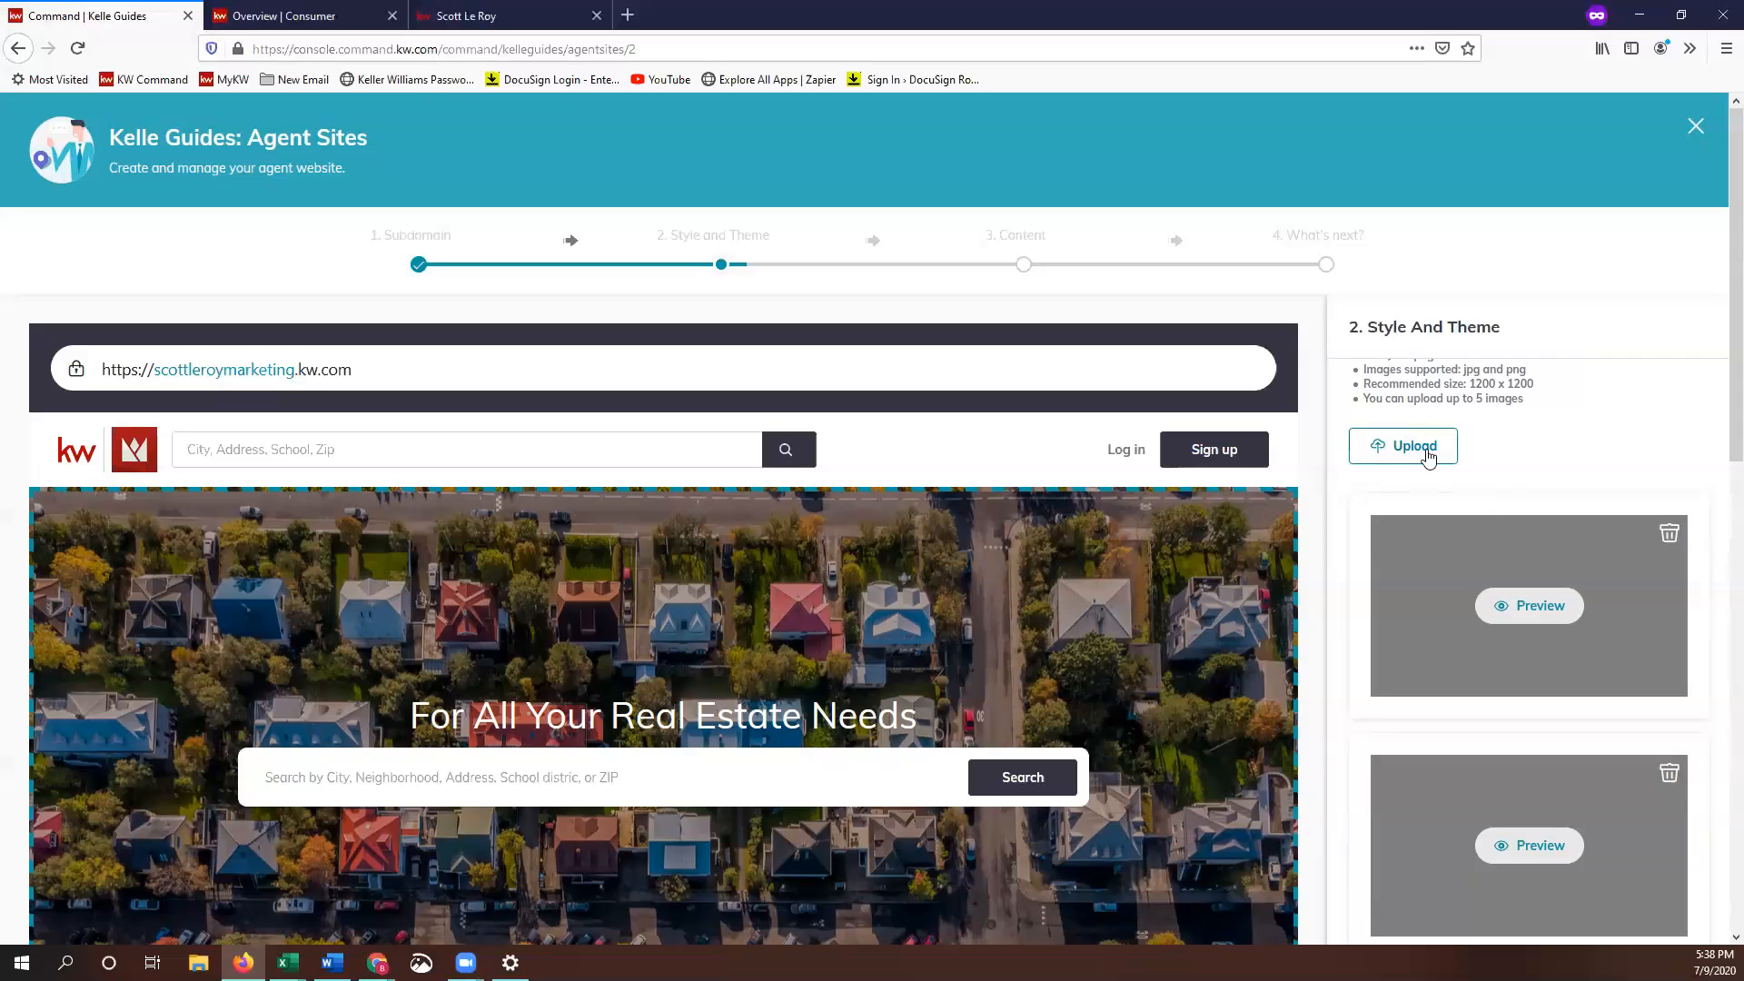
{"action": "scroll", "coordinate": [1421, 451], "scroll_direction": "up", "scroll_amount": 1}
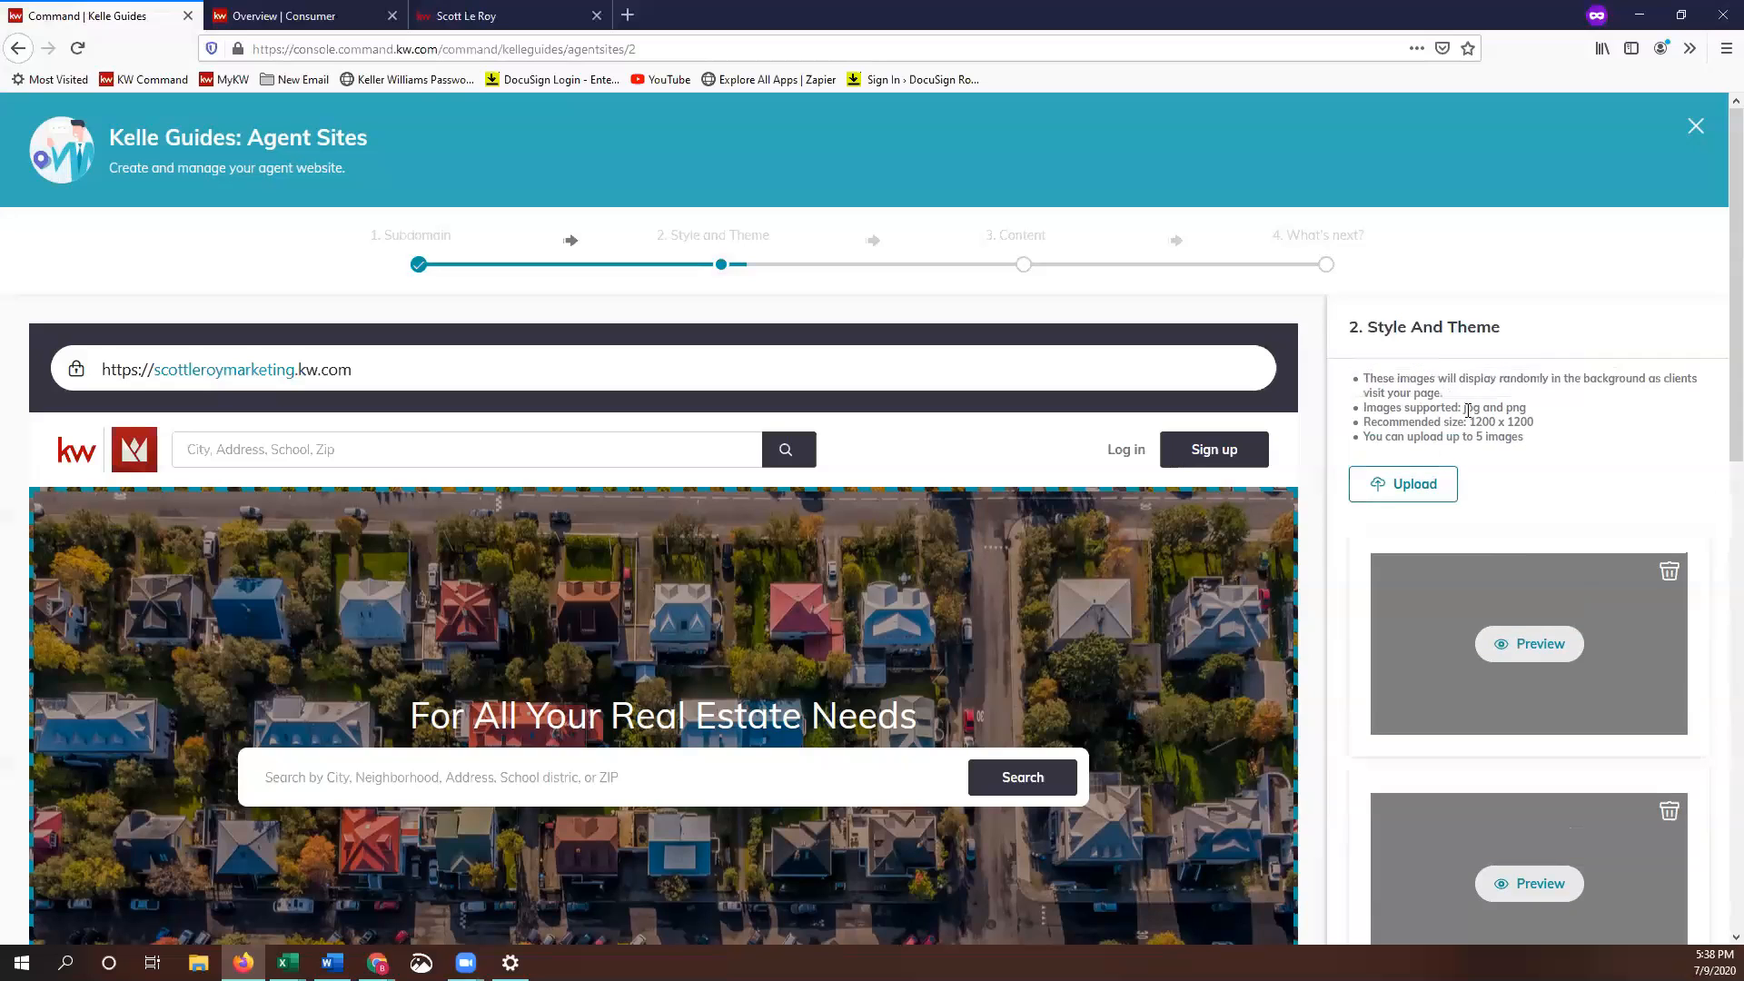
{"action": "left_click_drag", "start_coordinate": [1468, 421], "coordinate": [1533, 422]}
{"action": "left_click", "coordinate": [1537, 438]}
{"action": "scroll", "coordinate": [1543, 466], "scroll_direction": "down", "scroll_amount": 3}
{"action": "scroll", "coordinate": [1258, 510], "scroll_direction": "down", "scroll_amount": 2}
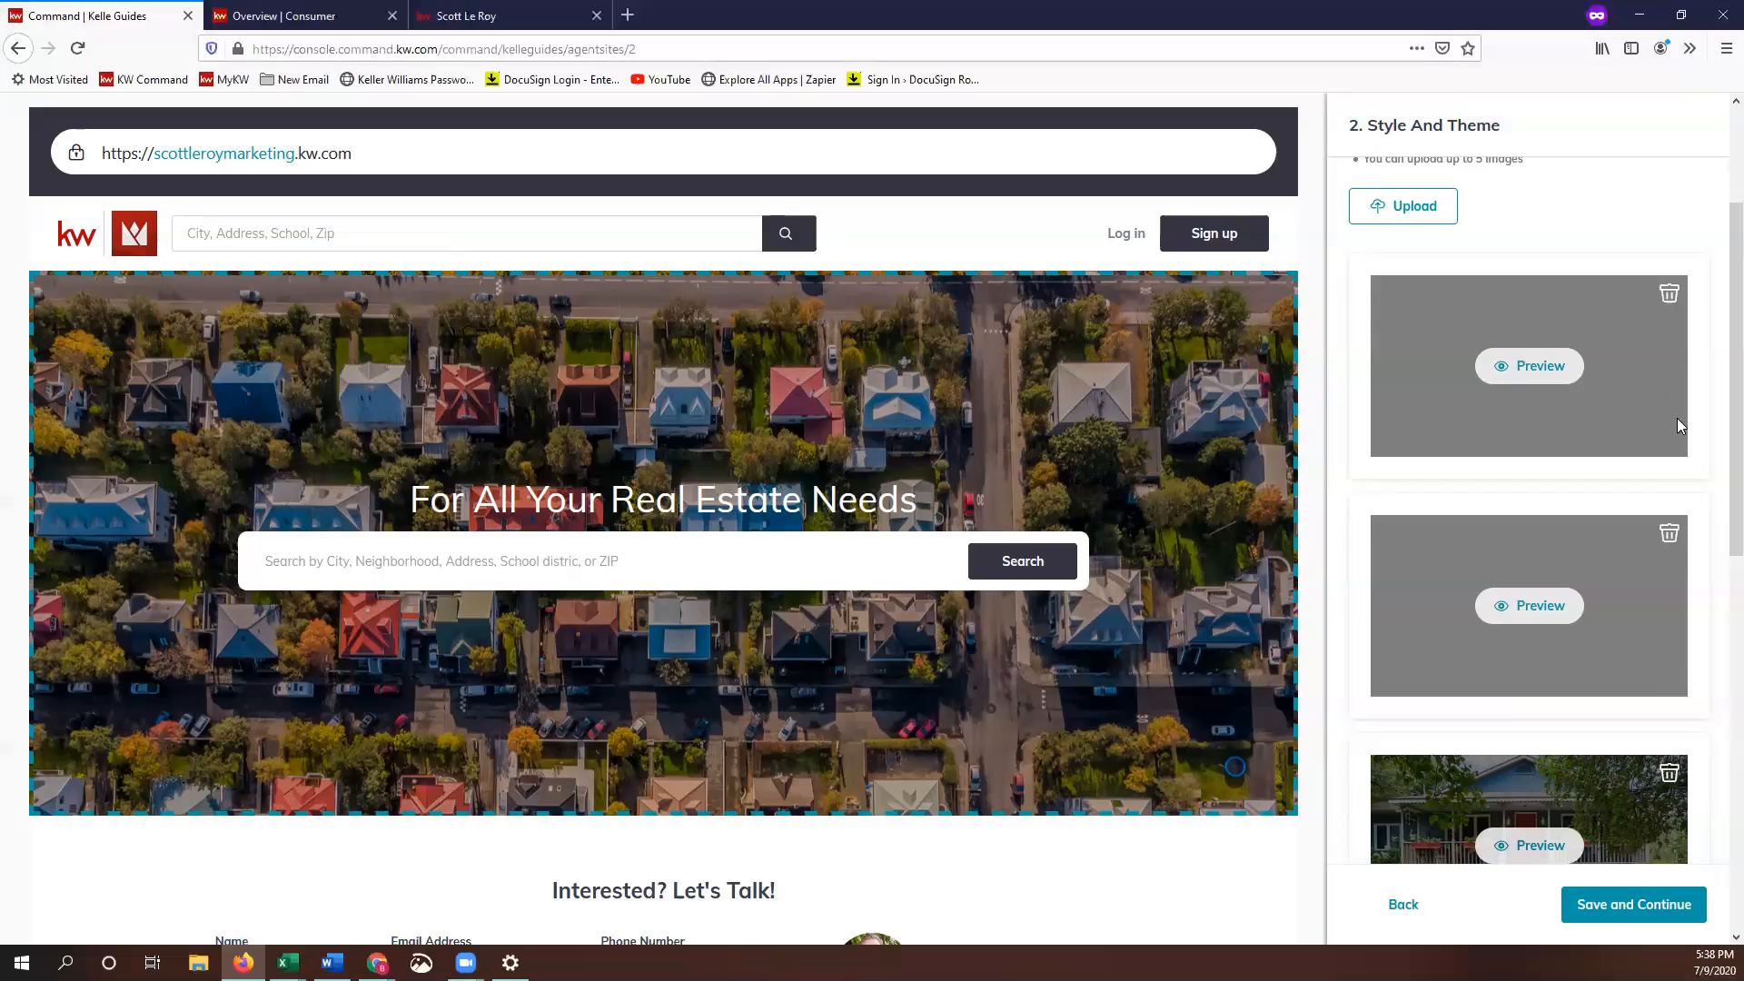
{"action": "scroll", "coordinate": [1677, 419], "scroll_direction": "up", "scroll_amount": 1}
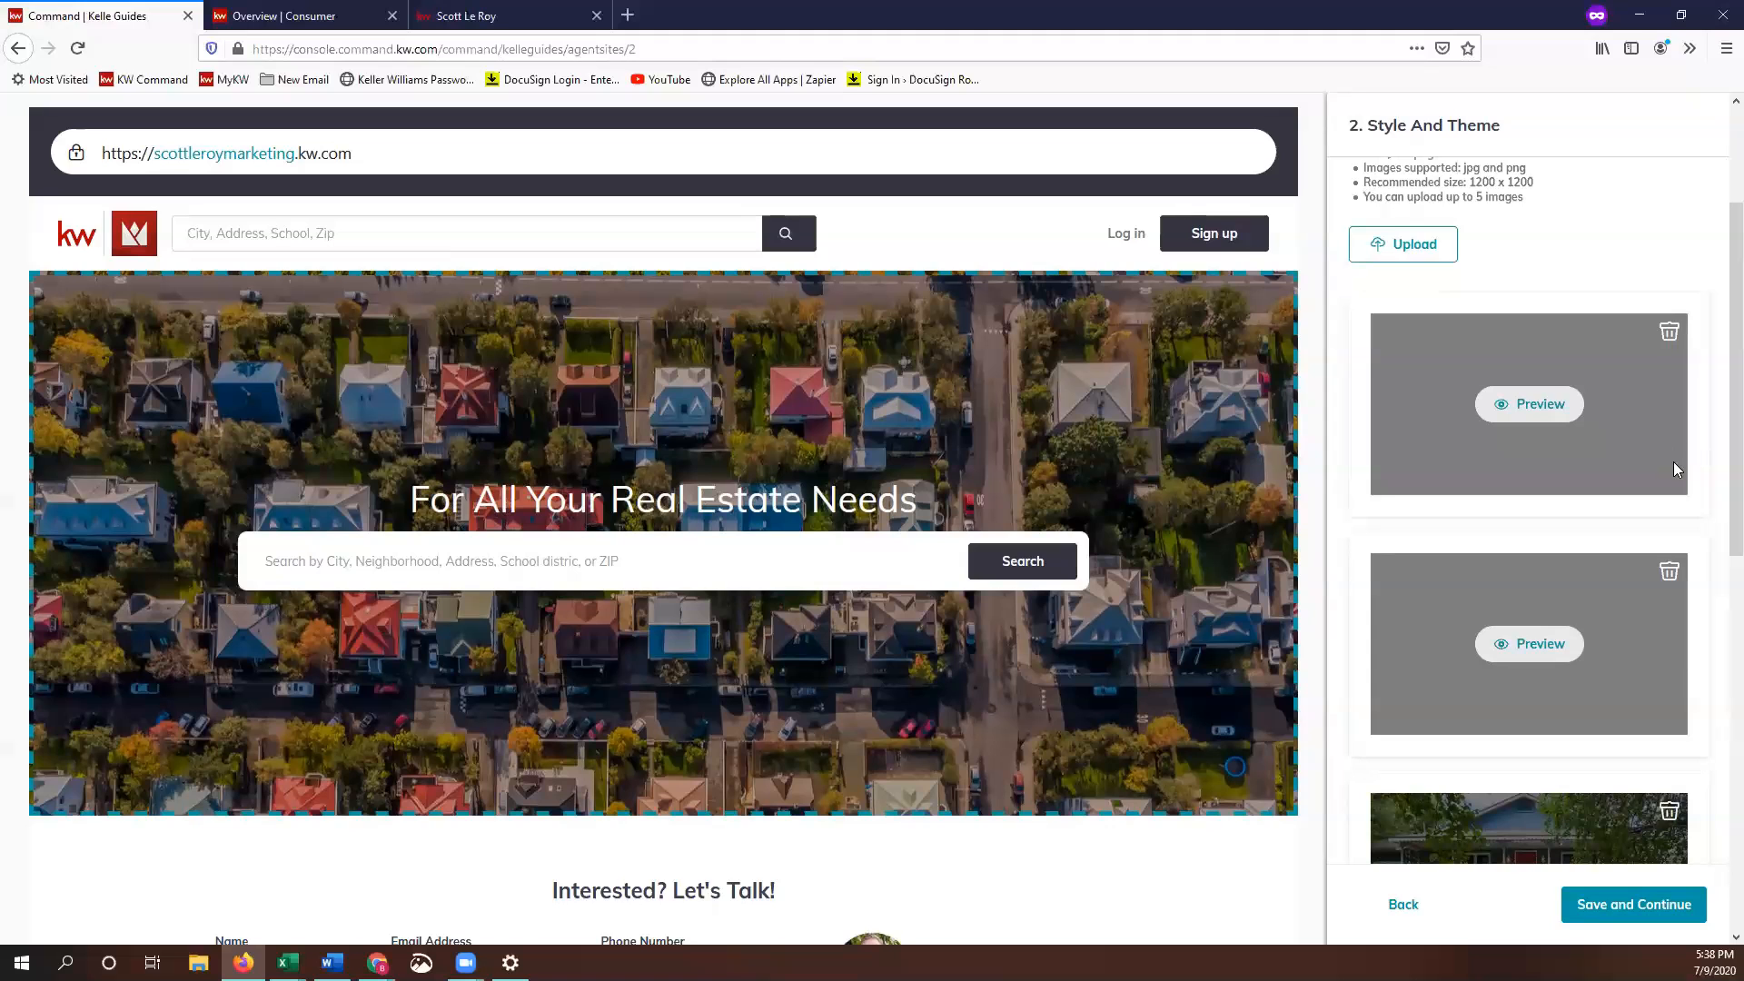
{"action": "scroll", "coordinate": [1676, 463], "scroll_direction": "down", "scroll_amount": 2}
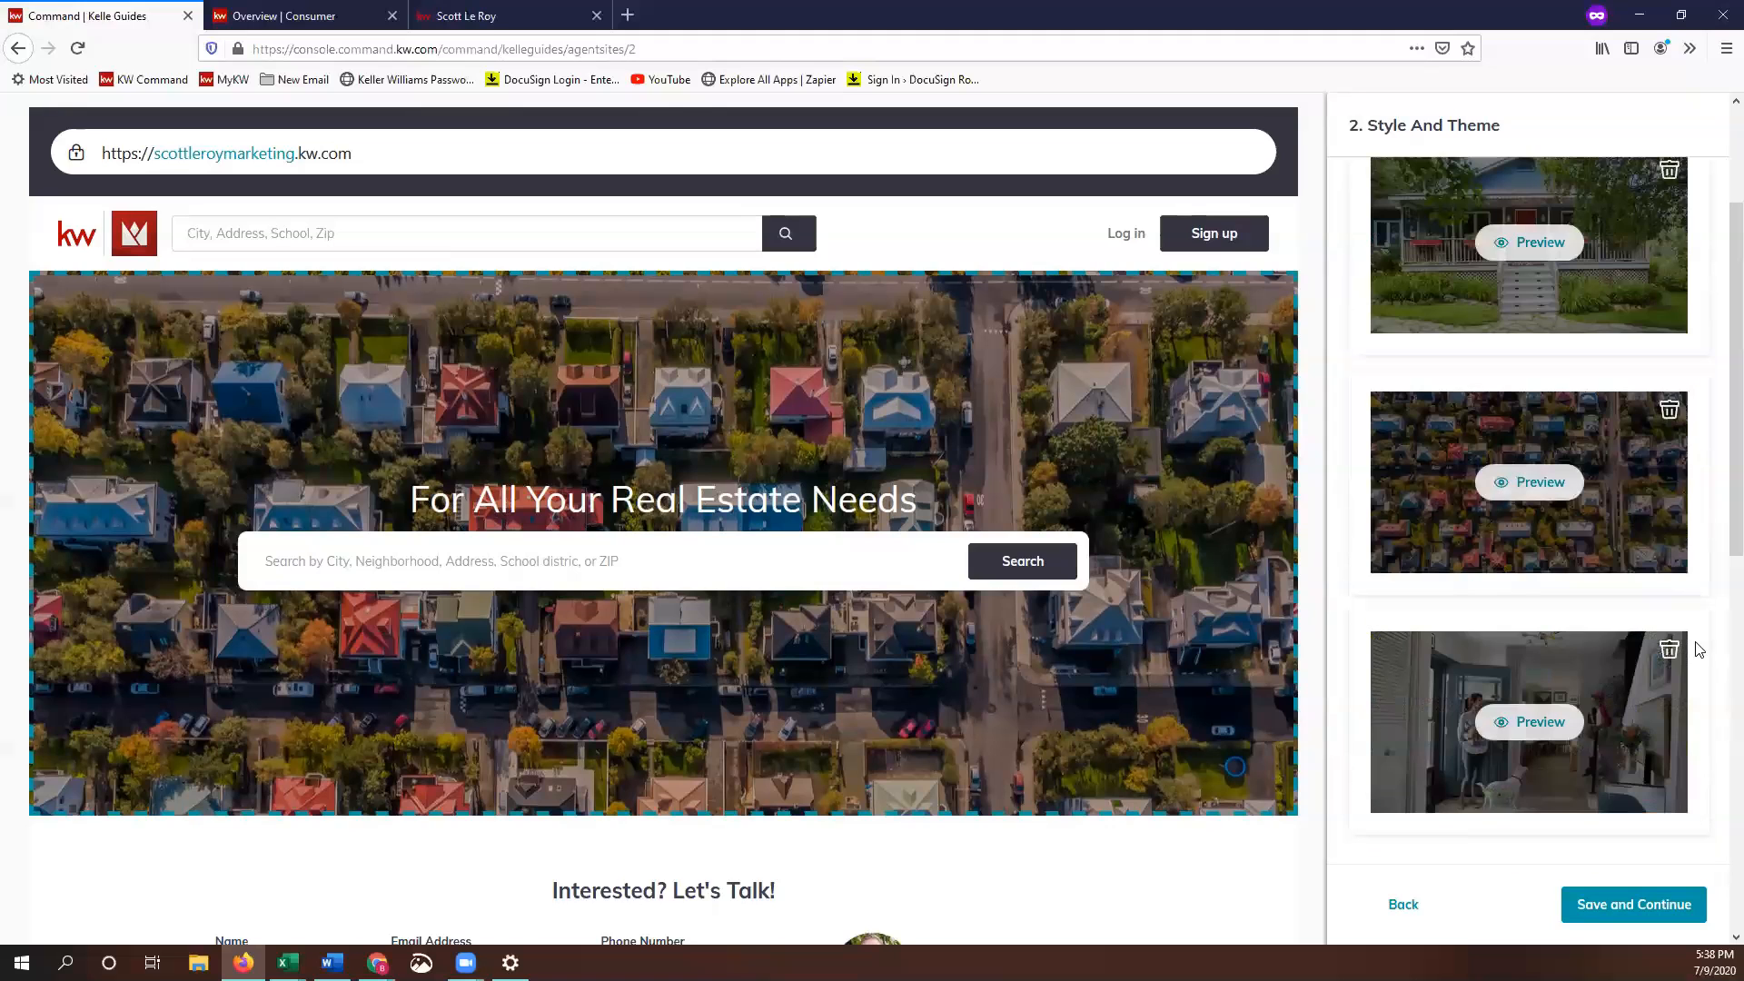
{"action": "scroll", "coordinate": [1697, 650], "scroll_direction": "down", "scroll_amount": 4}
{"action": "scroll", "coordinate": [1719, 654], "scroll_direction": "down", "scroll_amount": 2}
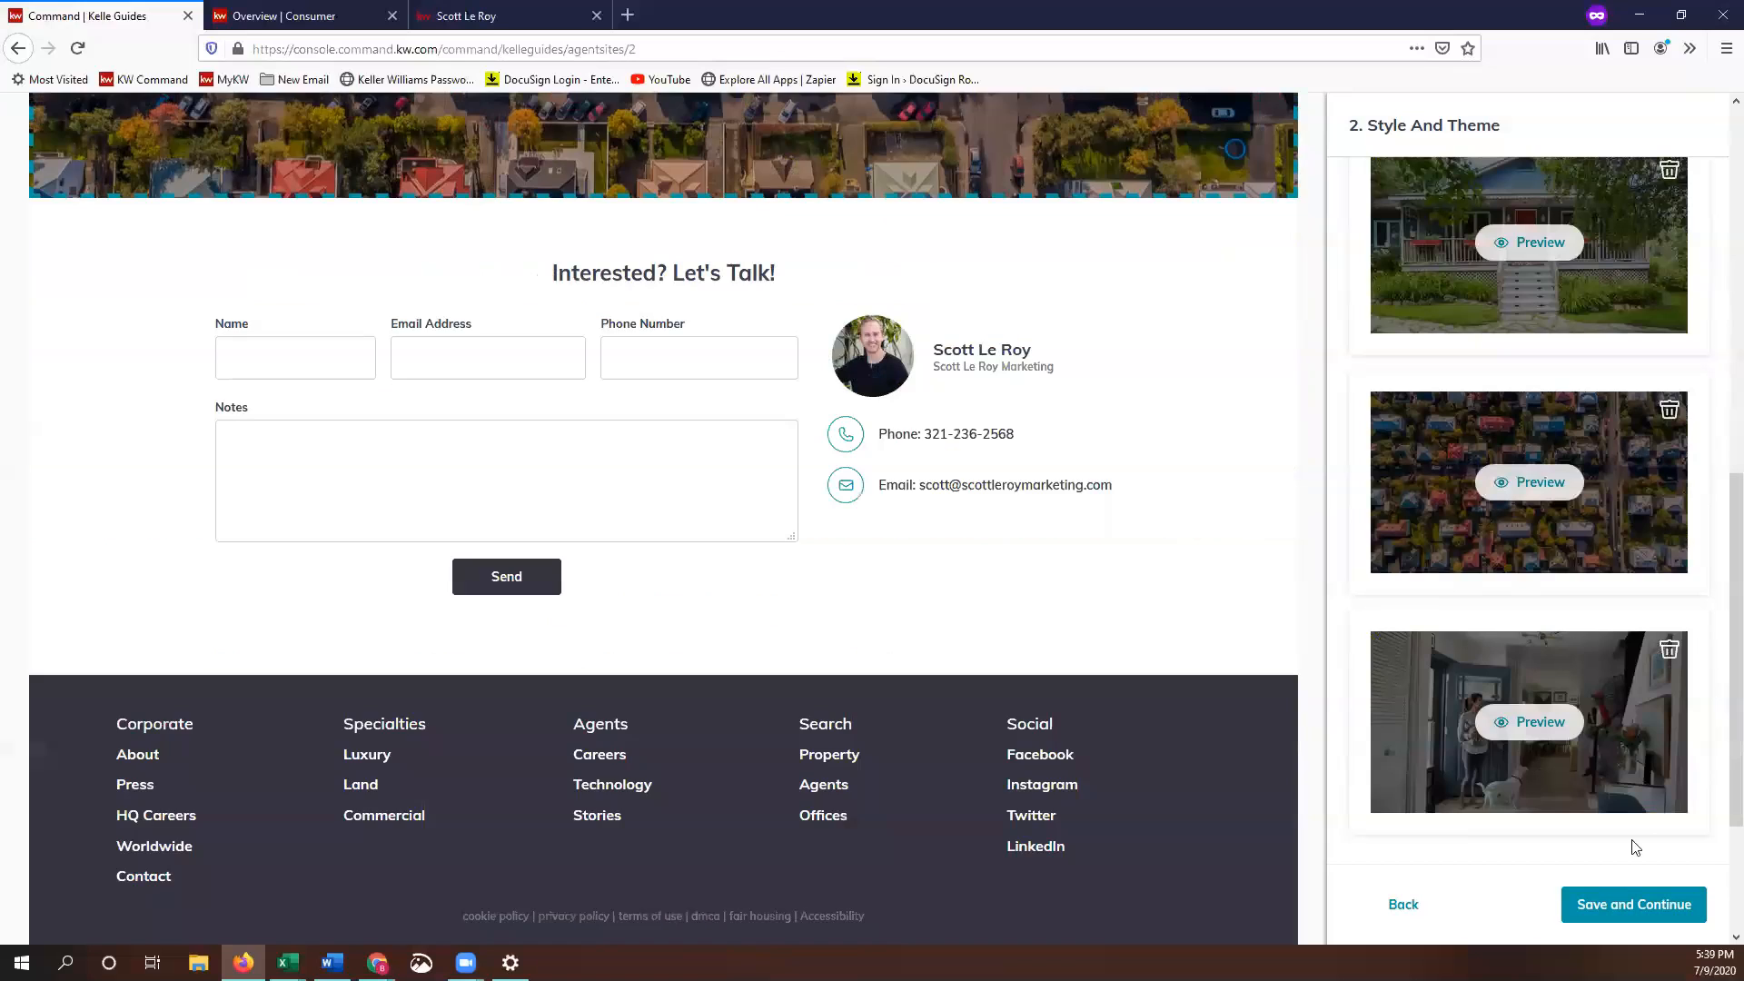
{"action": "left_click", "coordinate": [1648, 917]}
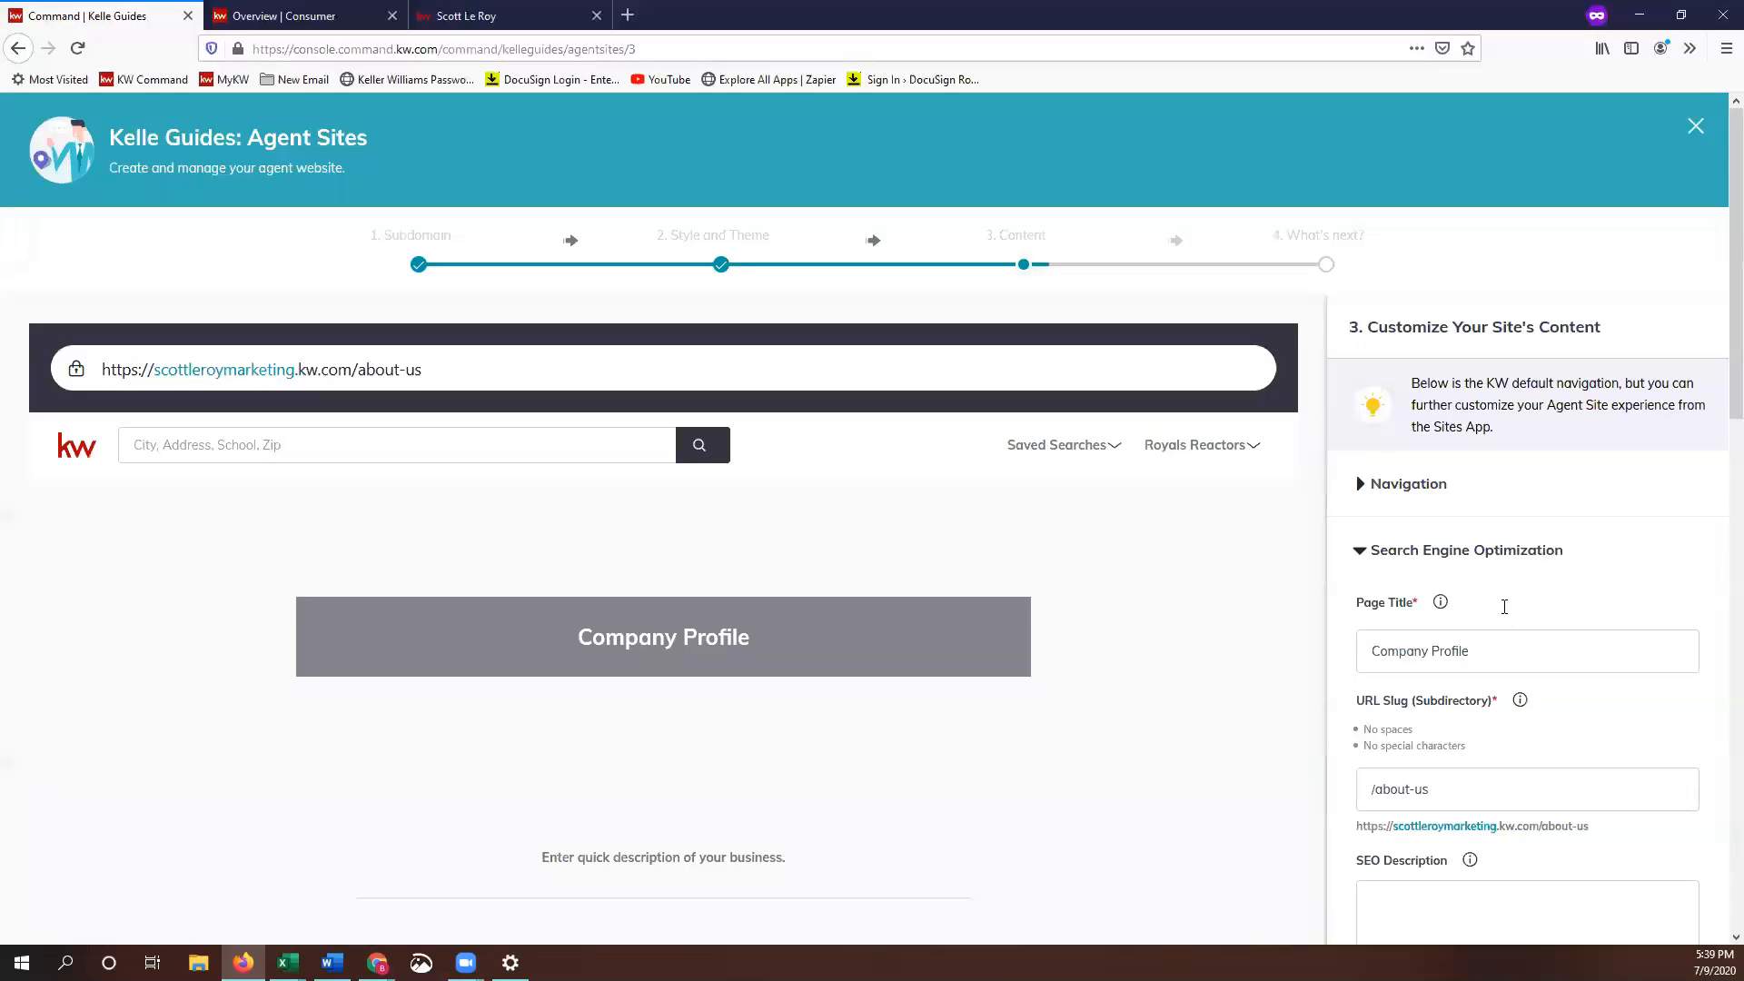
Look over the Search Engine Optimization fields for the Company Profile page: page title, URL slug and SEO description
{"action": "scroll", "coordinate": [1489, 620], "scroll_direction": "down", "scroll_amount": 1}
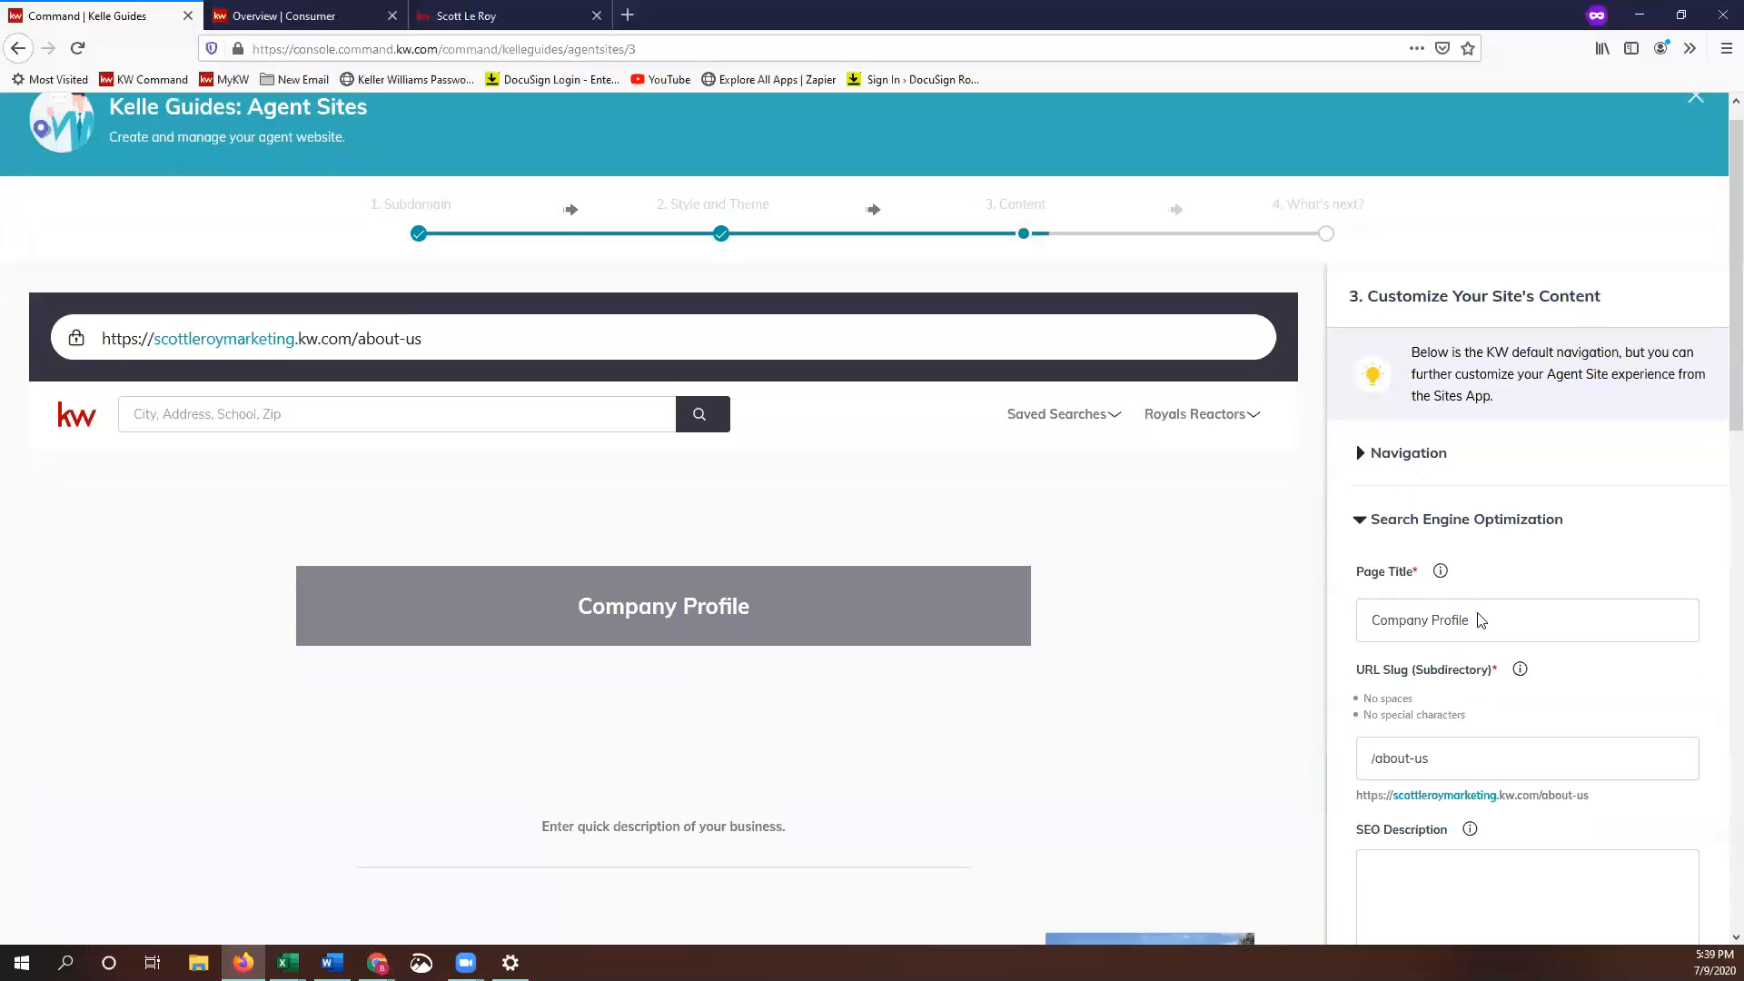
{"action": "scroll", "coordinate": [1474, 623], "scroll_direction": "down", "scroll_amount": 1}
{"action": "scroll", "coordinate": [1418, 451], "scroll_direction": "down", "scroll_amount": 1}
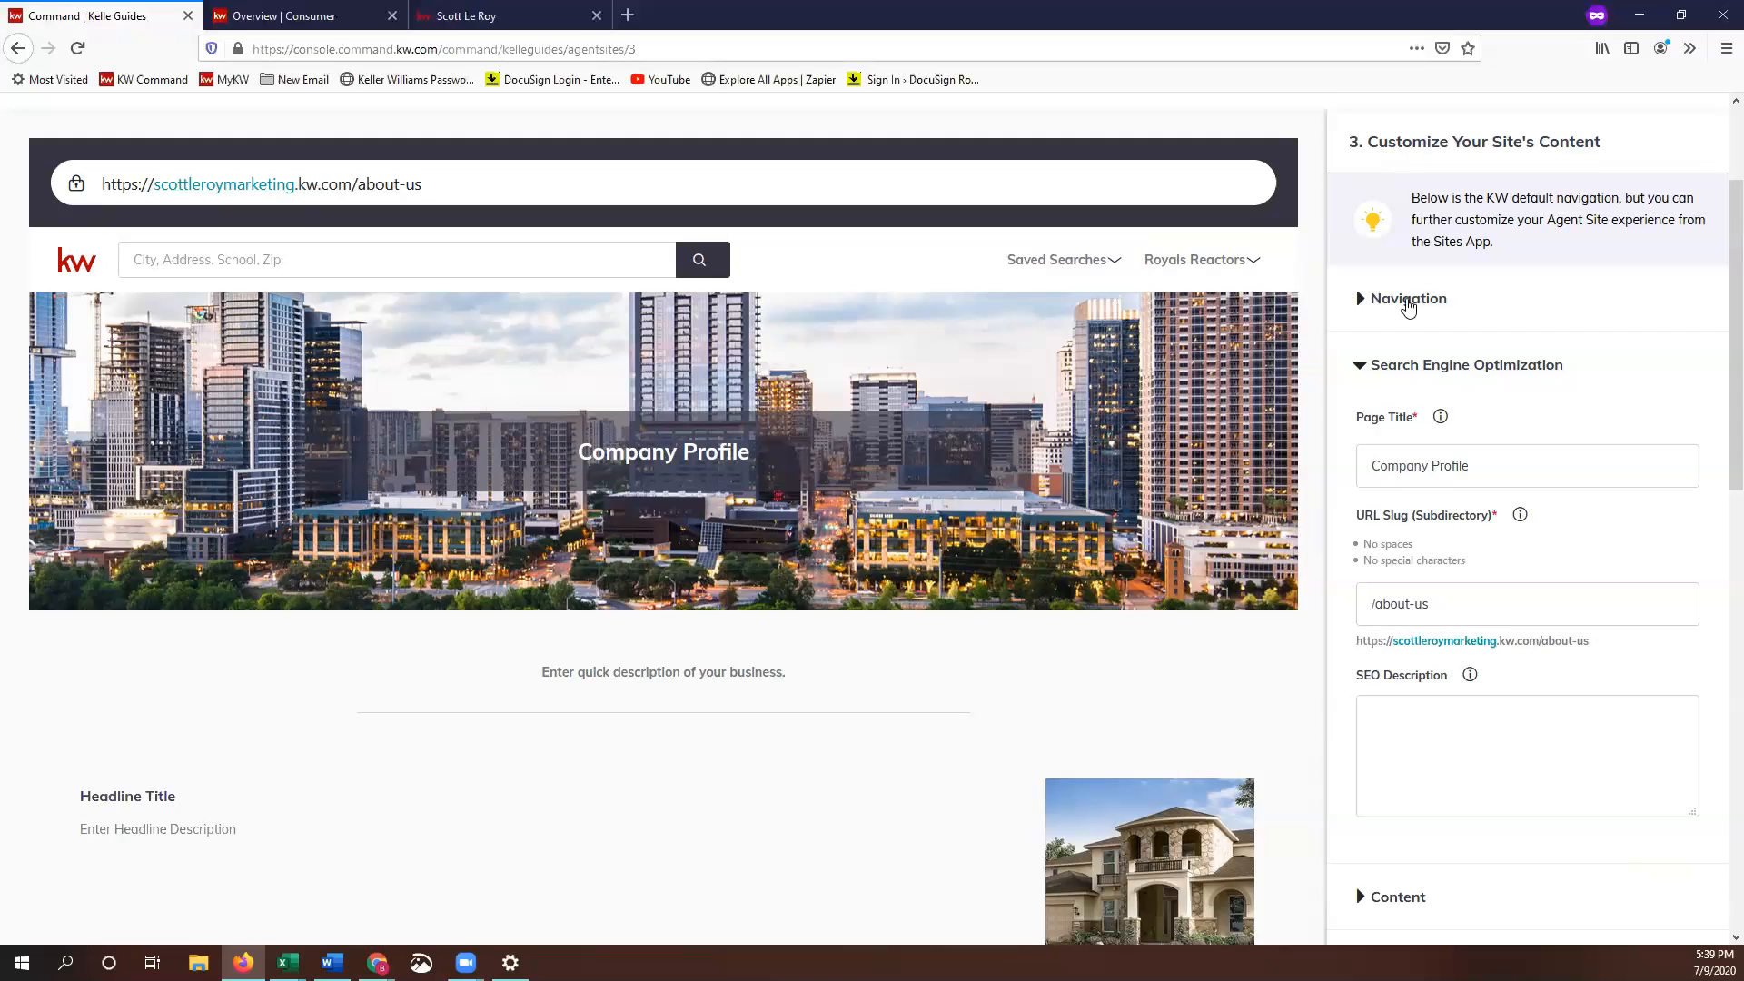
Try moving Company Profile below Contact Us in the site navigation, and return it to the first place under Home
{"action": "left_click", "coordinate": [1408, 303]}
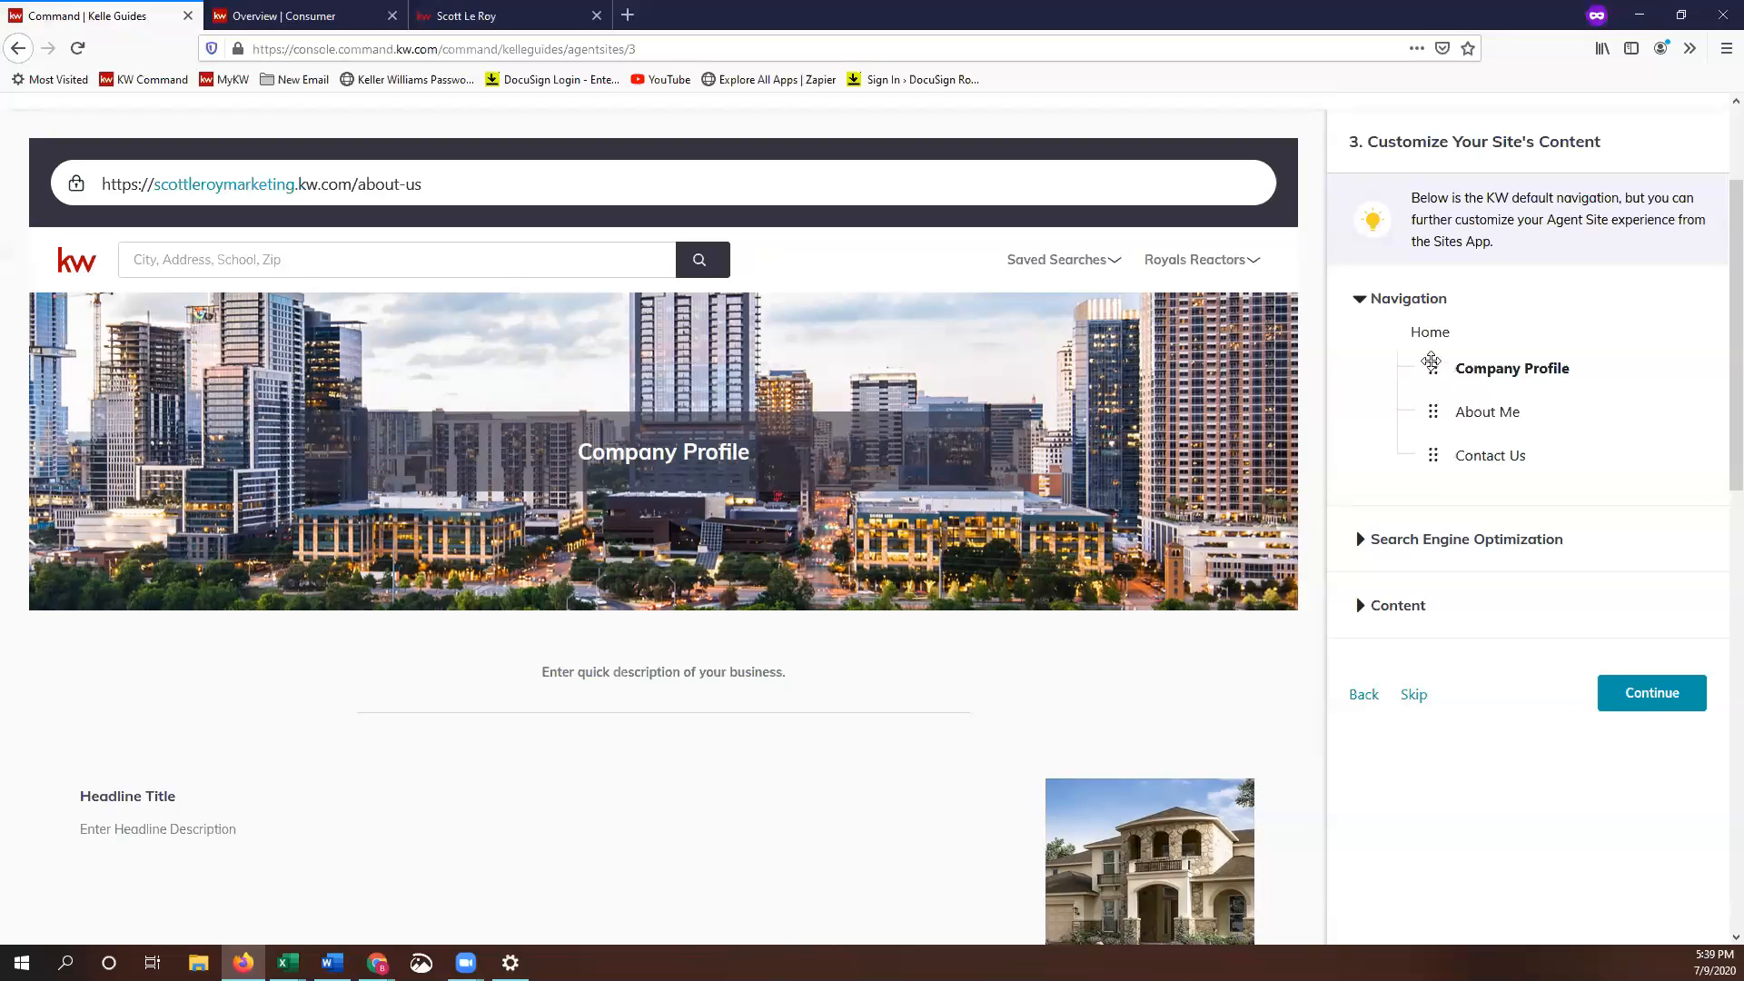
{"action": "left_click_drag", "start_coordinate": [1428, 413], "coordinate": [1467, 427]}
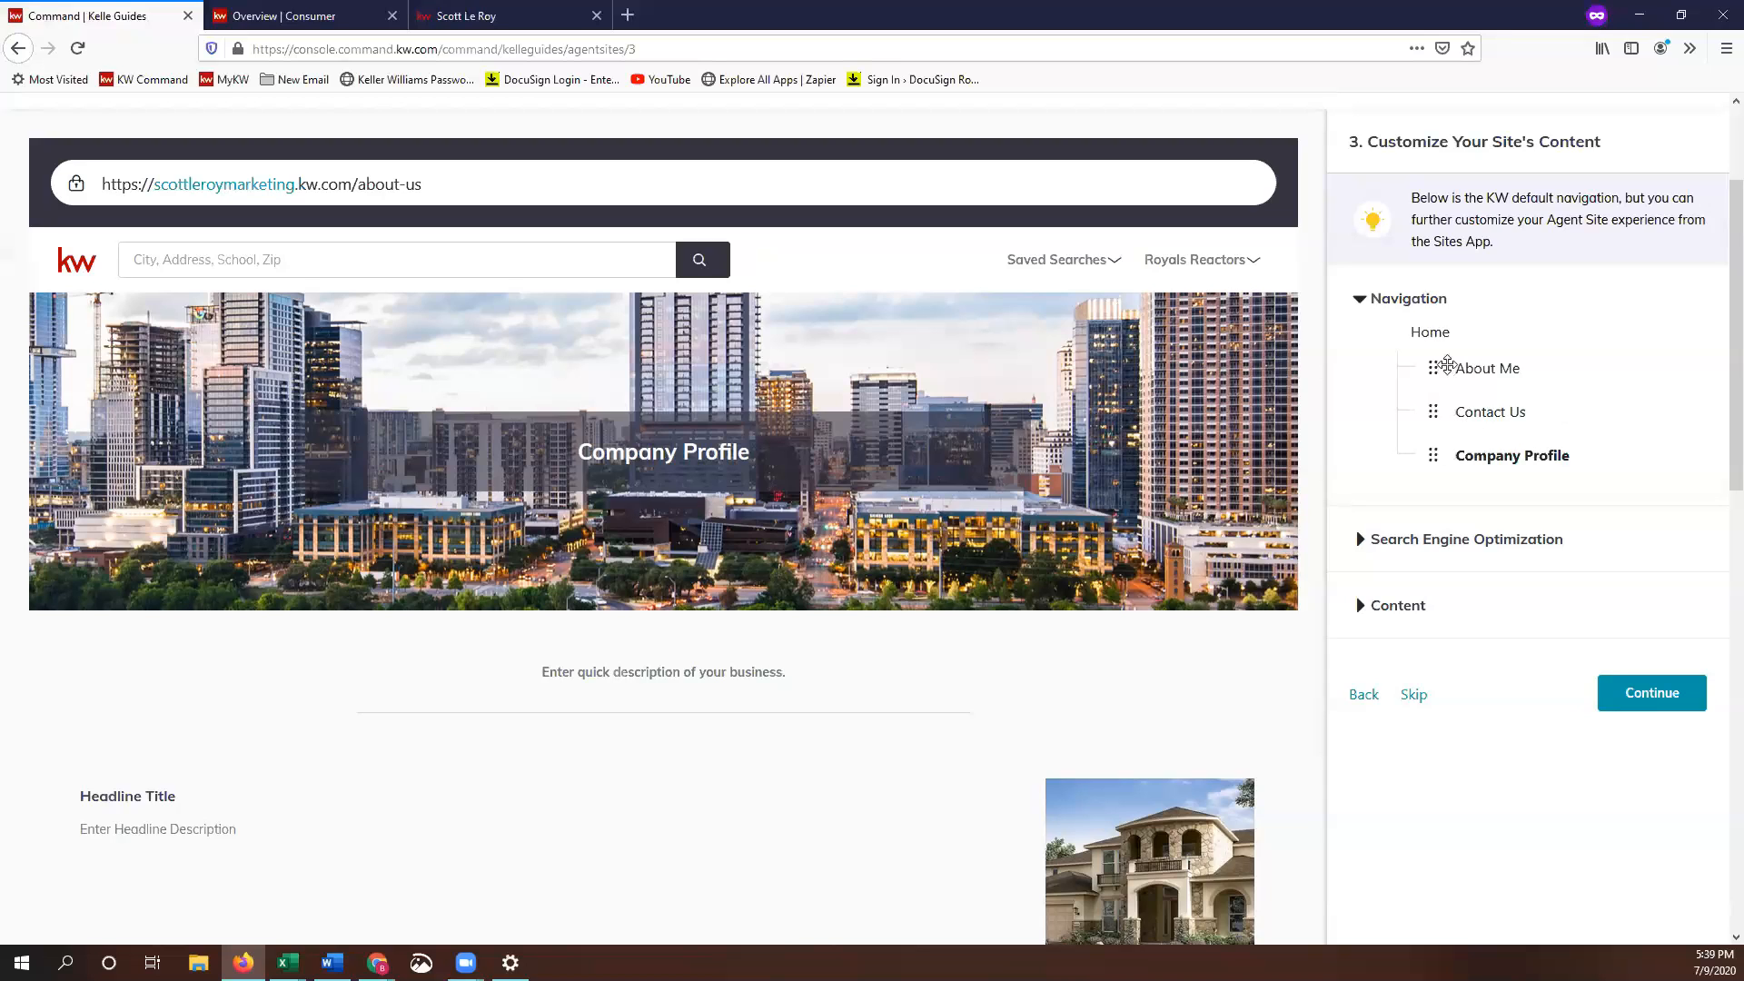
{"action": "left_click_drag", "start_coordinate": [1461, 455], "coordinate": [1433, 418]}
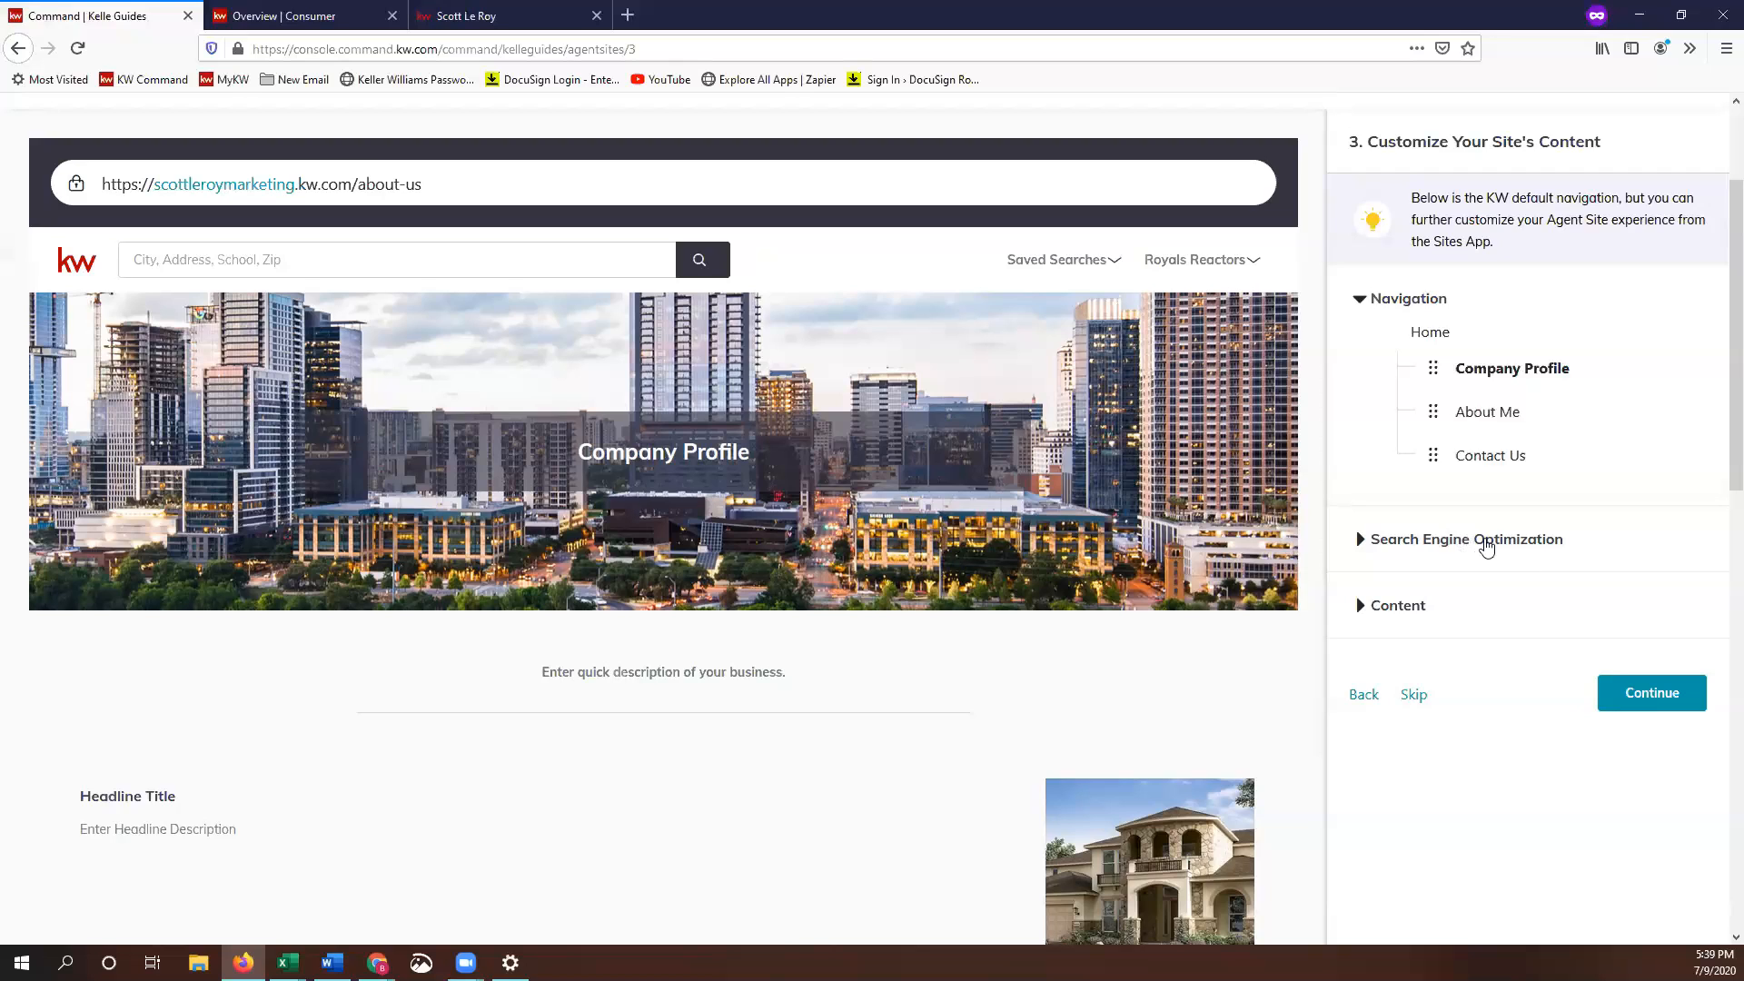
Examine the Company Profile page title against the live site's menu entries, and check how the URL slug forms the page address
{"action": "left_click", "coordinate": [1446, 541]}
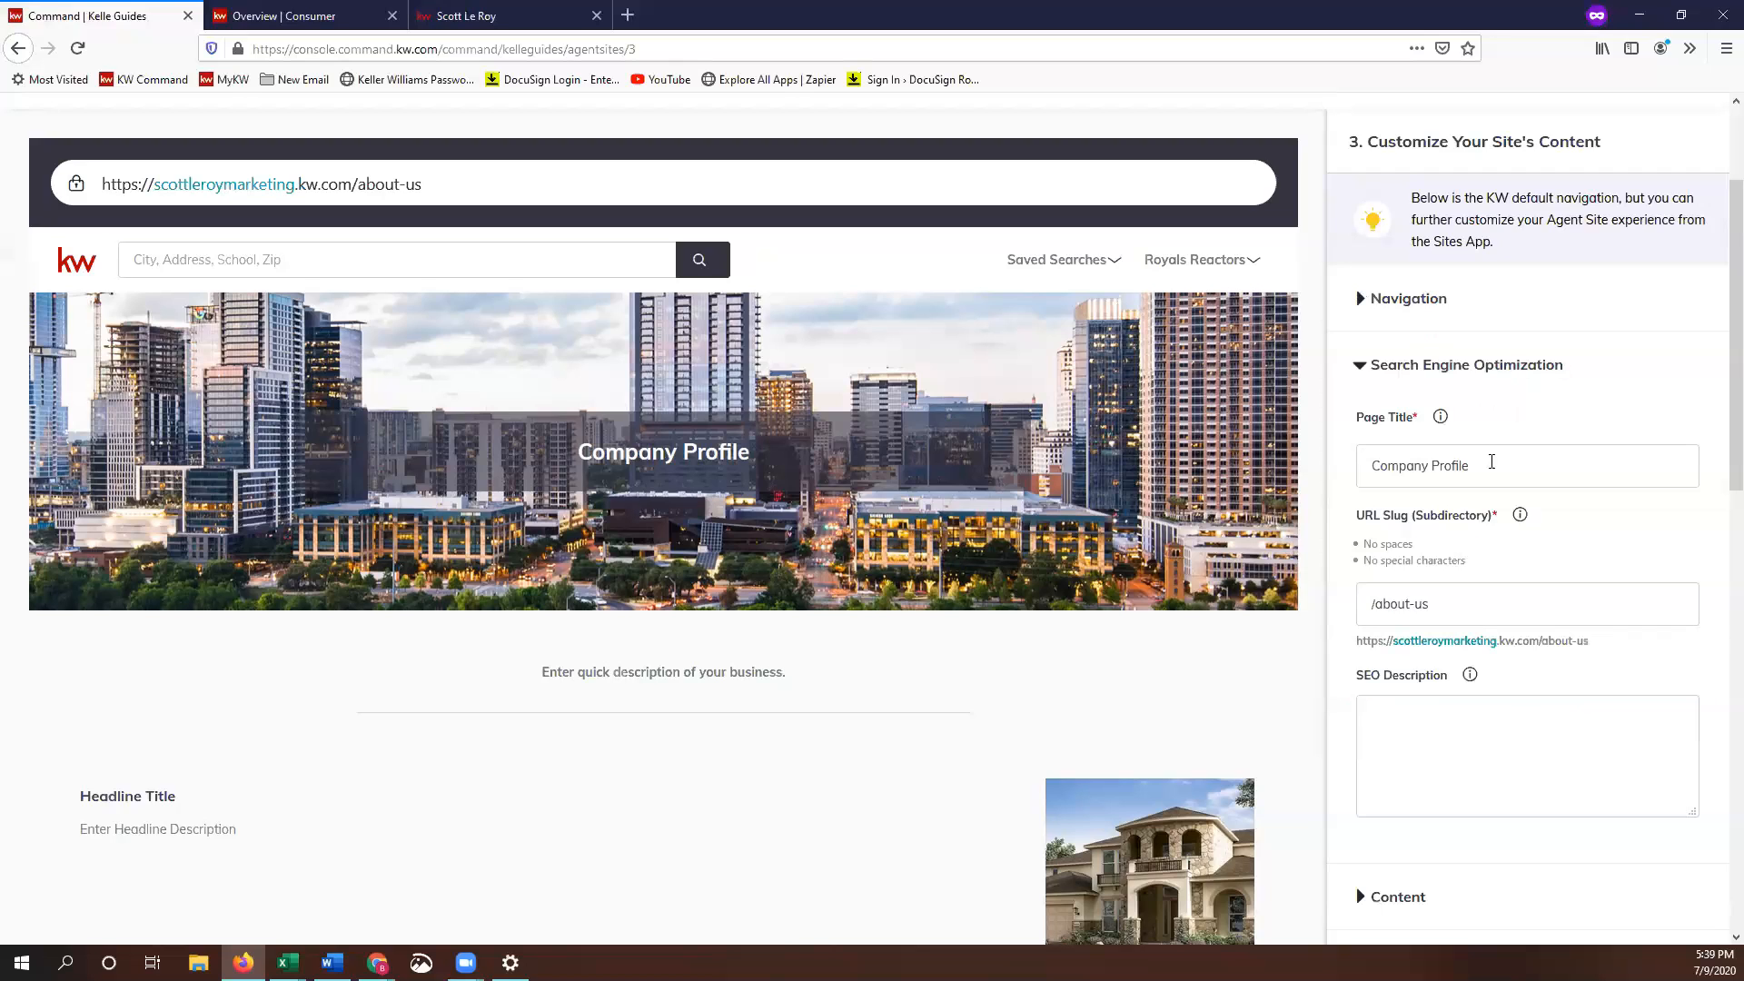
{"action": "left_click_drag", "start_coordinate": [1476, 467], "coordinate": [1367, 466]}
{"action": "left_click", "coordinate": [509, 15]}
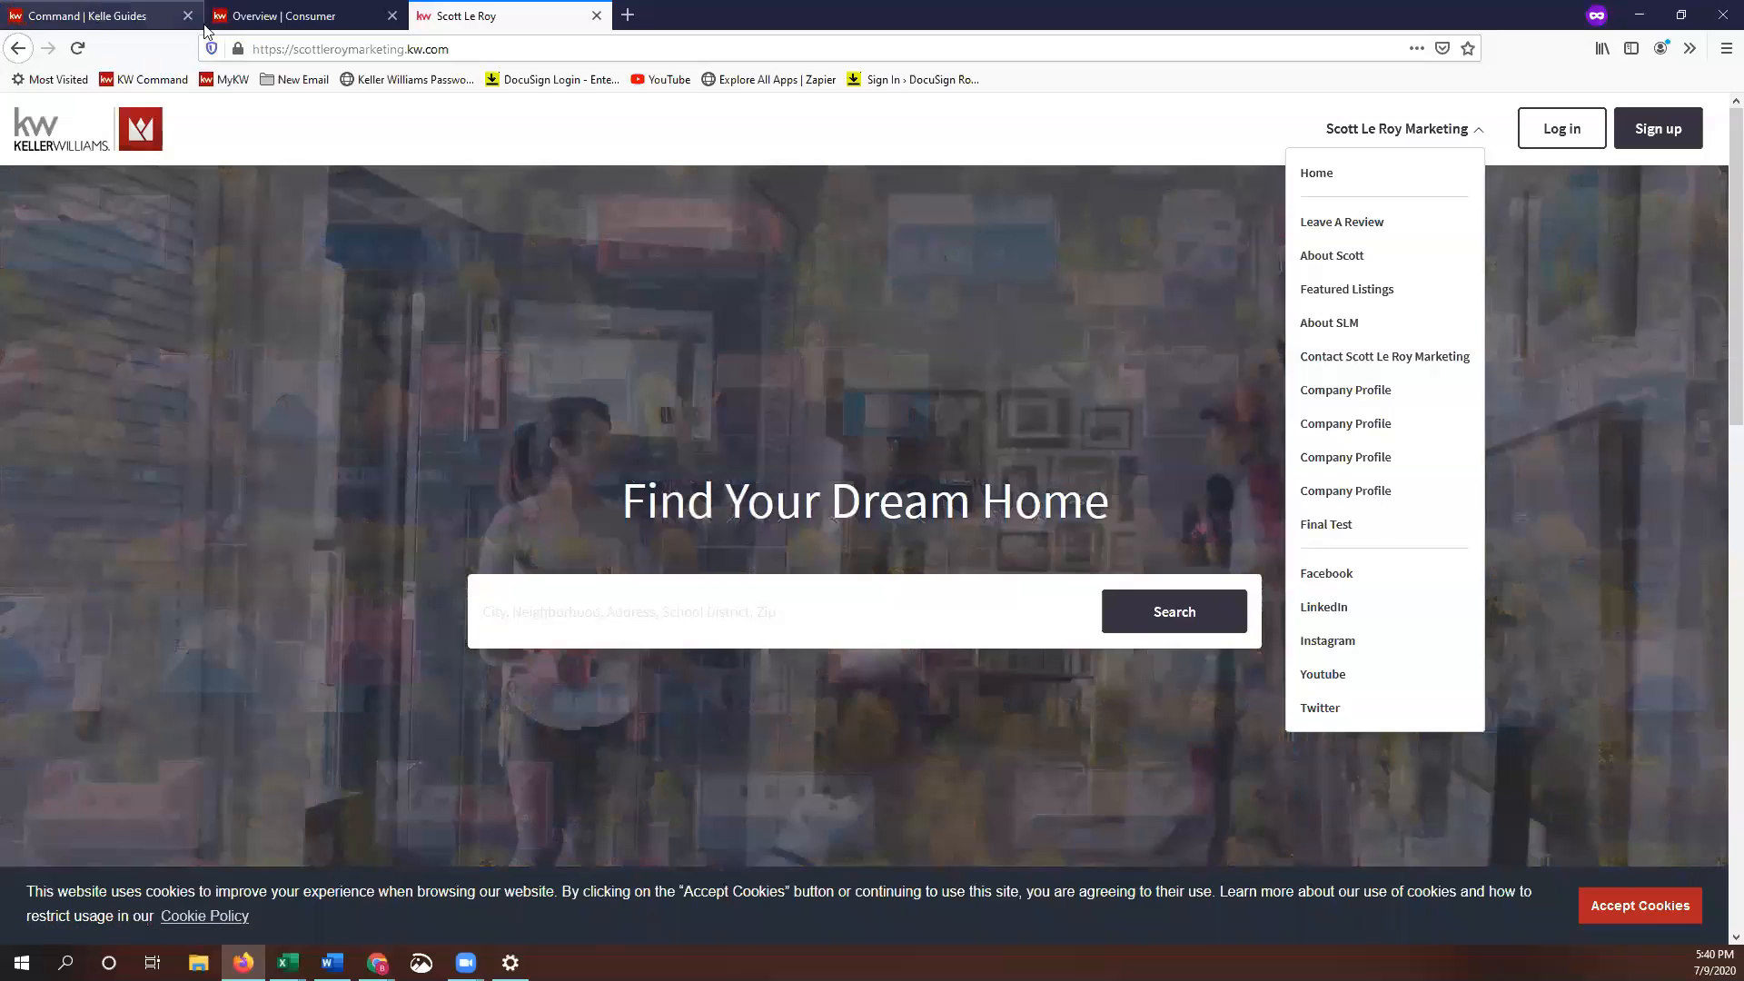
{"action": "left_click", "coordinate": [199, 23]}
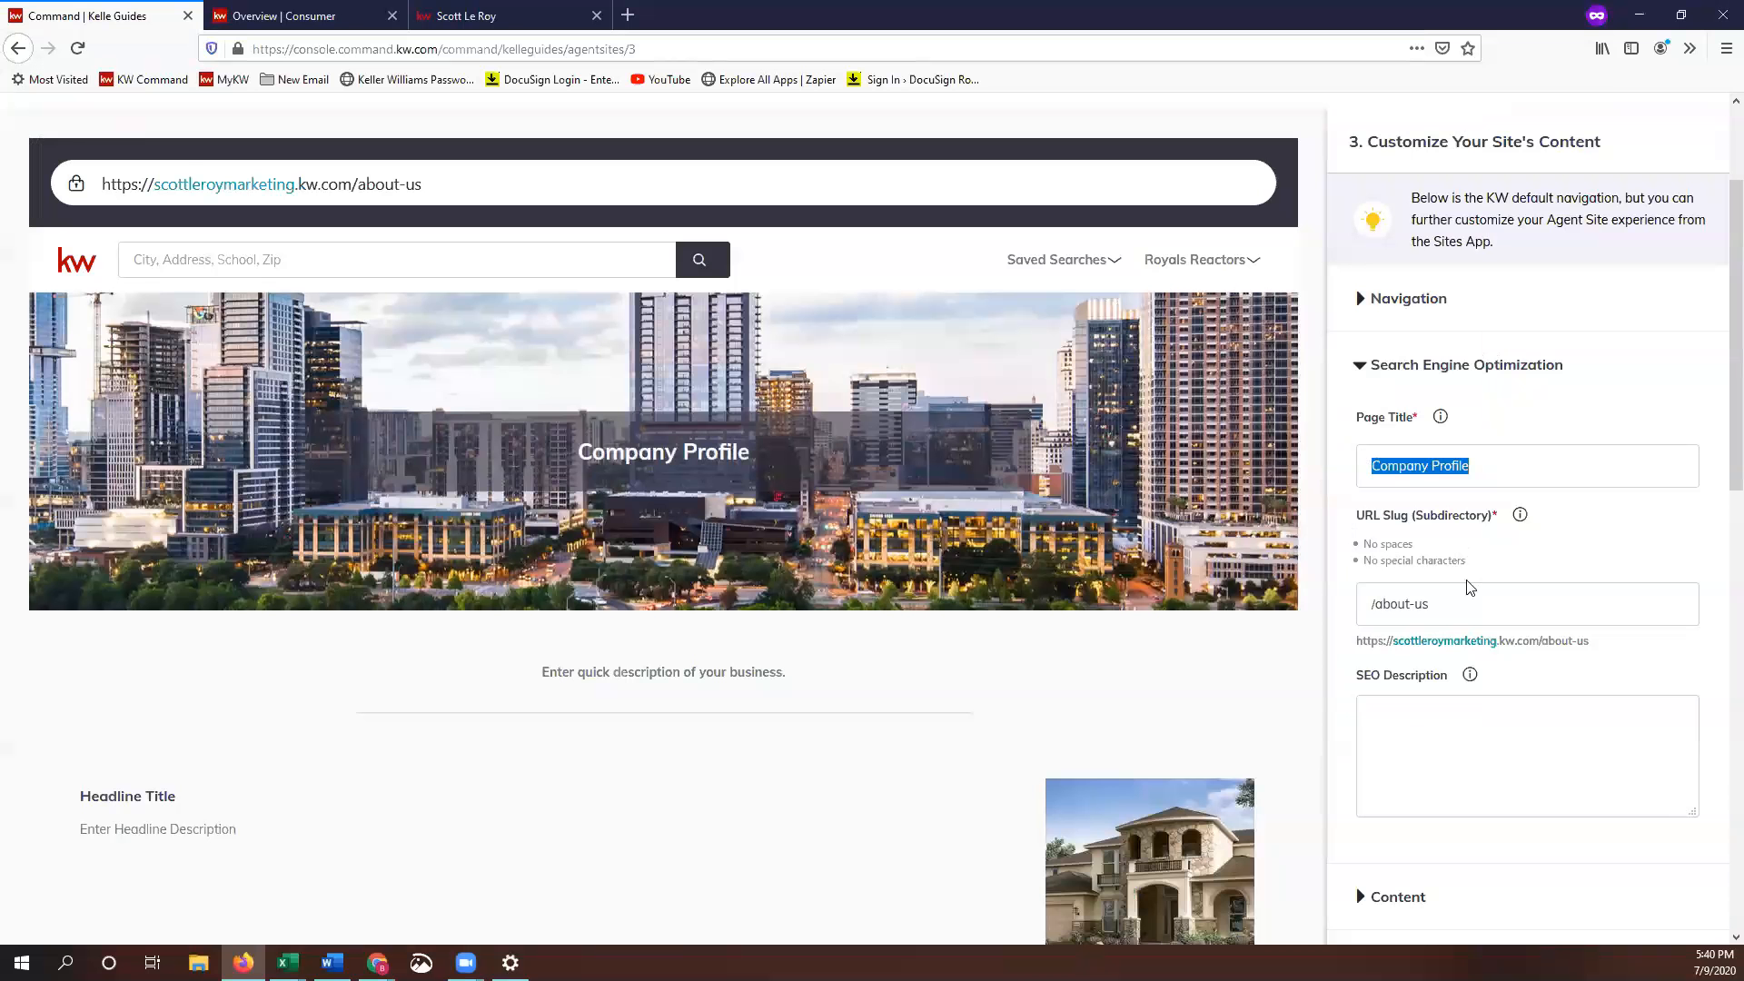
{"action": "key", "text": "Tab"}
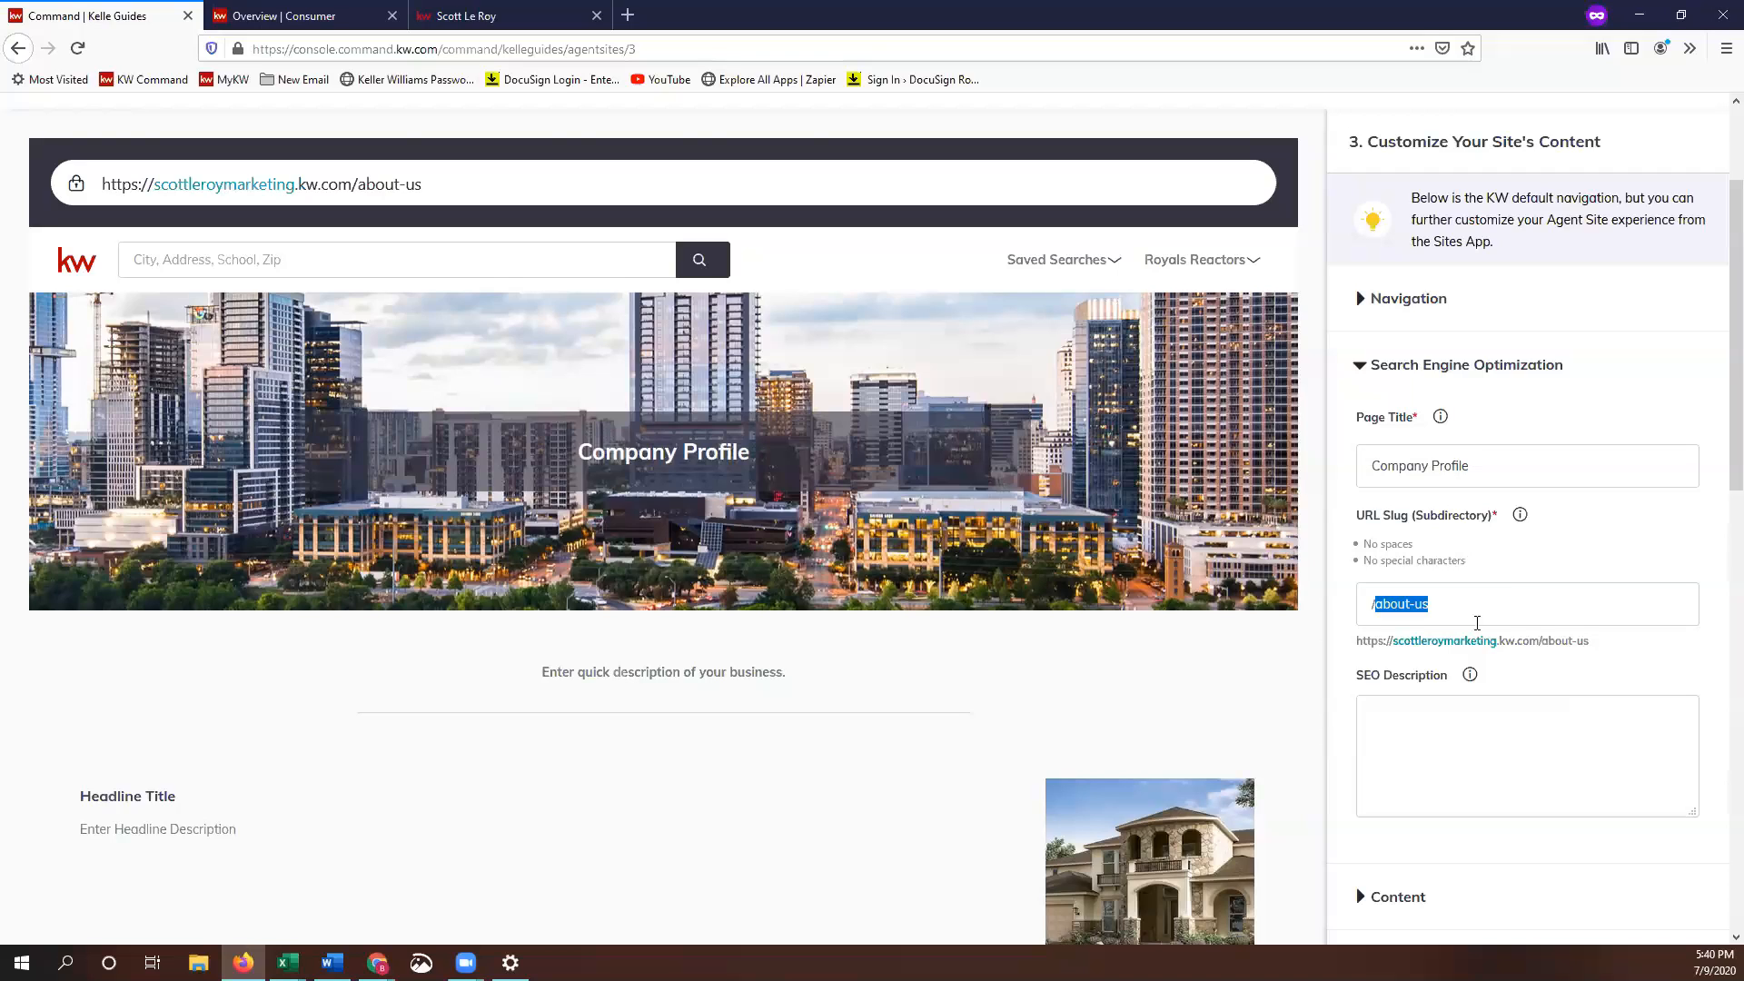
{"action": "left_click_drag", "start_coordinate": [1394, 643], "coordinate": [1541, 642]}
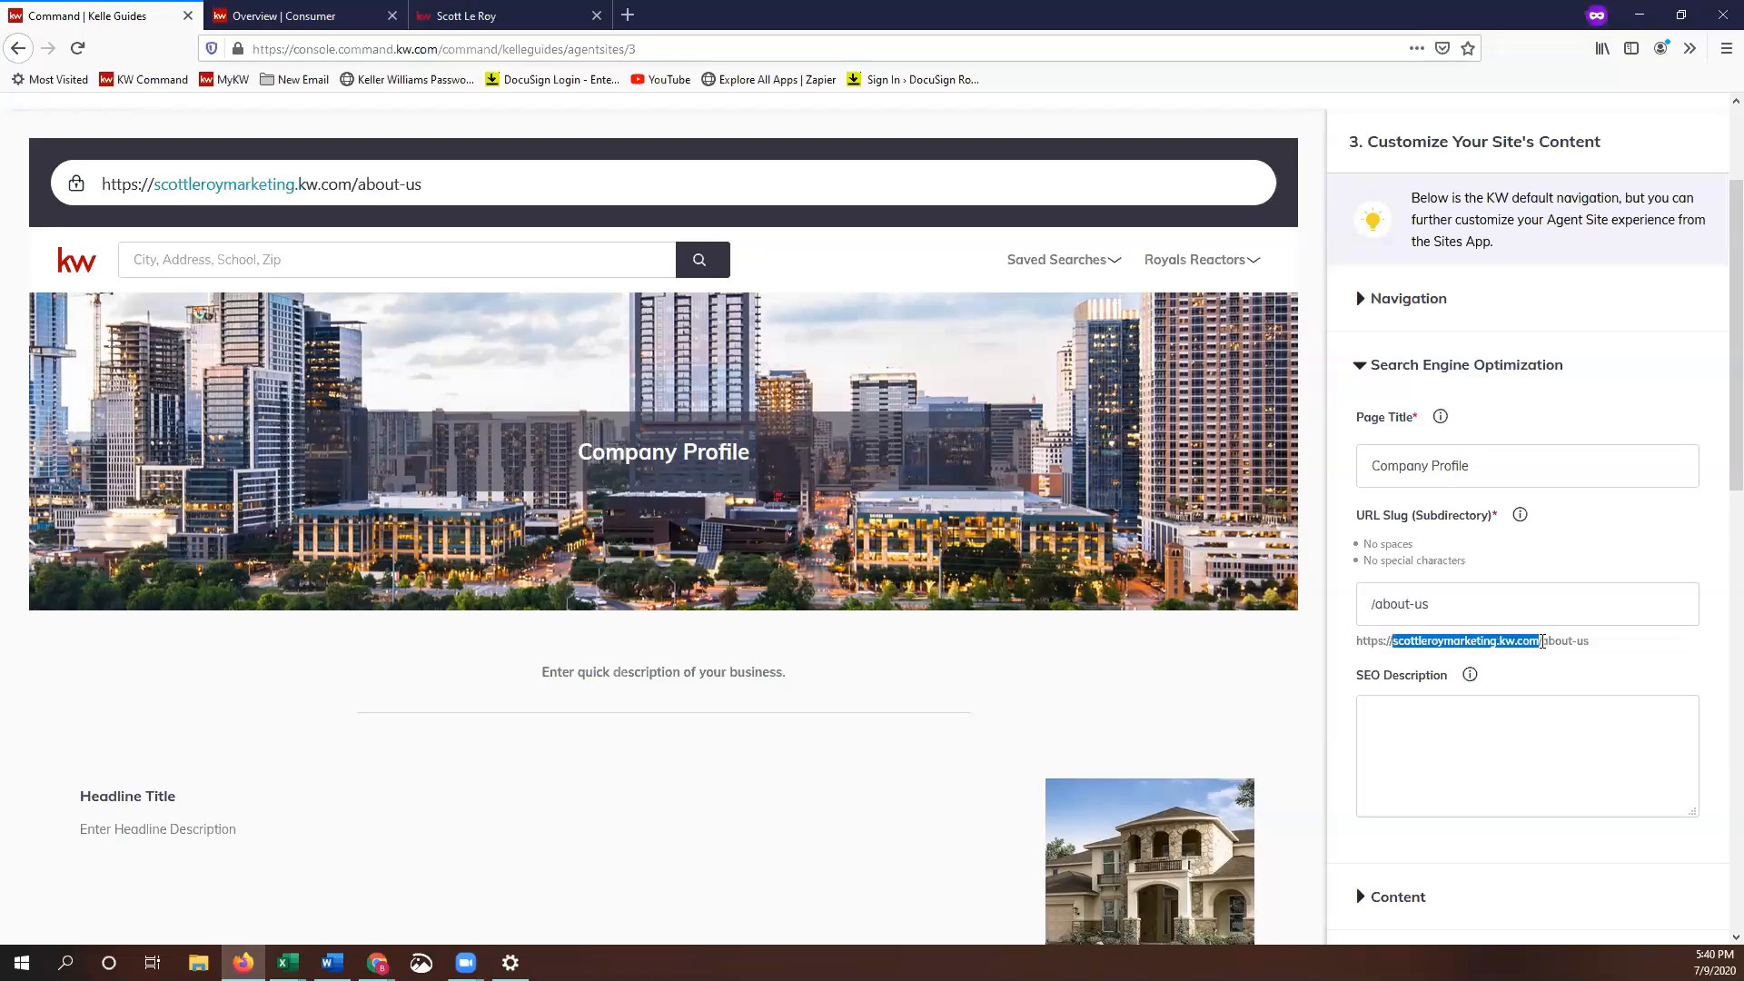
{"action": "left_click", "coordinate": [1624, 657]}
{"action": "double_click", "coordinate": [1619, 651]}
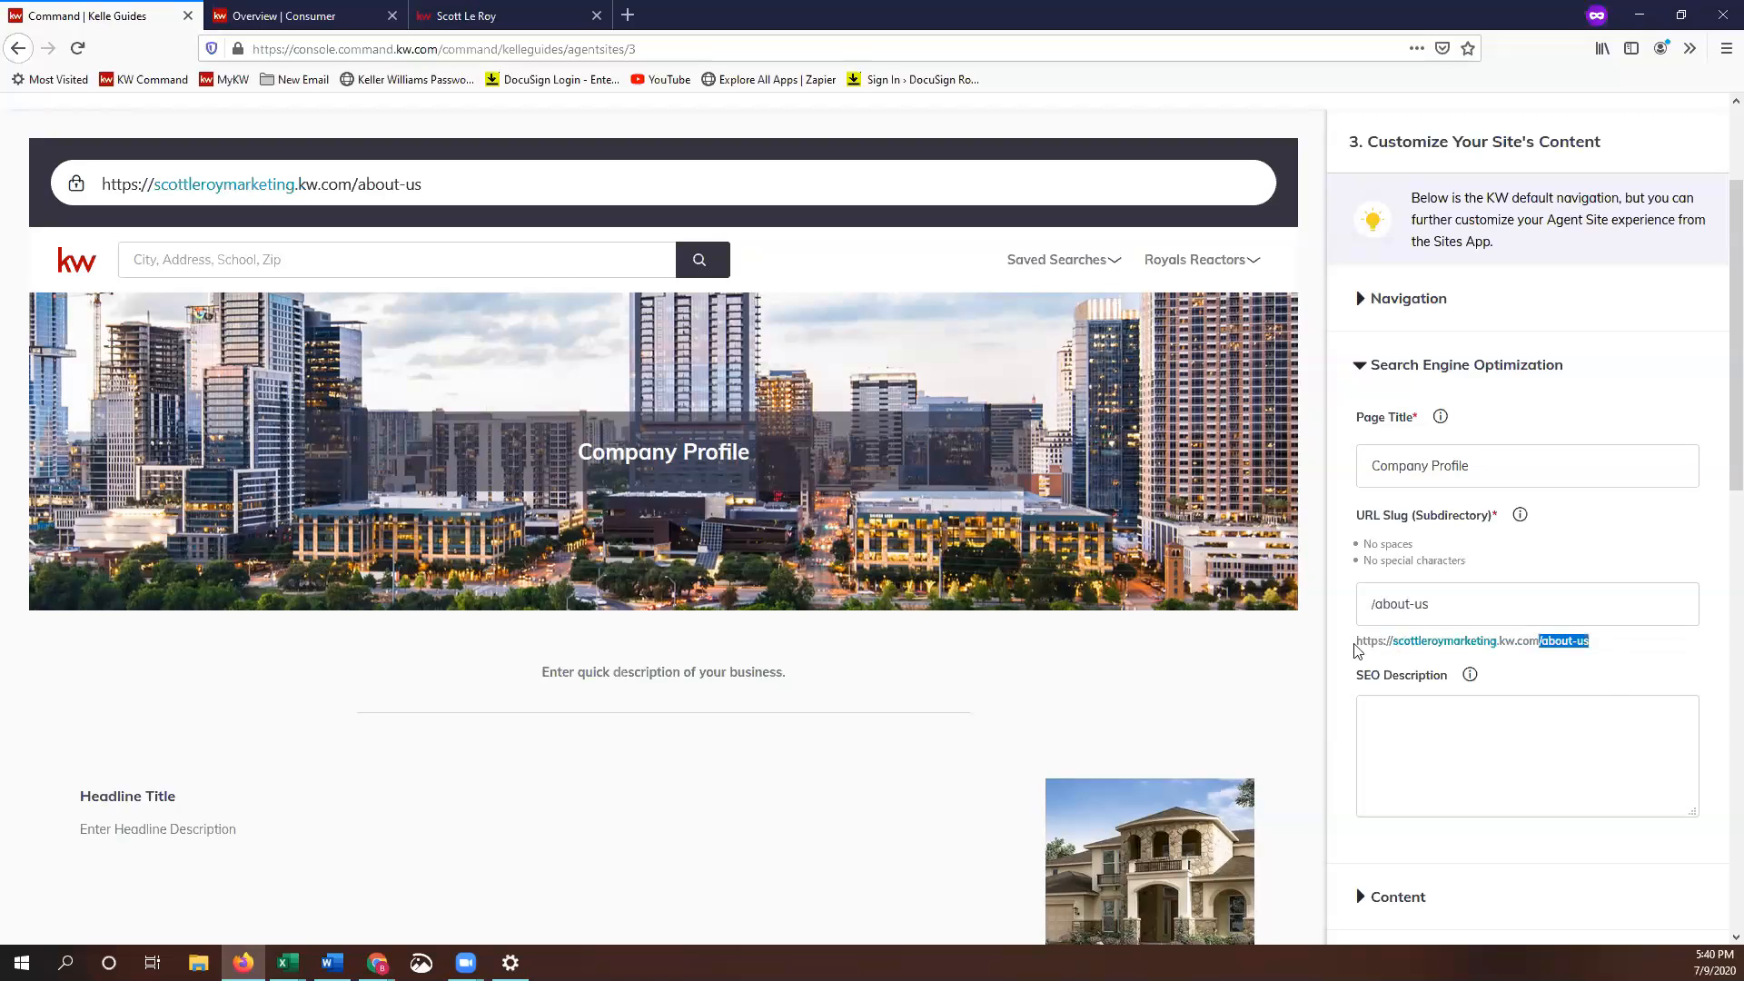
{"action": "left_click_drag", "start_coordinate": [1619, 651], "coordinate": [1353, 645]}
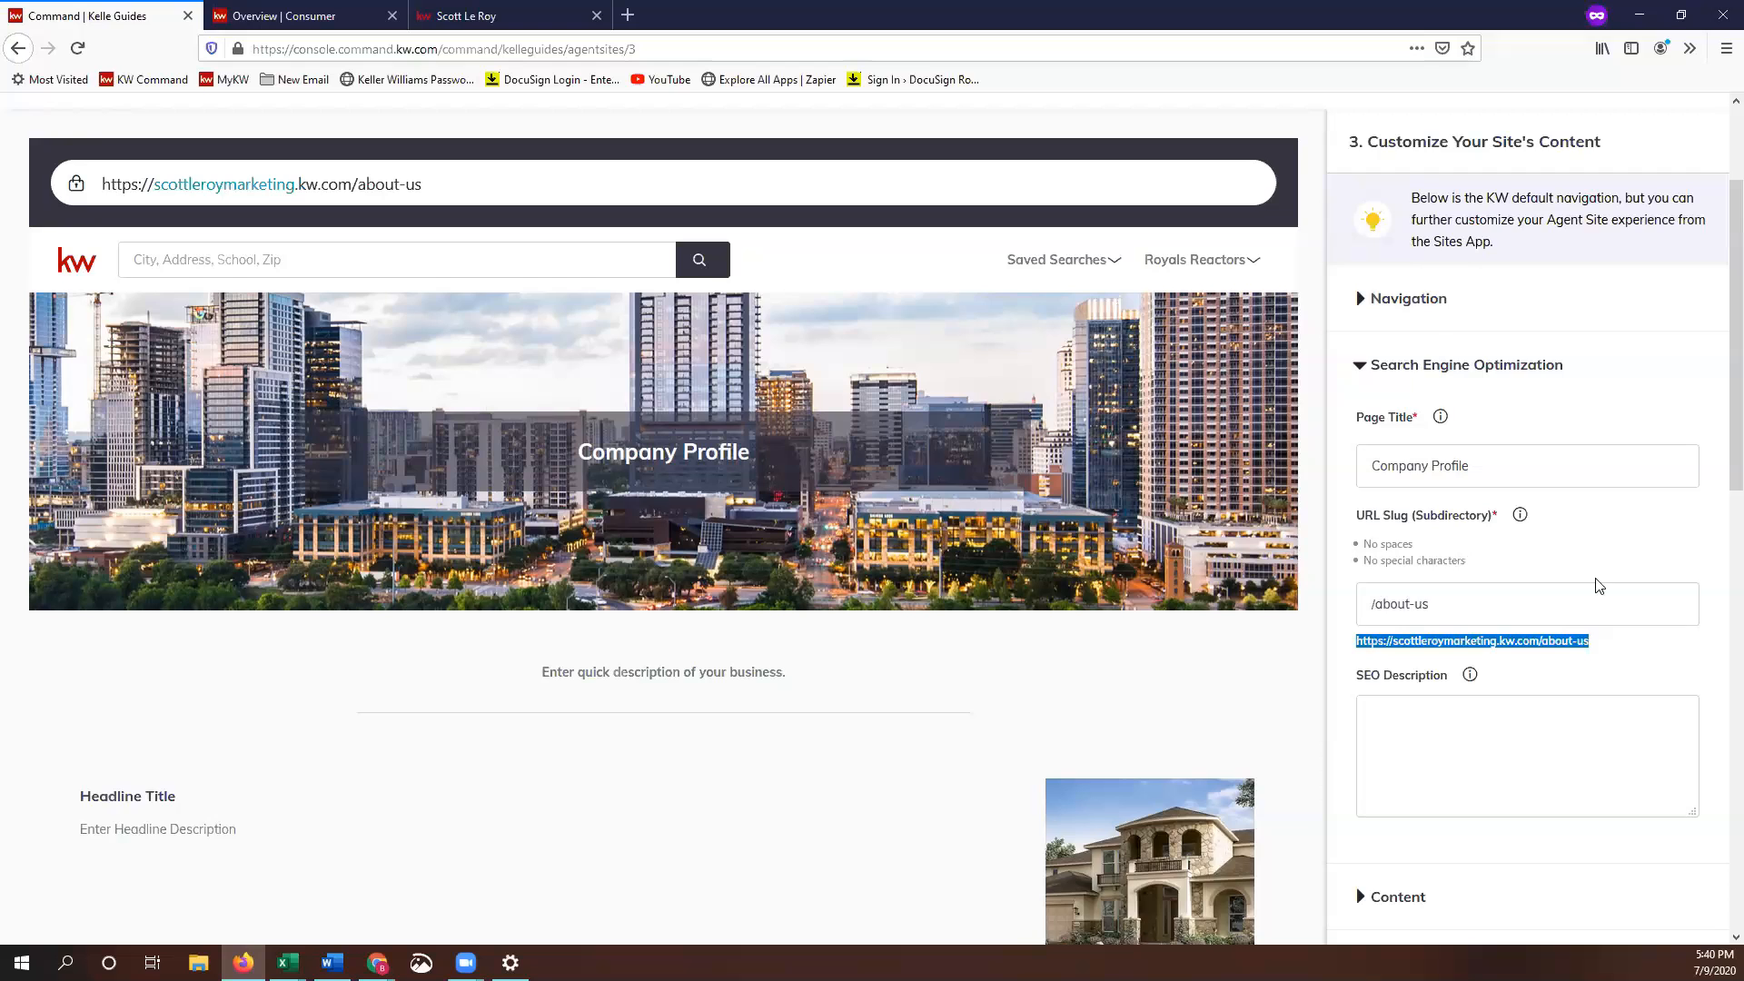
Look over the SEO Description field and the Page Header and Intro Paragraph content fields of the Company Profile page
{"action": "scroll", "coordinate": [1589, 545], "scroll_direction": "down", "scroll_amount": 1}
{"action": "scroll", "coordinate": [1595, 500], "scroll_direction": "down", "scroll_amount": 1}
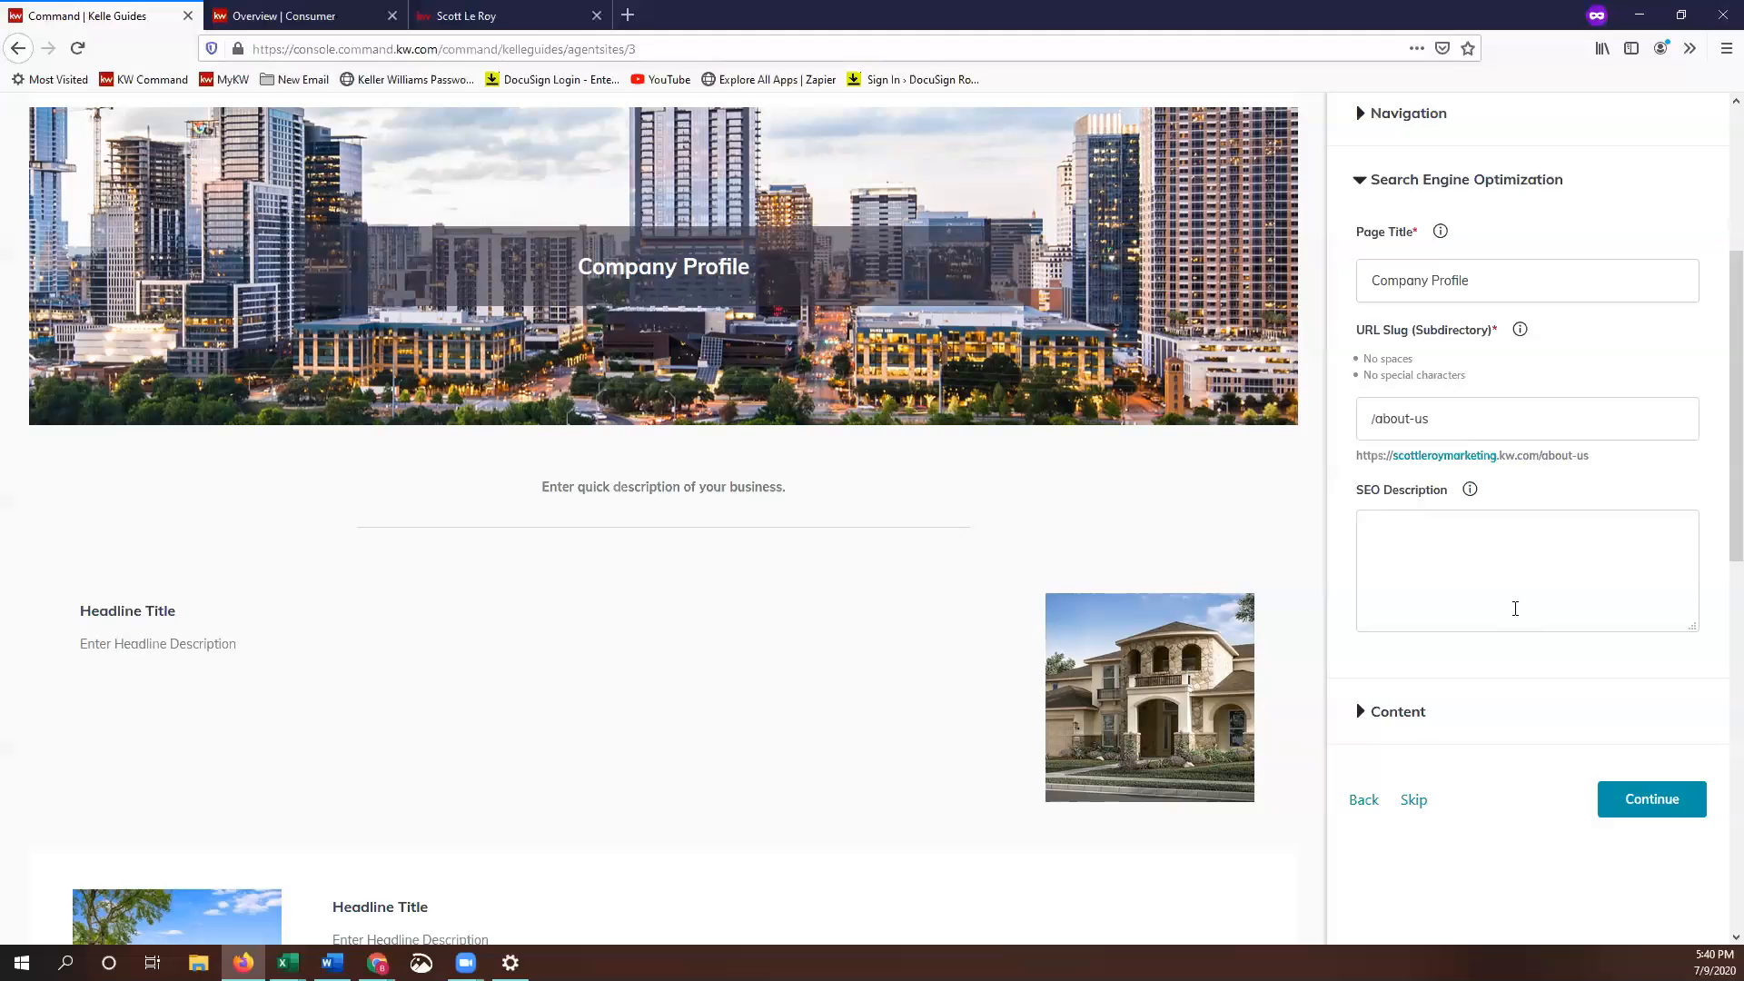
{"action": "scroll", "coordinate": [1538, 512], "scroll_direction": "down", "scroll_amount": 1}
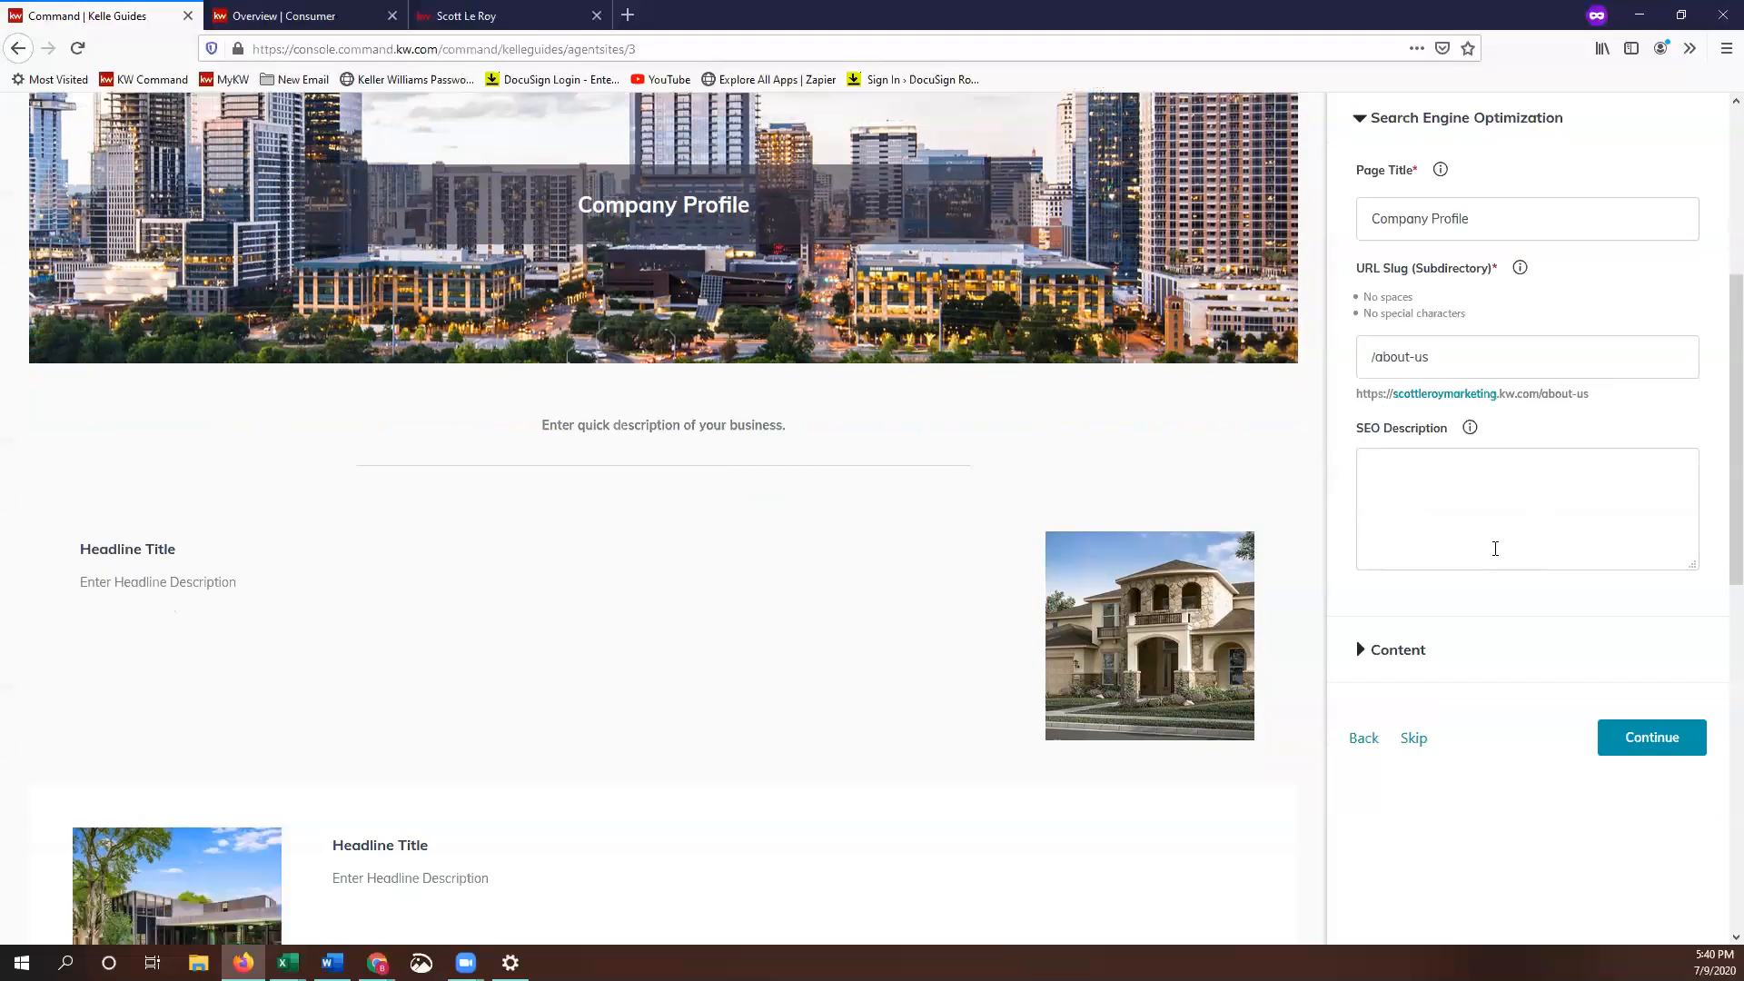
{"action": "scroll", "coordinate": [1413, 569], "scroll_direction": "down", "scroll_amount": 1}
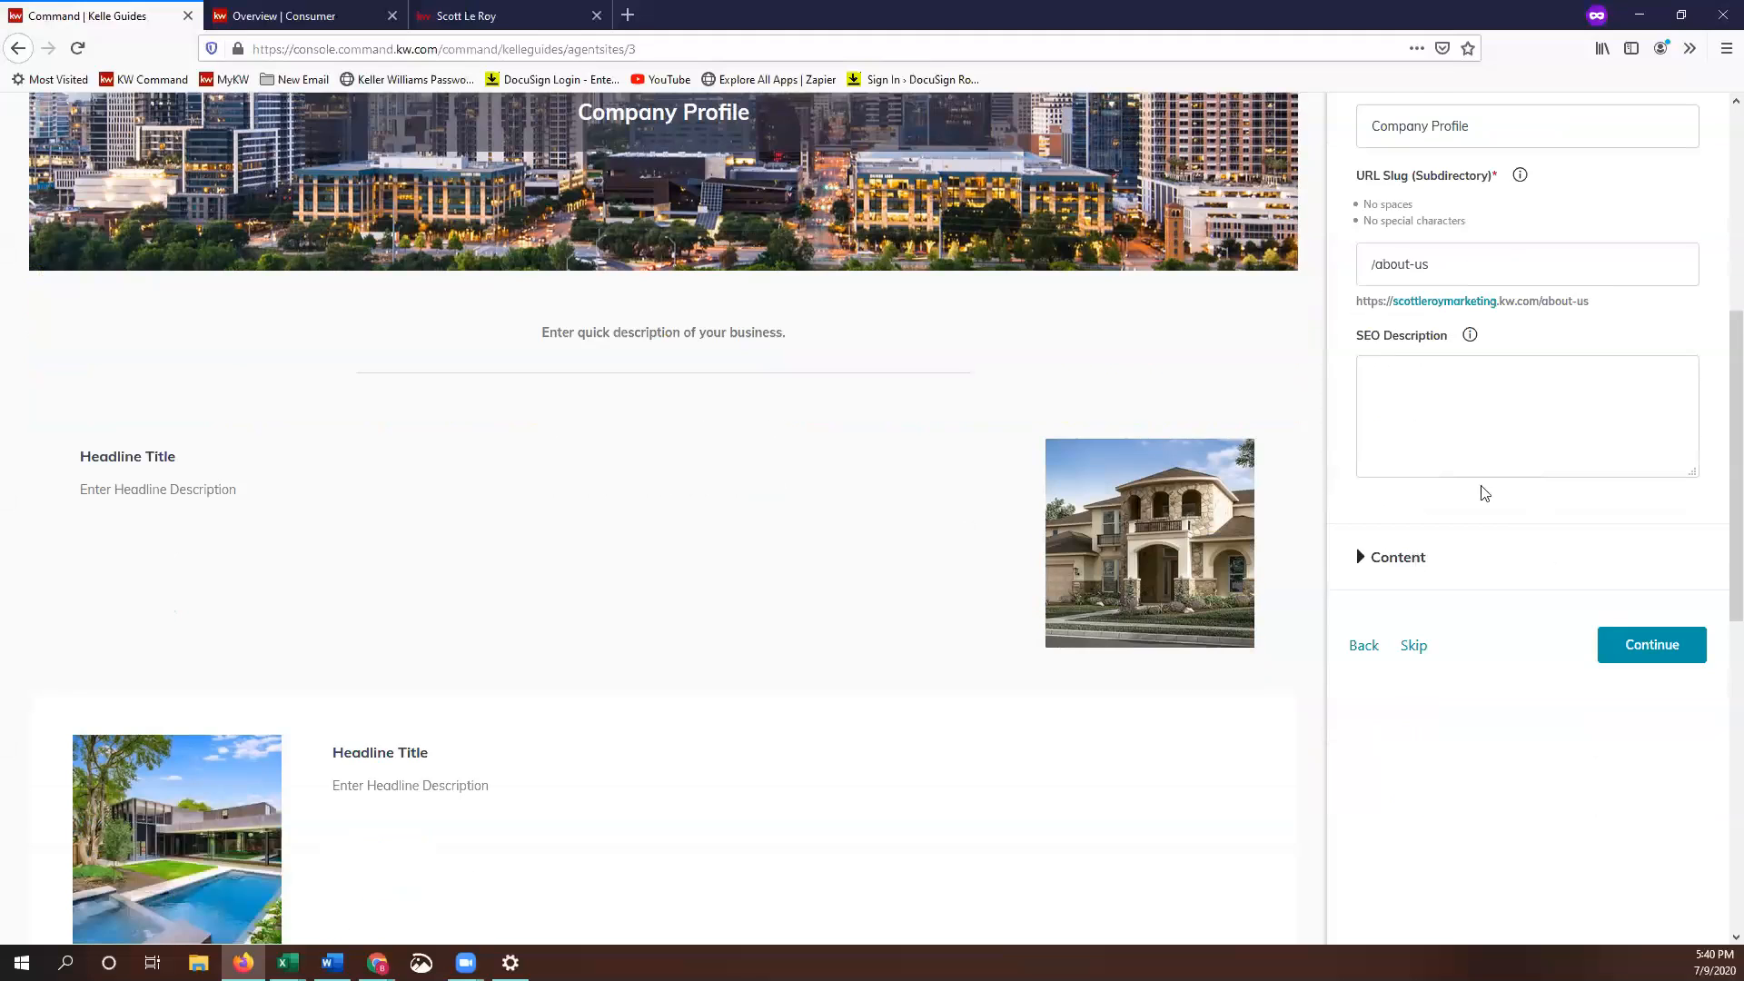
{"action": "left_click", "coordinate": [1413, 558]}
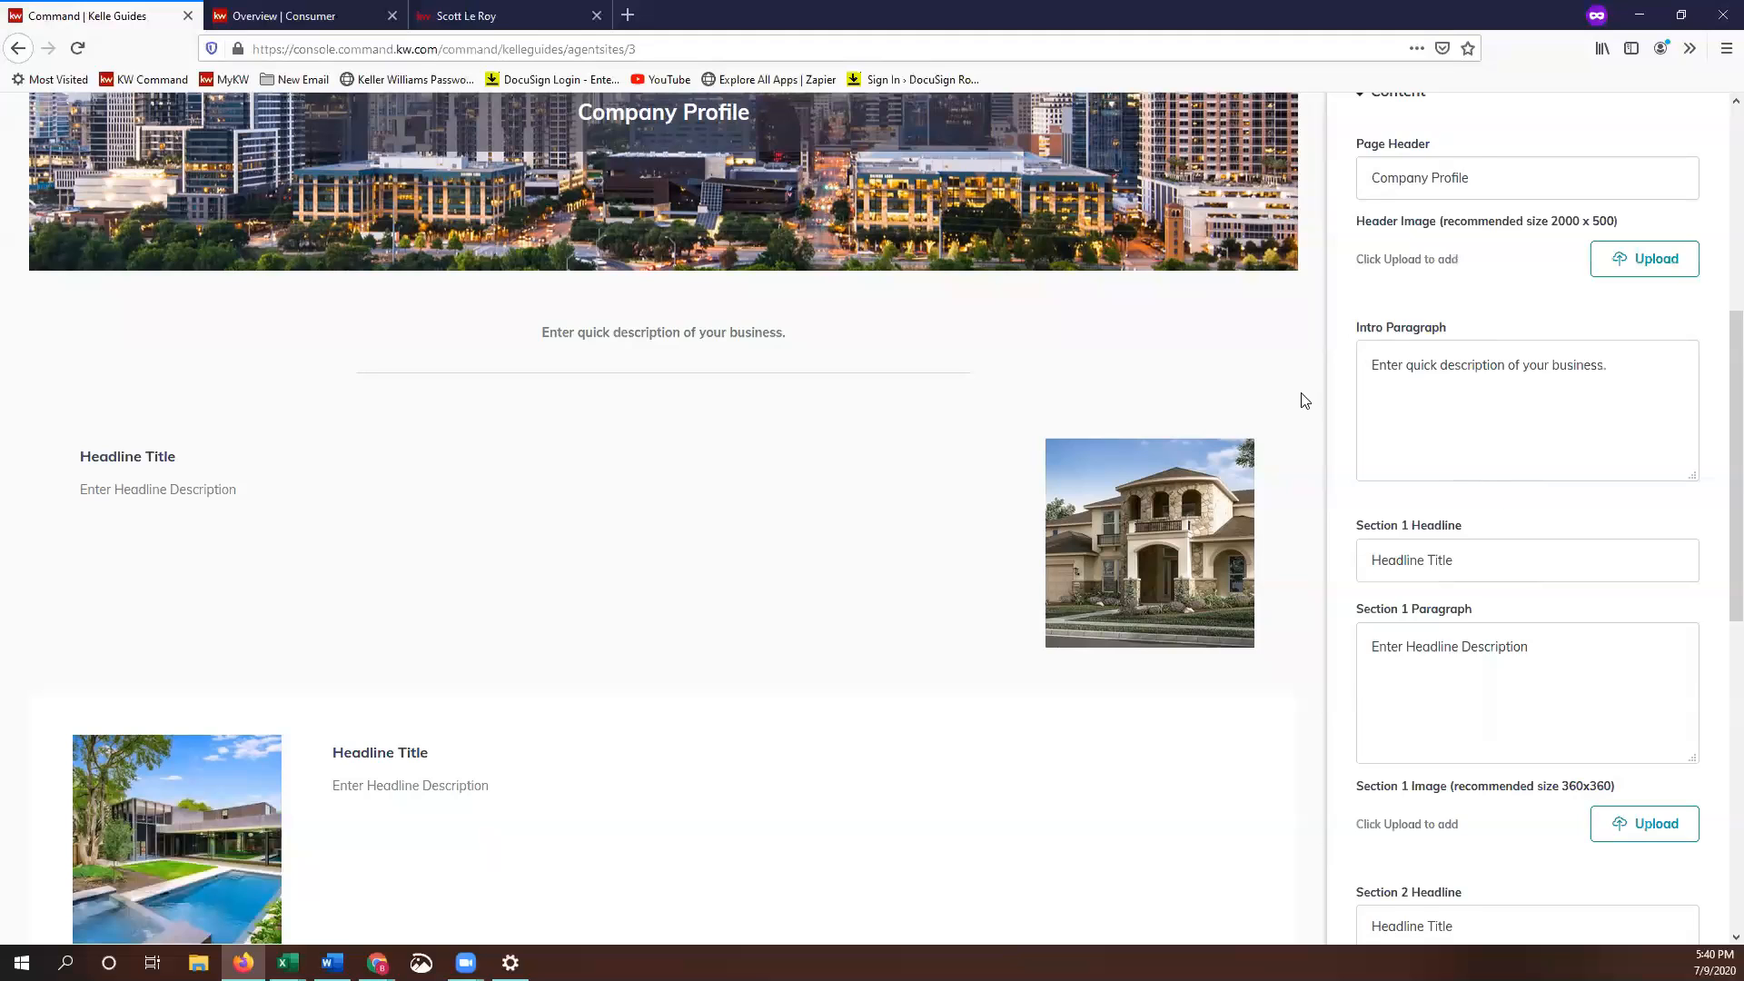
{"action": "scroll", "coordinate": [1305, 402], "scroll_direction": "up", "scroll_amount": 1}
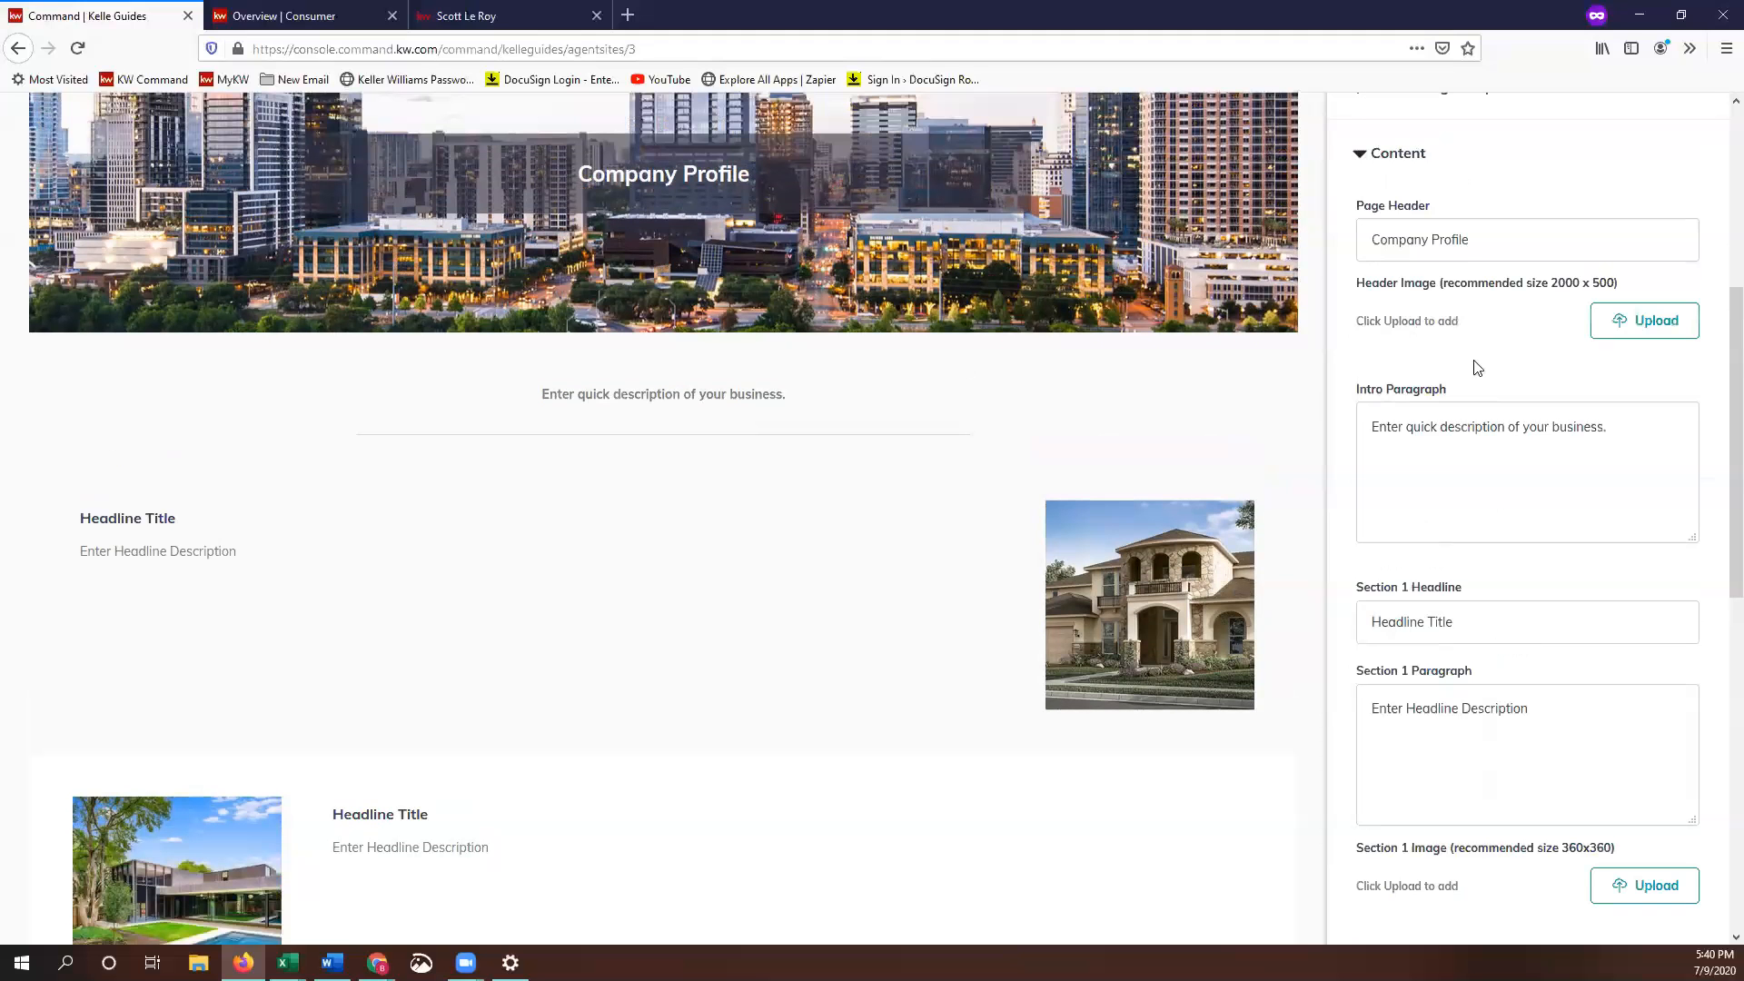
{"action": "left_click_drag", "start_coordinate": [1484, 241], "coordinate": [1302, 227]}
{"action": "key", "text": "ctrl+shift+Left"}
{"action": "left_click_drag", "start_coordinate": [1379, 427], "coordinate": [1458, 499]}
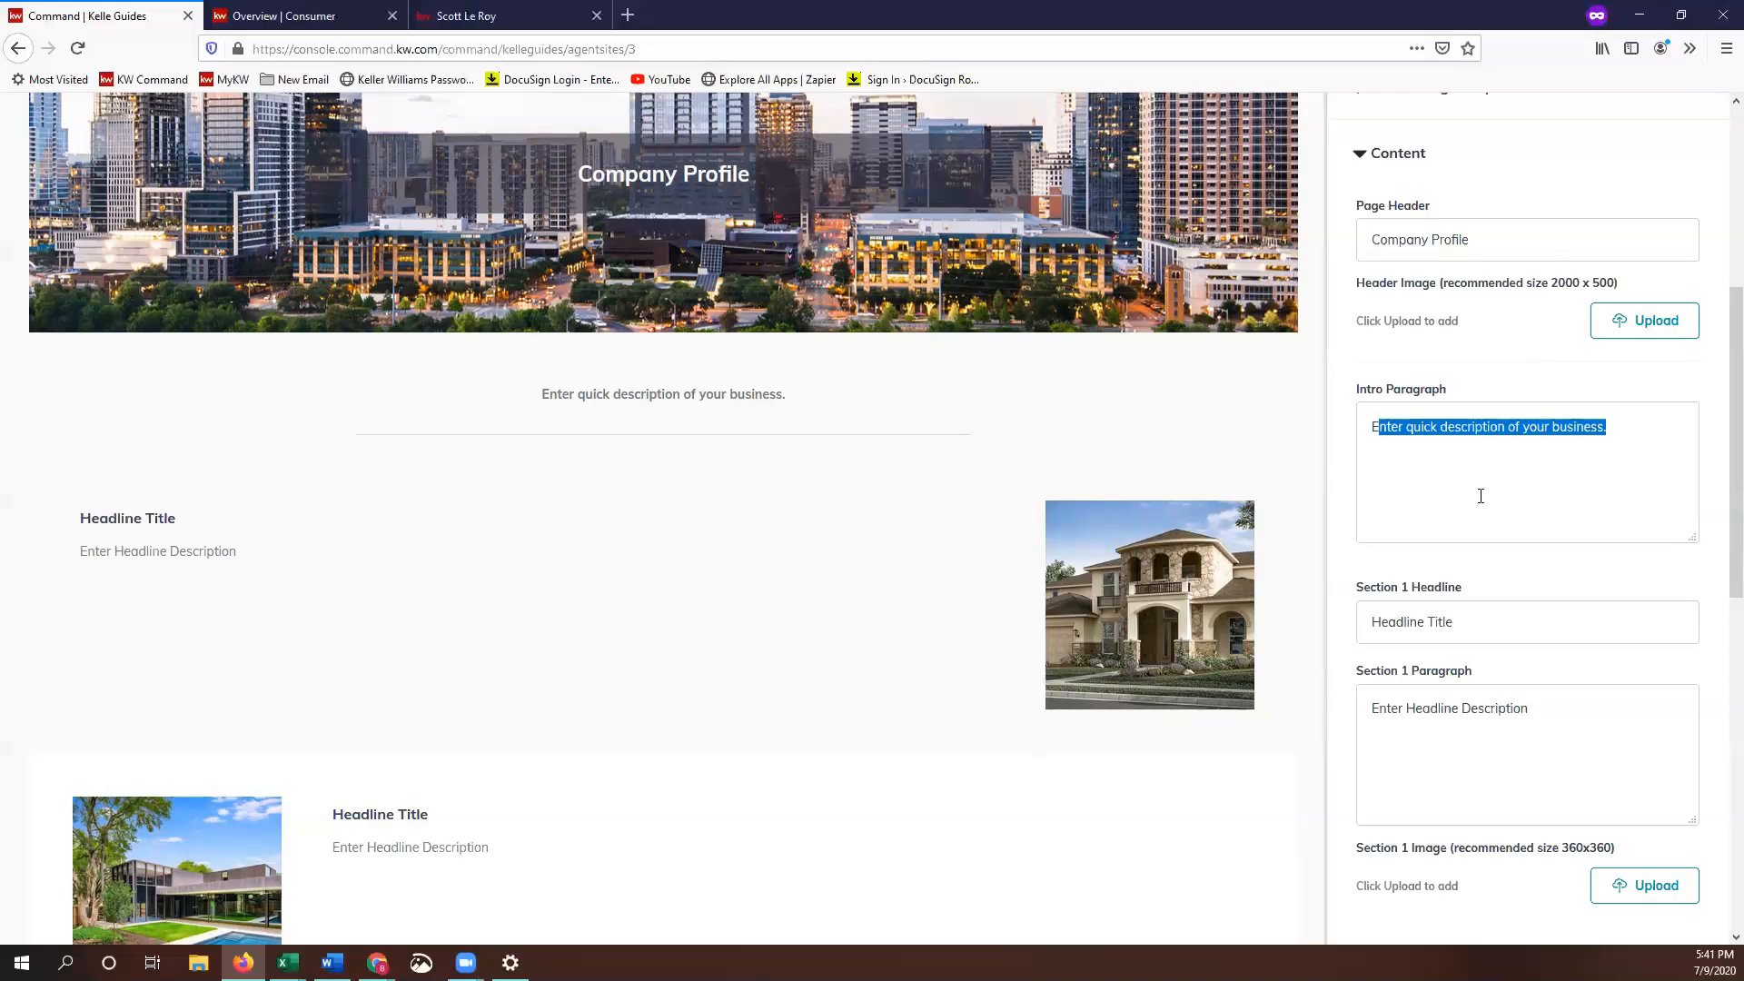
{"action": "left_click", "coordinate": [1108, 291]}
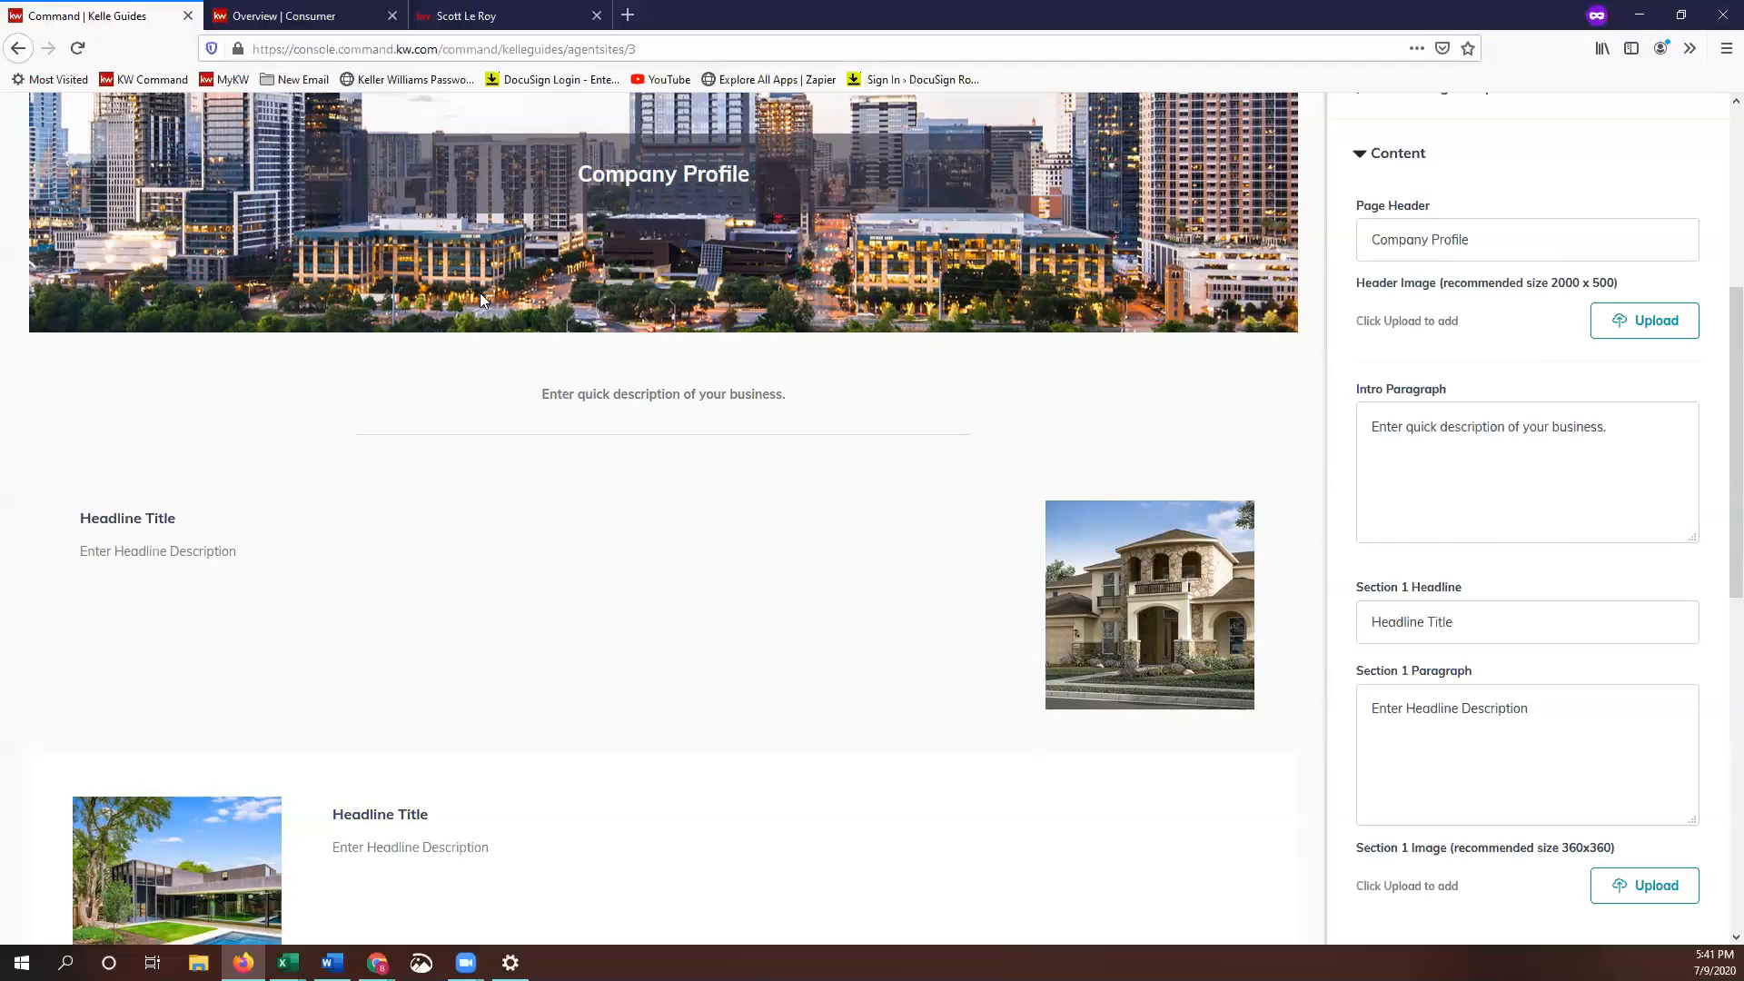
Check the recommended header image size for the Company Profile page
{"action": "scroll", "coordinate": [321, 193], "scroll_direction": "up", "scroll_amount": 1}
{"action": "scroll", "coordinate": [320, 193], "scroll_direction": "up", "scroll_amount": 1}
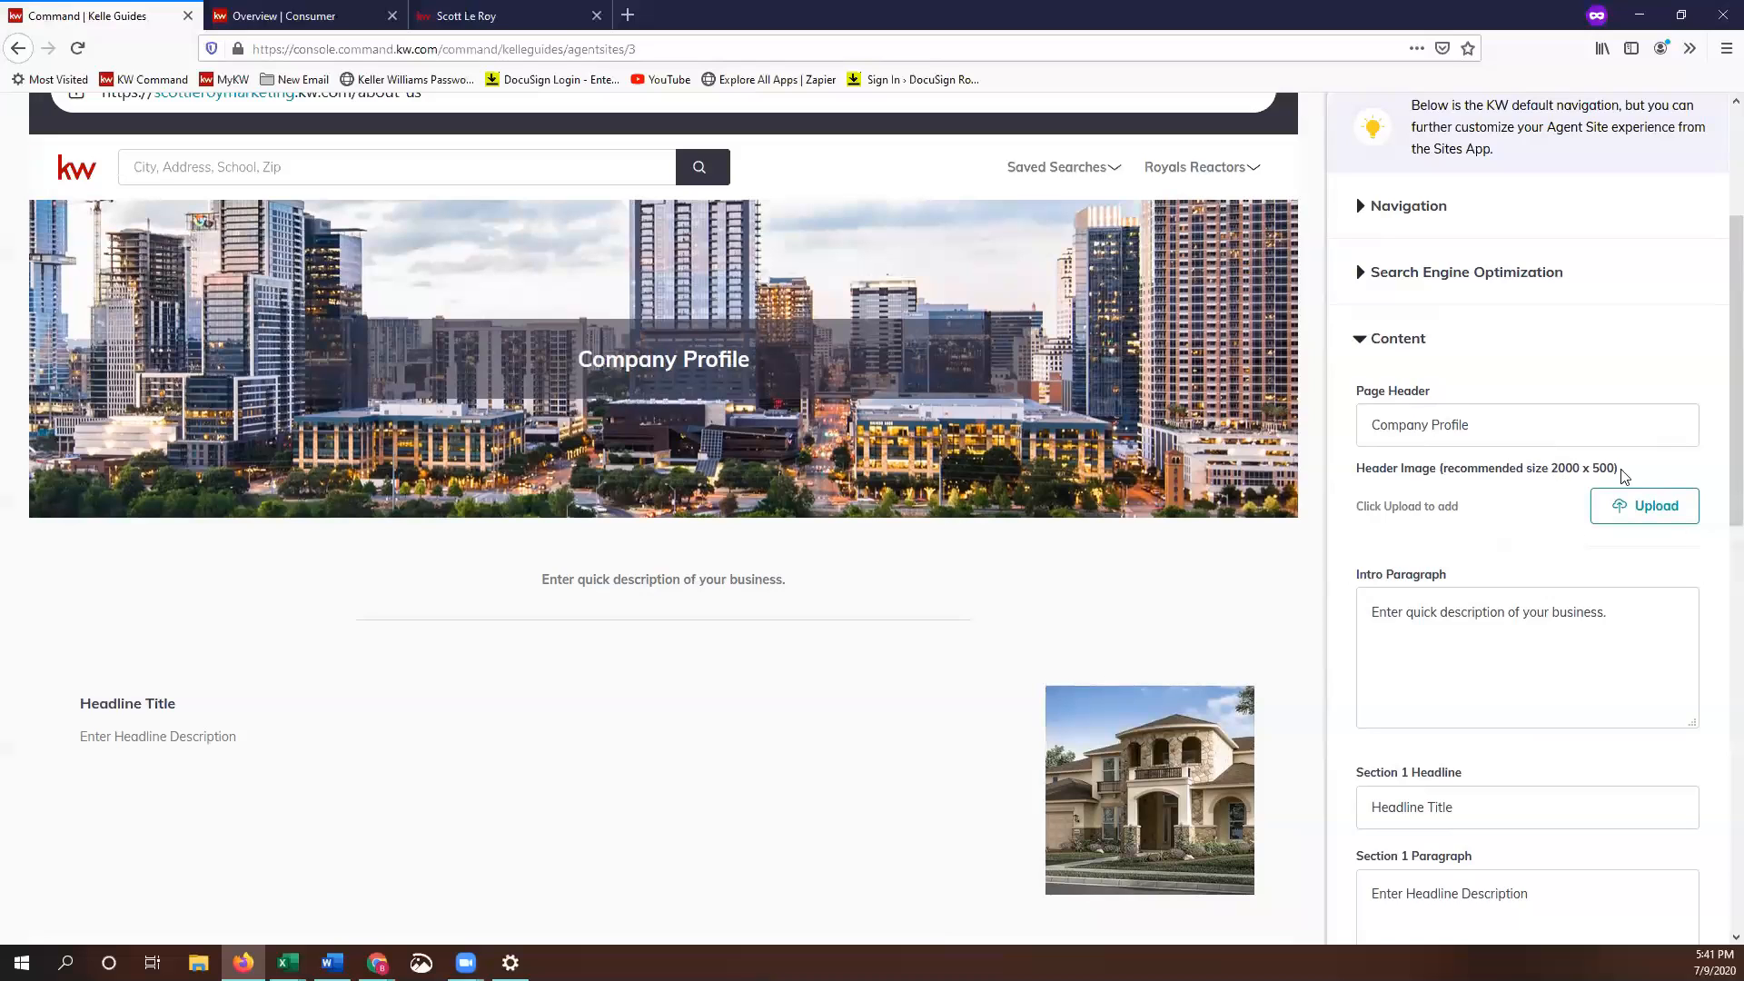
{"action": "left_click_drag", "start_coordinate": [1620, 469], "coordinate": [1551, 469]}
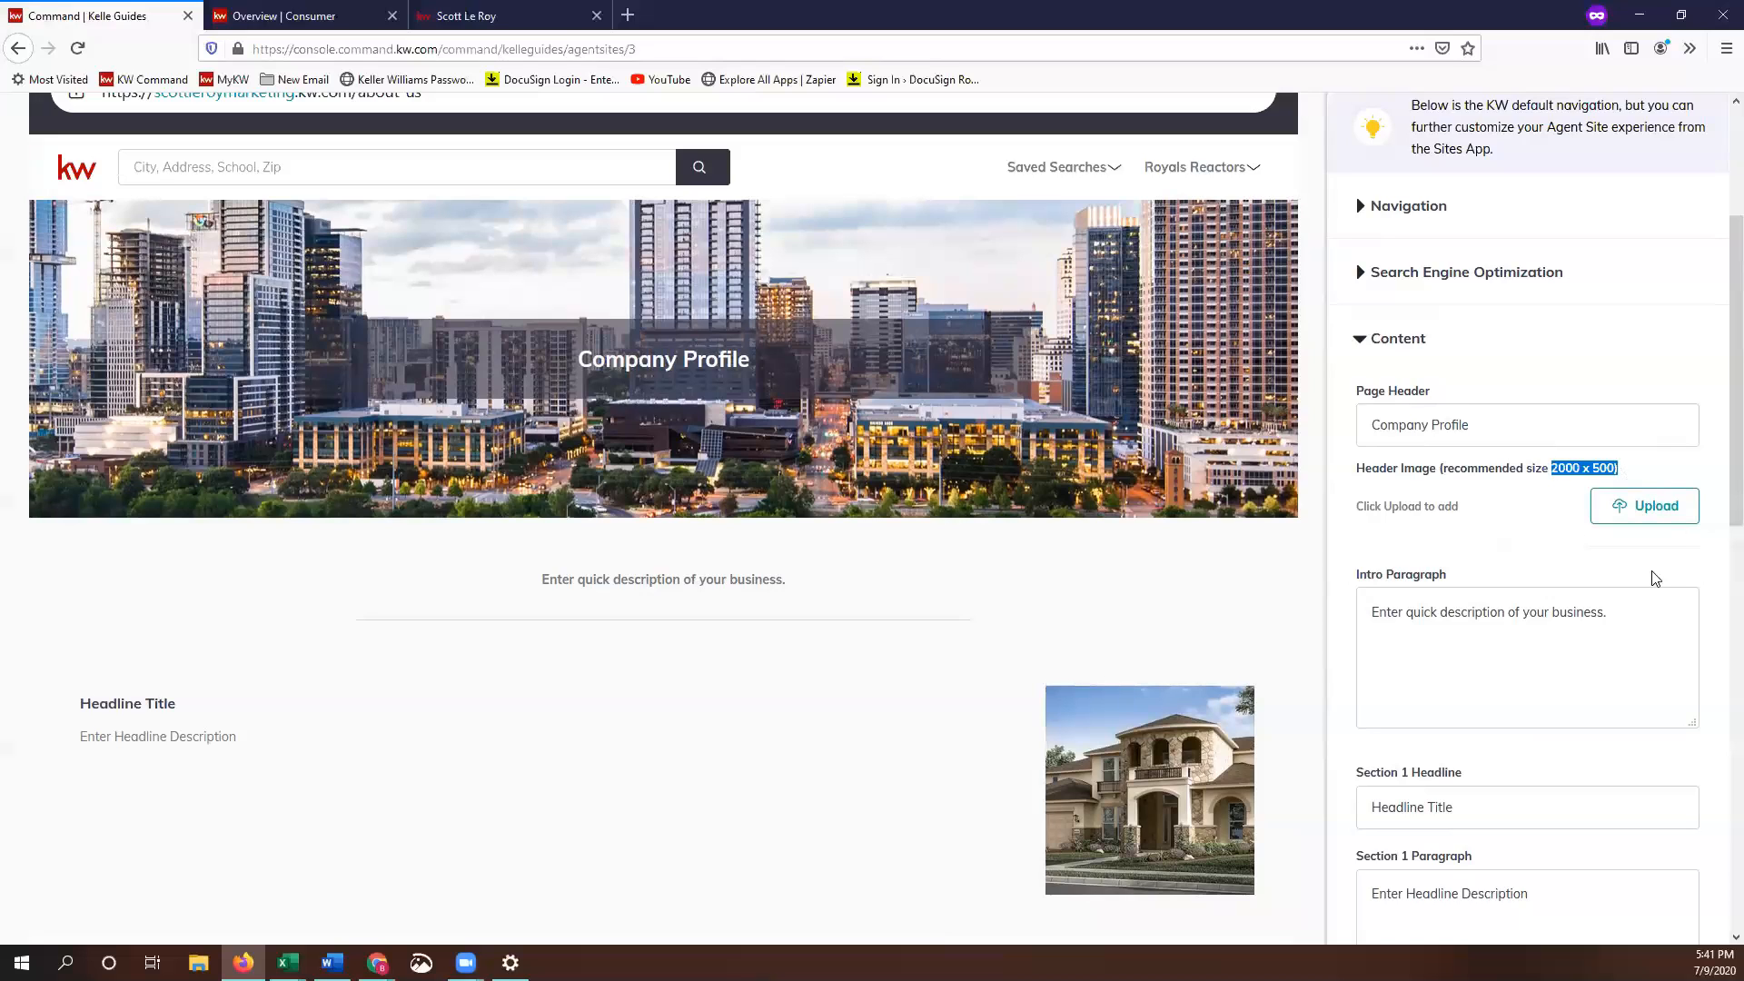
{"action": "left_click", "coordinate": [1617, 473]}
{"action": "left_click_drag", "start_coordinate": [1615, 468], "coordinate": [1551, 469]}
Review the Section 1 headline, paragraph and image fields against their placement in the page preview
{"action": "scroll", "coordinate": [1577, 534], "scroll_direction": "down", "scroll_amount": 2}
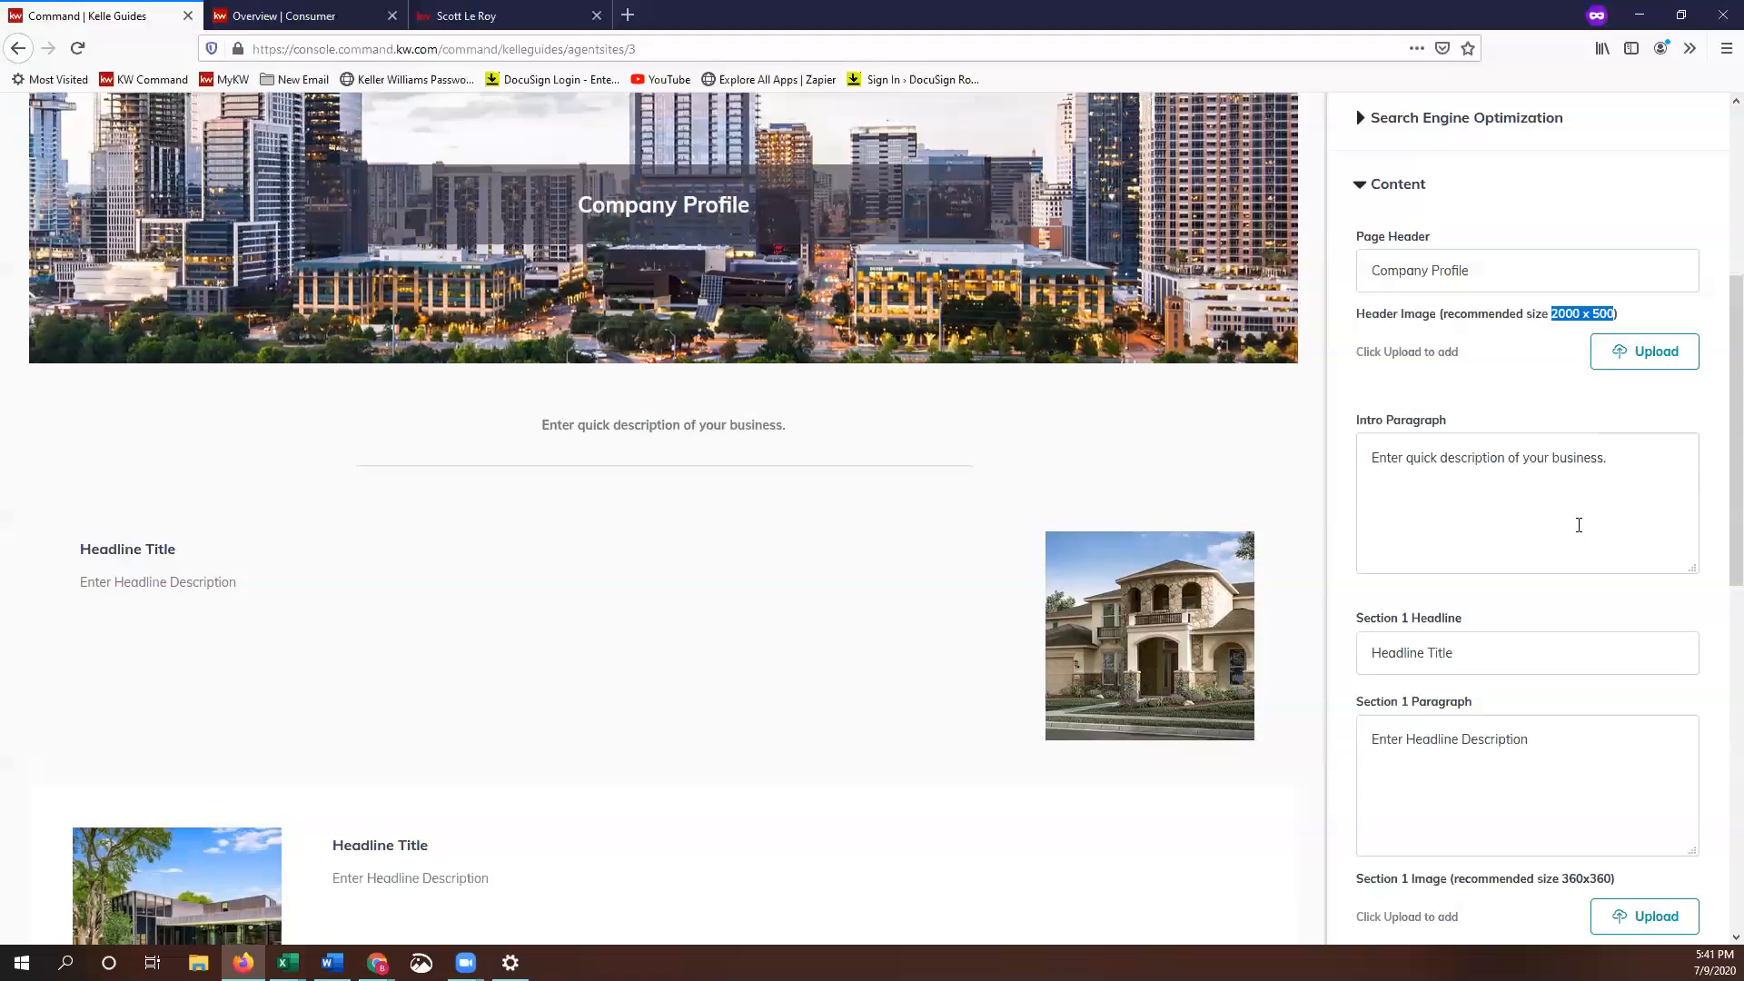
{"action": "scroll", "coordinate": [1405, 397], "scroll_direction": "down", "scroll_amount": 2}
{"action": "scroll", "coordinate": [1095, 472], "scroll_direction": "down", "scroll_amount": 1}
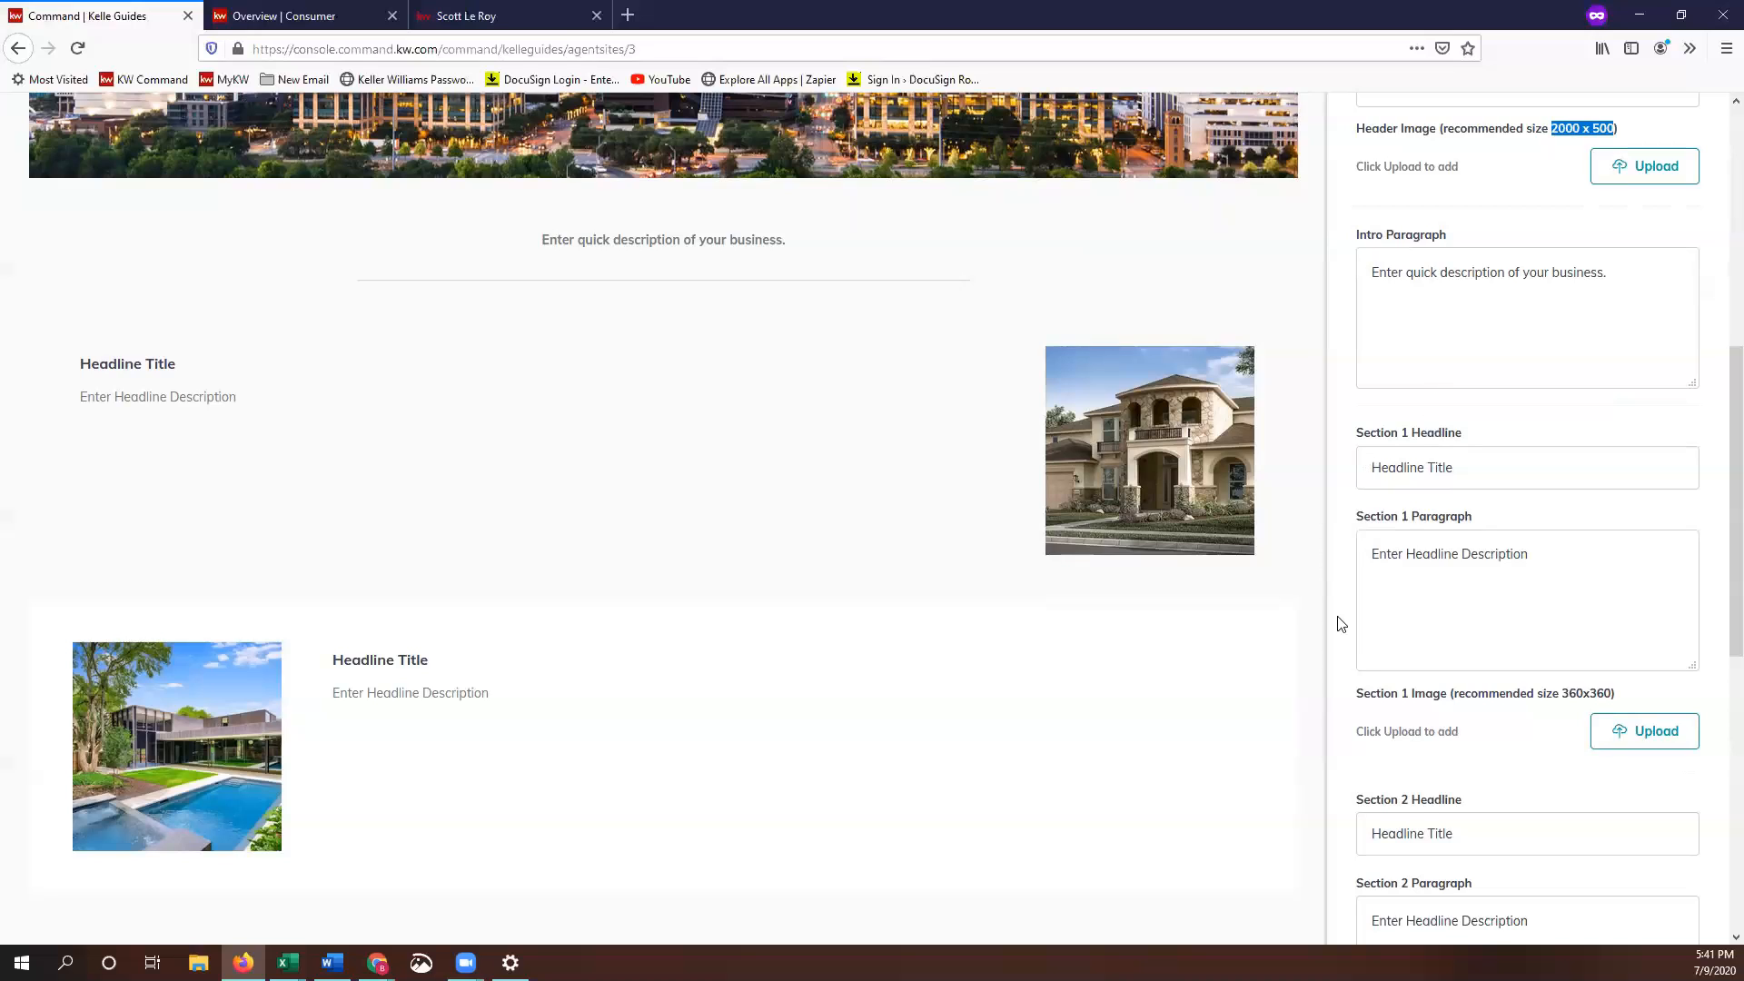
{"action": "left_click", "coordinate": [118, 359]}
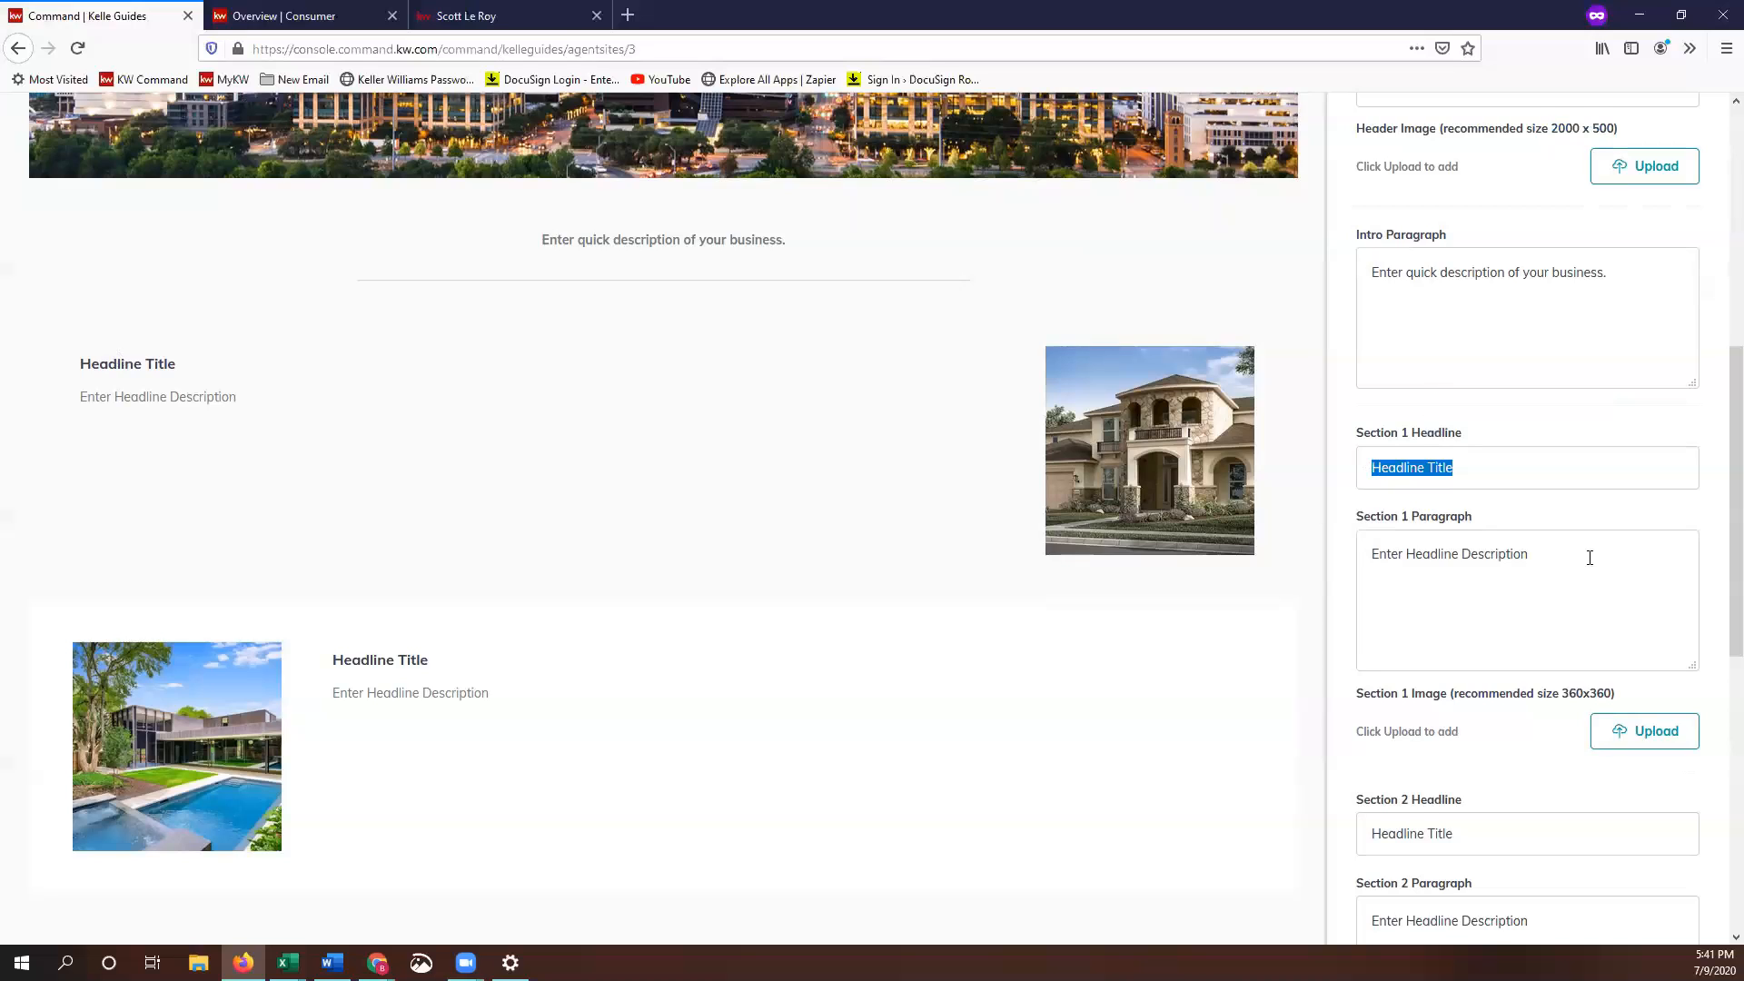
{"action": "left_click", "coordinate": [222, 392]}
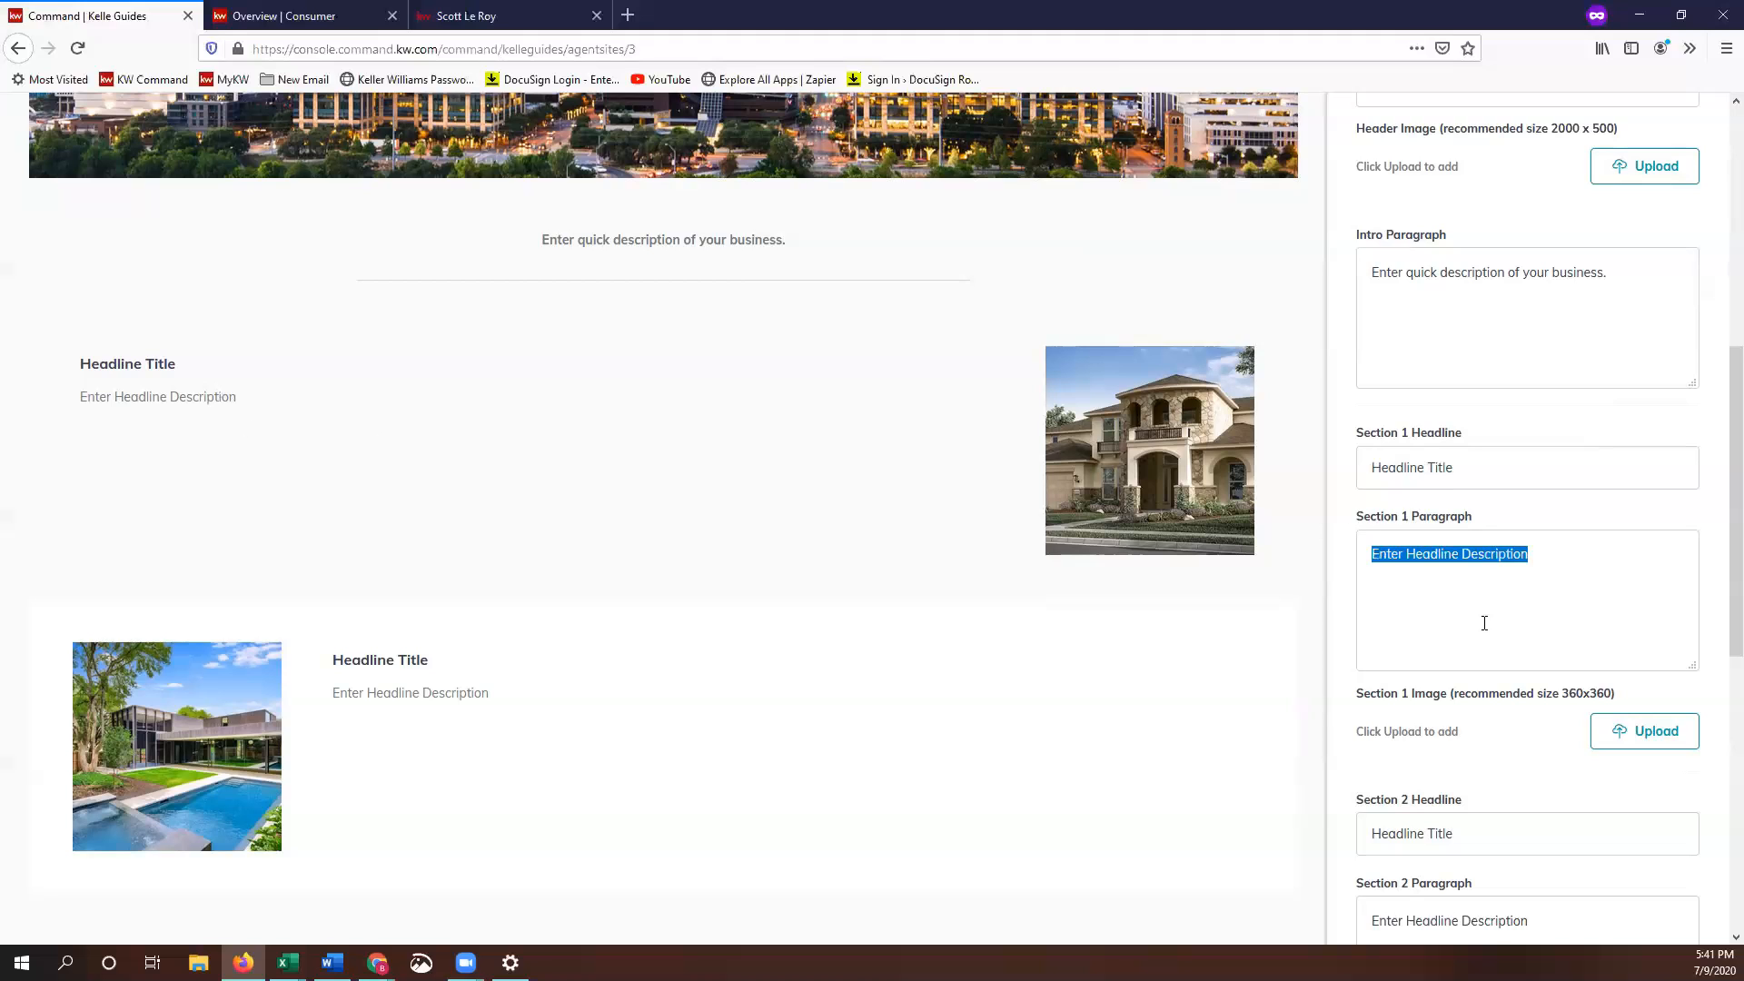
{"action": "scroll", "coordinate": [1498, 472], "scroll_direction": "down", "scroll_amount": 1}
{"action": "left_click", "coordinate": [1497, 467]}
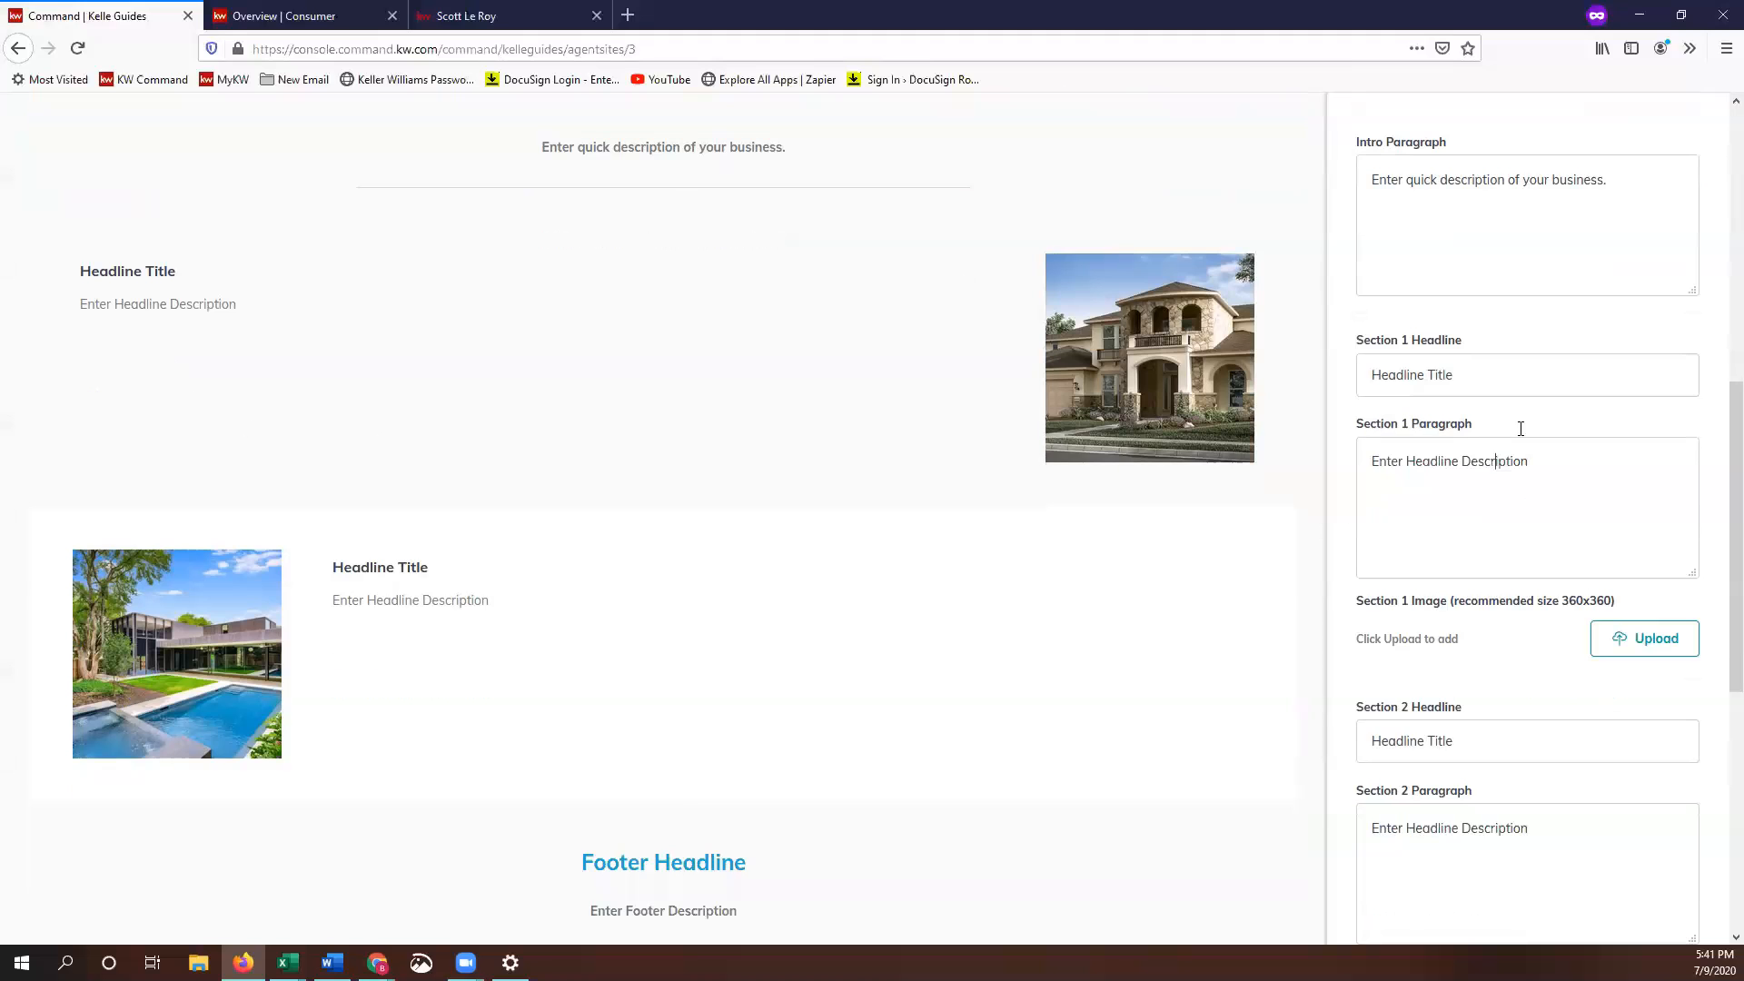
Review the Section 2 headline, paragraph and image fields and the footer fields against the page preview
{"action": "scroll", "coordinate": [1517, 449], "scroll_direction": "down", "scroll_amount": 2}
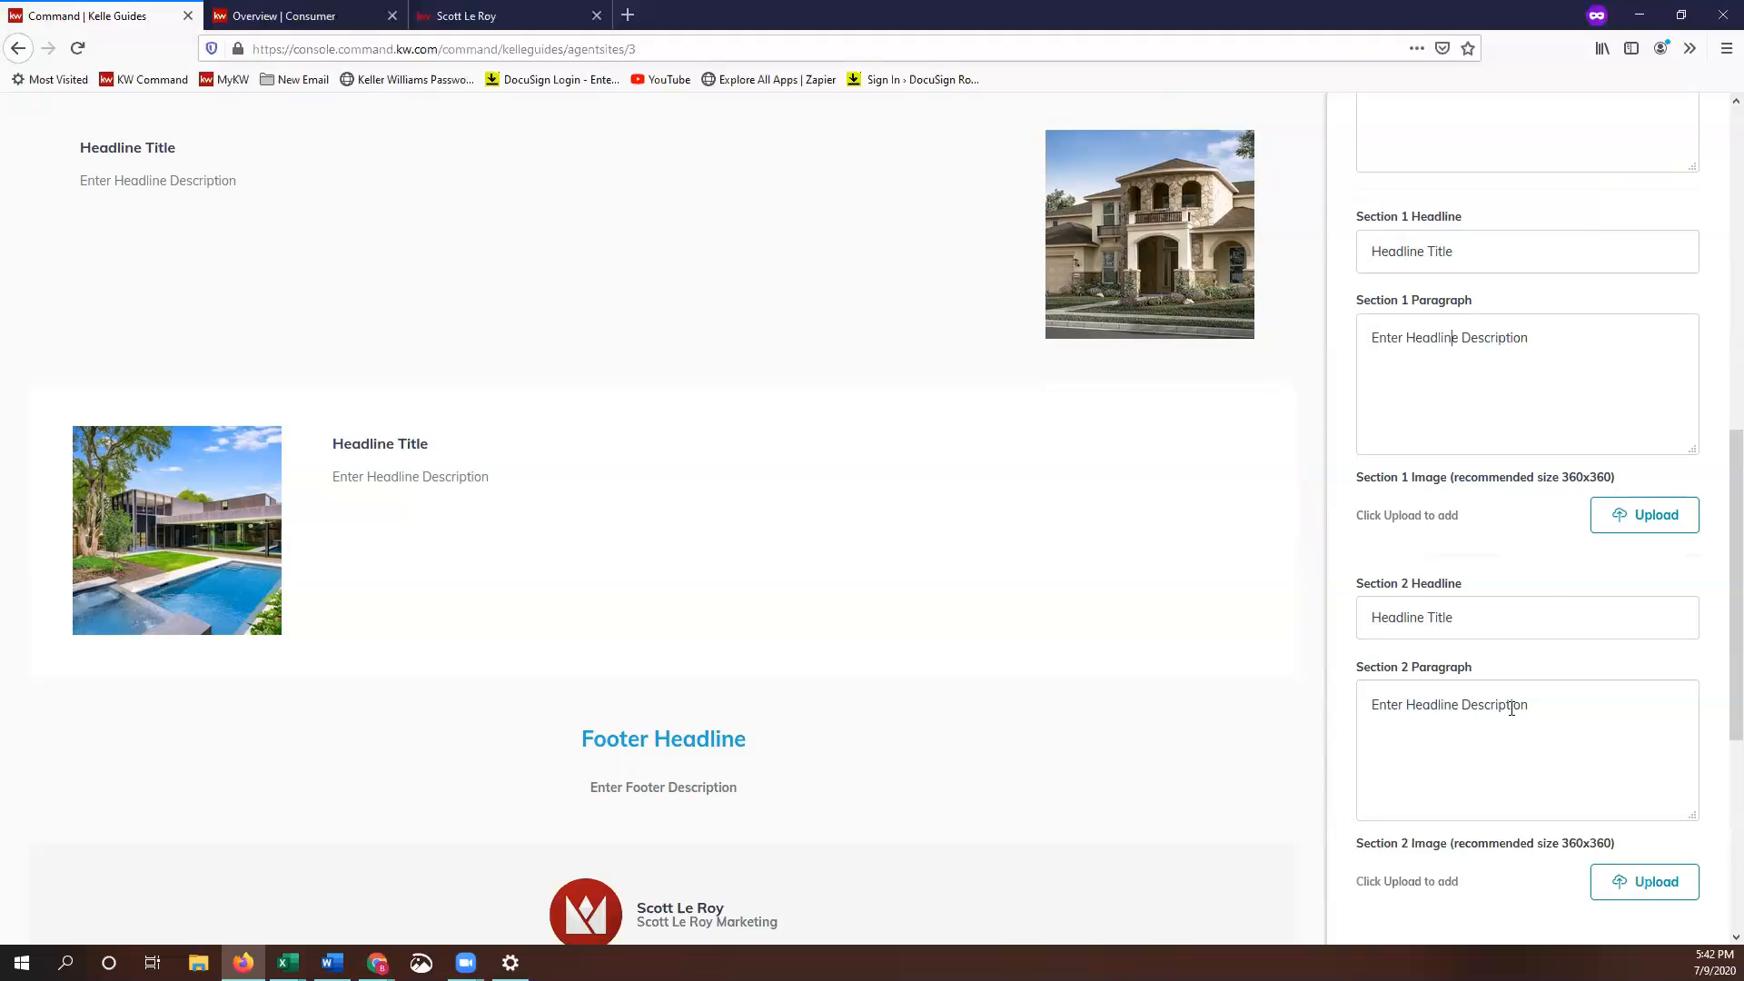
{"action": "scroll", "coordinate": [1549, 601], "scroll_direction": "down", "scroll_amount": 1}
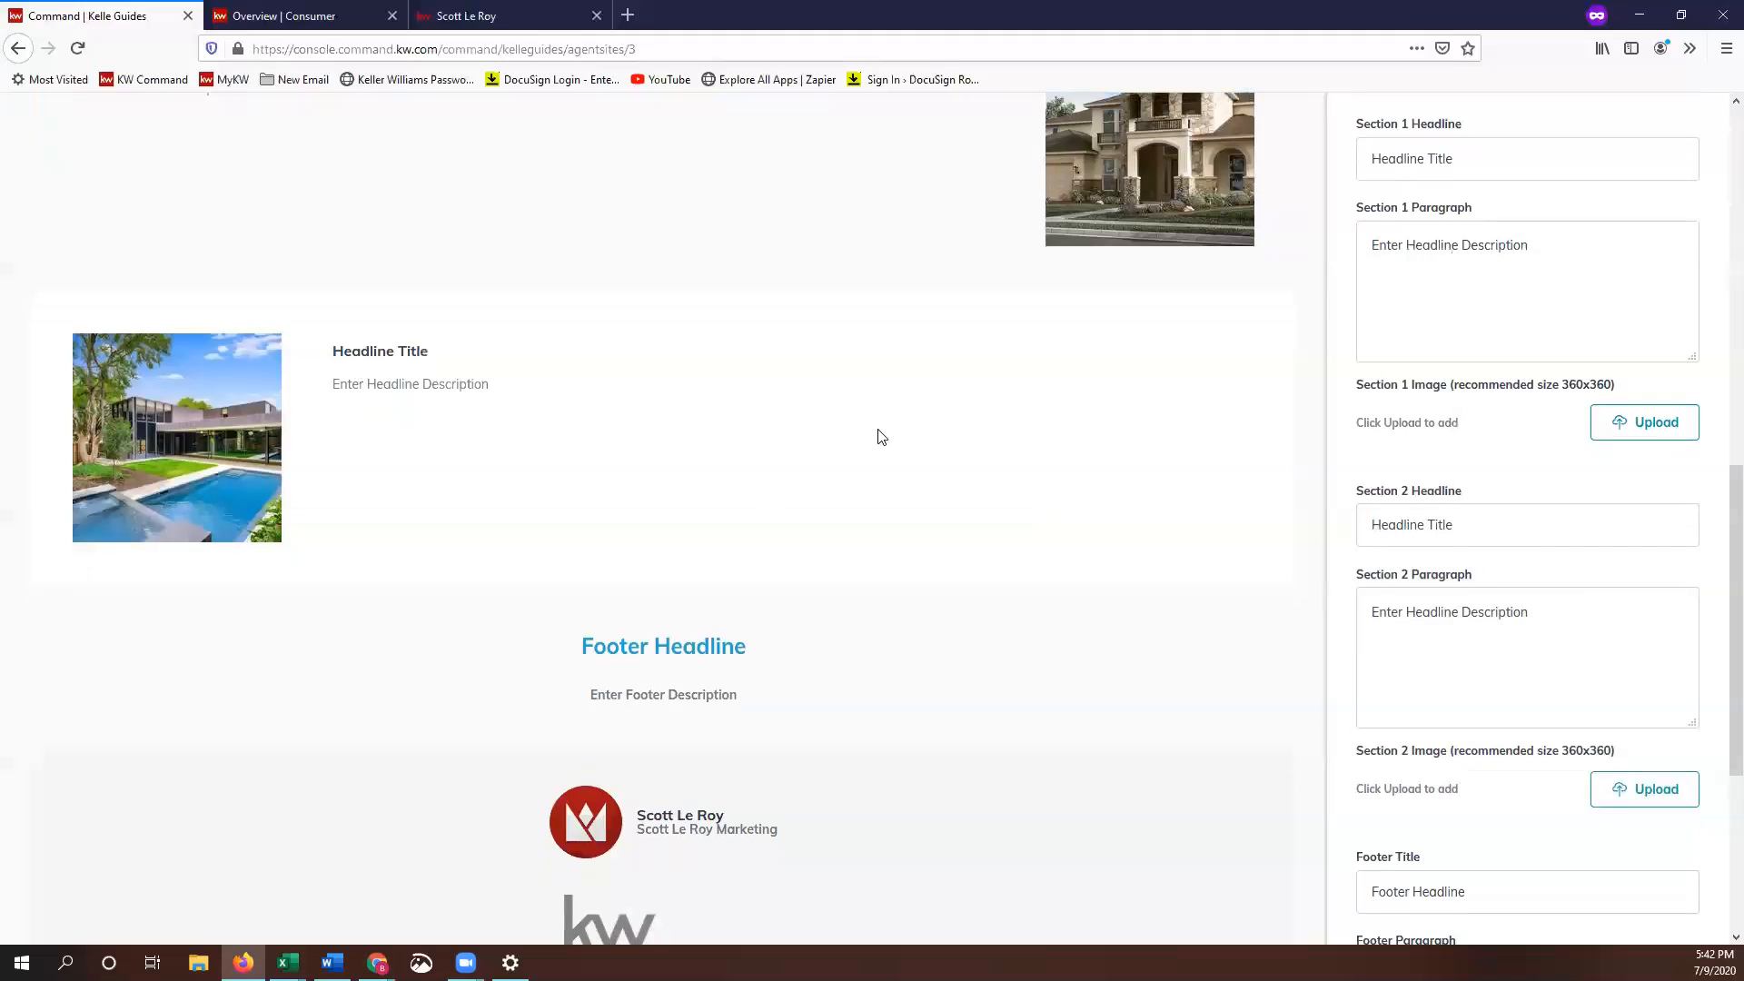
{"action": "triple_click", "coordinate": [1436, 525]}
{"action": "key", "text": "Tab"}
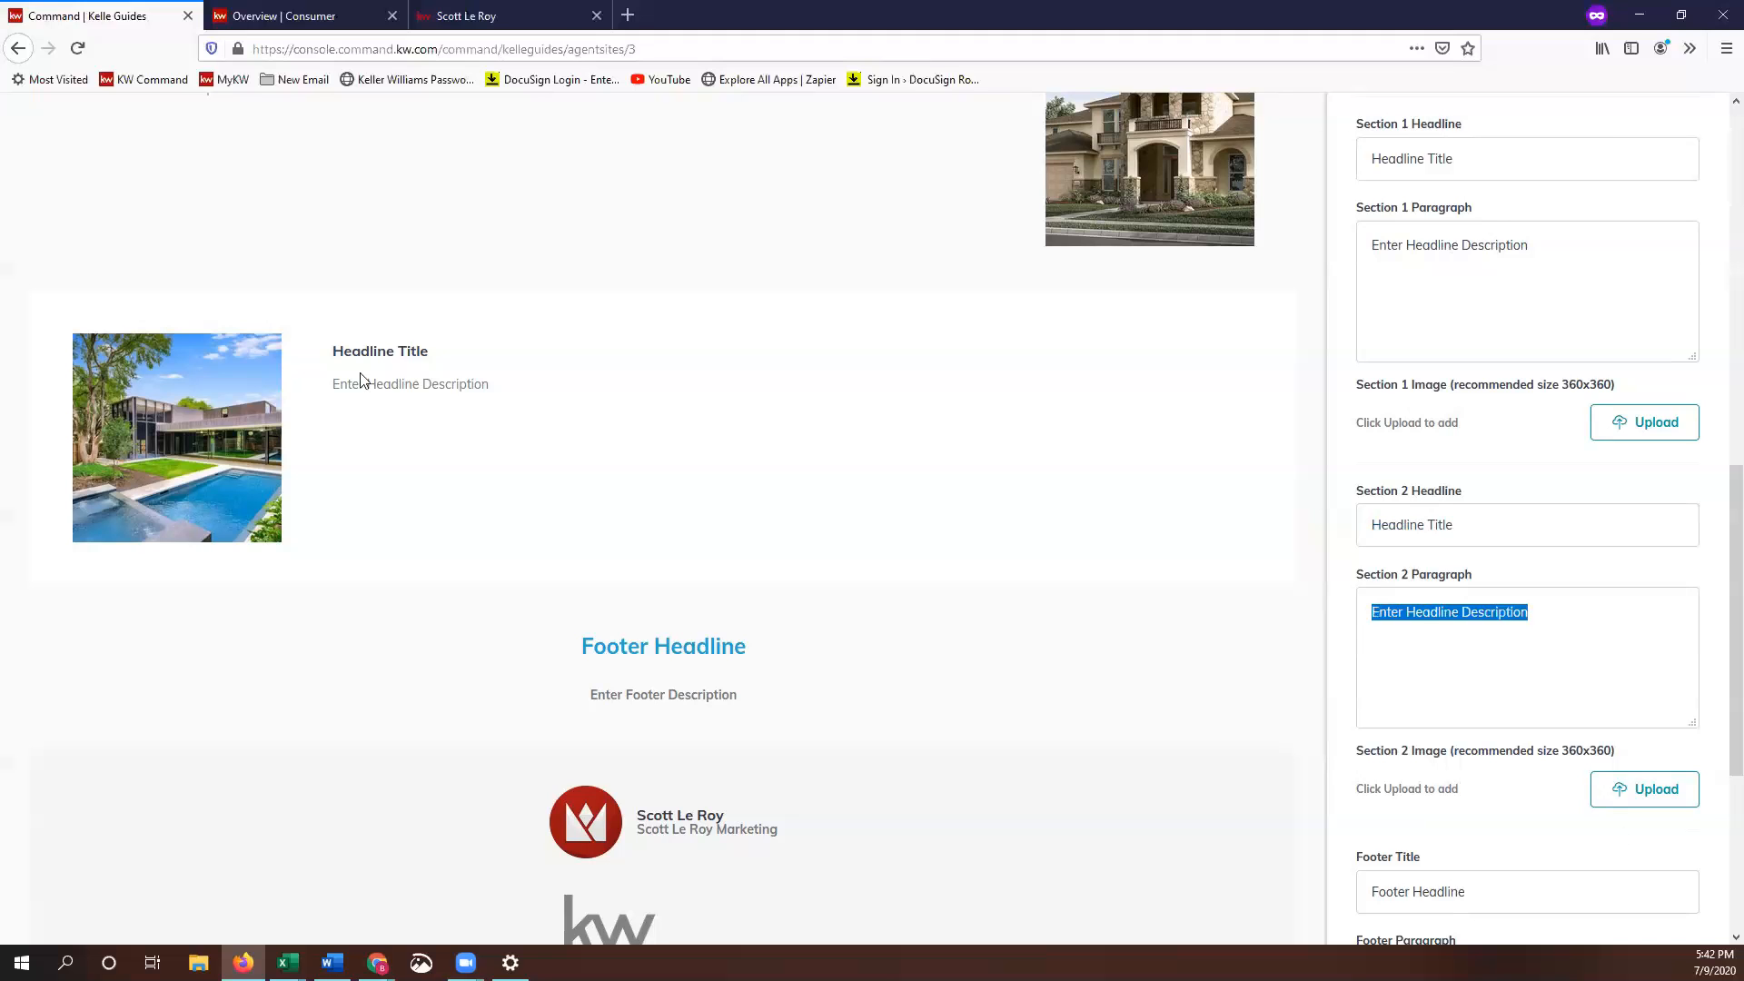
{"action": "scroll", "coordinate": [1444, 668], "scroll_direction": "down", "scroll_amount": 1}
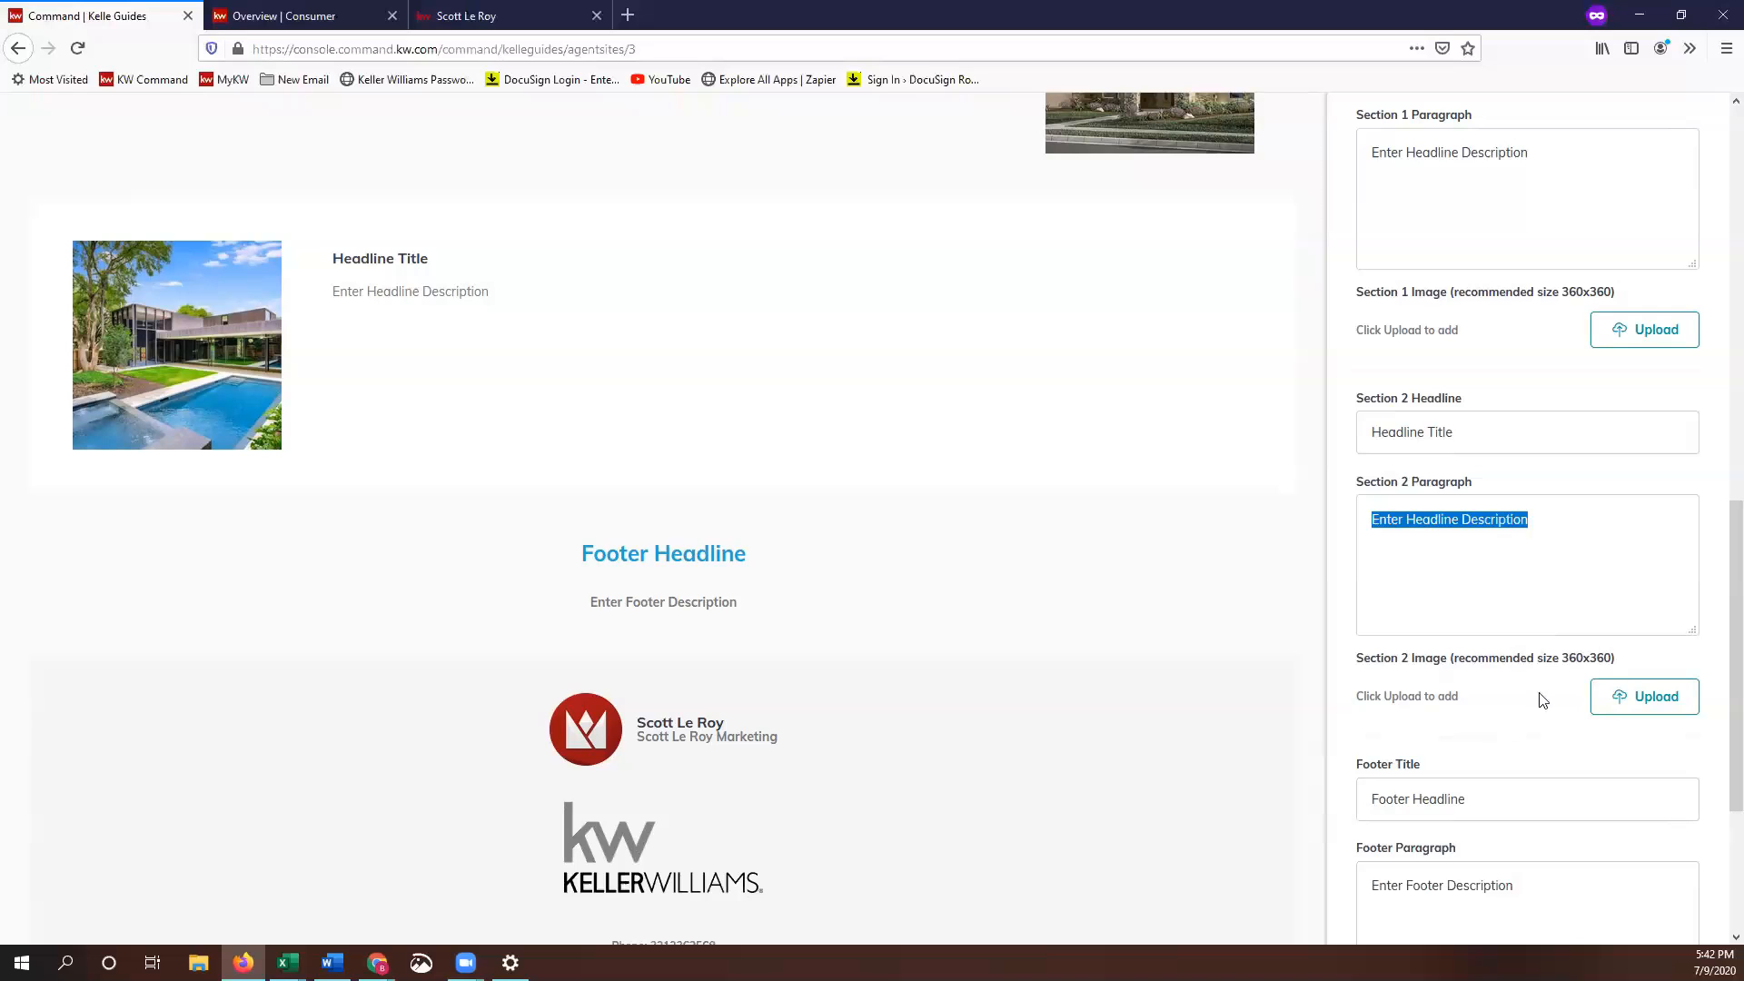
{"action": "scroll", "coordinate": [1541, 567], "scroll_direction": "down", "scroll_amount": 1}
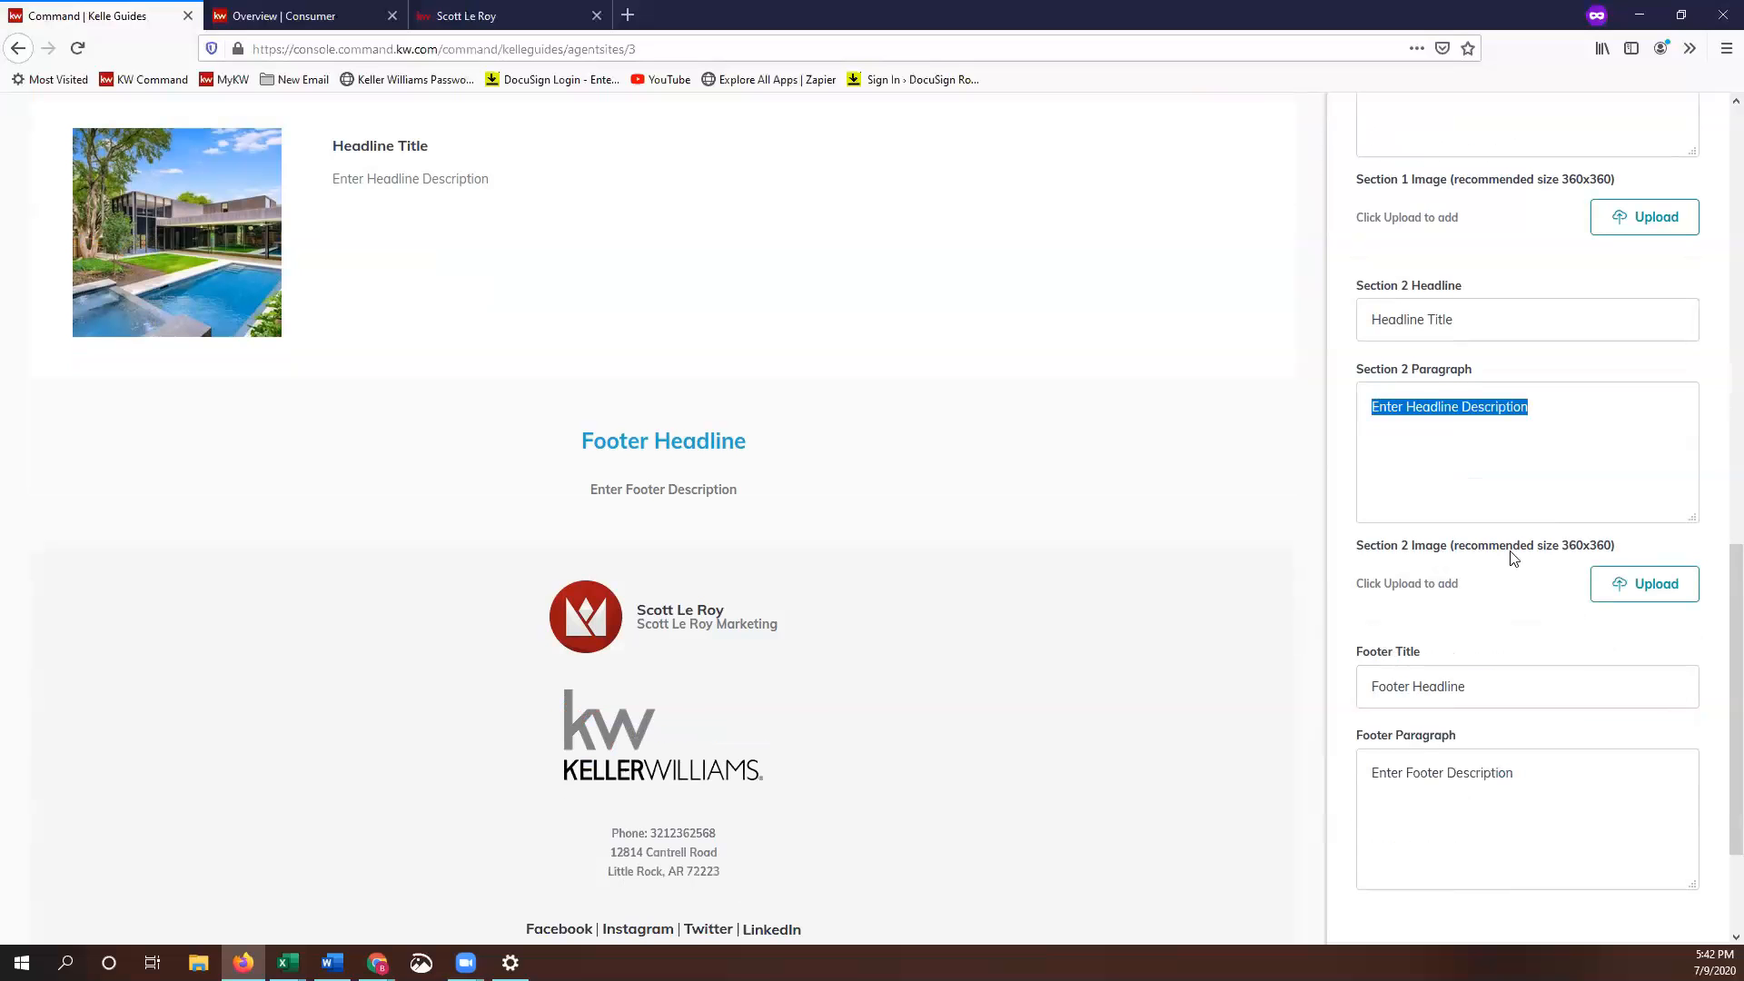
{"action": "scroll", "coordinate": [1471, 612], "scroll_direction": "down", "scroll_amount": 1}
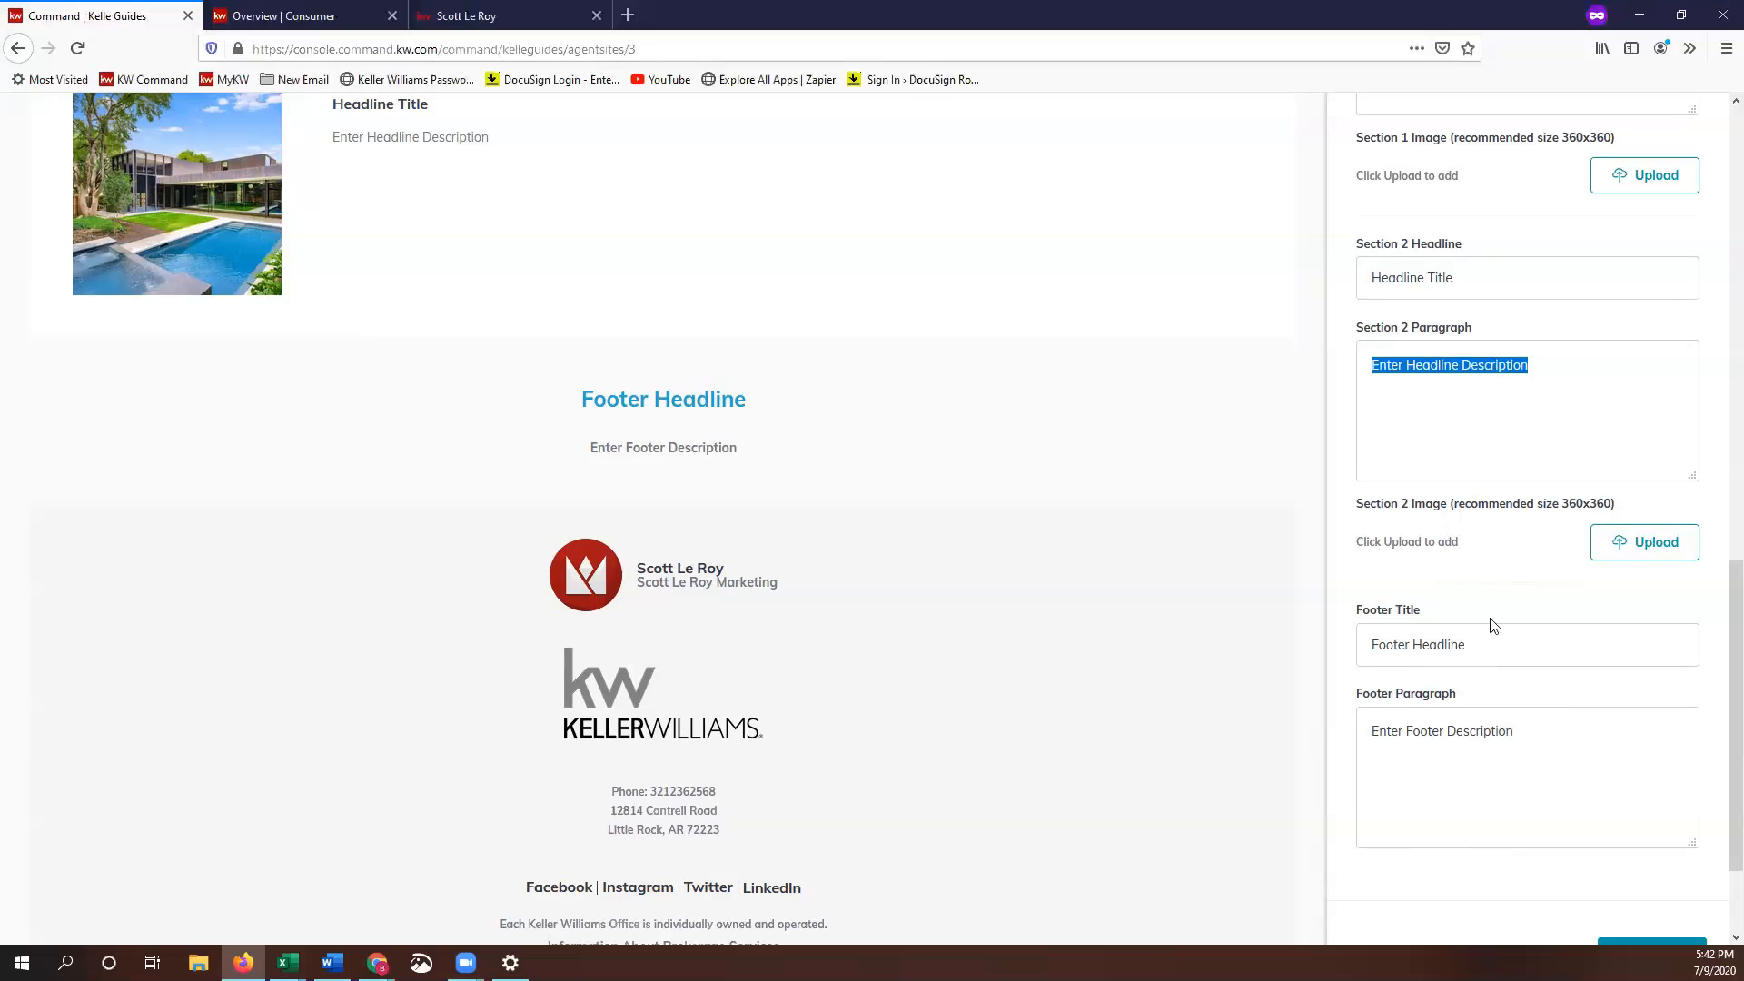
Clear the placeholder text from the Footer Title and Footer Paragraph of the Company Profile page
{"action": "left_click_drag", "start_coordinate": [1370, 647], "coordinate": [1290, 710]}
{"action": "key", "text": "BackSpace"}
{"action": "key", "text": "Delete"}
{"action": "key", "text": "Delete"}
{"action": "key", "text": "Delete"}
Clear the placeholder text from the Section 2 Headline and Section 2 Paragraph
{"action": "left_click_drag", "start_coordinate": [1505, 299], "coordinate": [1317, 297]}
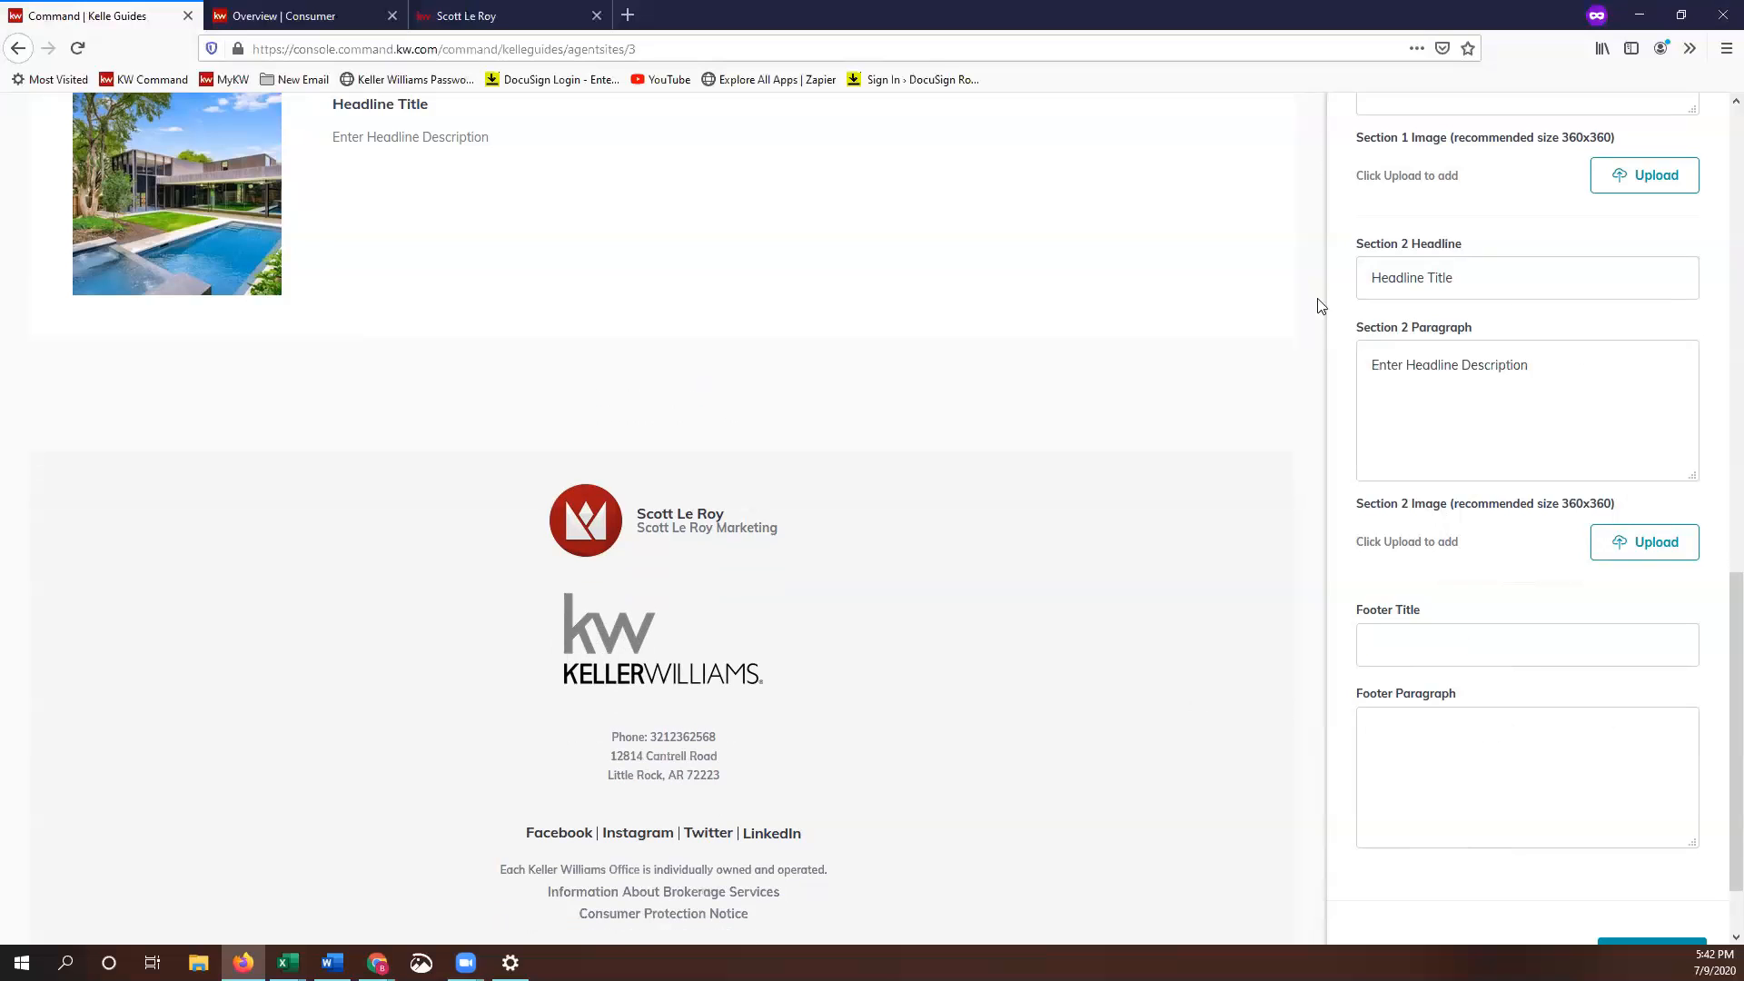
{"action": "key", "text": "Delete"}
{"action": "left_click_drag", "start_coordinate": [1534, 366], "coordinate": [1367, 366]}
{"action": "key", "text": "Delete"}
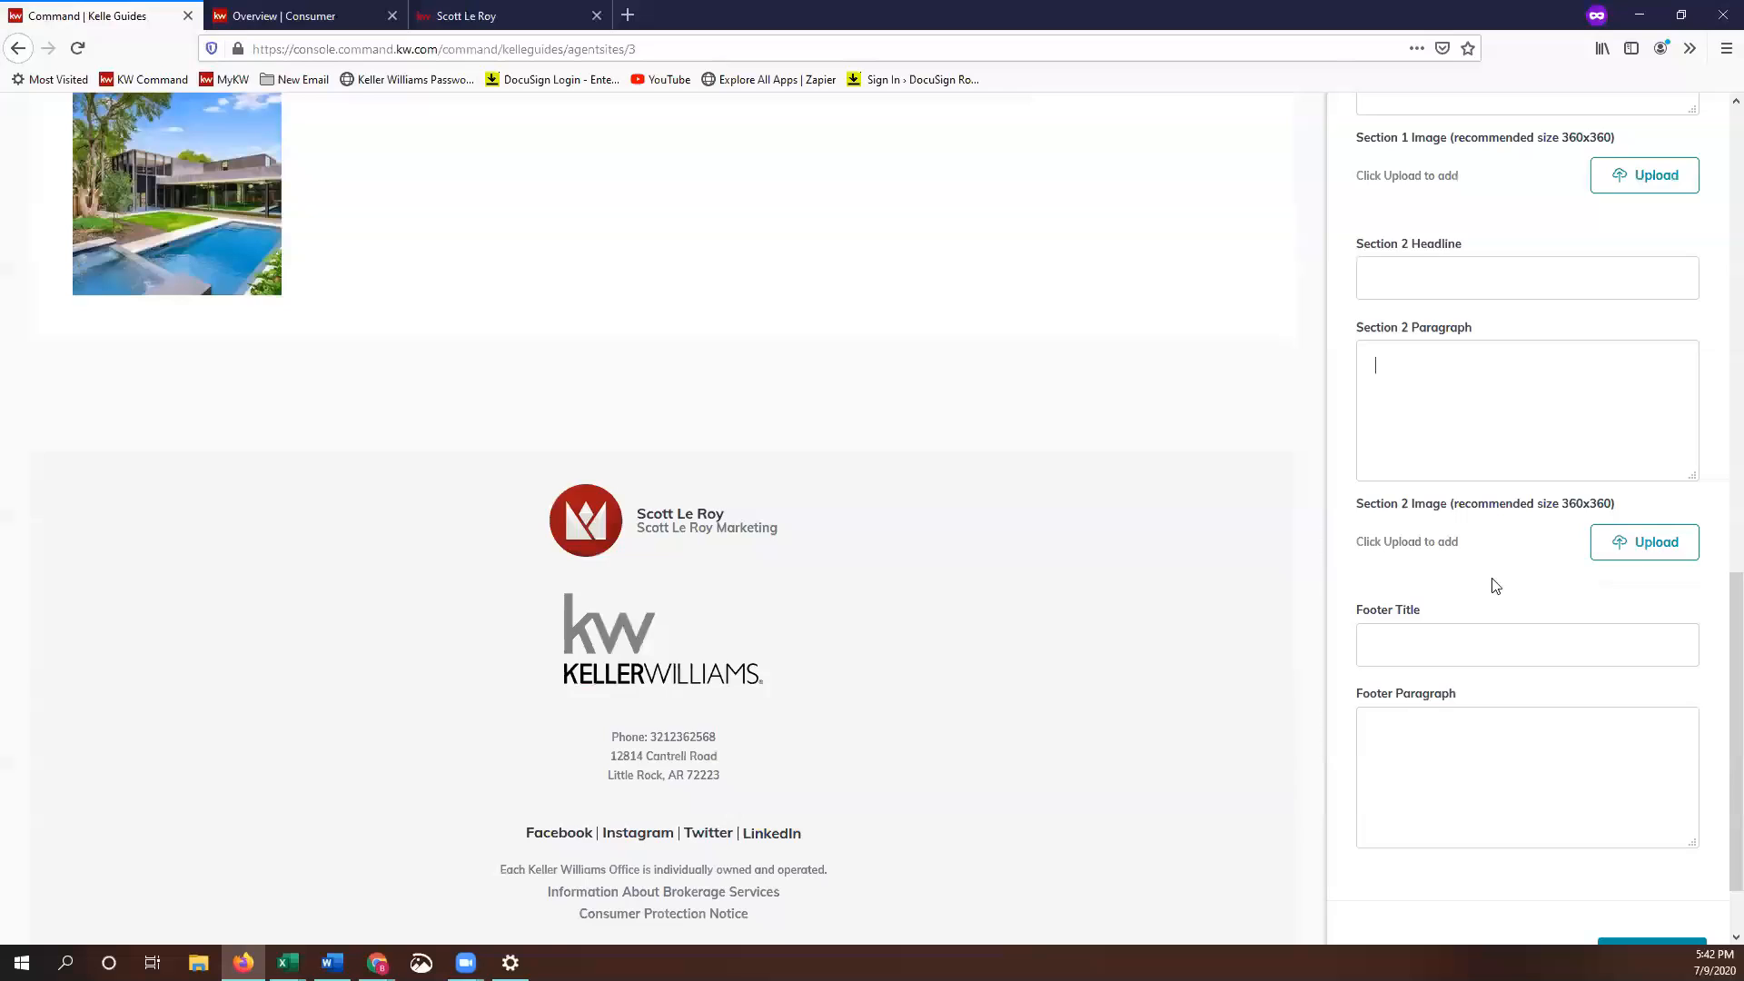
Check the emptied Section 2 and footer fields, and continue from Company Profile to the About Me page
{"action": "scroll", "coordinate": [1482, 504], "scroll_direction": "up", "scroll_amount": 1}
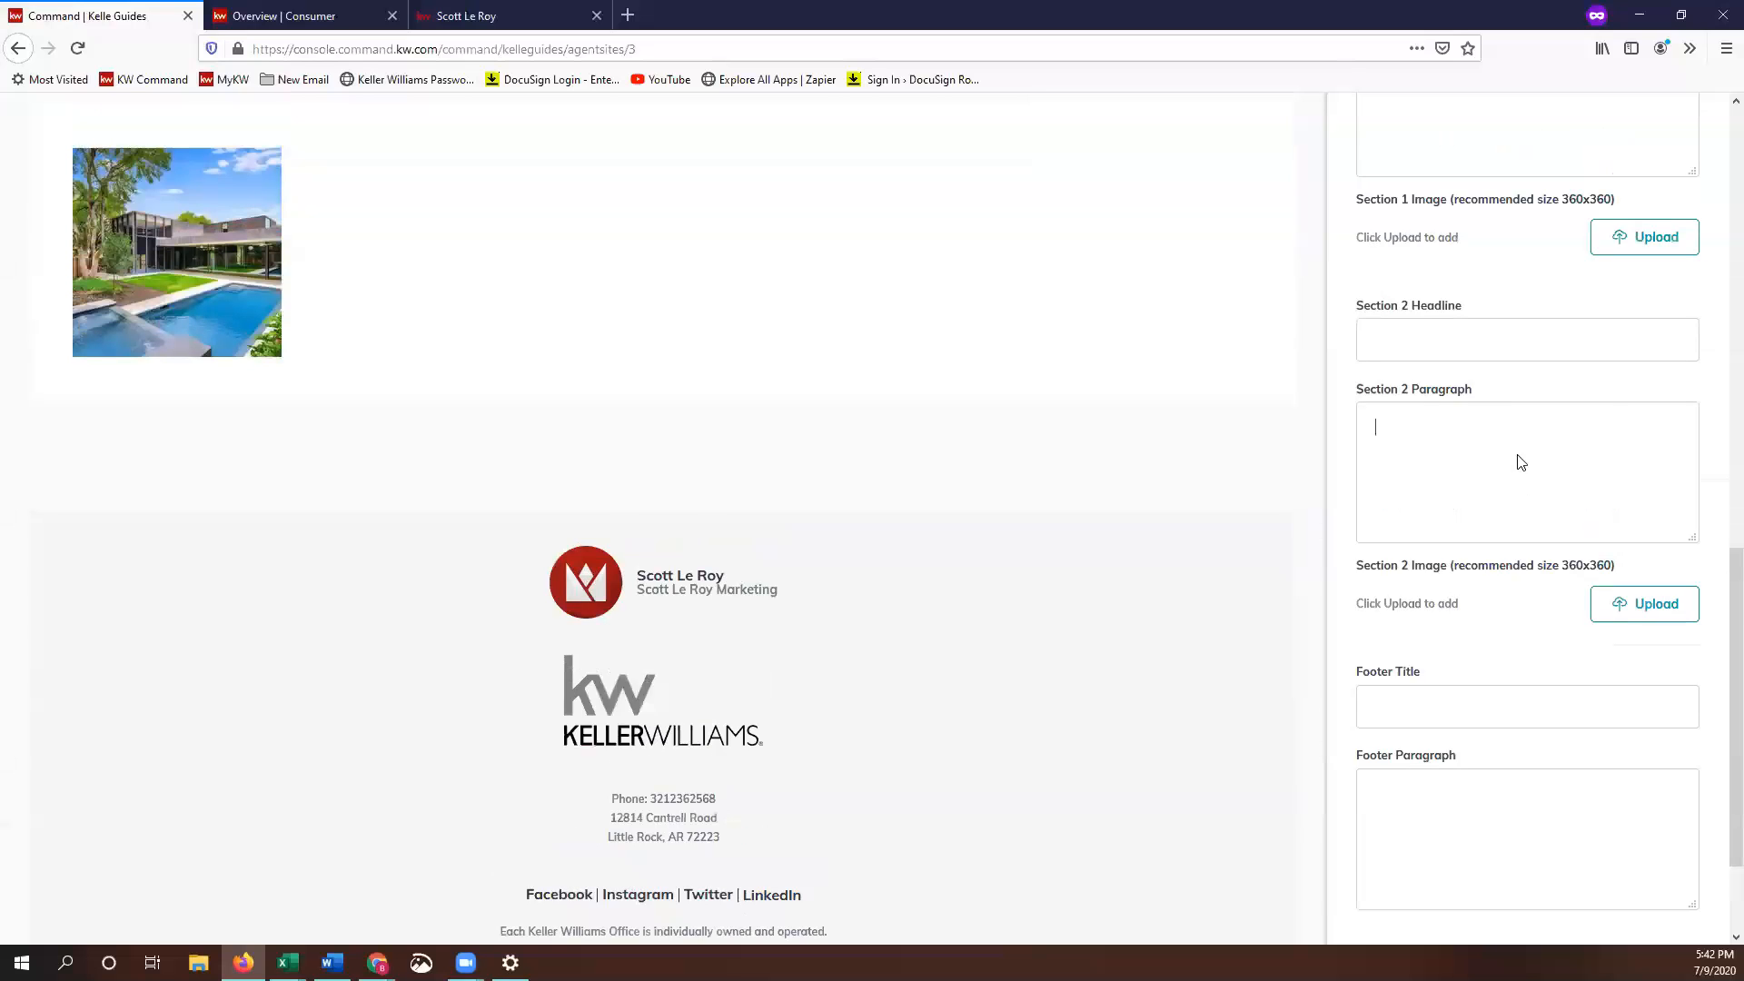
{"action": "scroll", "coordinate": [1535, 545], "scroll_direction": "down", "scroll_amount": 2}
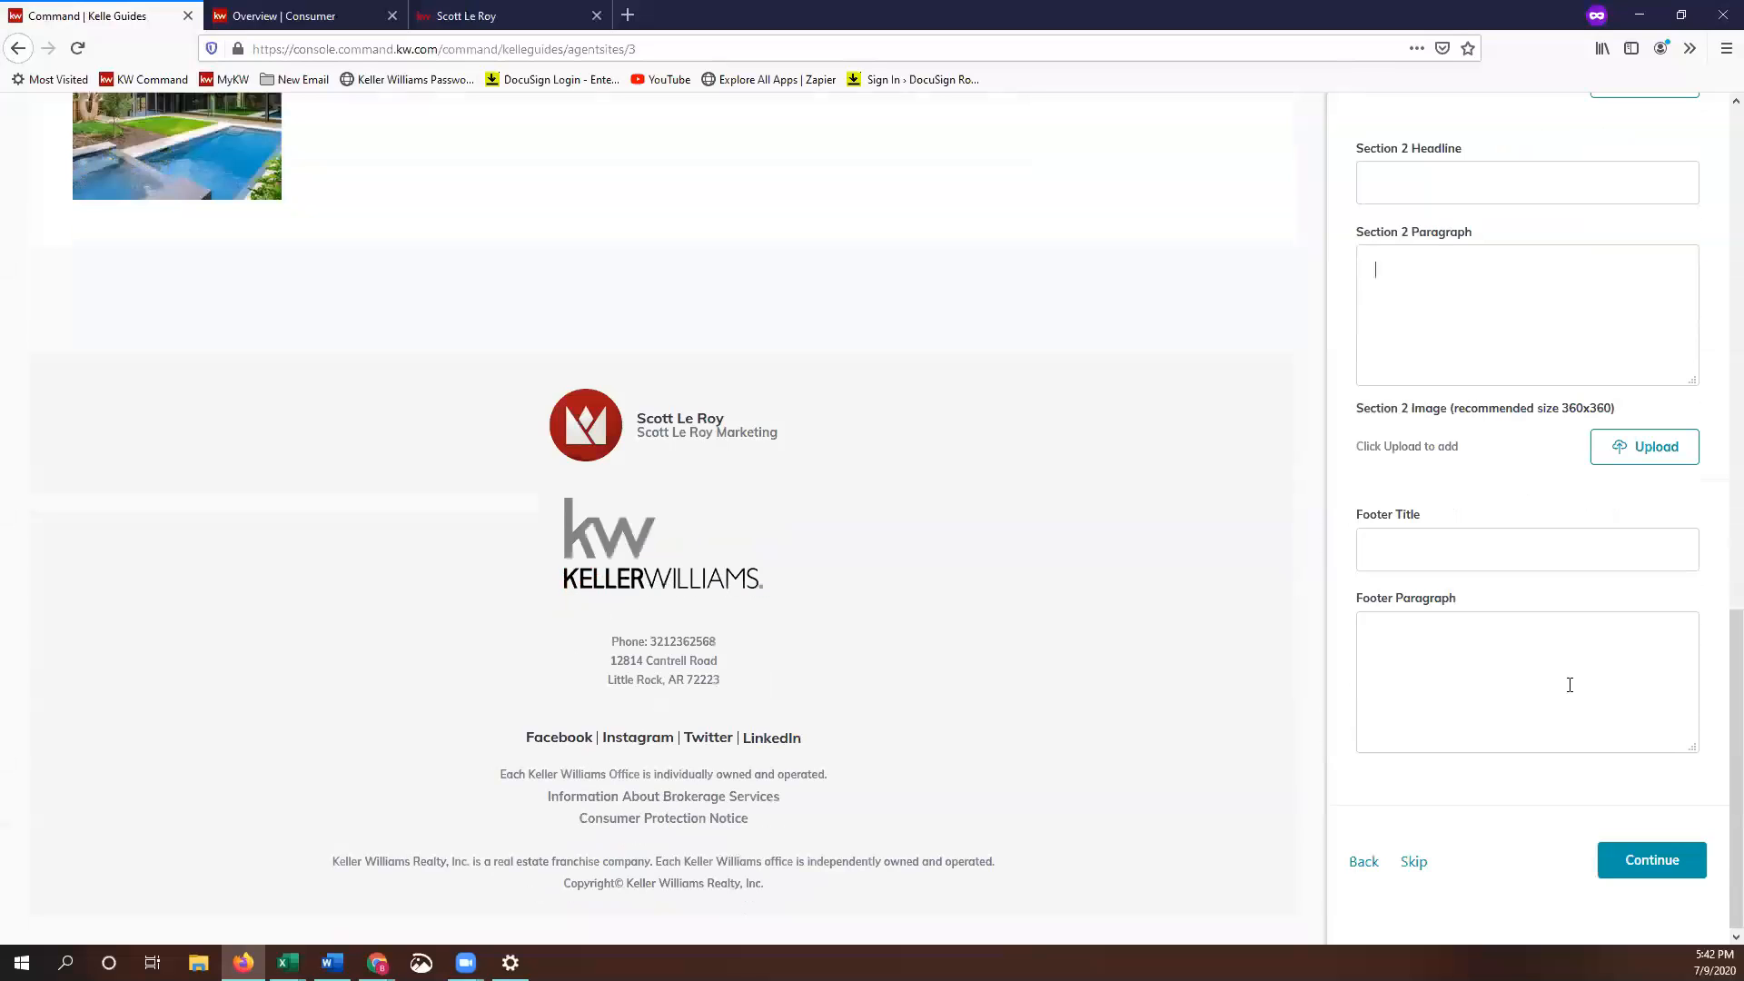
{"action": "left_click", "coordinate": [1664, 875]}
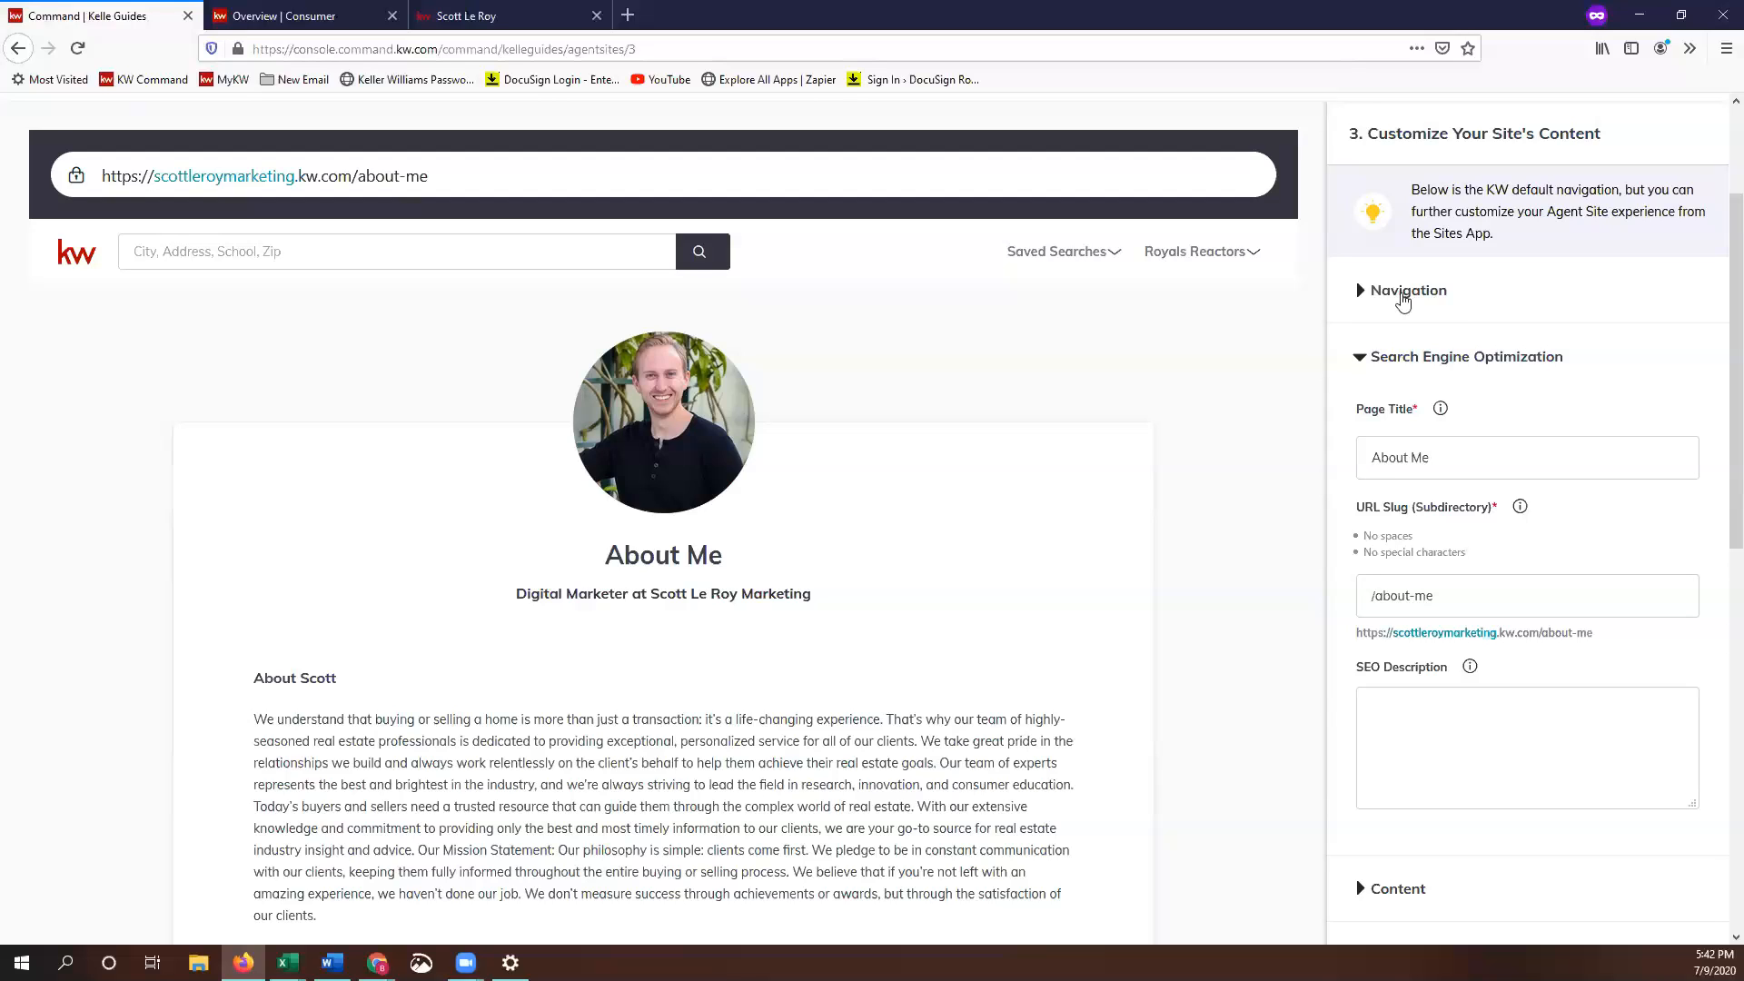
Review the About Me page's place in the site navigation and its SEO page title, URL slug and description fields
{"action": "left_click", "coordinate": [1403, 295]}
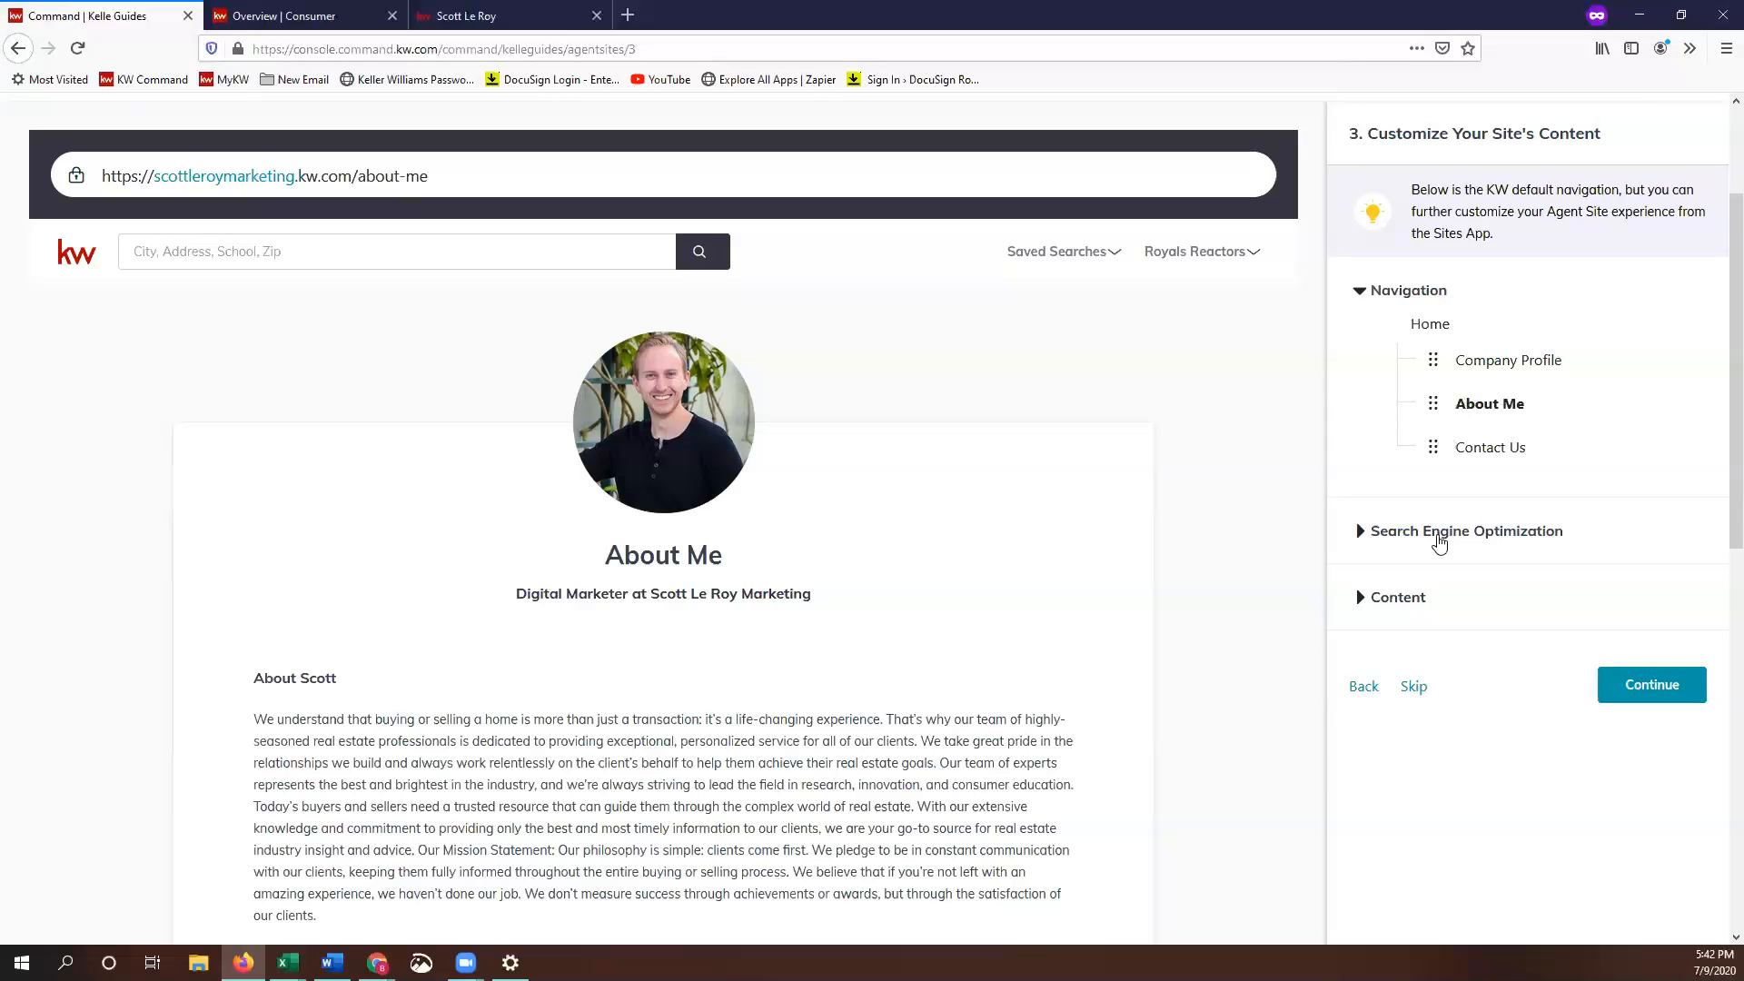
{"action": "left_click", "coordinate": [1439, 542]}
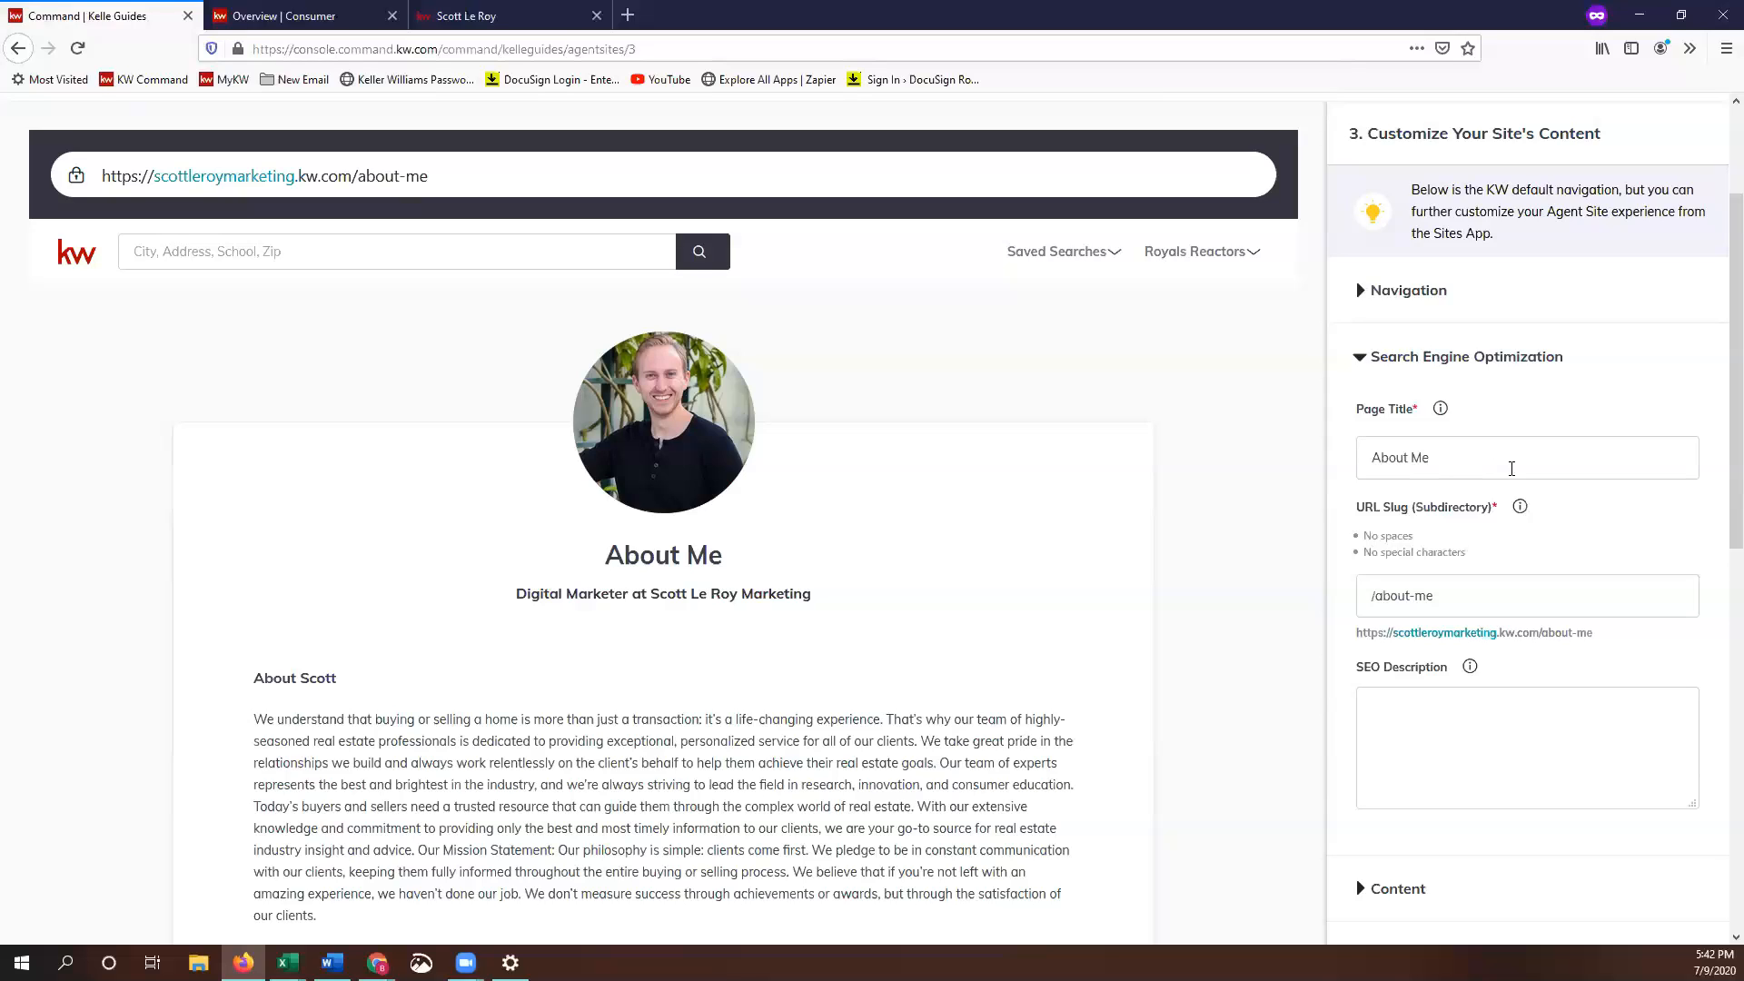
{"action": "left_click", "coordinate": [1377, 458]}
{"action": "key", "text": "ctrl+a"}
{"action": "key", "text": "Tab"}
{"action": "left_click", "coordinate": [1493, 716]}
{"action": "scroll", "coordinate": [1453, 713], "scroll_direction": "down", "scroll_amount": 1}
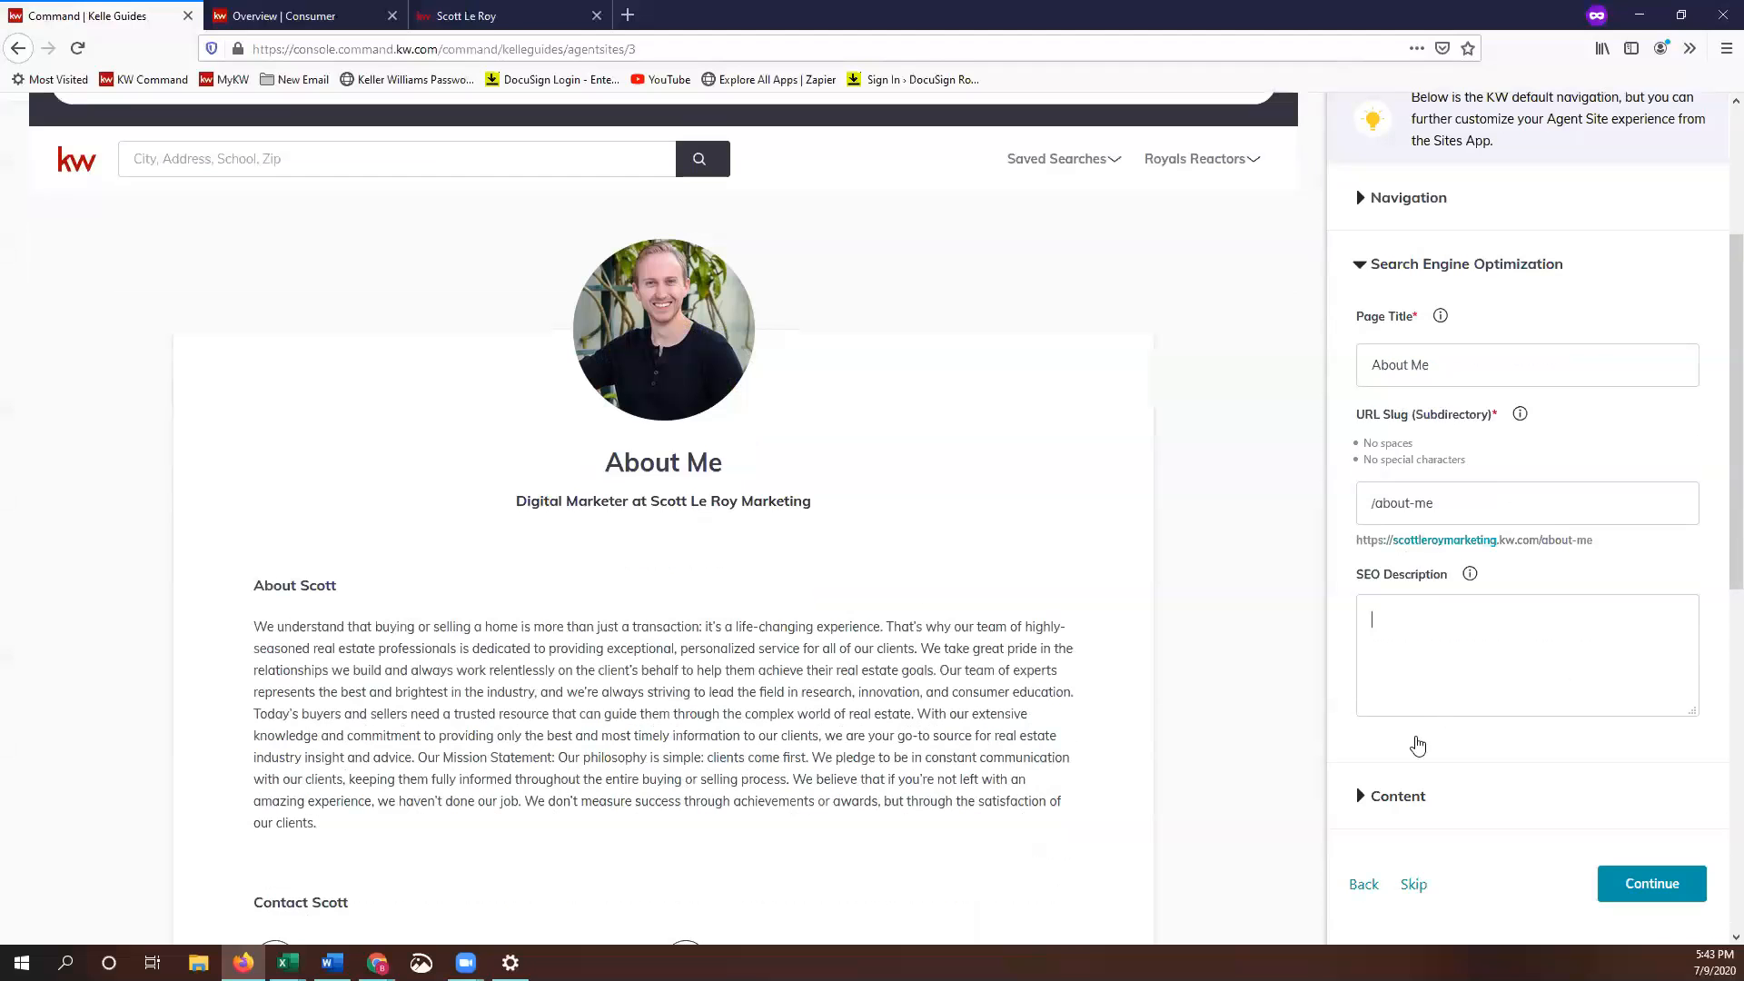
Open the About Me page's content settings and review the Page Title, Your Title and Bio Title fields against the preview
{"action": "scroll", "coordinate": [1418, 740], "scroll_direction": "down", "scroll_amount": 1}
{"action": "left_click", "coordinate": [1416, 740]}
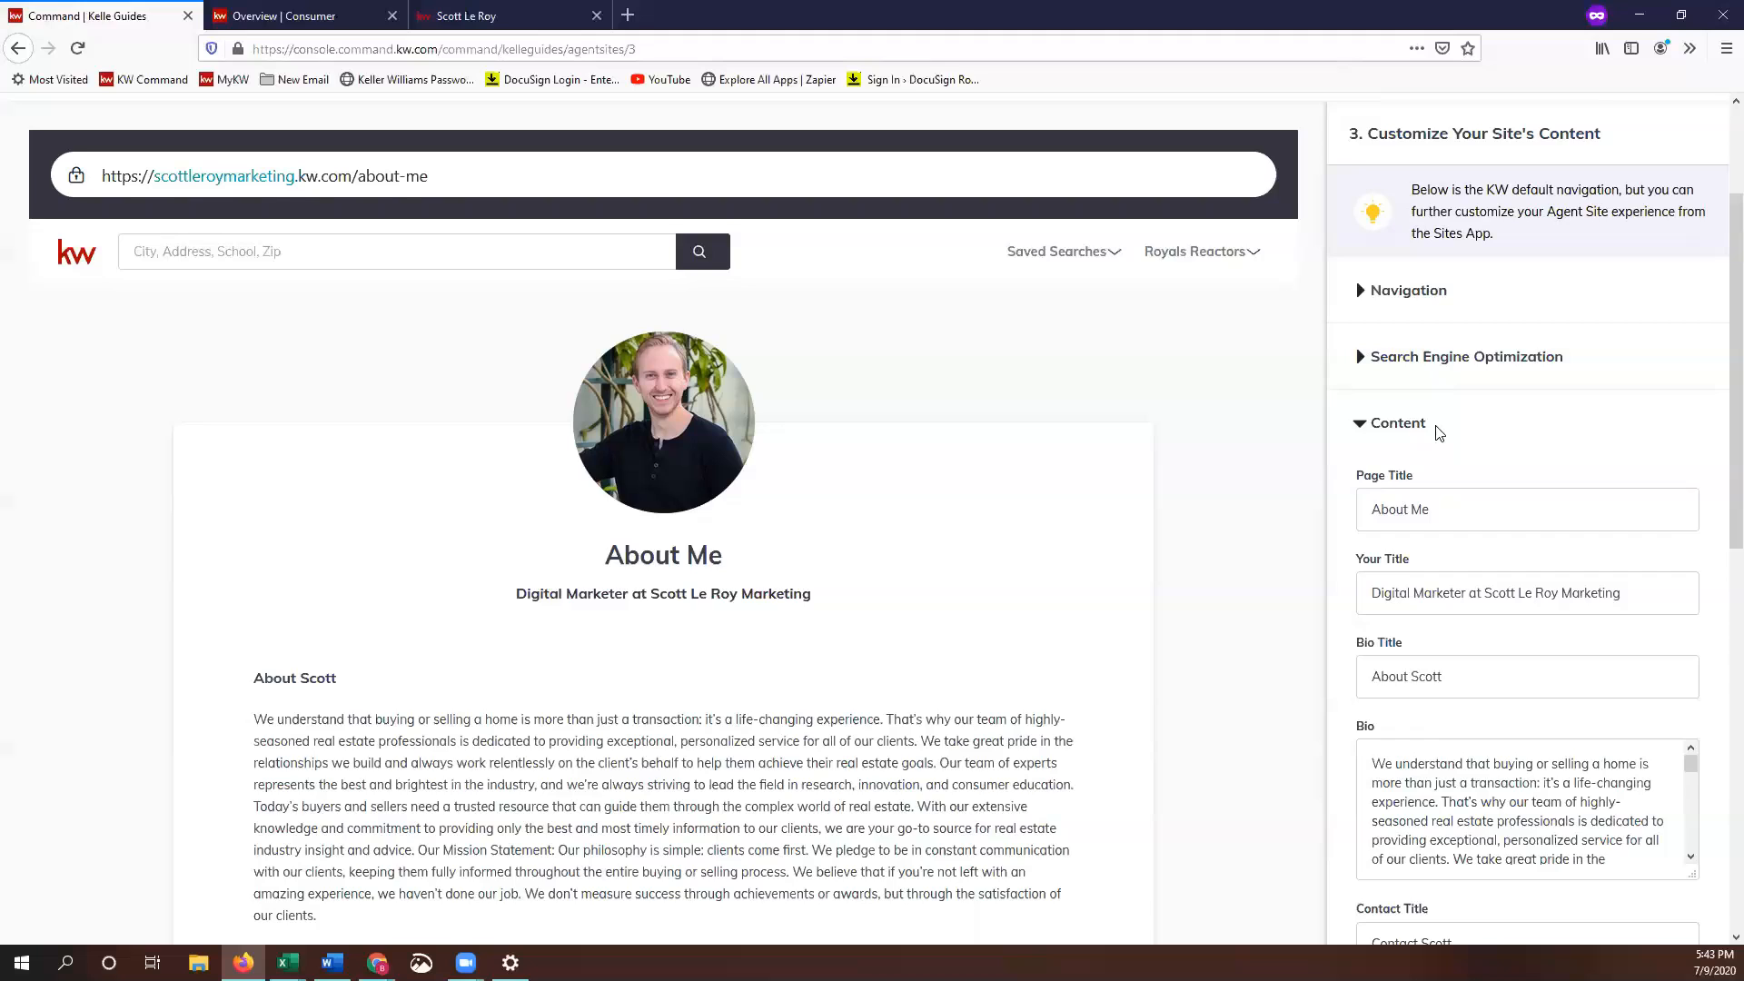
{"action": "scroll", "coordinate": [1440, 433], "scroll_direction": "down", "scroll_amount": 1}
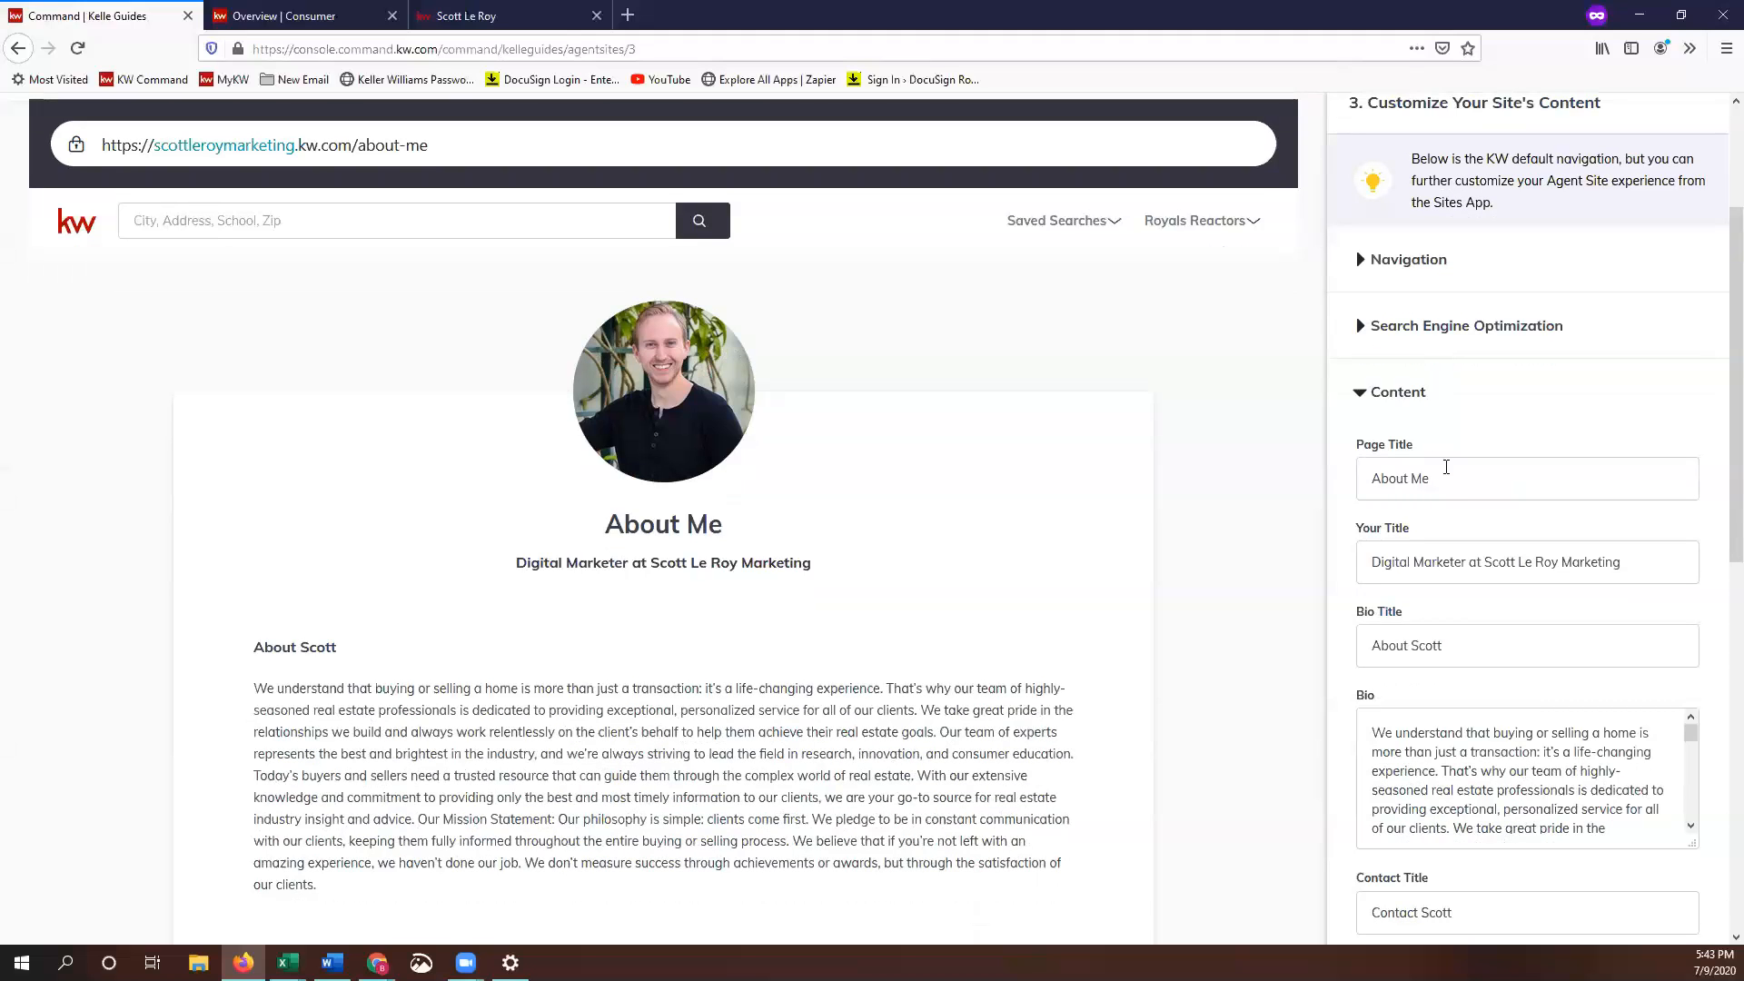
{"action": "left_click_drag", "start_coordinate": [1380, 478], "coordinate": [1477, 474]}
{"action": "key", "text": "Right"}
{"action": "key", "text": "Tab"}
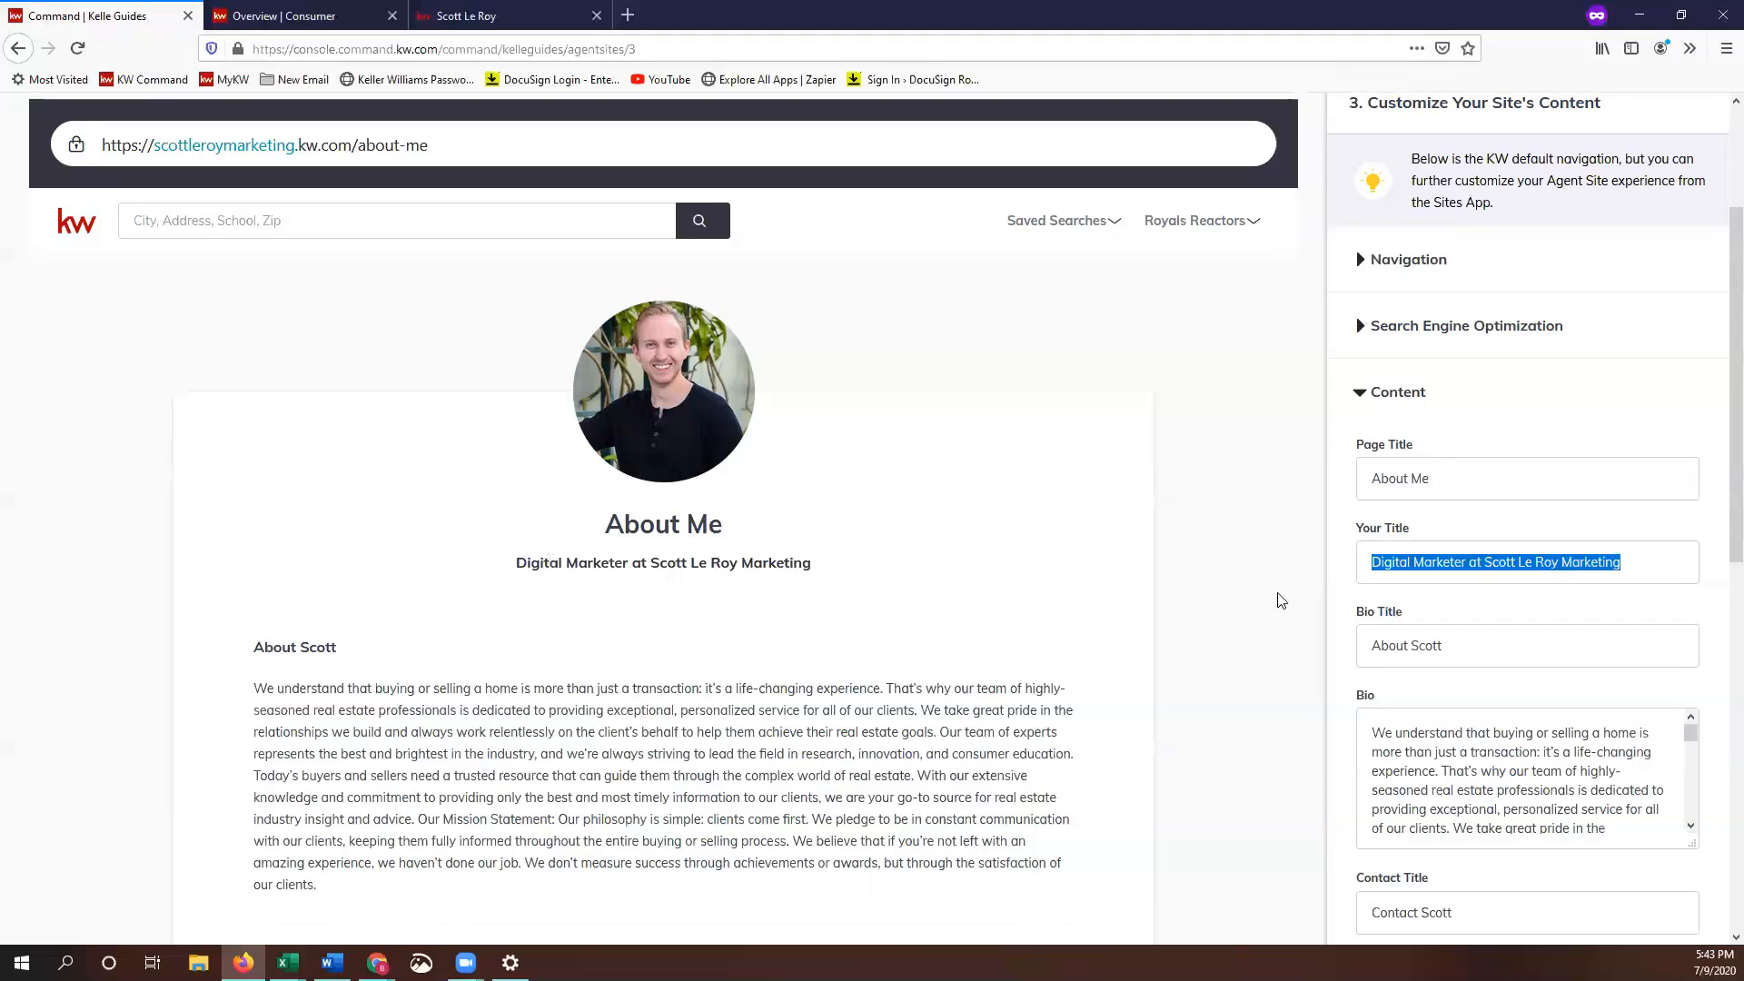
{"action": "scroll", "coordinate": [1483, 564], "scroll_direction": "down", "scroll_amount": 2}
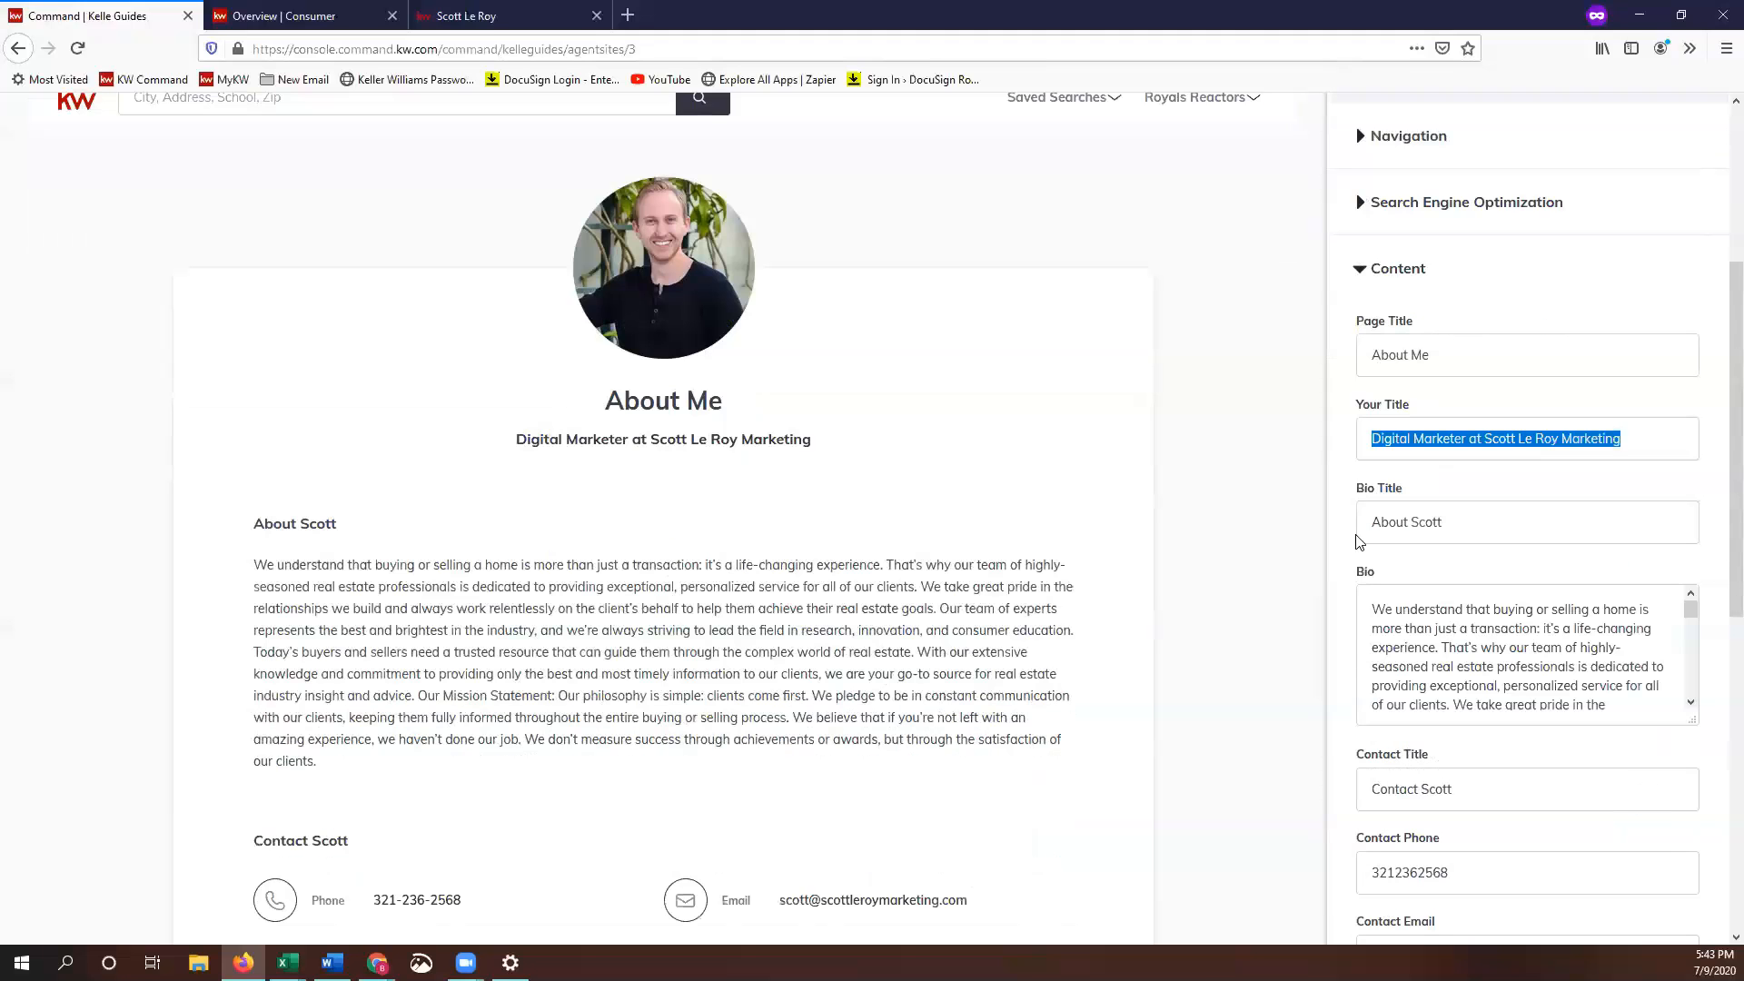
{"action": "key", "text": "Tab"}
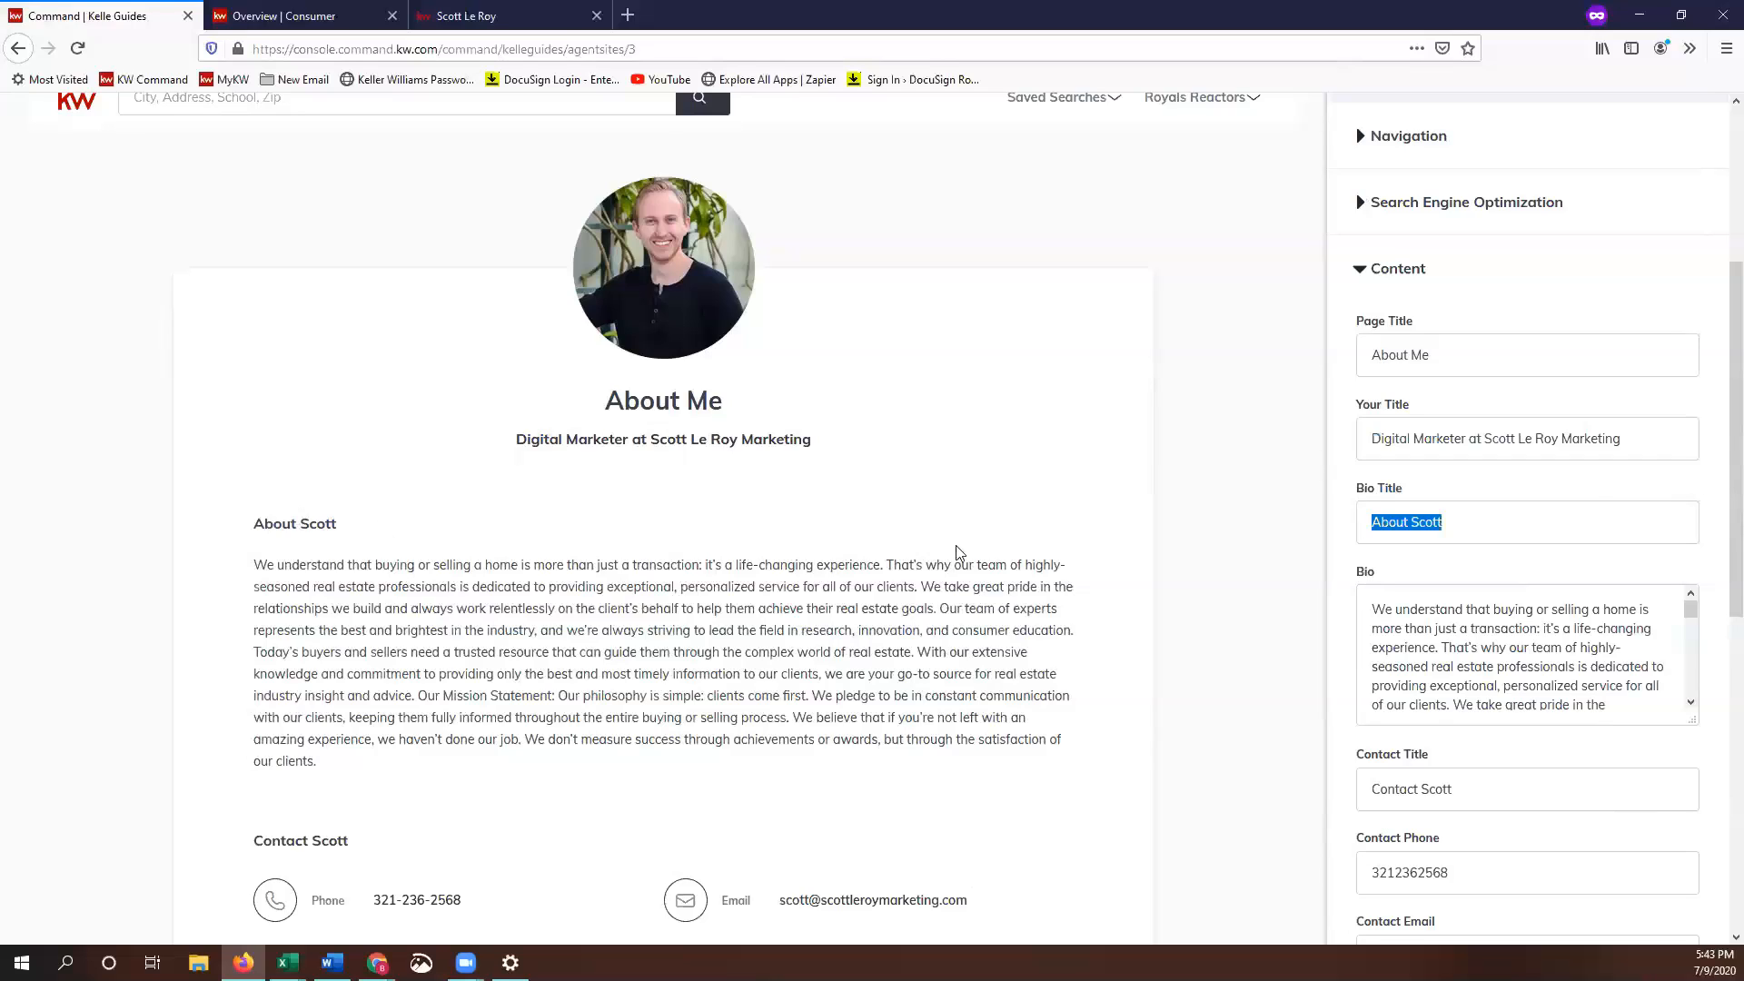
{"action": "left_click", "coordinate": [1422, 521]}
Read through the Bio text of the About Me page from the introduction to the mission statement
{"action": "scroll", "coordinate": [1462, 641], "scroll_direction": "down", "scroll_amount": 1}
{"action": "scroll", "coordinate": [1477, 640], "scroll_direction": "down", "scroll_amount": 1}
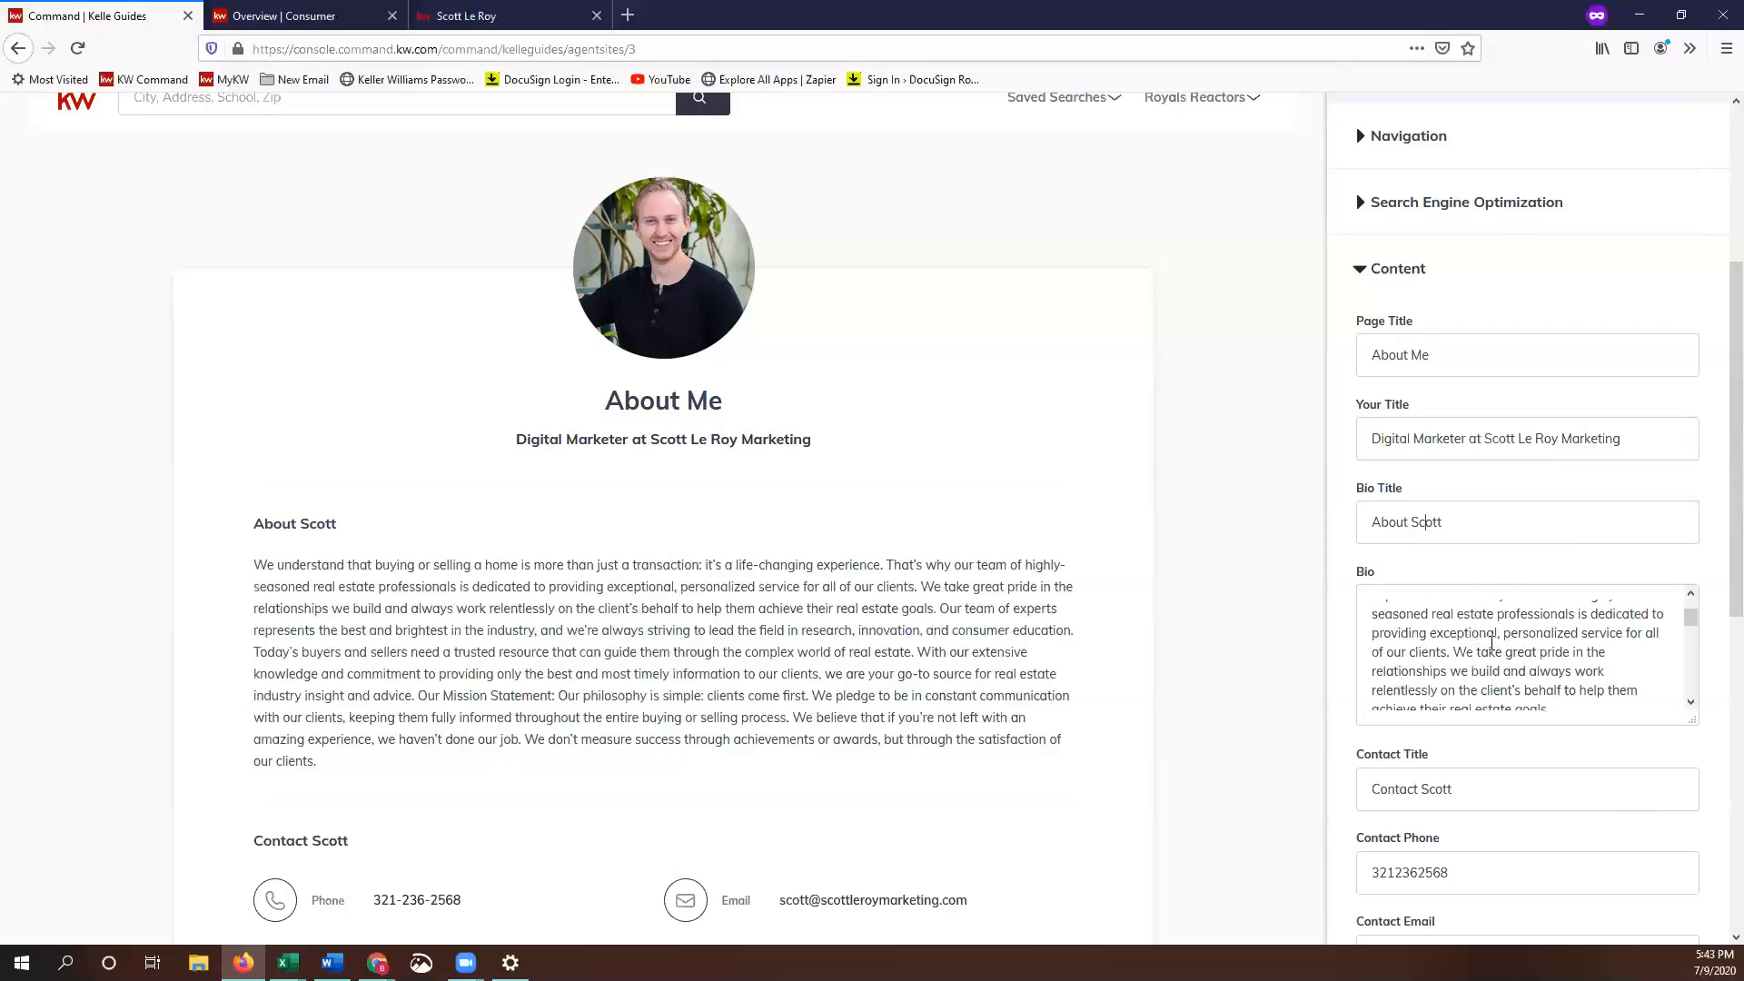
{"action": "scroll", "coordinate": [1477, 640], "scroll_direction": "down", "scroll_amount": 2}
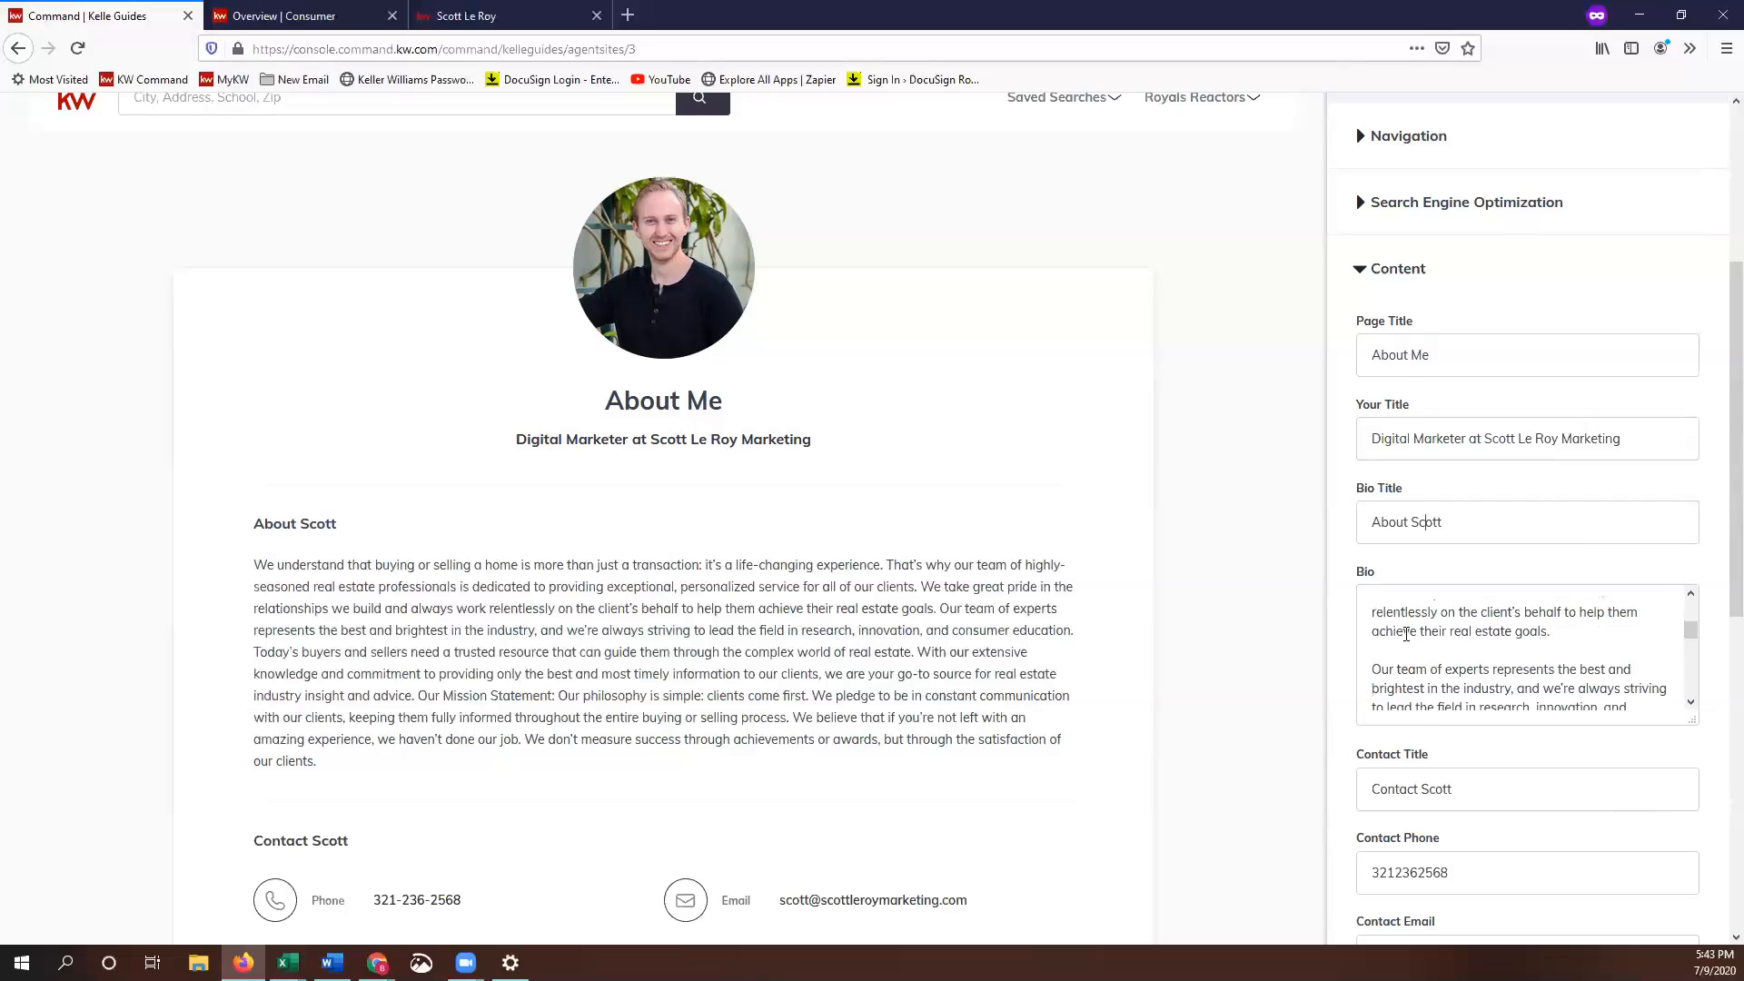
{"action": "scroll", "coordinate": [1419, 645], "scroll_direction": "down", "scroll_amount": 1}
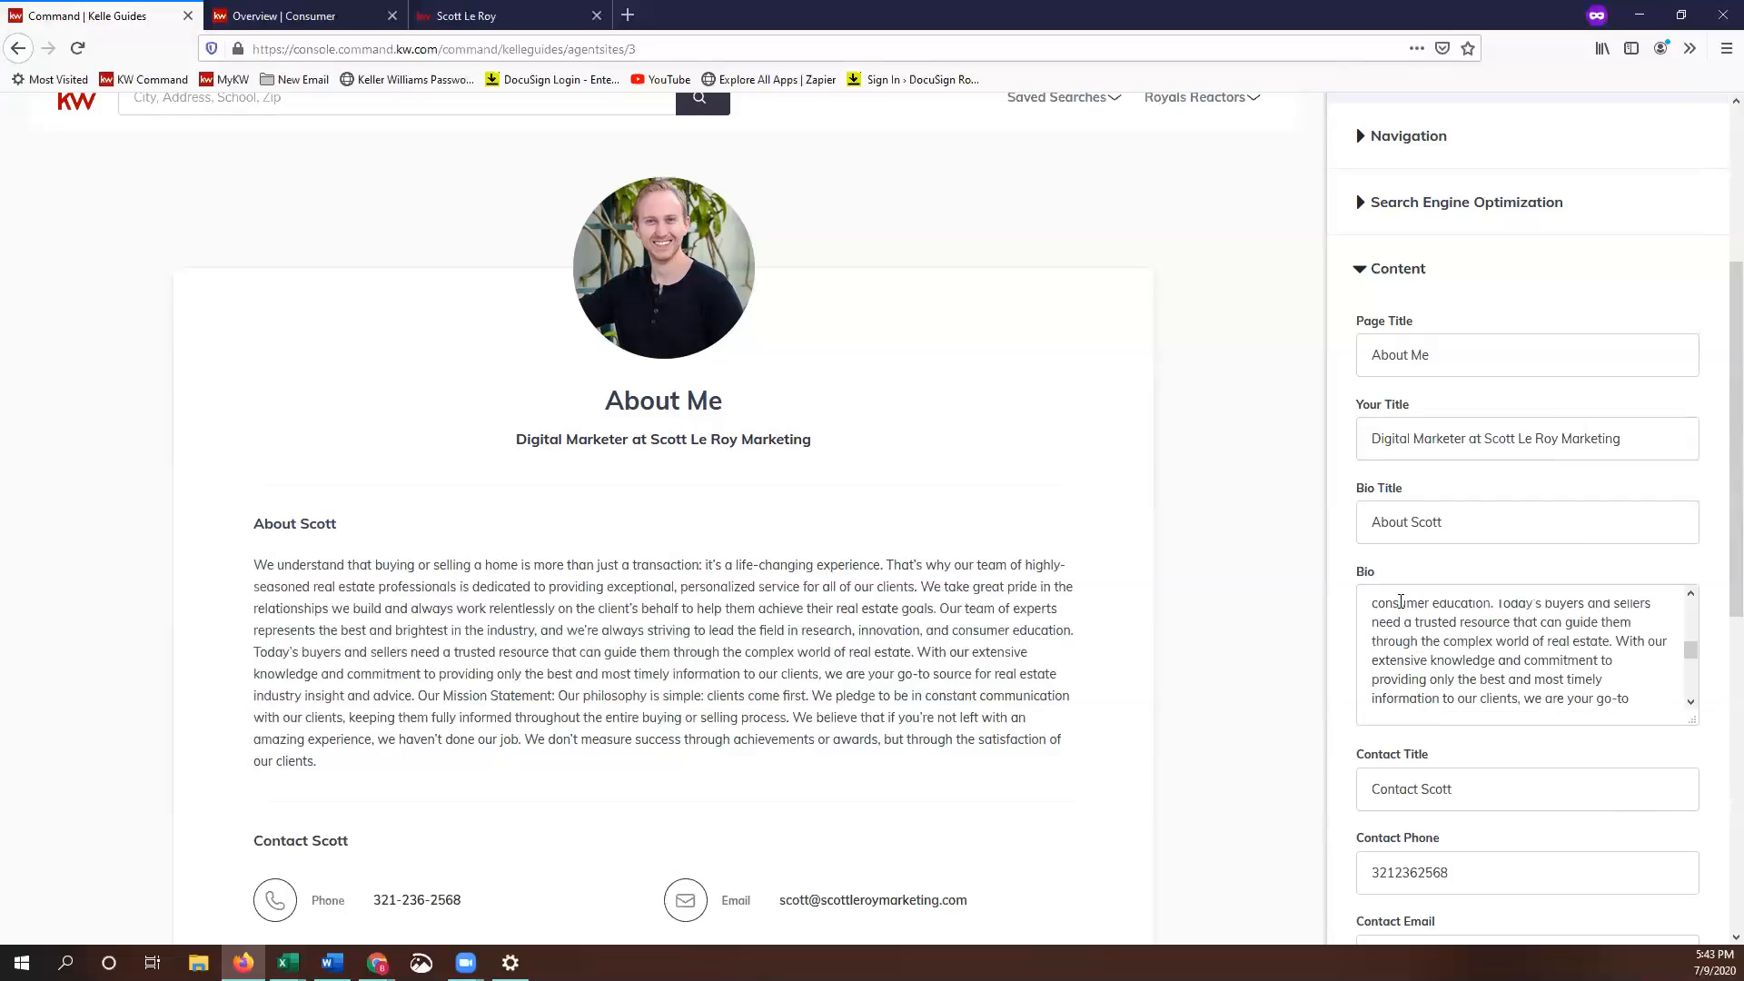
{"action": "scroll", "coordinate": [1390, 641], "scroll_direction": "down", "scroll_amount": 1}
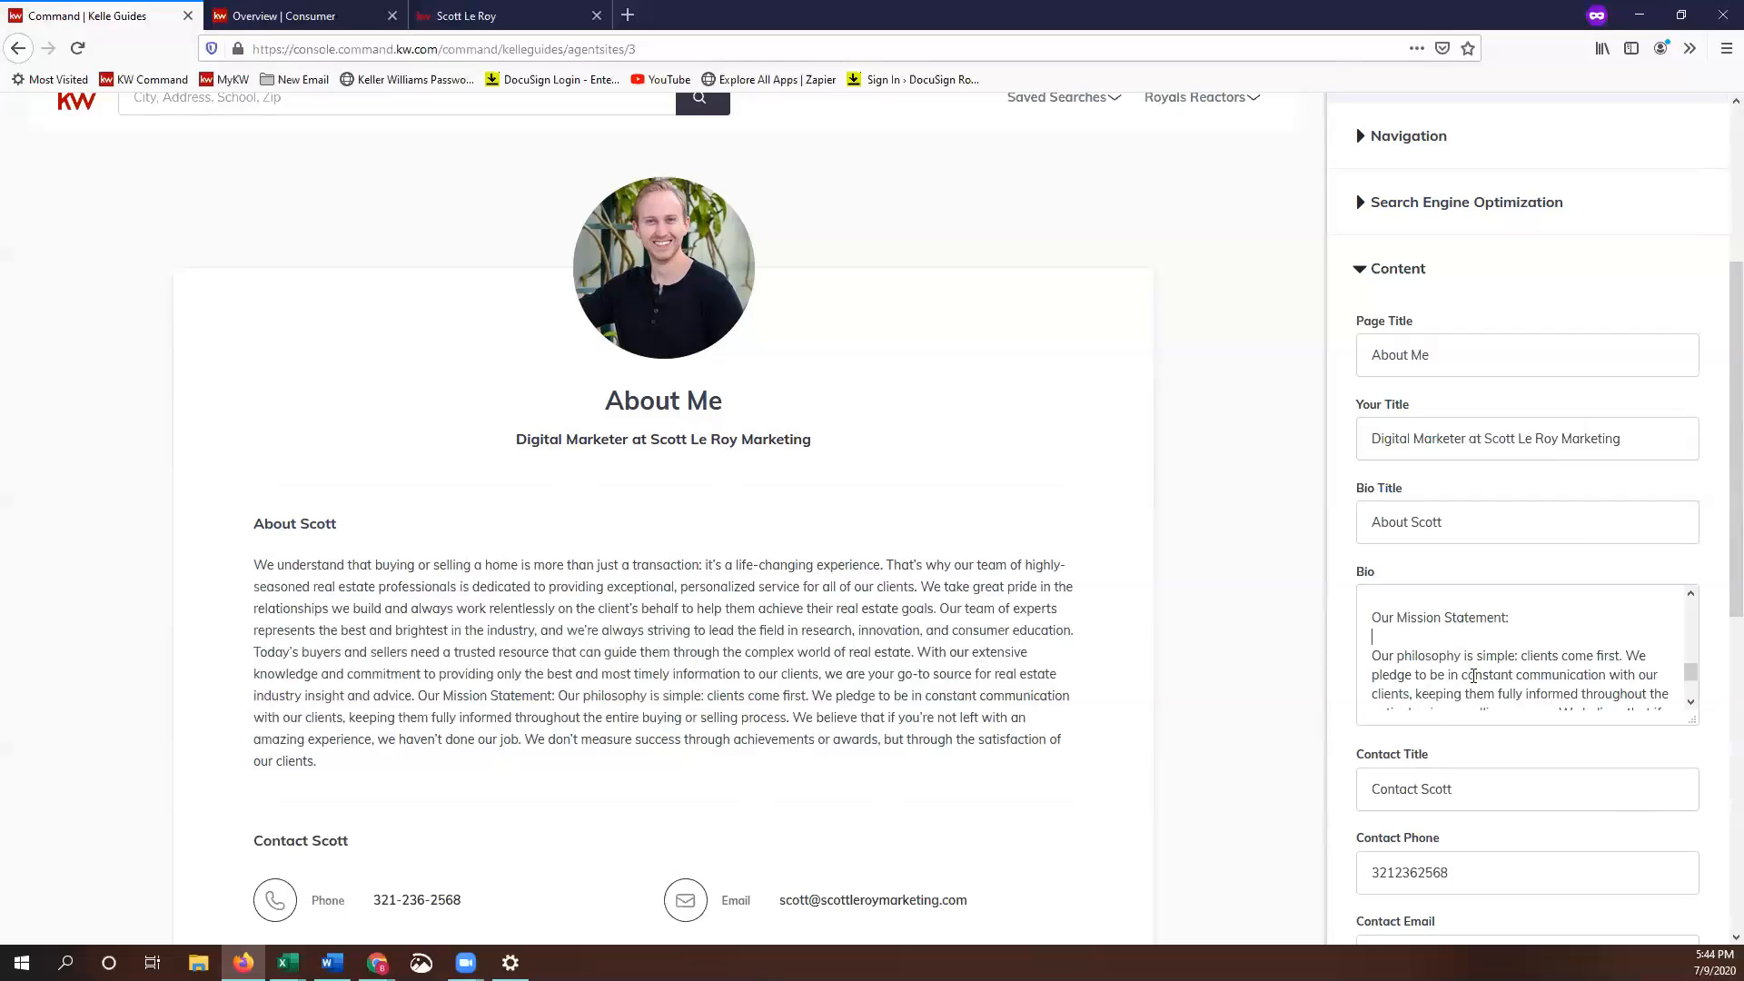
{"action": "scroll", "coordinate": [1479, 675], "scroll_direction": "down", "scroll_amount": 1}
{"action": "scroll", "coordinate": [1539, 733], "scroll_direction": "down", "scroll_amount": 2}
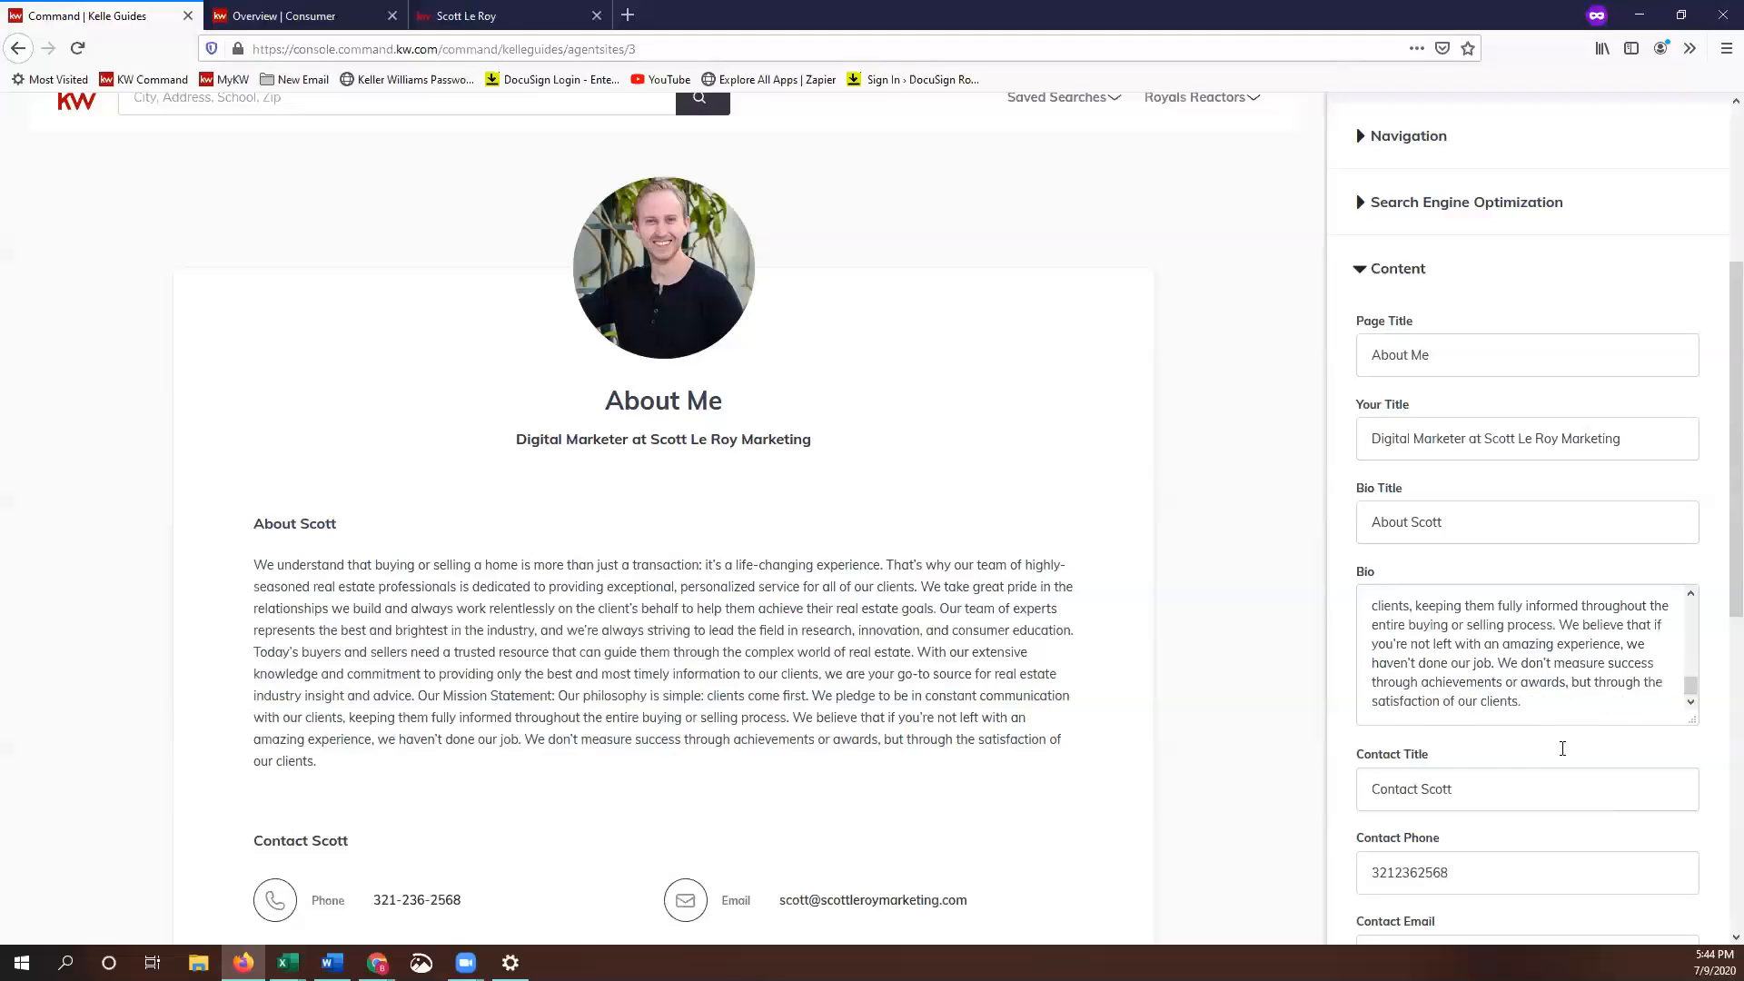
Check the Contact Title, Contact Phone and Contact Email fields, and continue from About Me to the Contact Us page
{"action": "scroll", "coordinate": [1562, 747], "scroll_direction": "down", "scroll_amount": 2}
{"action": "scroll", "coordinate": [1461, 586], "scroll_direction": "down", "scroll_amount": 1}
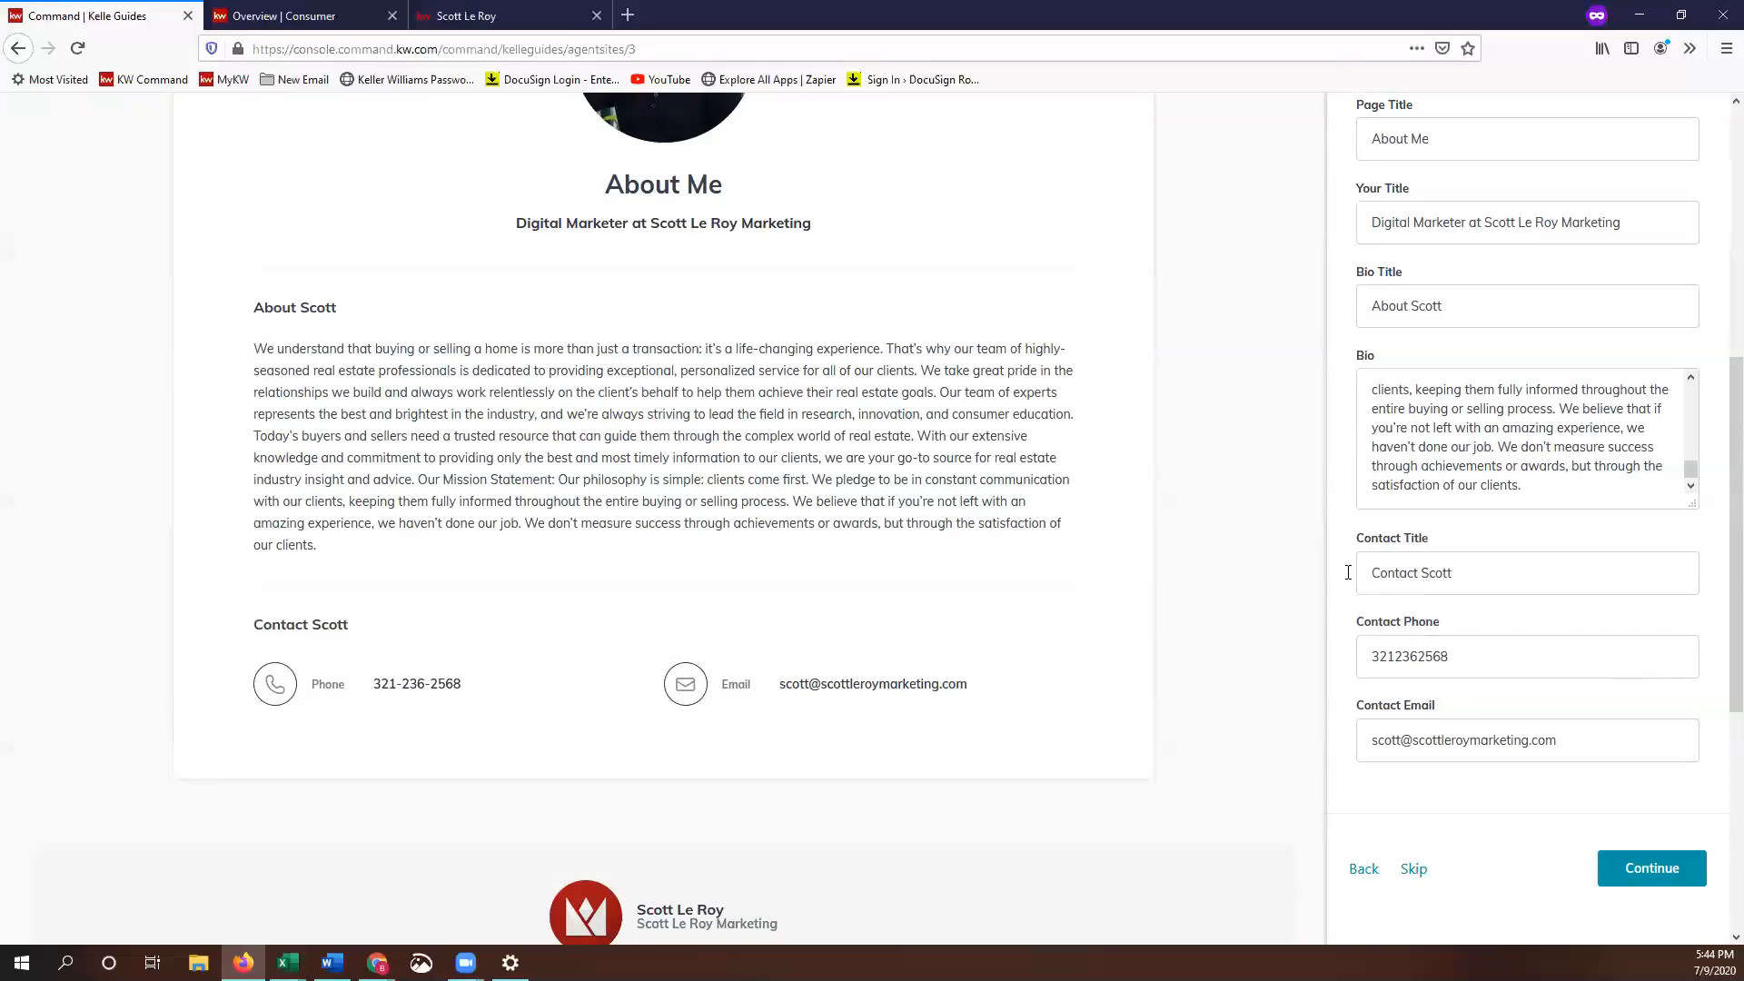
{"action": "left_click_drag", "start_coordinate": [1348, 572], "coordinate": [1382, 689]}
{"action": "left_click", "coordinate": [1407, 656]}
{"action": "double_click", "coordinate": [1407, 655]}
{"action": "double_click", "coordinate": [1429, 735]}
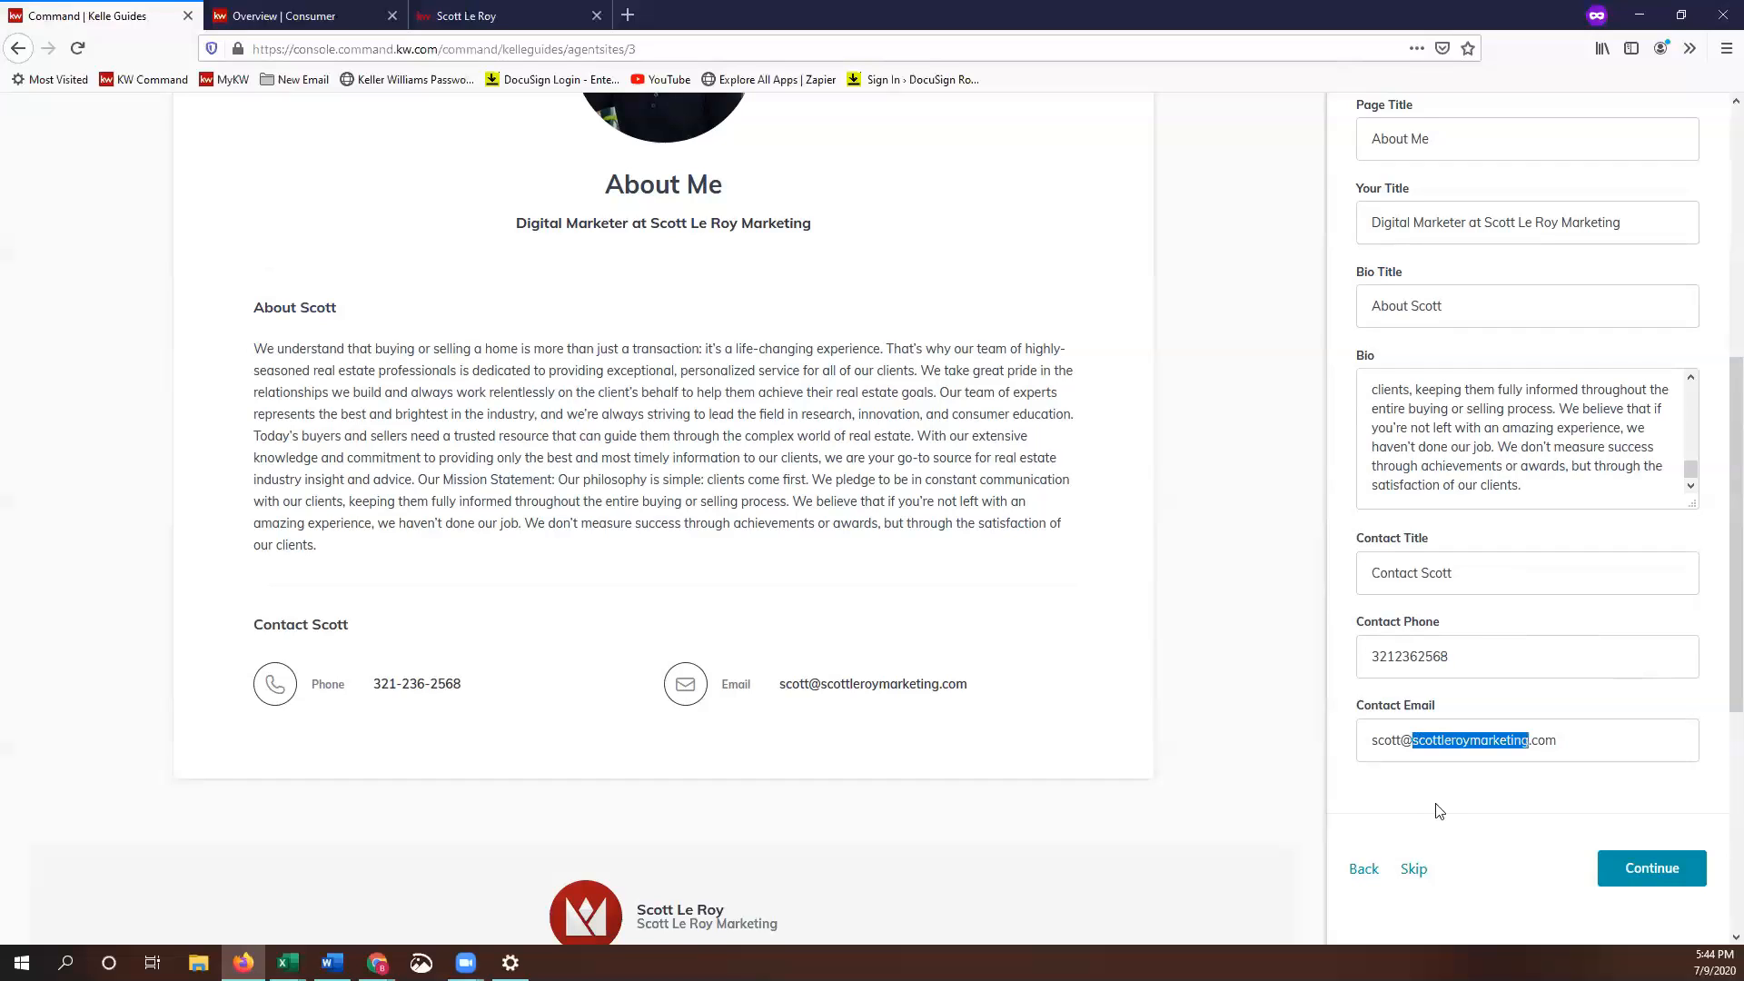
{"action": "left_click", "coordinate": [1440, 807]}
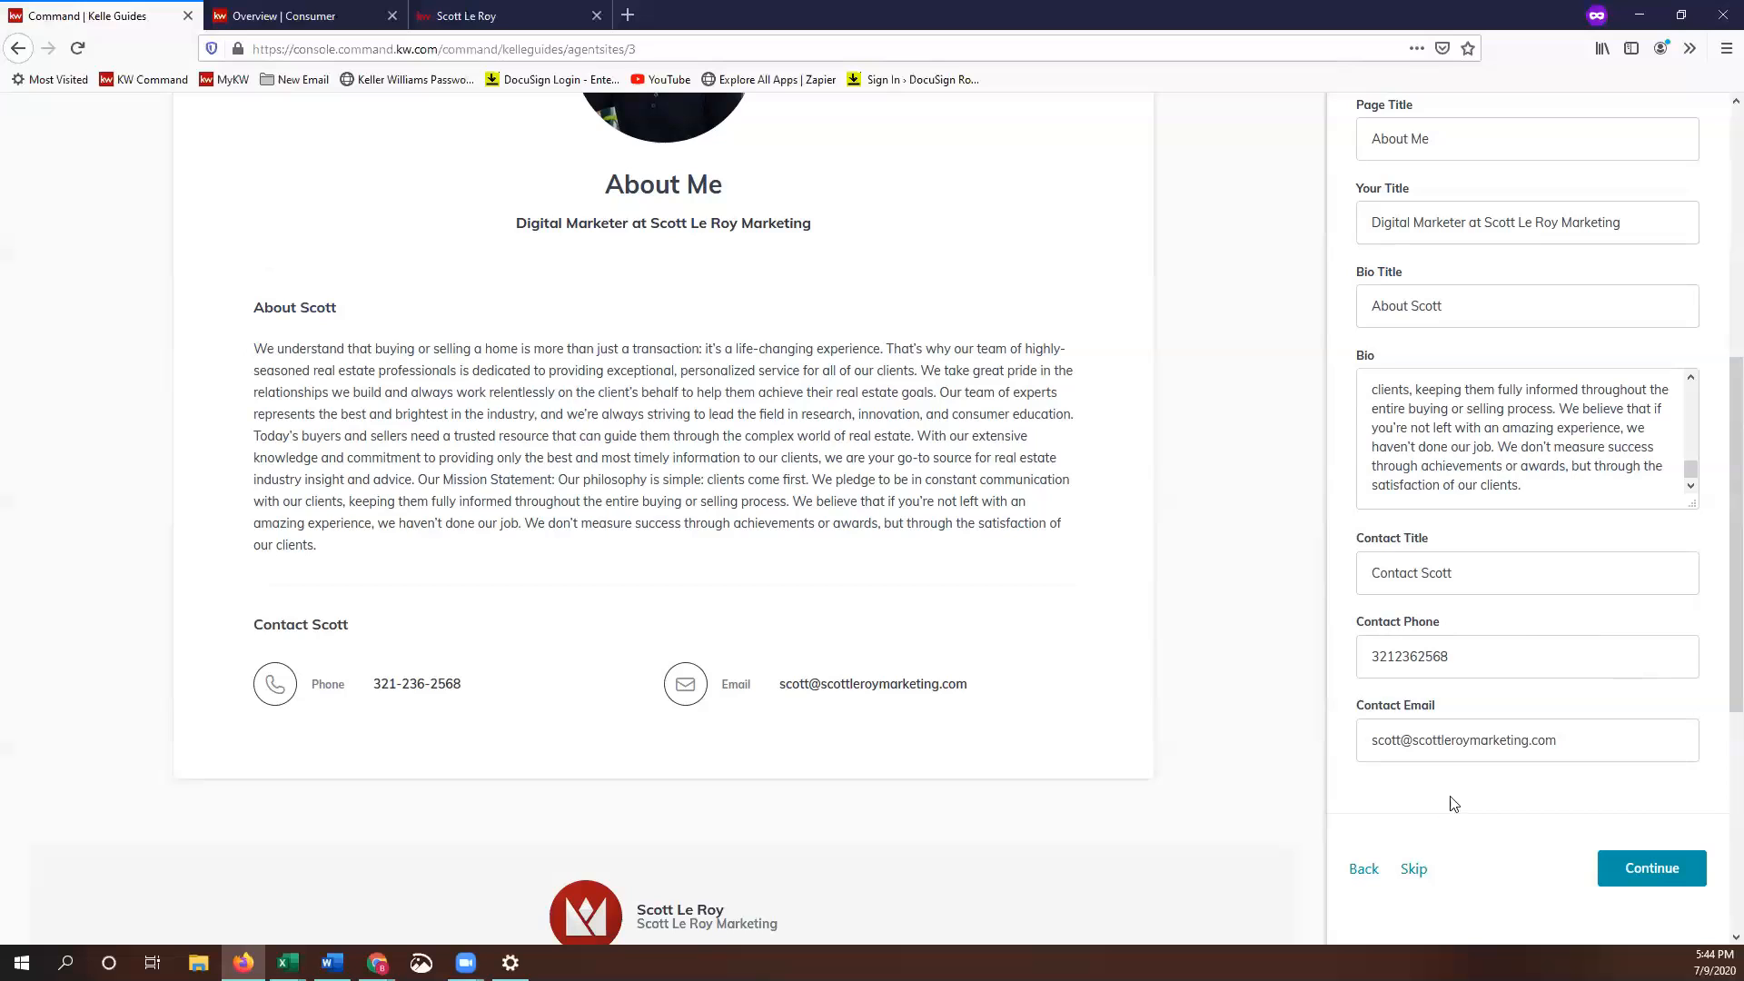
{"action": "scroll", "coordinate": [1464, 785], "scroll_direction": "down", "scroll_amount": 1}
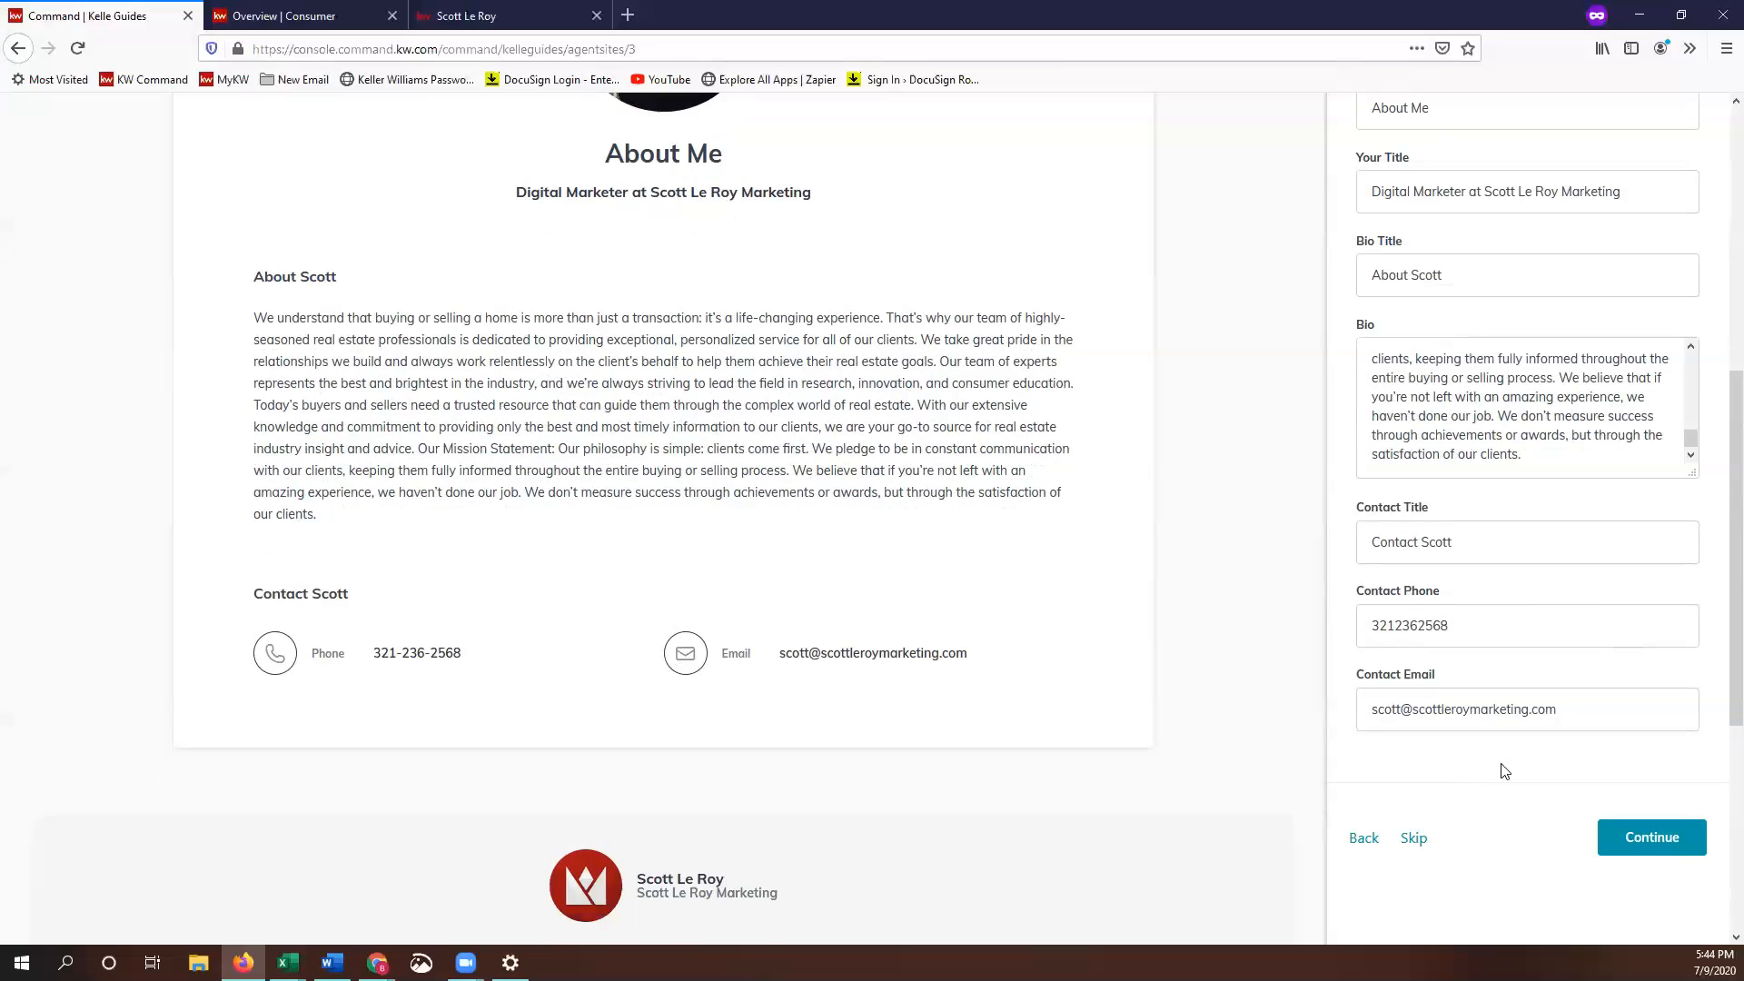
{"action": "left_click", "coordinate": [1659, 849]}
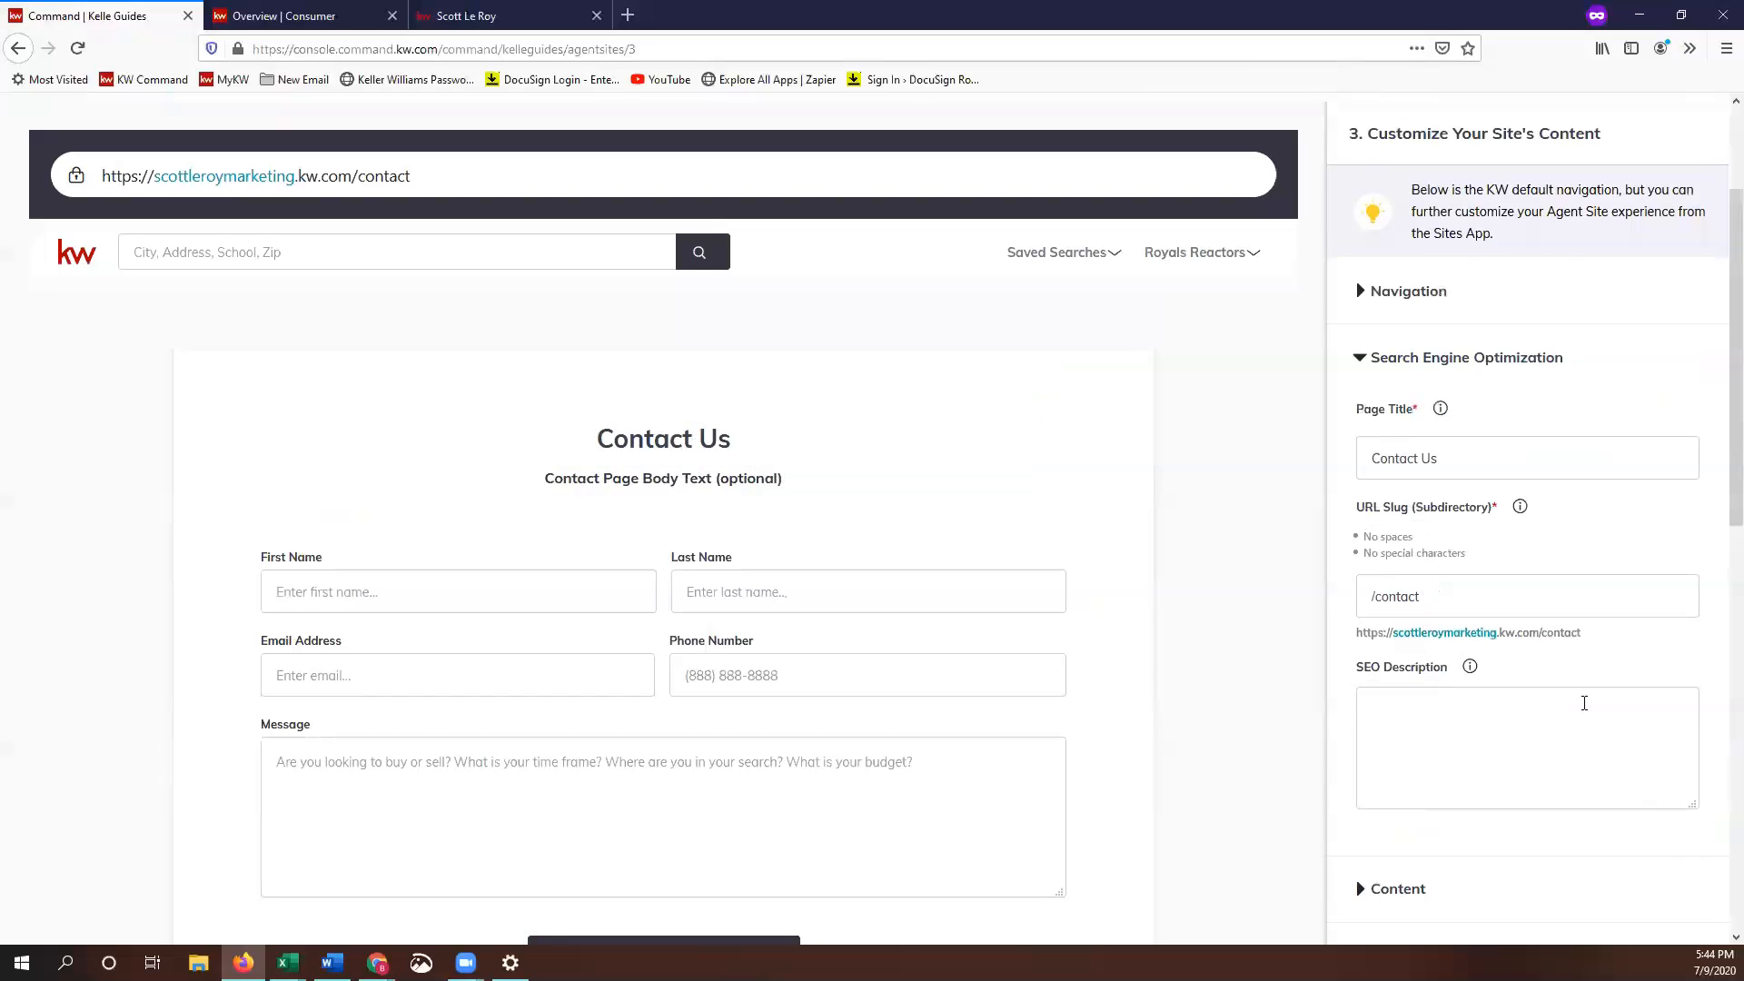
Review the Contact Us page's navigation position and its SEO page title, URL slug and description fields
{"action": "scroll", "coordinate": [1534, 618], "scroll_direction": "down", "scroll_amount": 1}
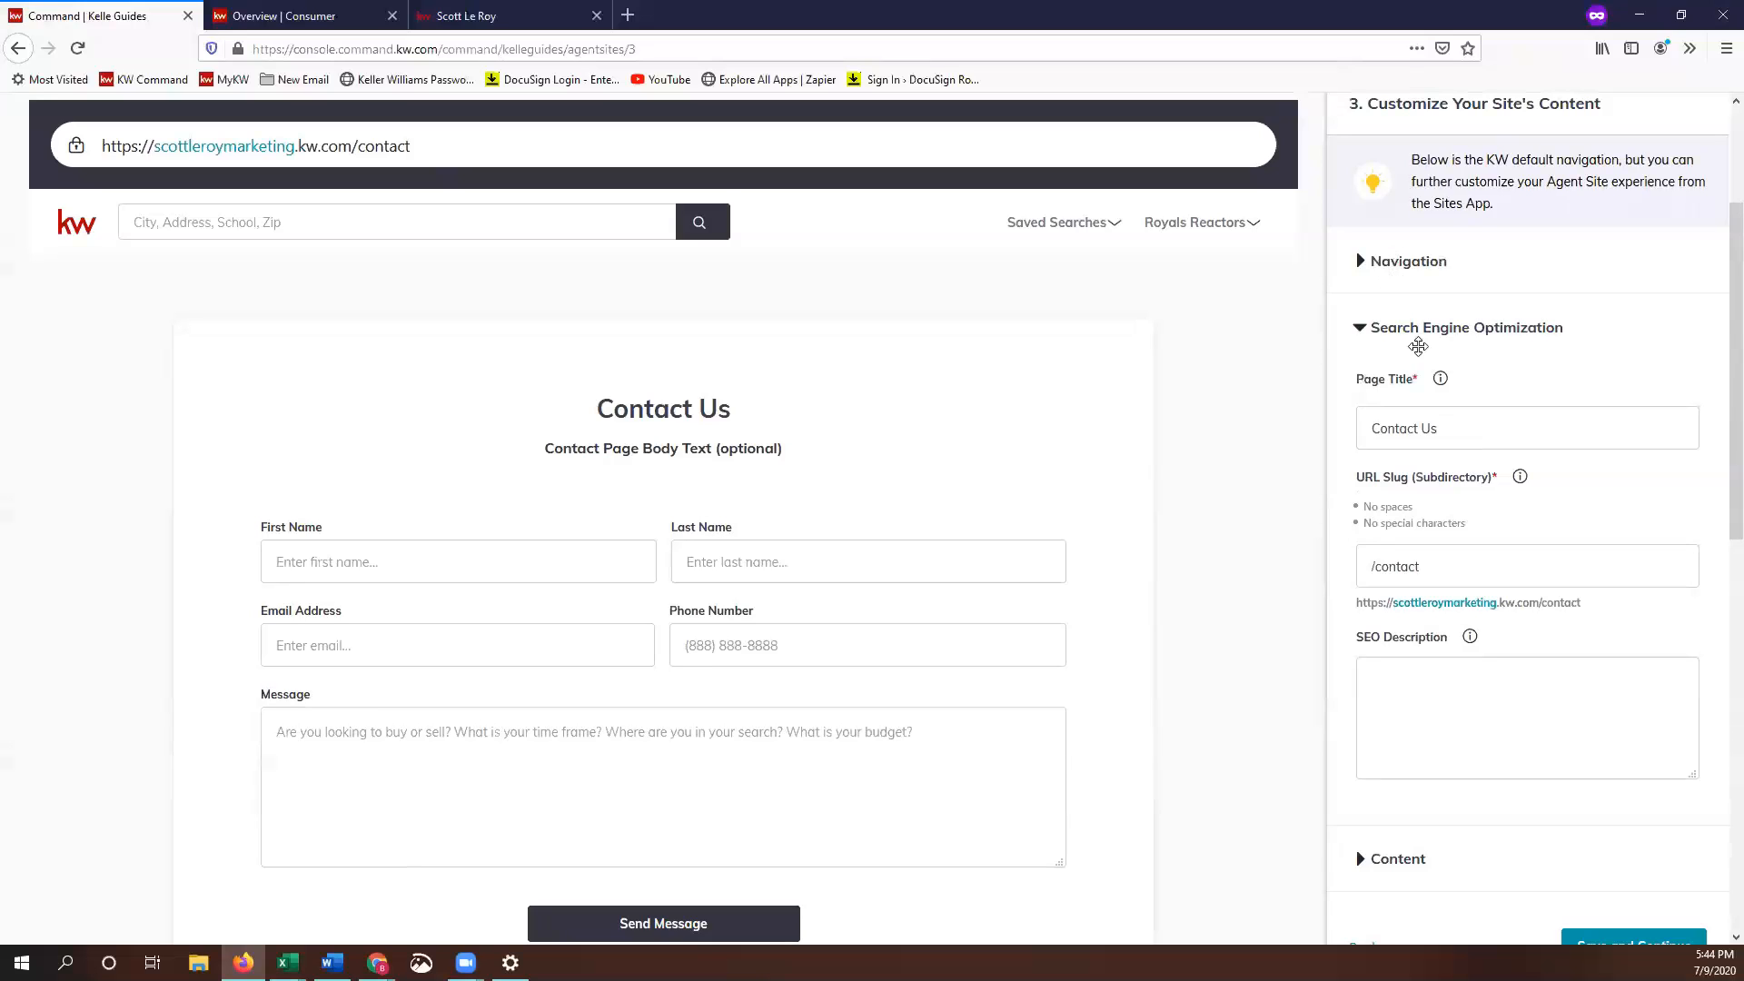
{"action": "left_click", "coordinate": [1417, 343]}
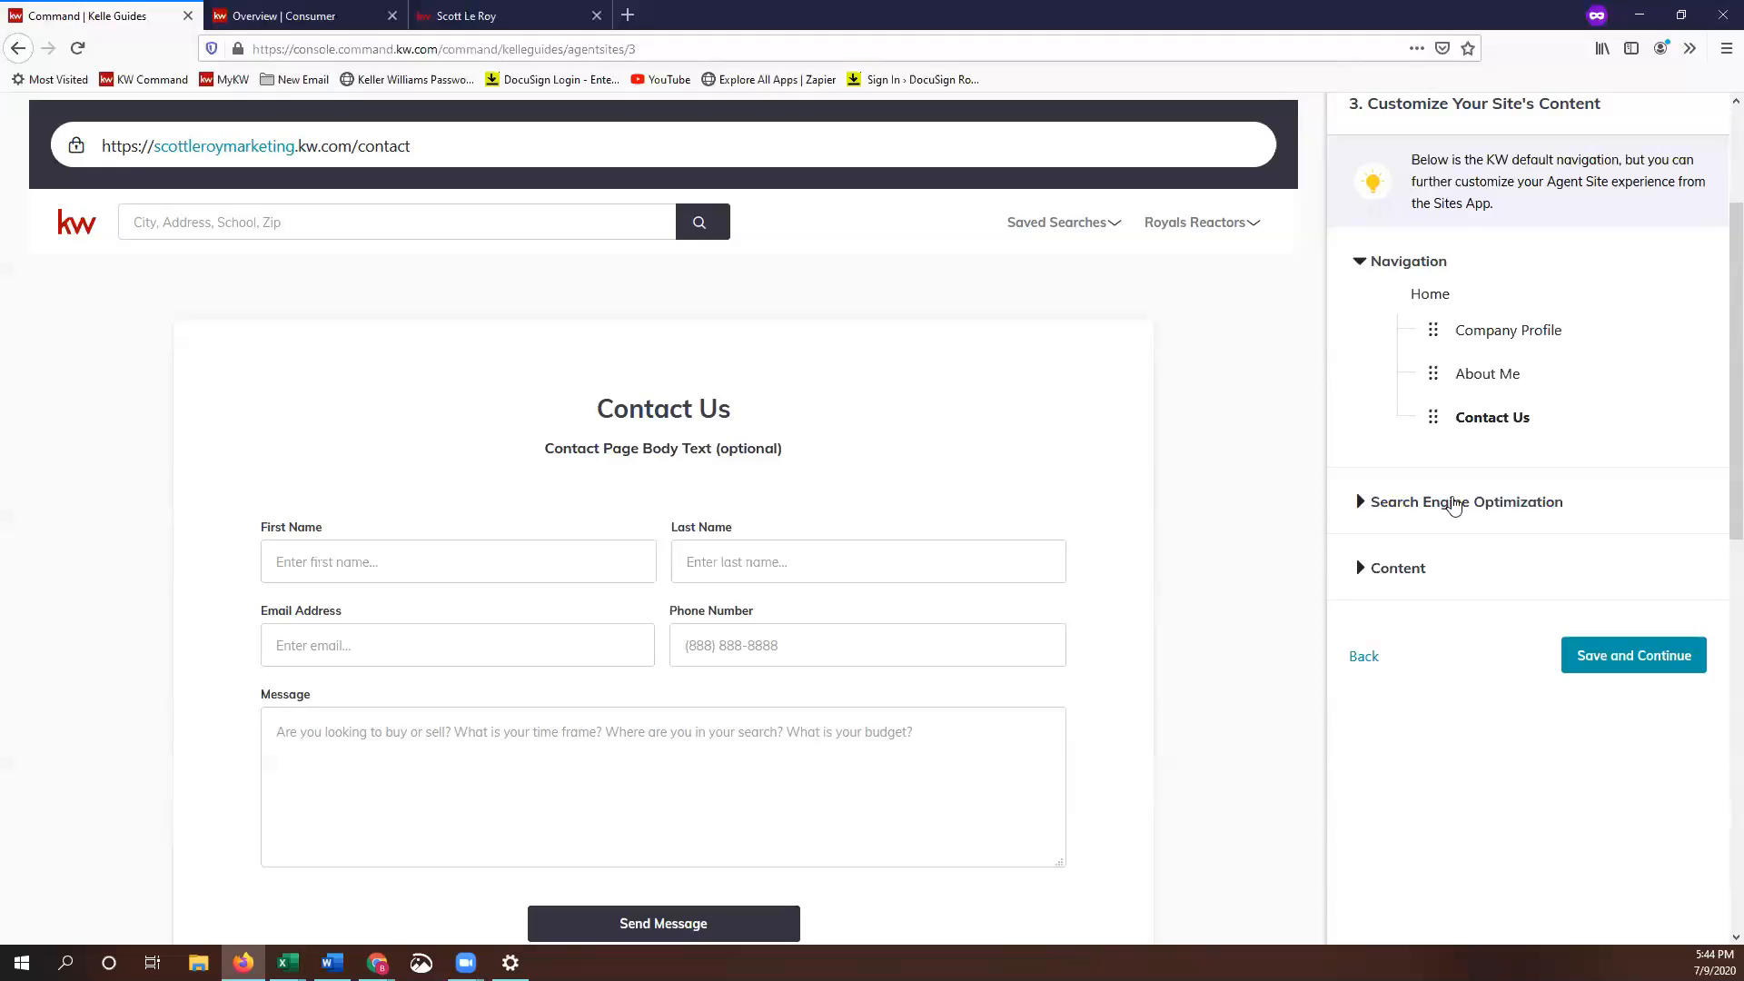
{"action": "left_click", "coordinate": [1476, 504]}
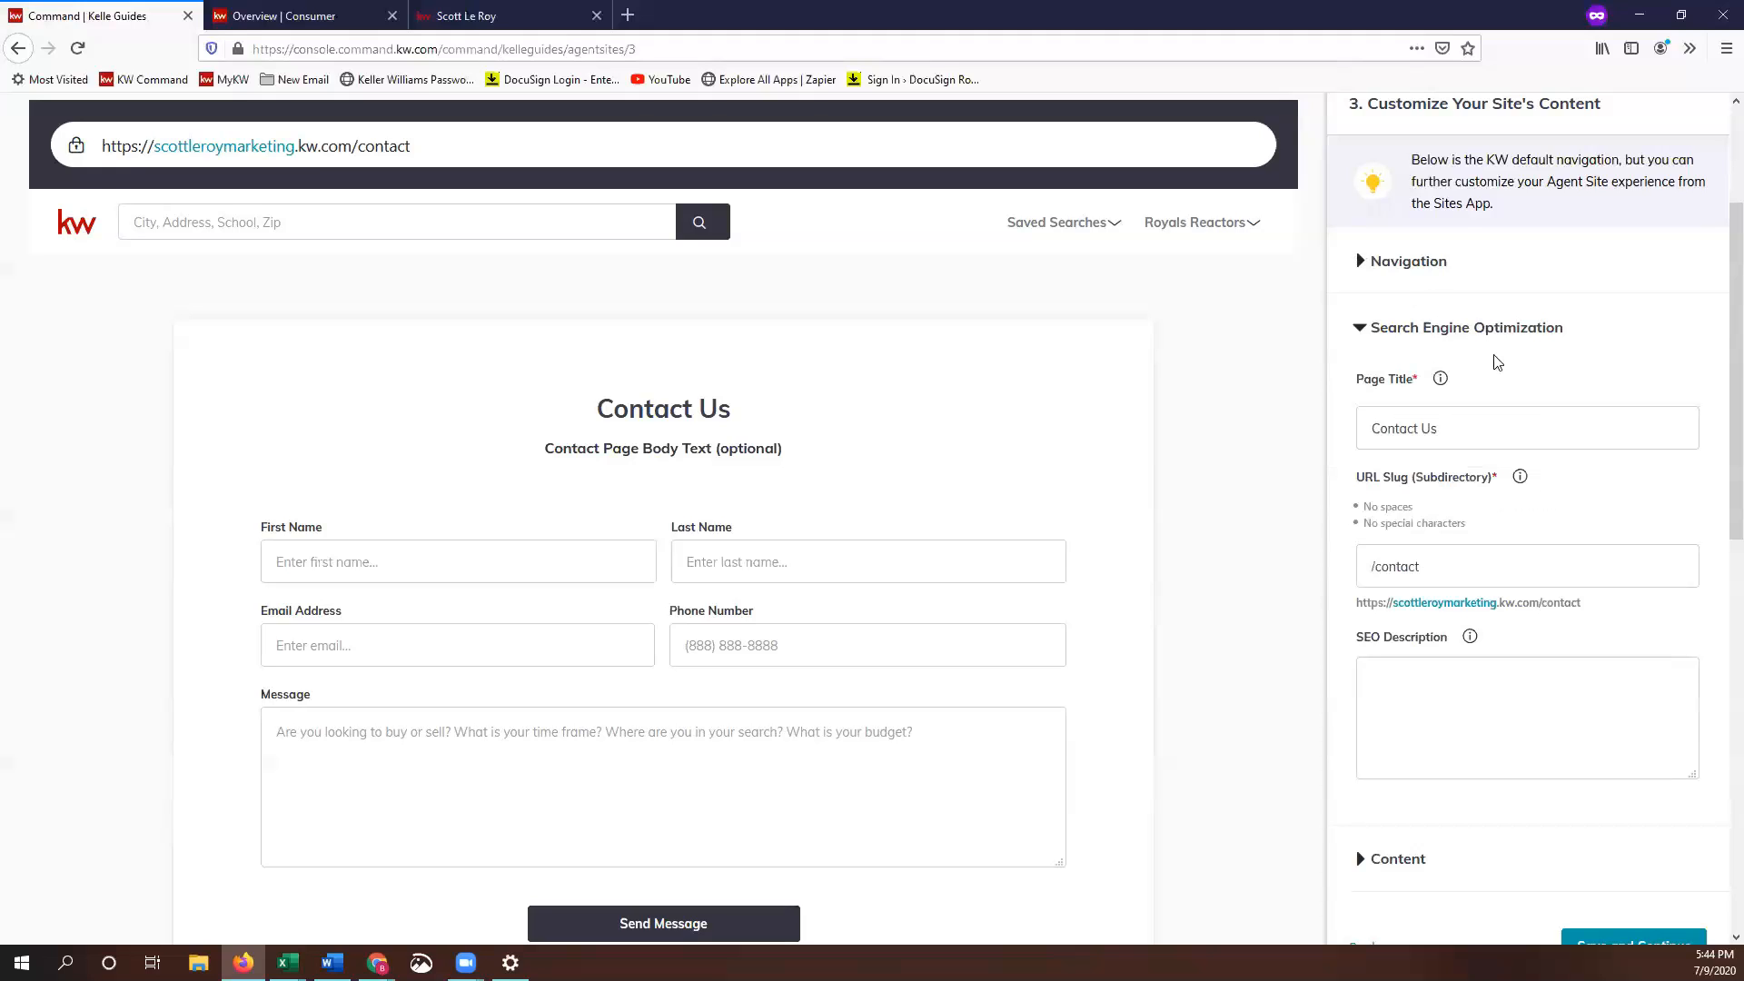
{"action": "left_click_drag", "start_coordinate": [1358, 426], "coordinate": [1493, 429]}
{"action": "left_click", "coordinate": [1391, 617]}
{"action": "scroll", "coordinate": [1415, 620], "scroll_direction": "down", "scroll_amount": 1}
{"action": "scroll", "coordinate": [1407, 635], "scroll_direction": "down", "scroll_amount": 2}
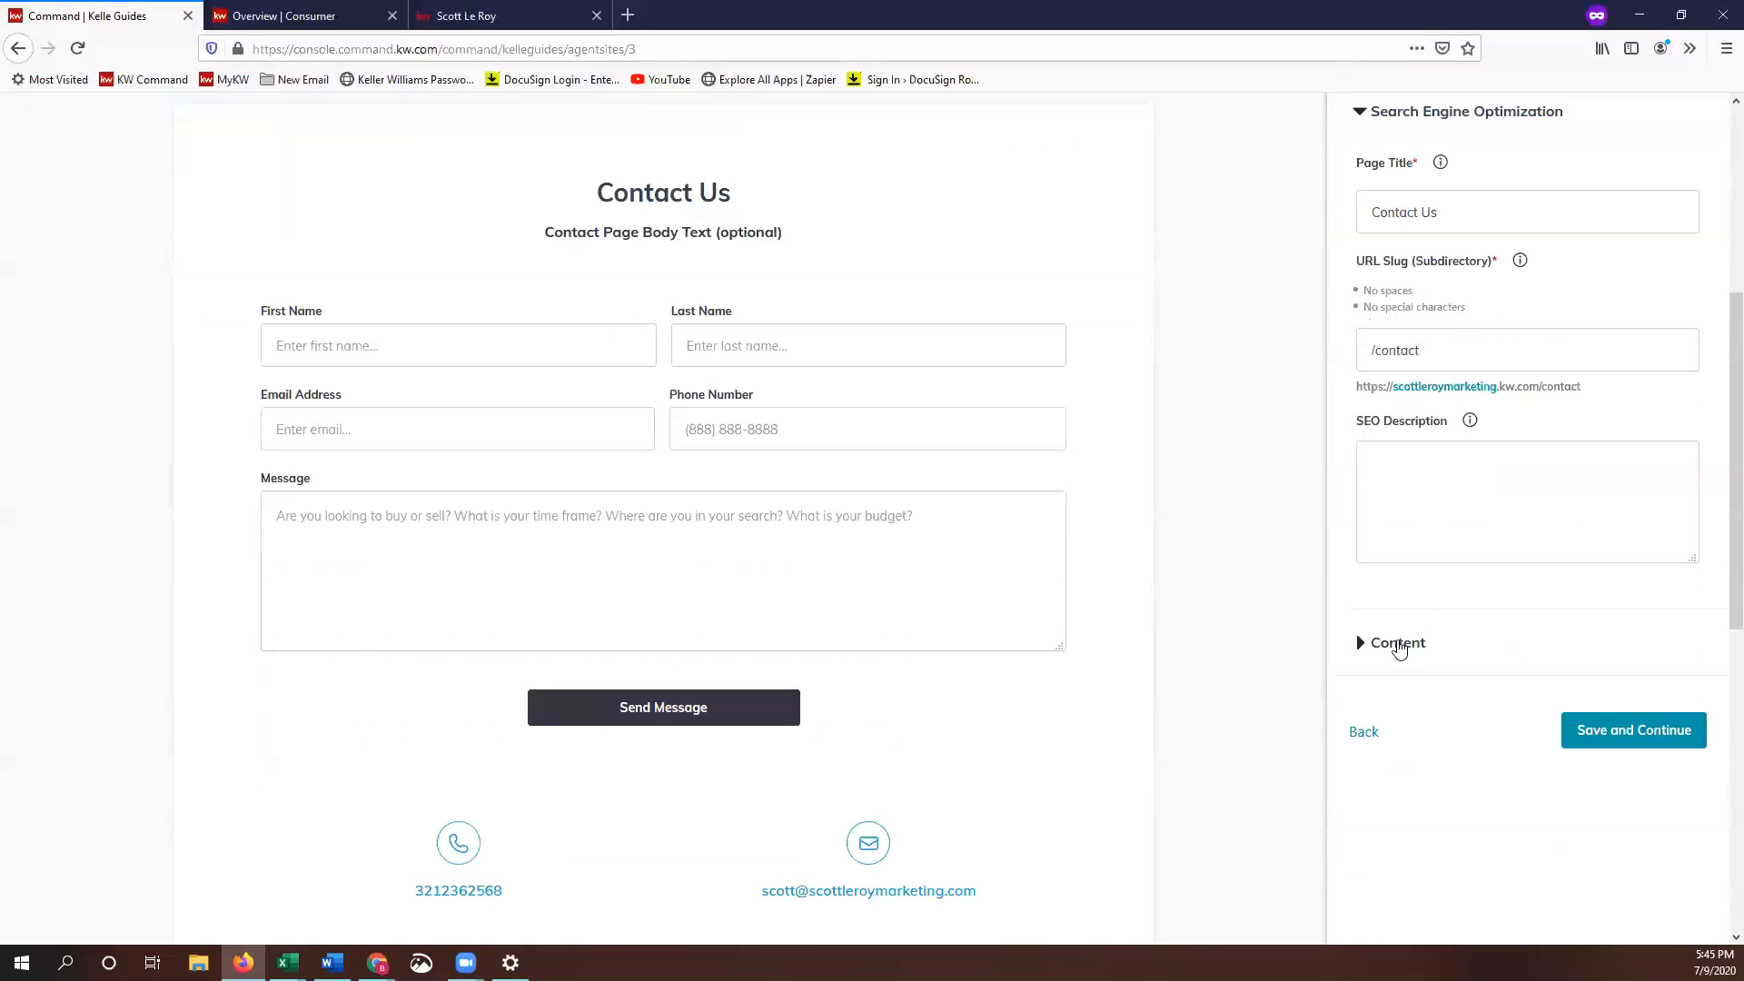
Clear the placeholder text from the Intro Paragraph in the Contact Us page's content, keeping the page header
{"action": "left_click", "coordinate": [1399, 647]}
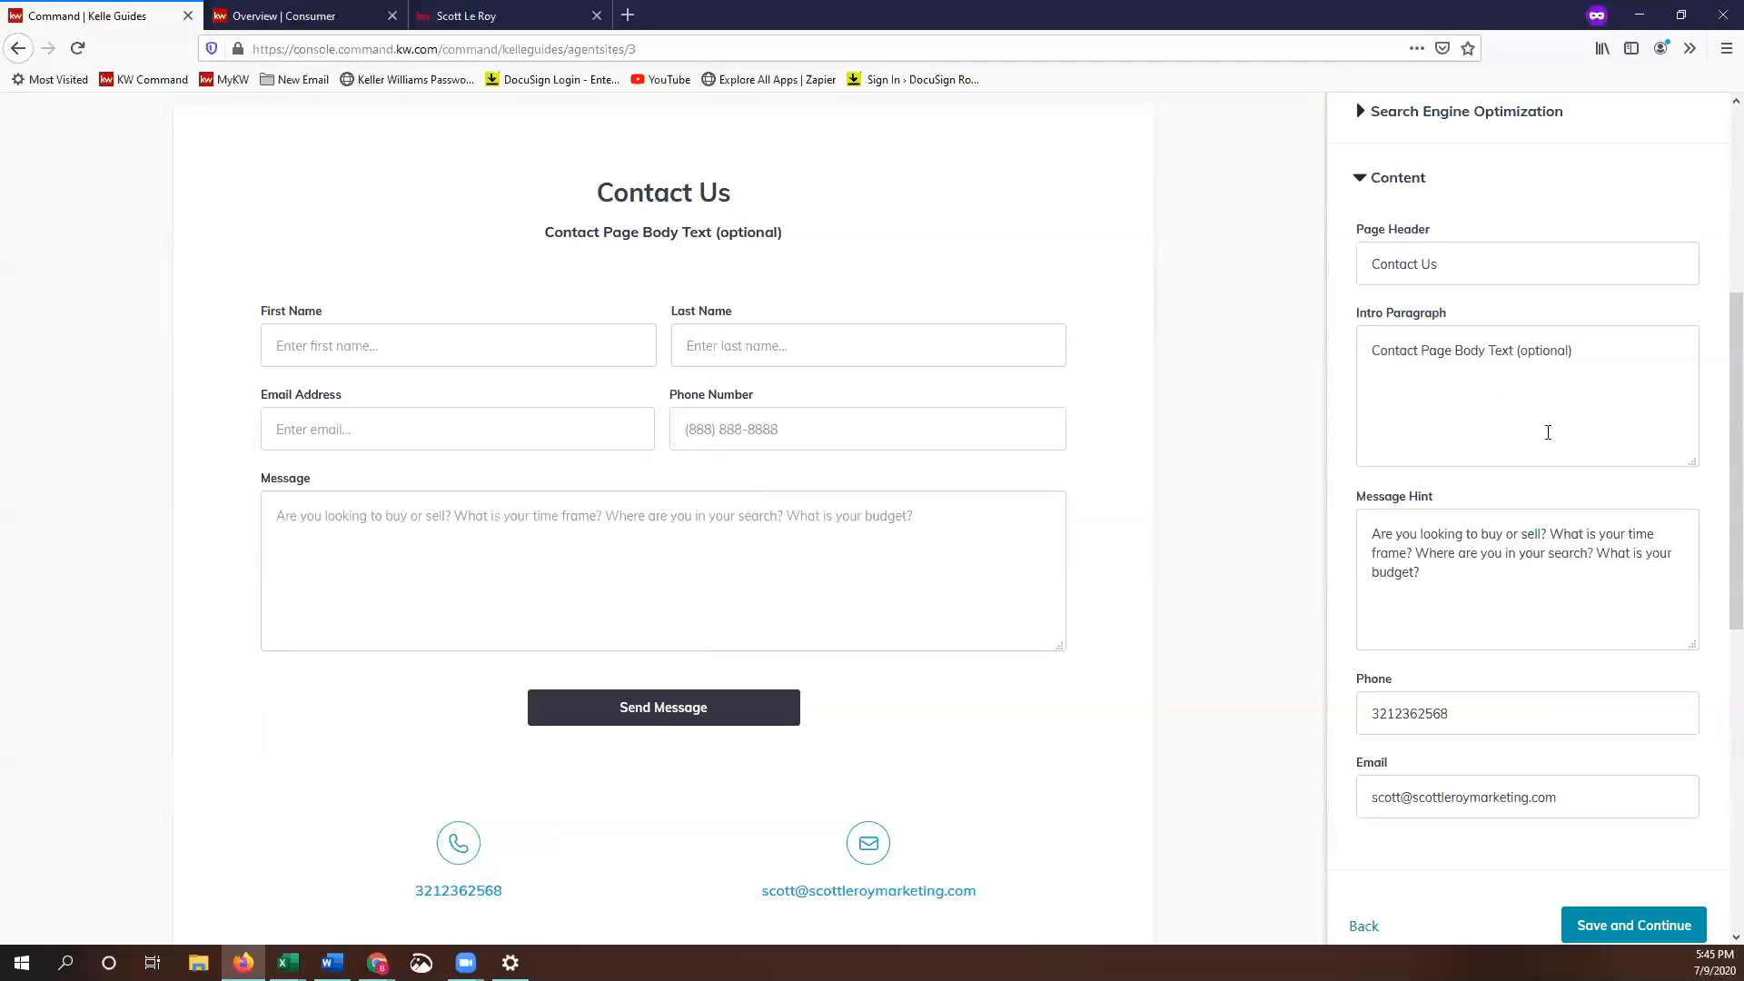
{"action": "key", "text": "ctrl+a"}
{"action": "scroll", "coordinate": [1545, 446], "scroll_direction": "up", "scroll_amount": 1}
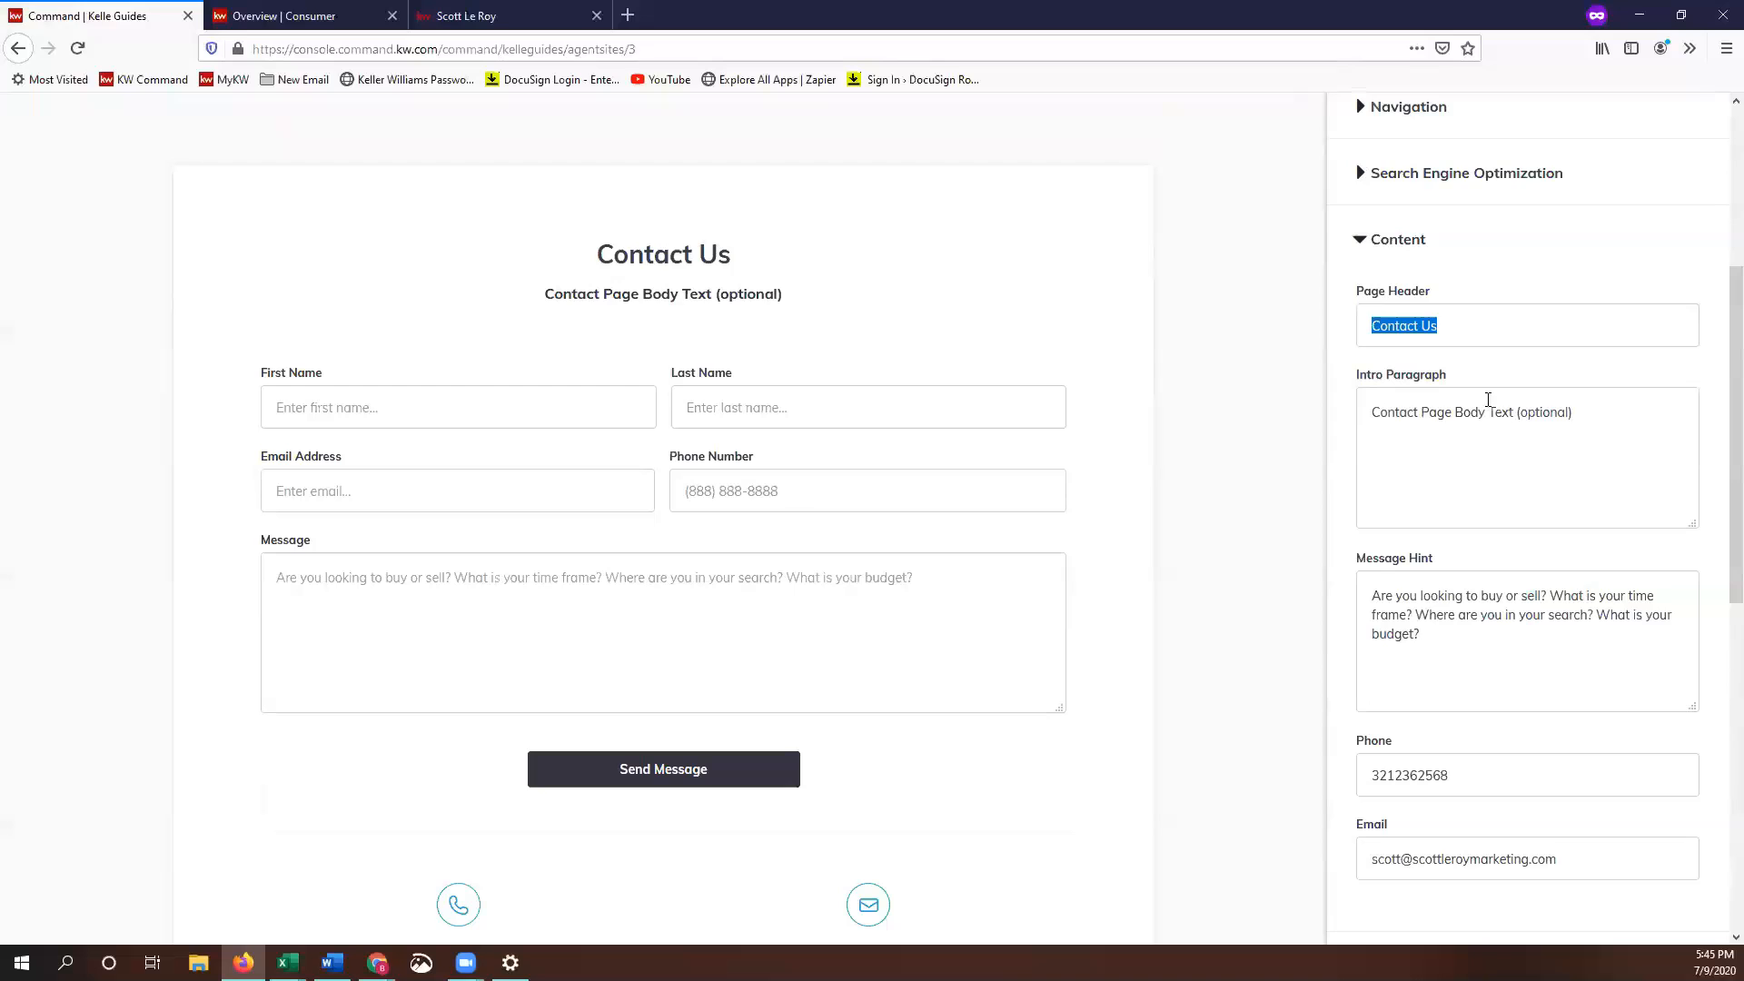
{"action": "left_click", "coordinate": [1464, 325]}
{"action": "double_click", "coordinate": [1424, 324]}
{"action": "triple_click", "coordinate": [1433, 412]}
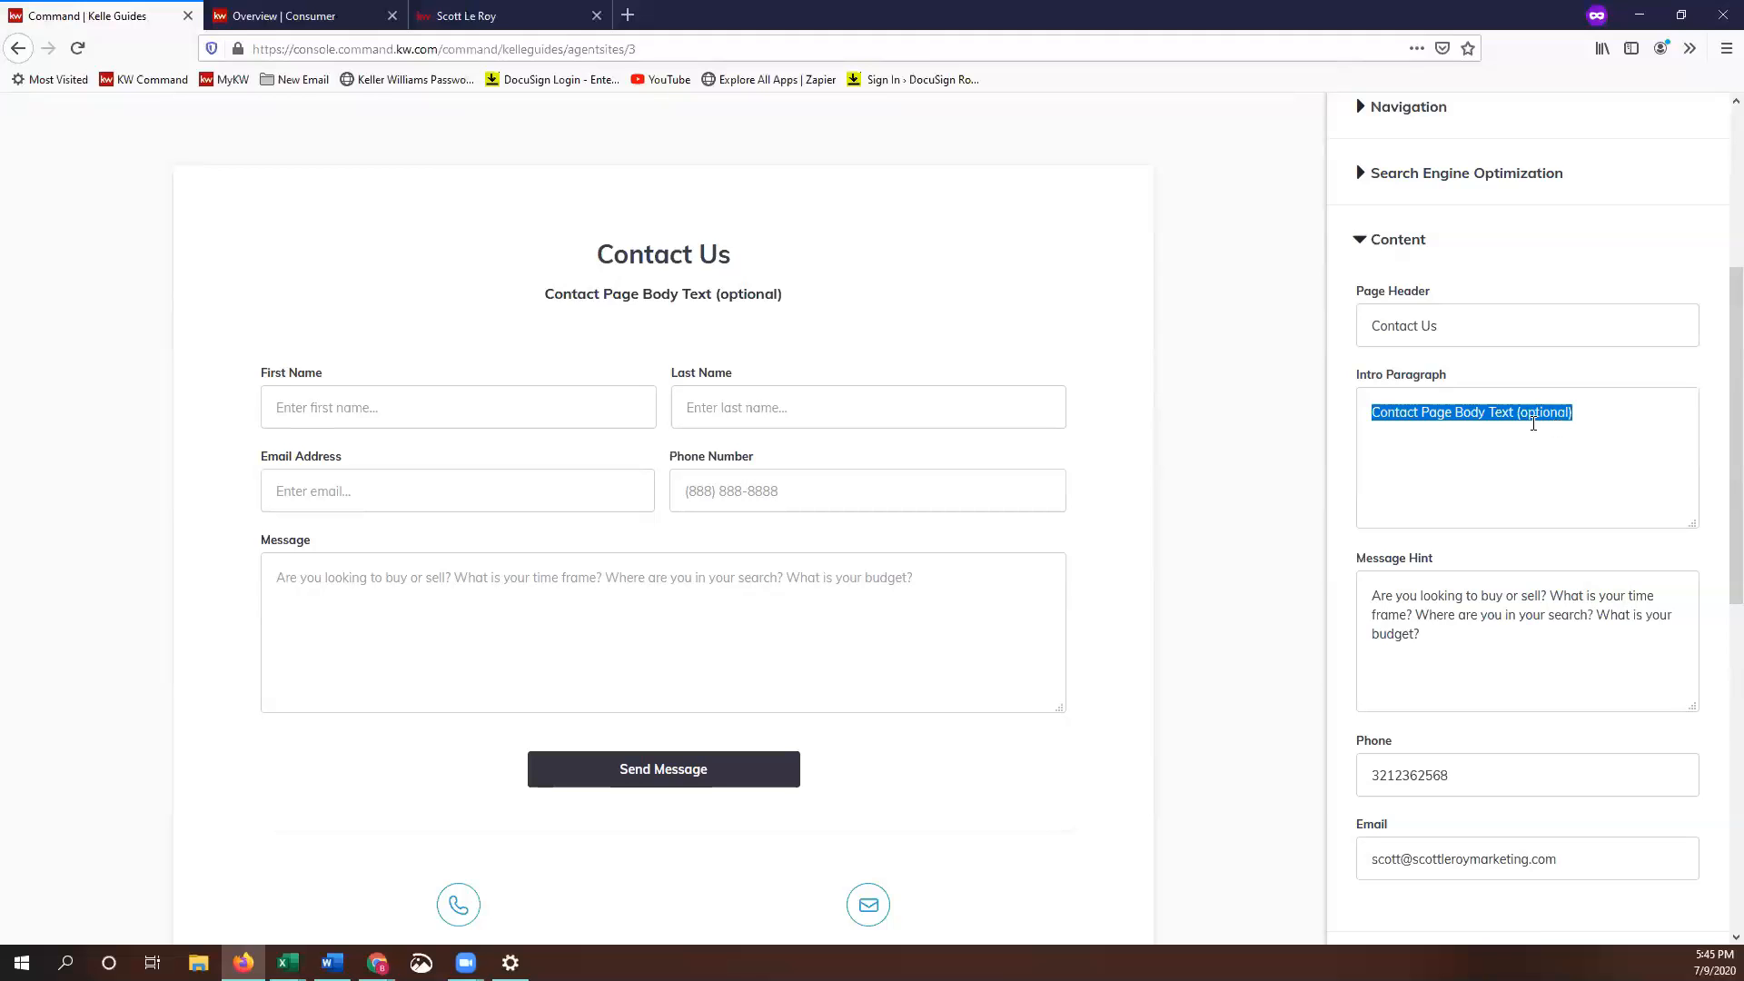
{"action": "key", "text": "BackSpace"}
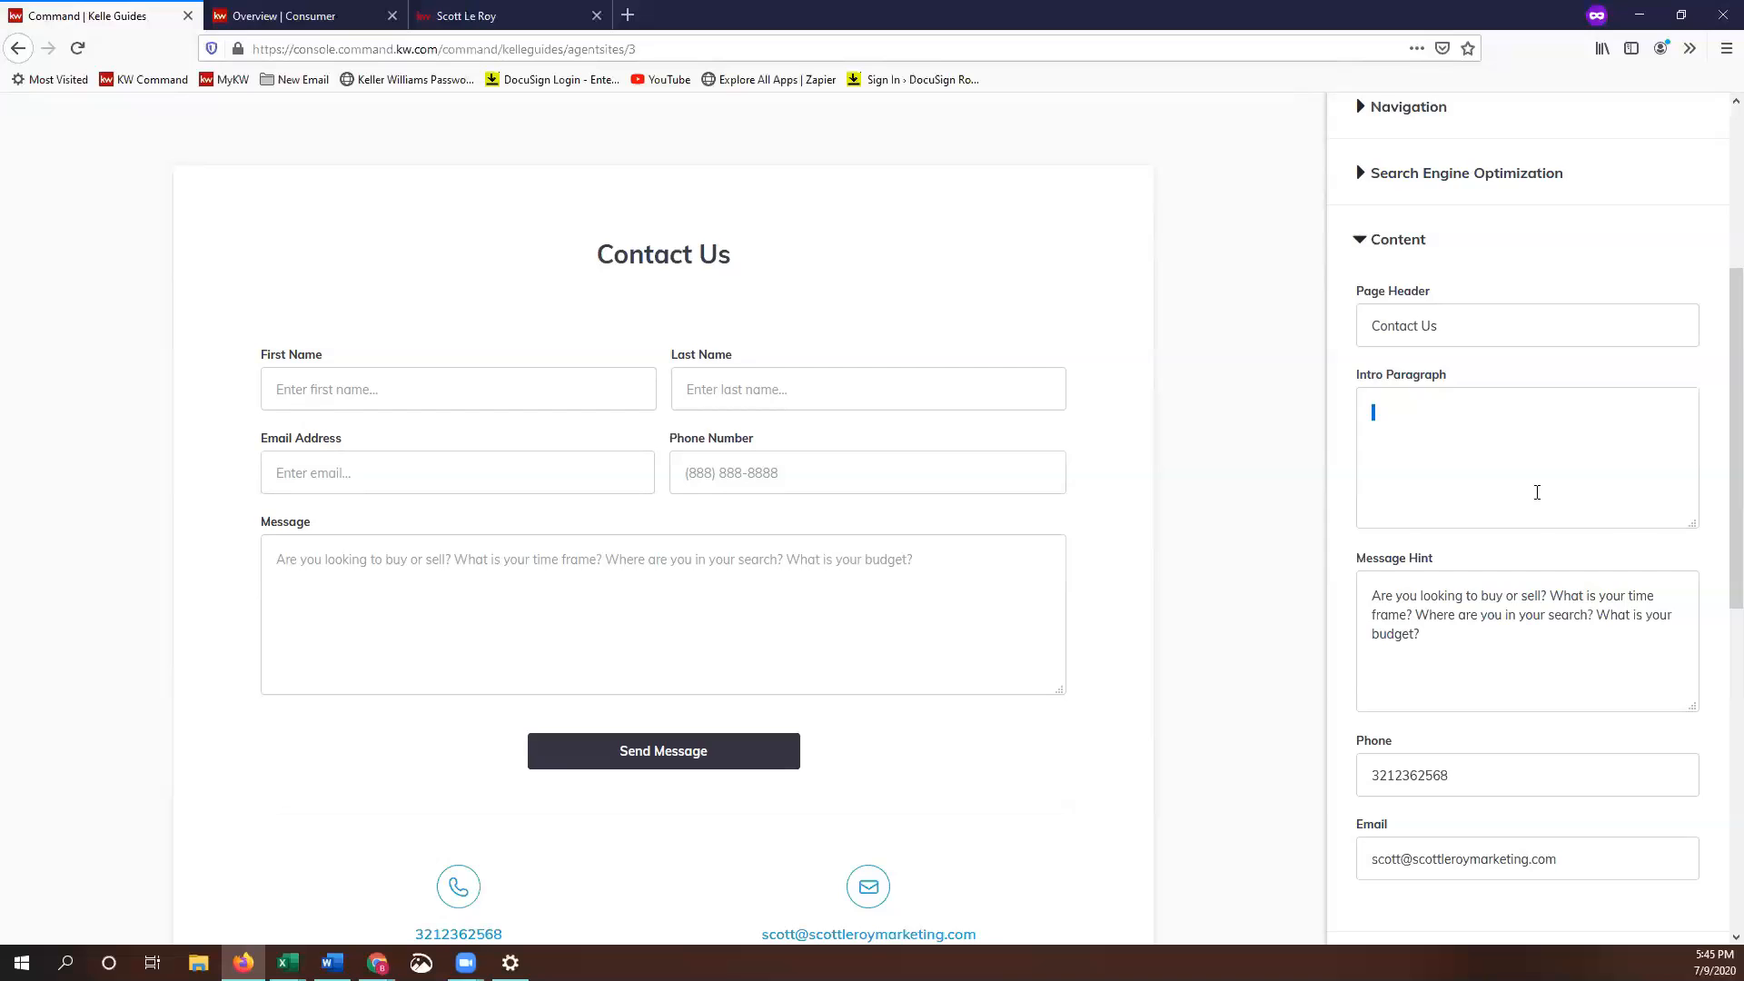
Check the Message Hint, Phone and Email fields of the Contact Us page, and save the site content to finish the guide
{"action": "scroll", "coordinate": [1400, 479], "scroll_direction": "down", "scroll_amount": 1}
{"action": "scroll", "coordinate": [1589, 572], "scroll_direction": "down", "scroll_amount": 1}
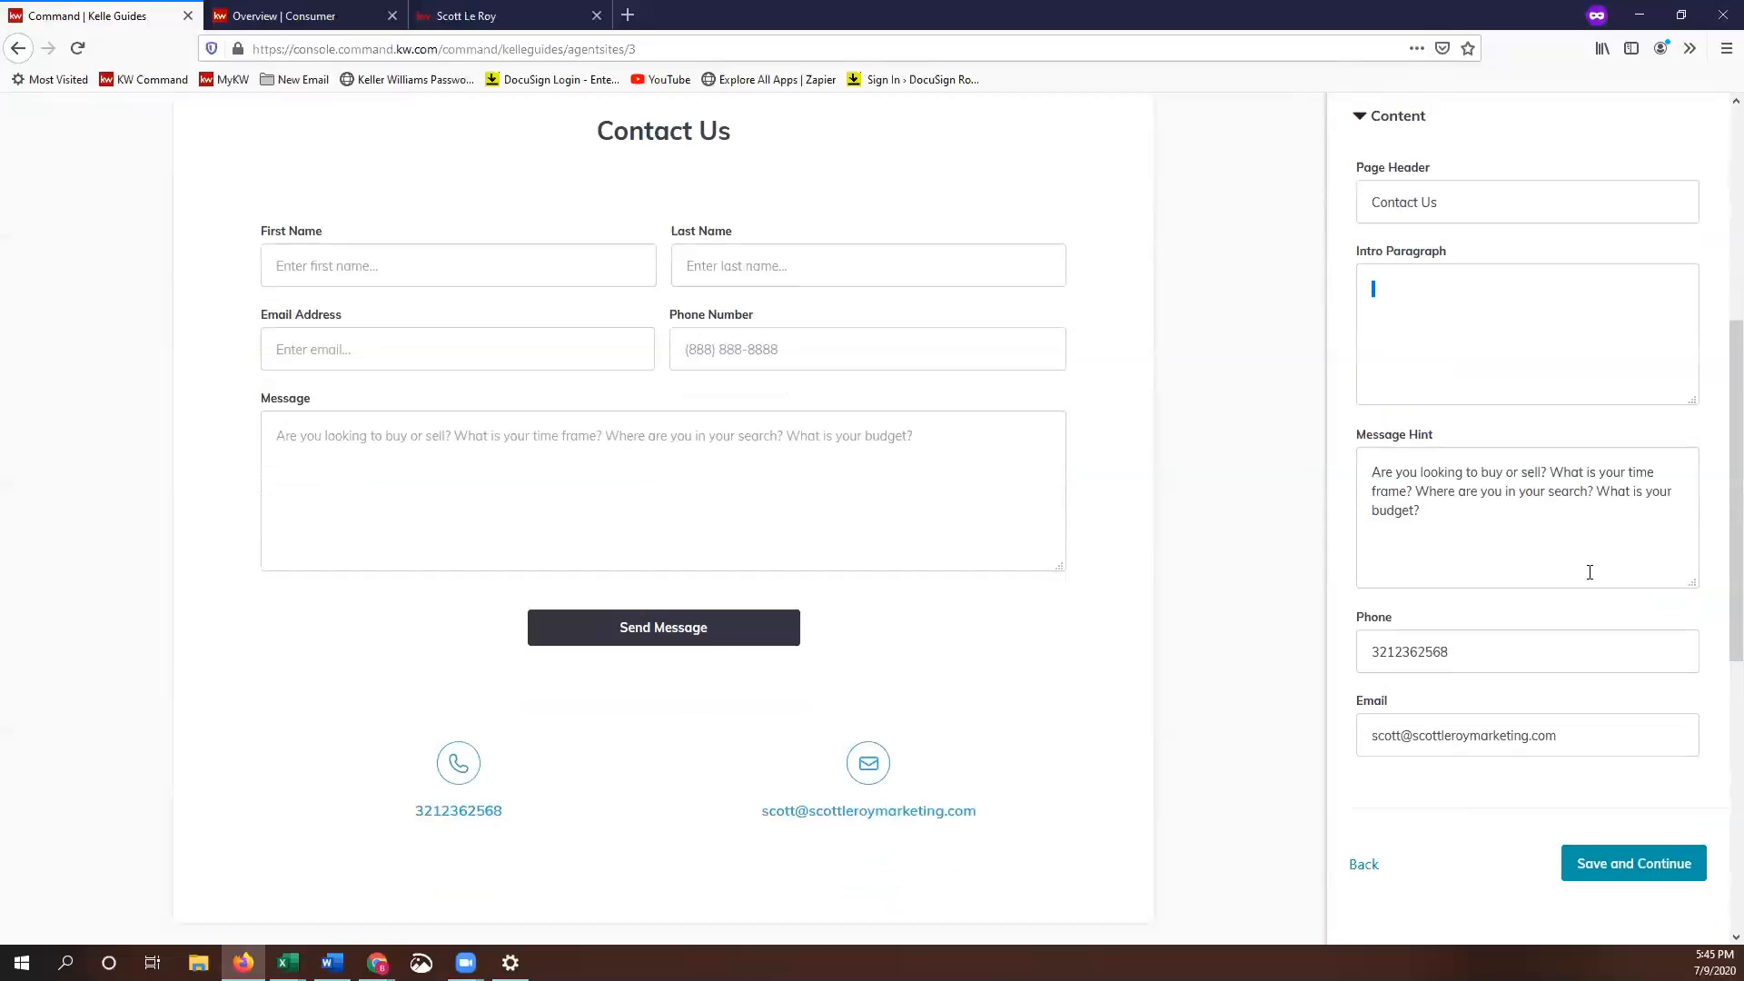
{"action": "left_click_drag", "start_coordinate": [1590, 572], "coordinate": [1154, 460]}
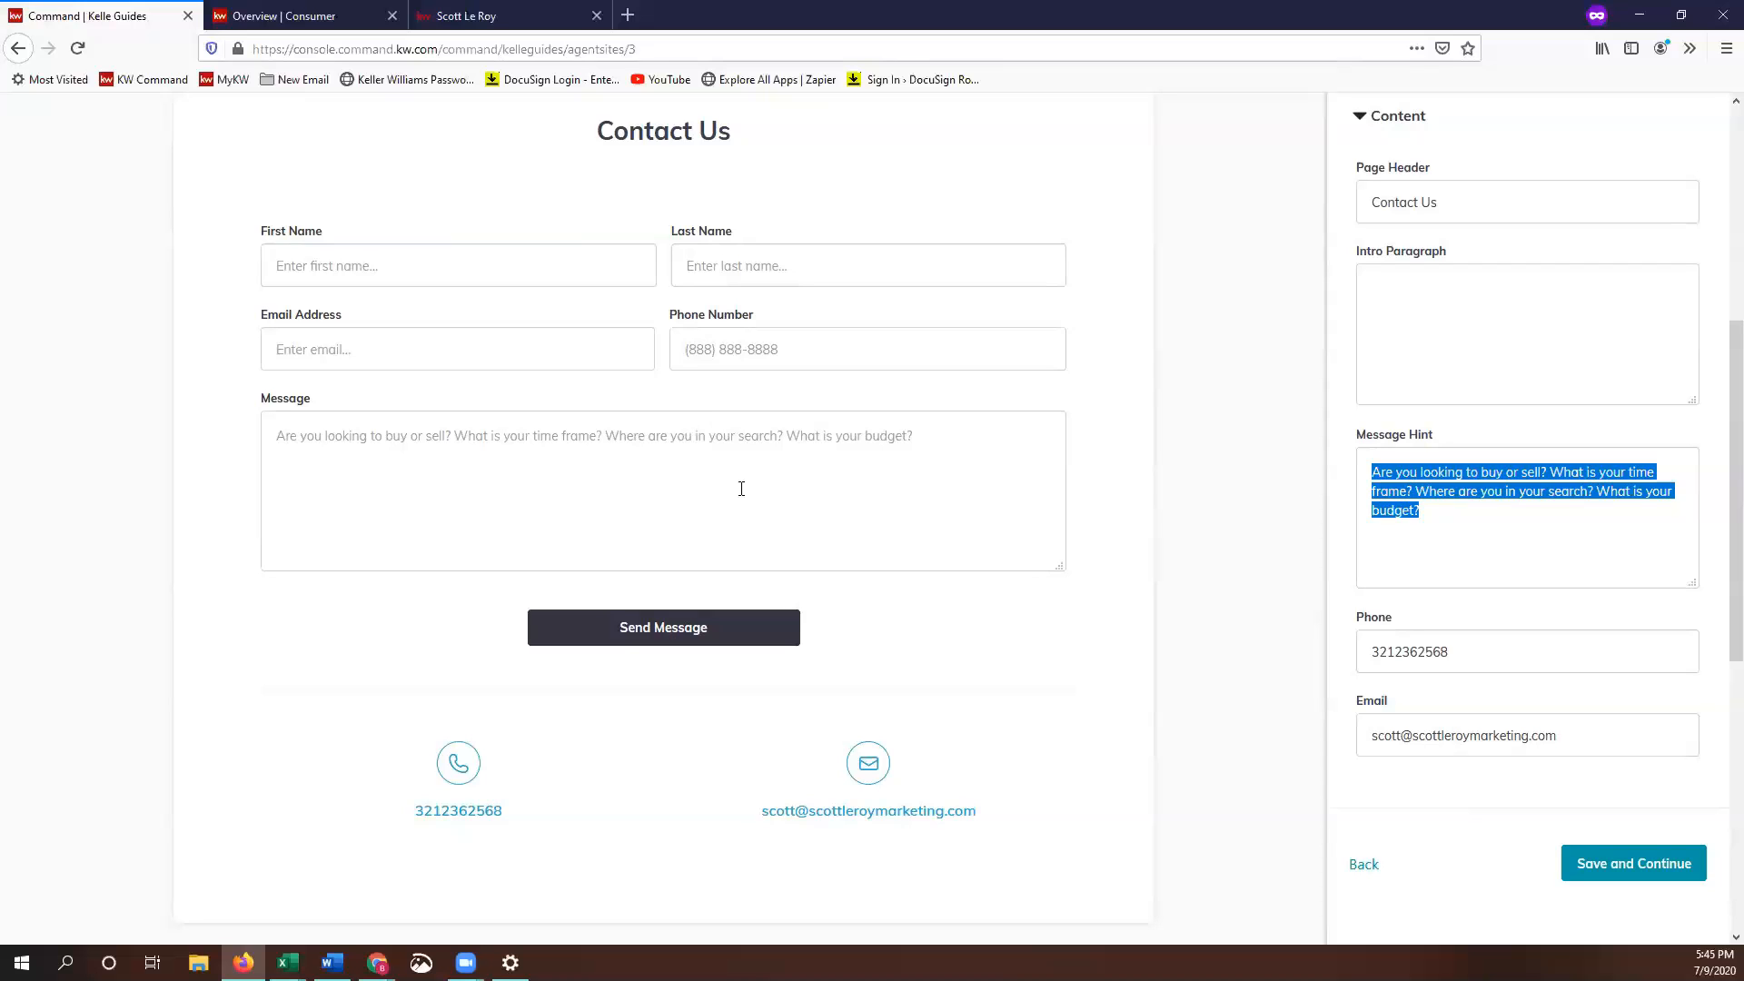
{"action": "left_click", "coordinate": [1455, 583]}
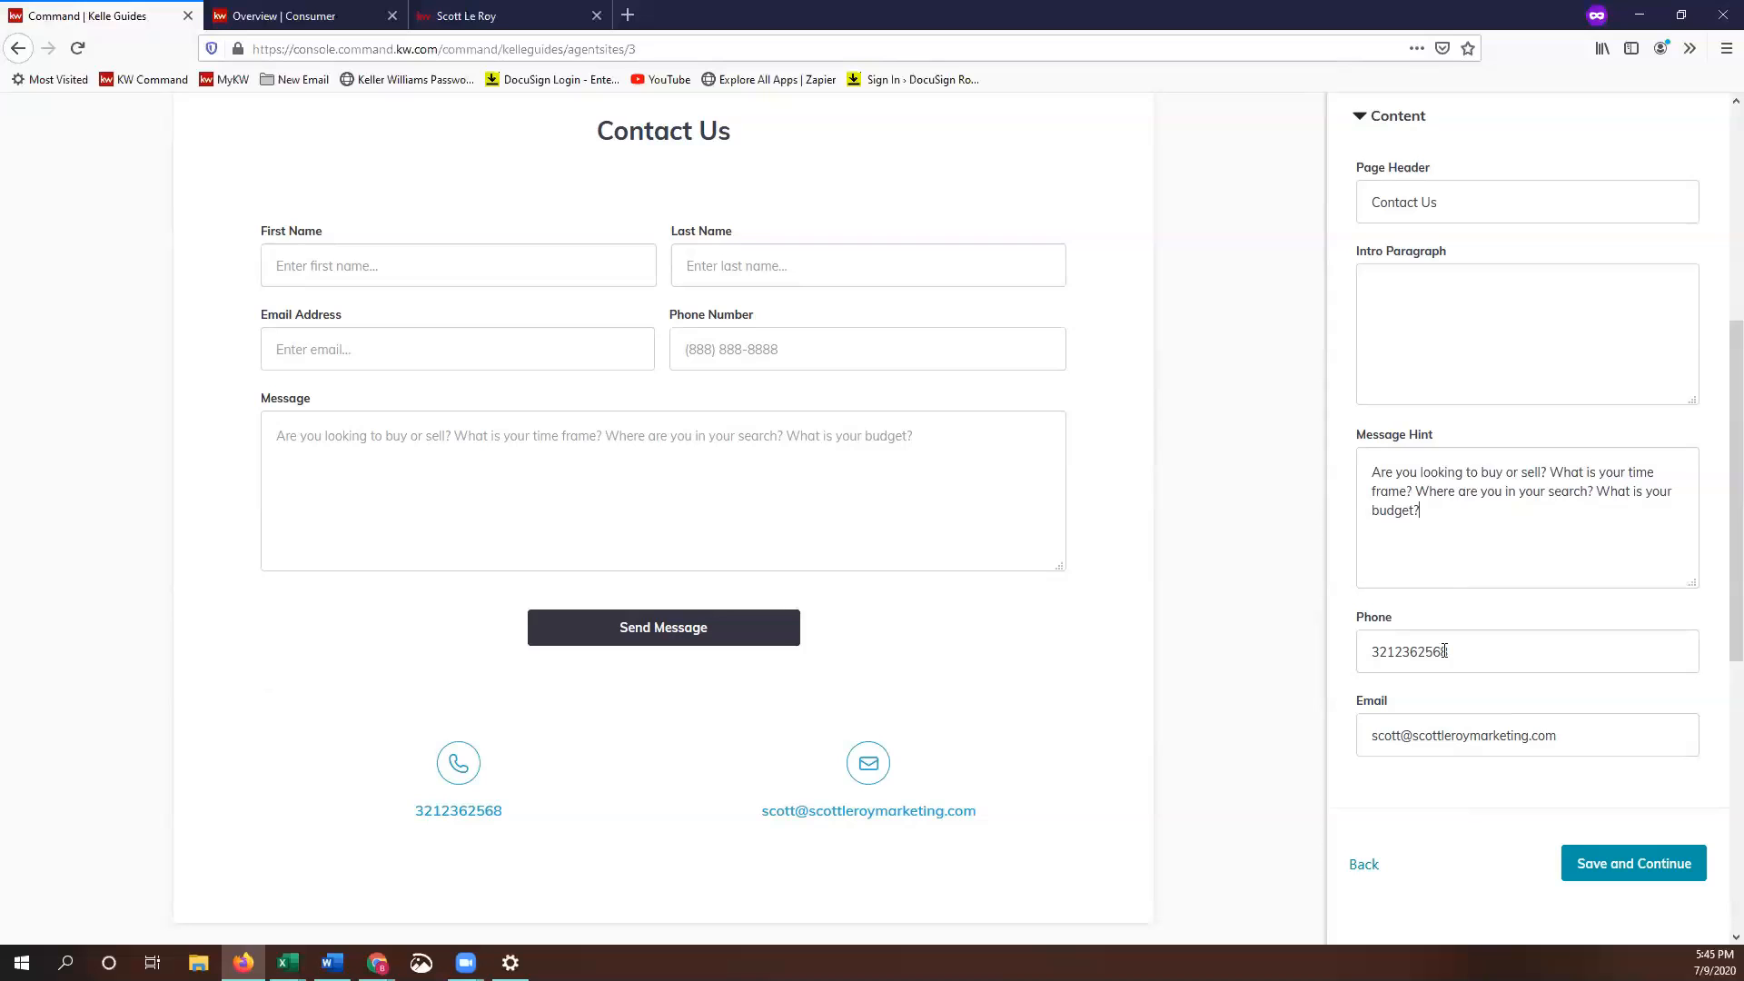
{"action": "left_click", "coordinate": [1435, 733]}
{"action": "left_click", "coordinate": [1628, 871]}
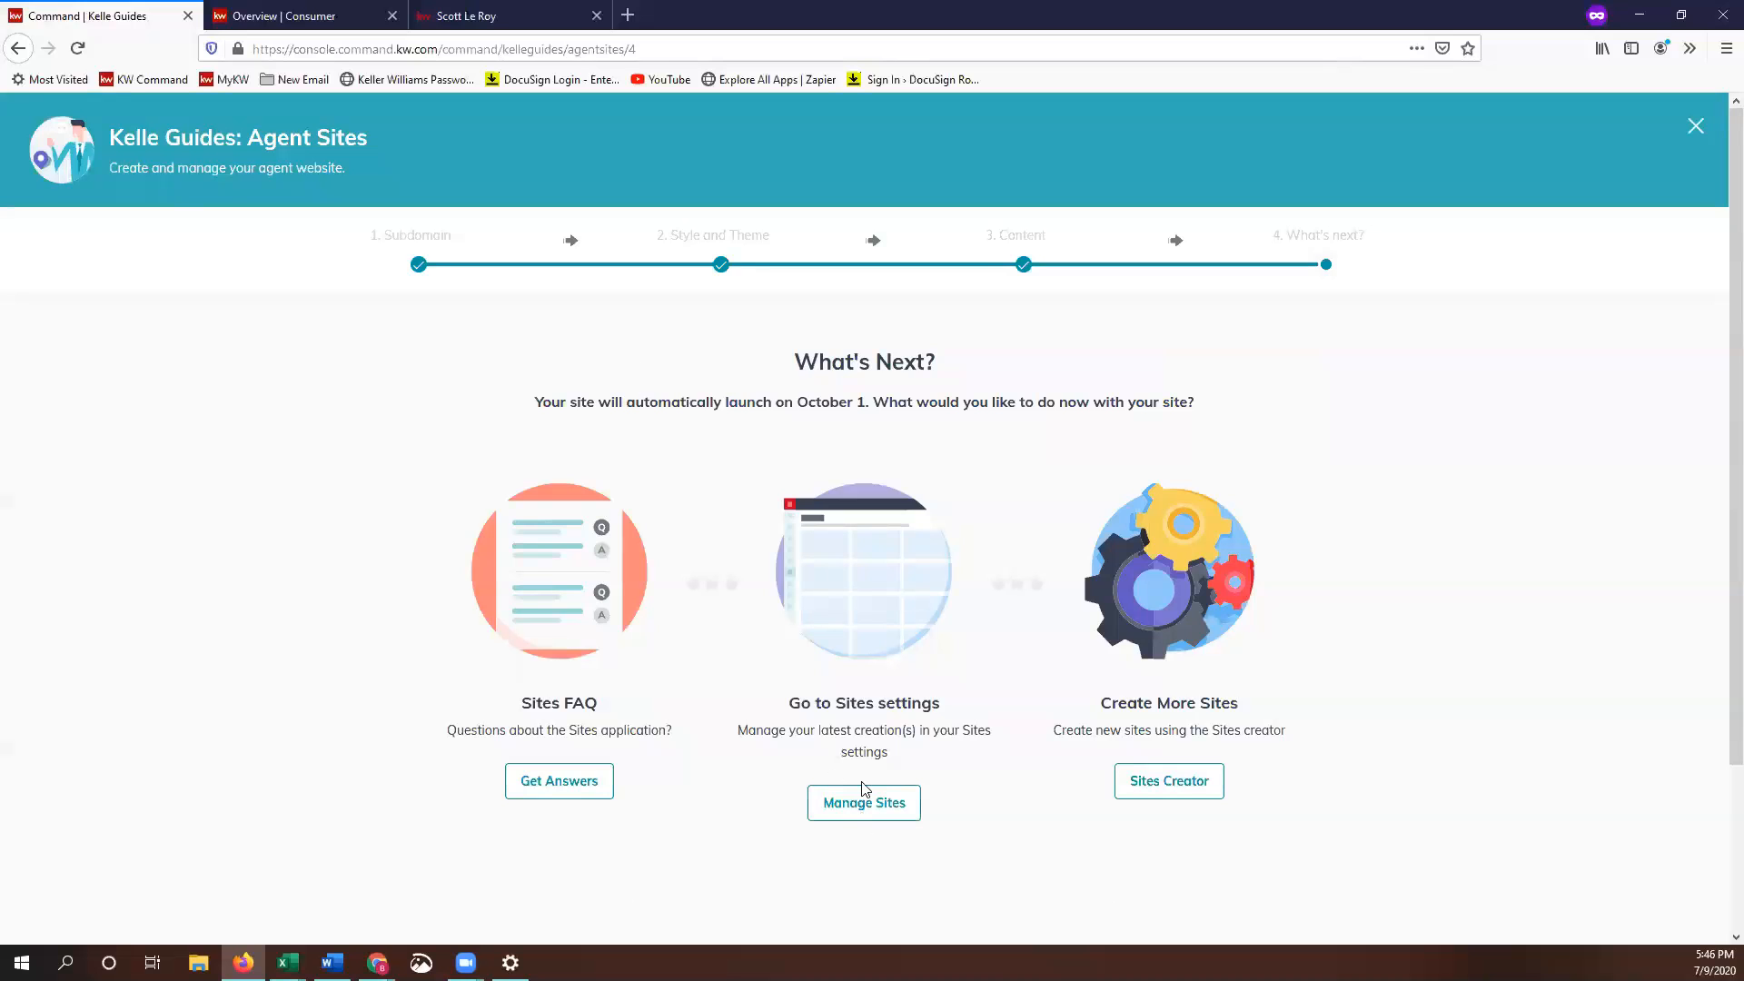
Go to the Sites settings, open the agent's live website and accept its cookies to view the home page
{"action": "left_click", "coordinate": [872, 807]}
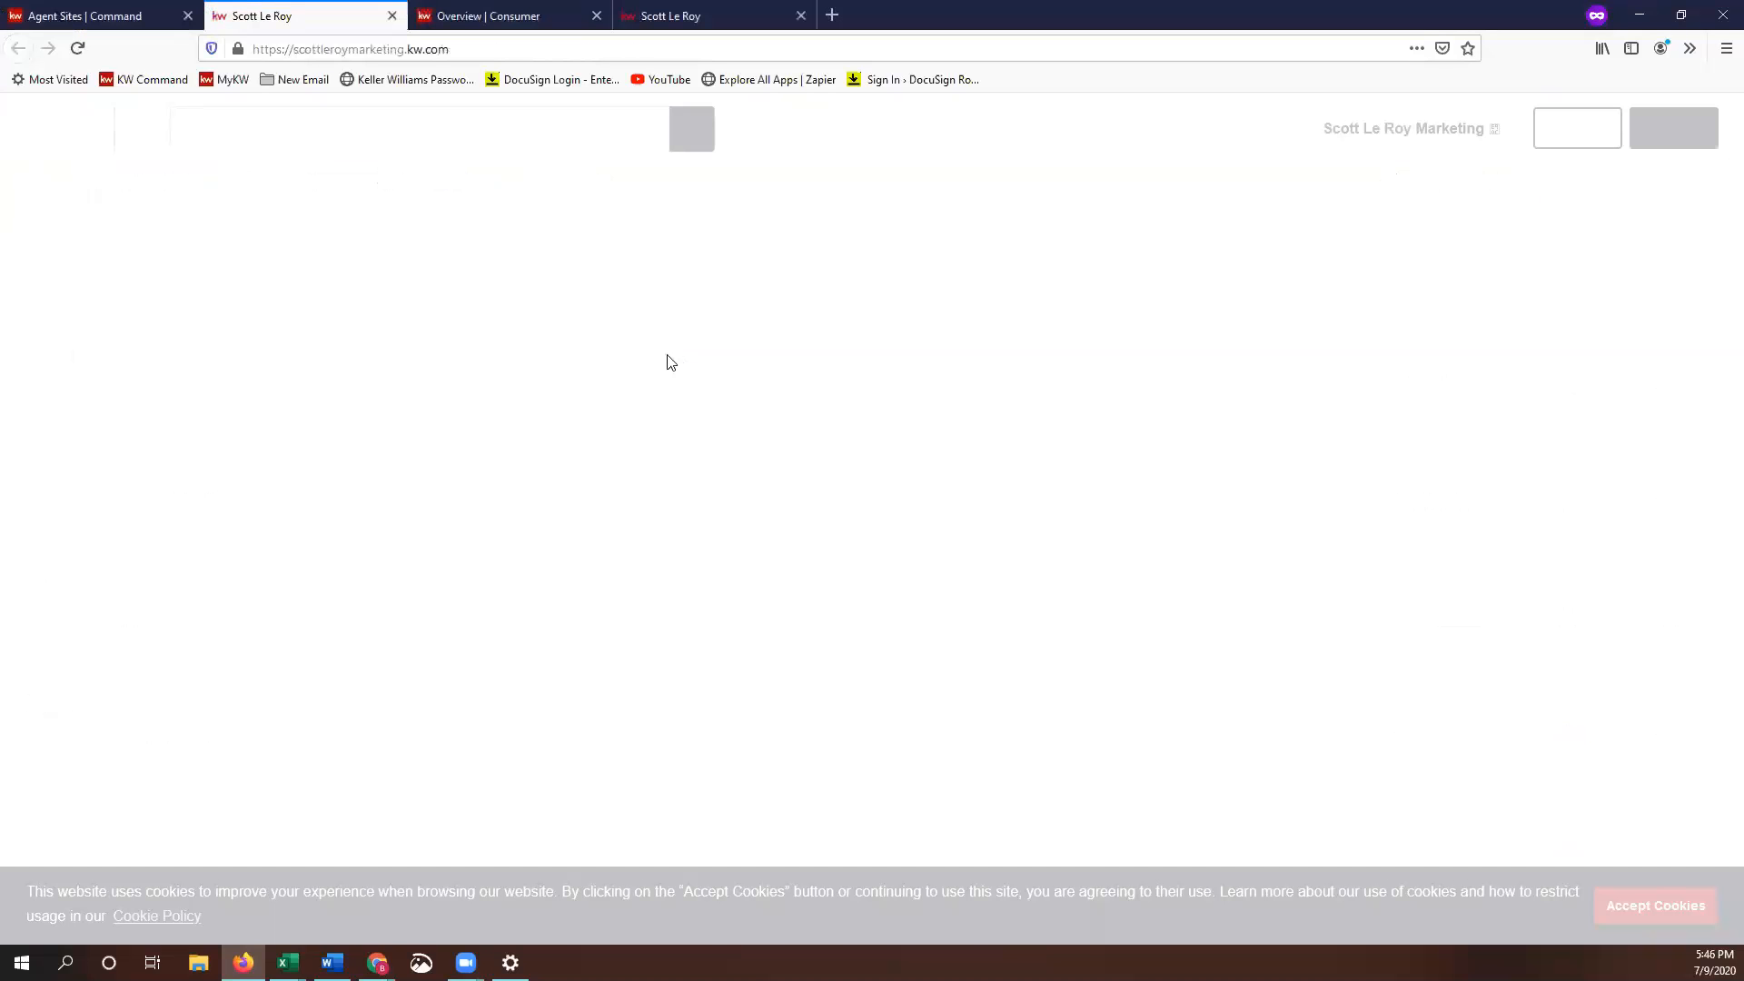
{"action": "scroll", "coordinate": [1478, 633], "scroll_direction": "down", "scroll_amount": 1}
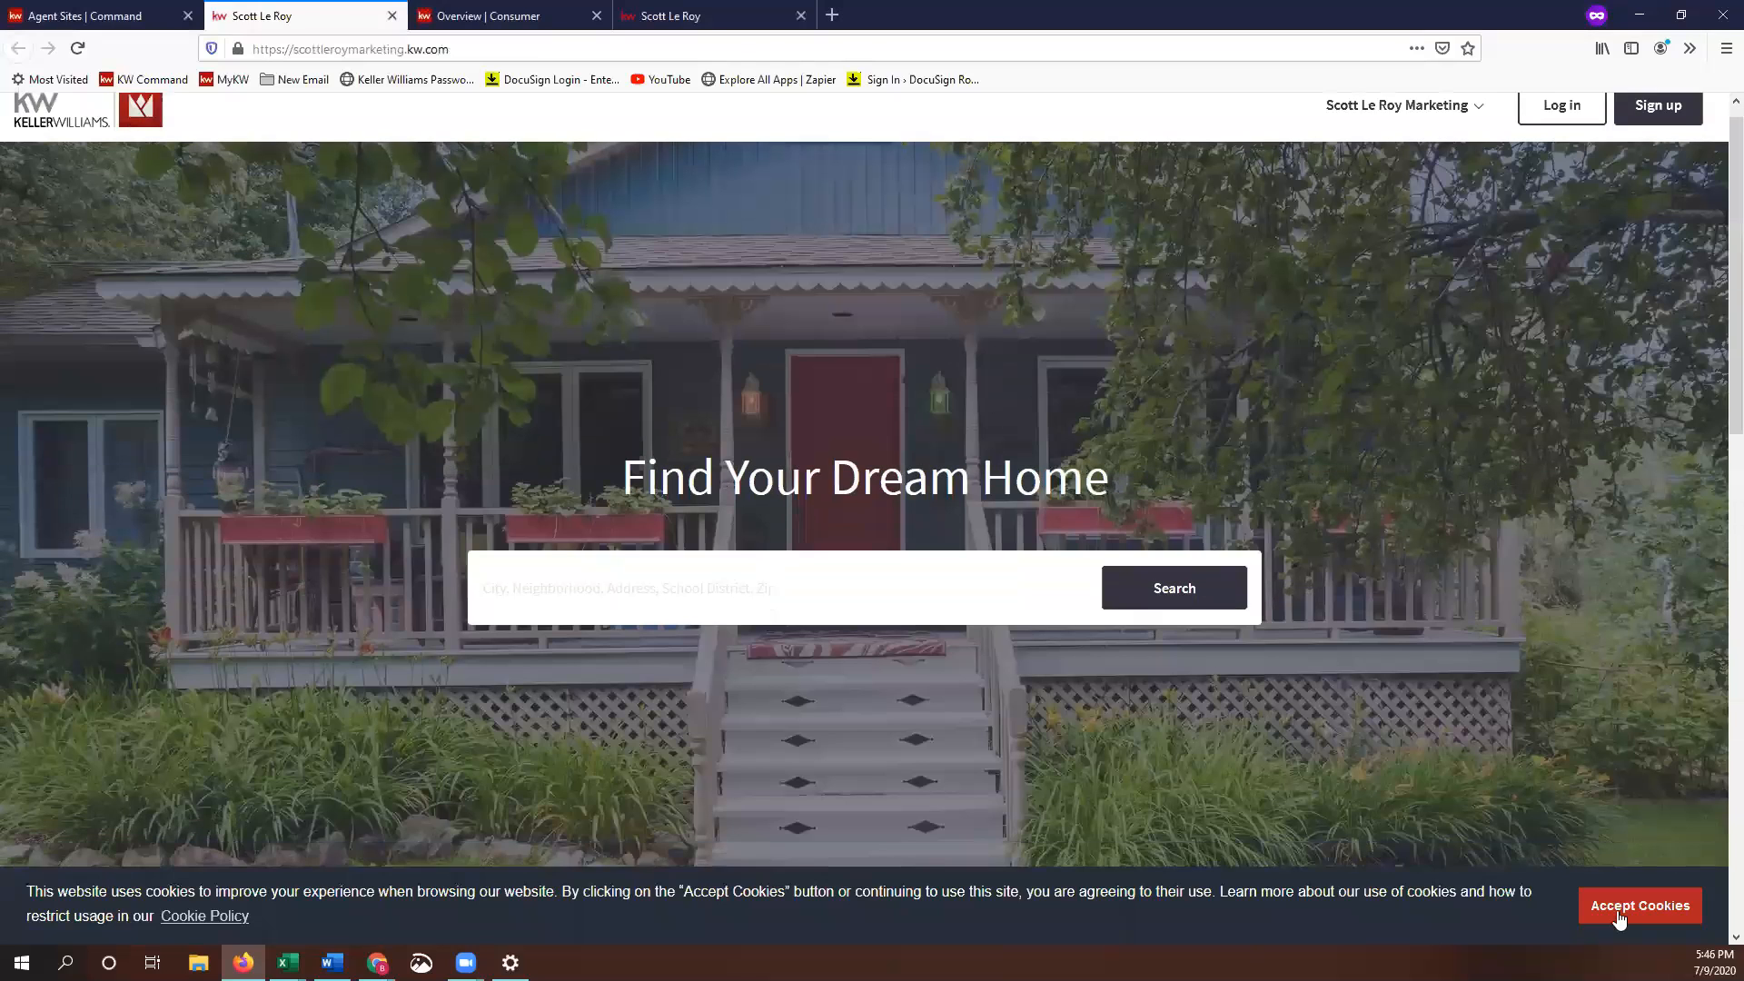
{"action": "left_click", "coordinate": [1620, 914]}
{"action": "scroll", "coordinate": [1224, 840], "scroll_direction": "down", "scroll_amount": 1}
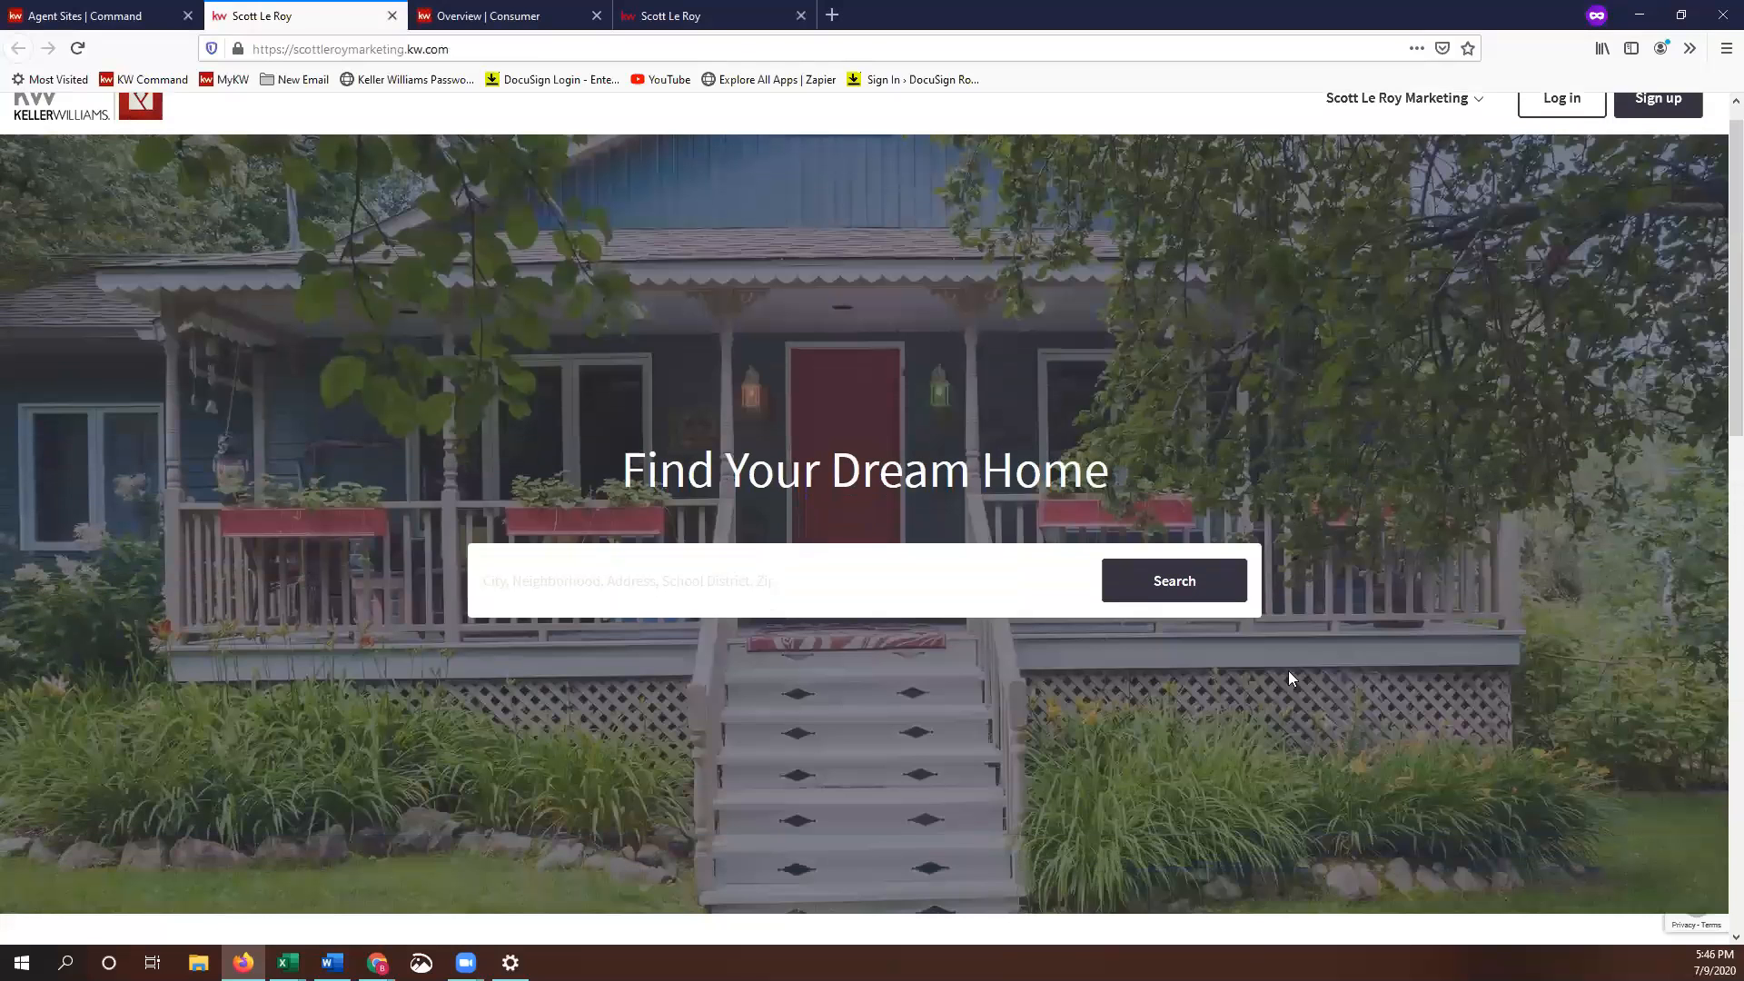